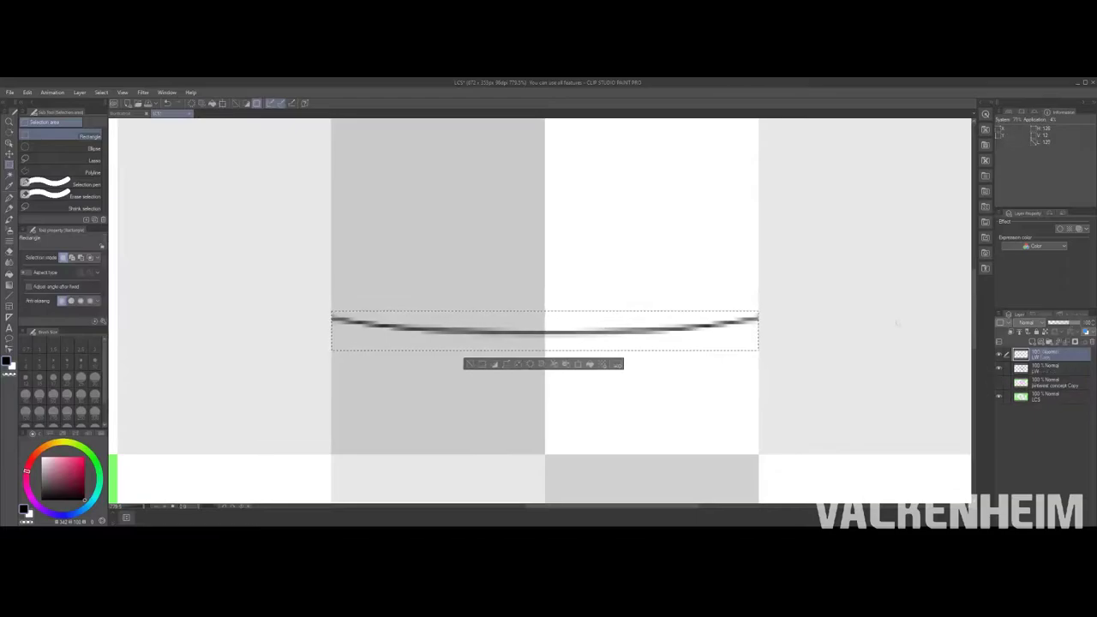
Step: Try to pen a curved line in the grey square below the waistline curve
key("p")
left_click_drag(610, 302, 613, 299)
key("ctrl+z")
key("ctrl+plus")
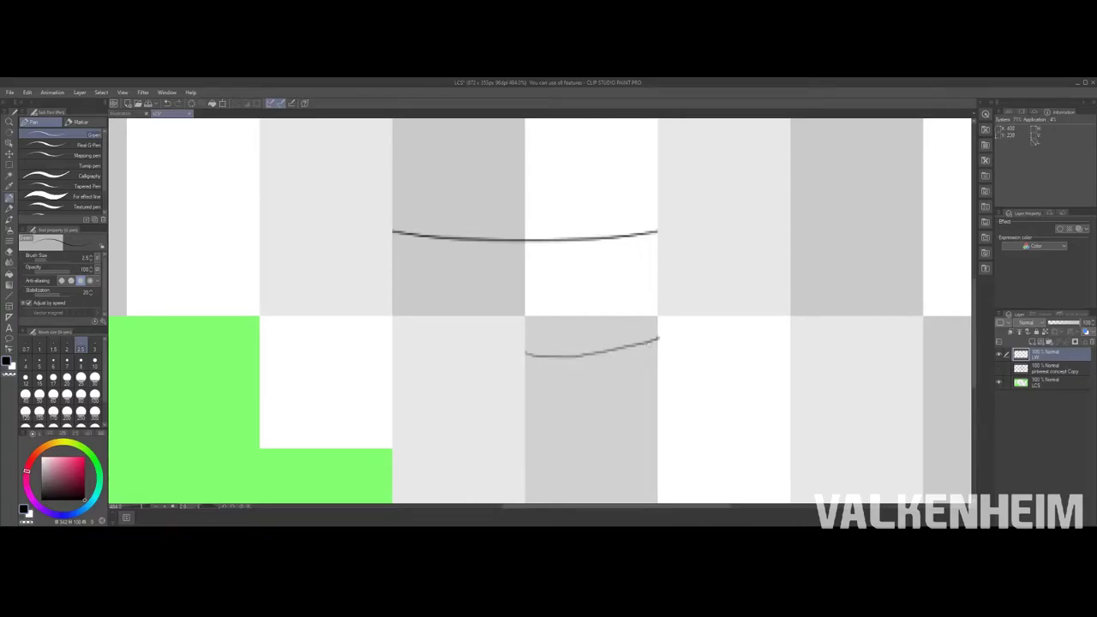
Step: Delete the freehand curve in the grey square below the waistline and try redrawing it with the pen
key("m")
left_click_drag(497, 321, 657, 394)
key("ctrl+minus")
key("ctrl+plus")
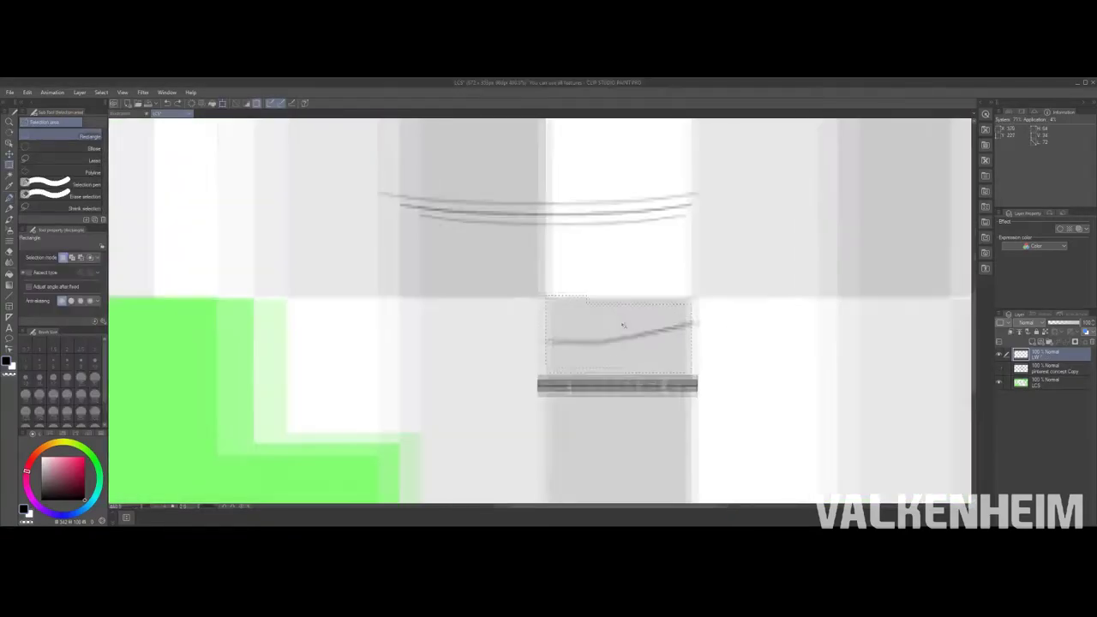
key("Delete")
key("ctrl+d")
key("p")
left_click_drag(578, 371, 538, 368)
key("ctrl+z")
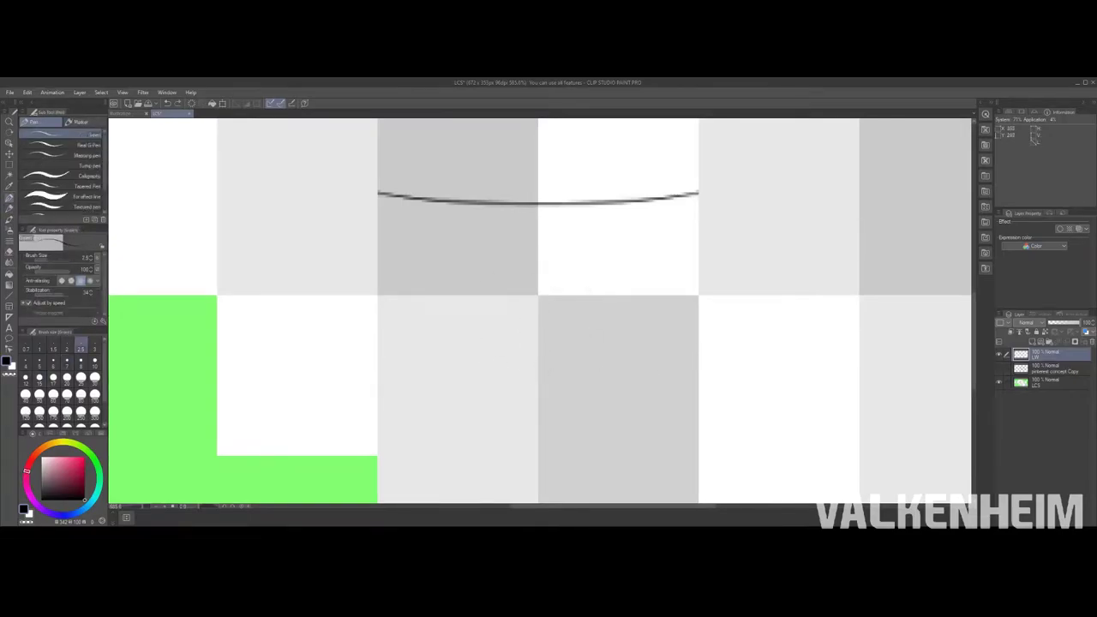
Step: Draw a half-curve with a small central notch below the waistline using Continuous curve, and mirror it across the centre
key("u")
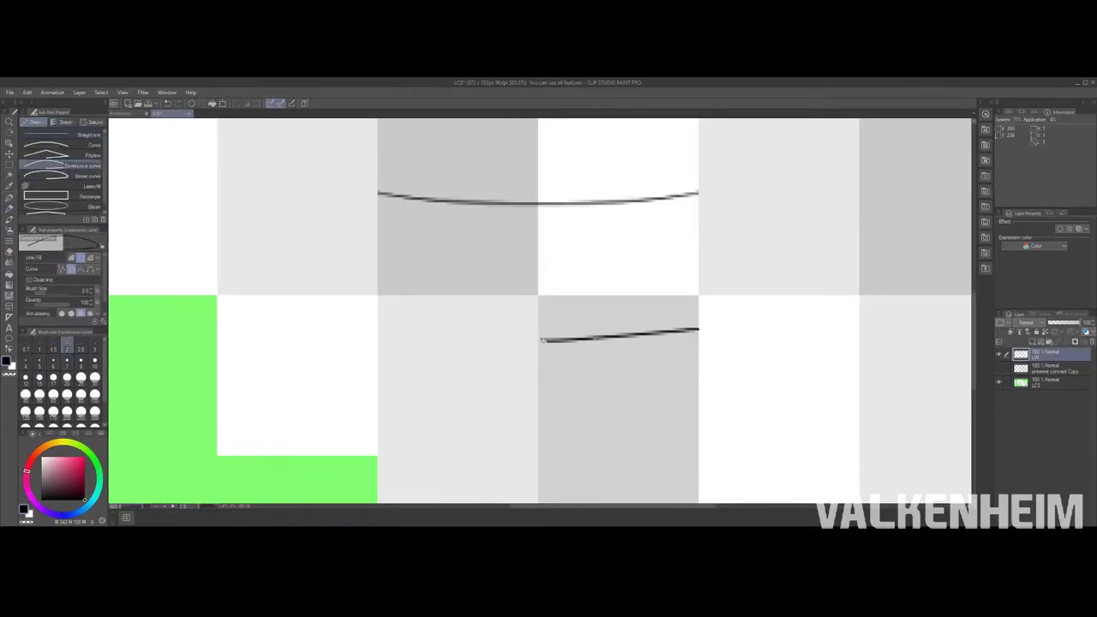
double_click(538, 334)
key("ctrl+z")
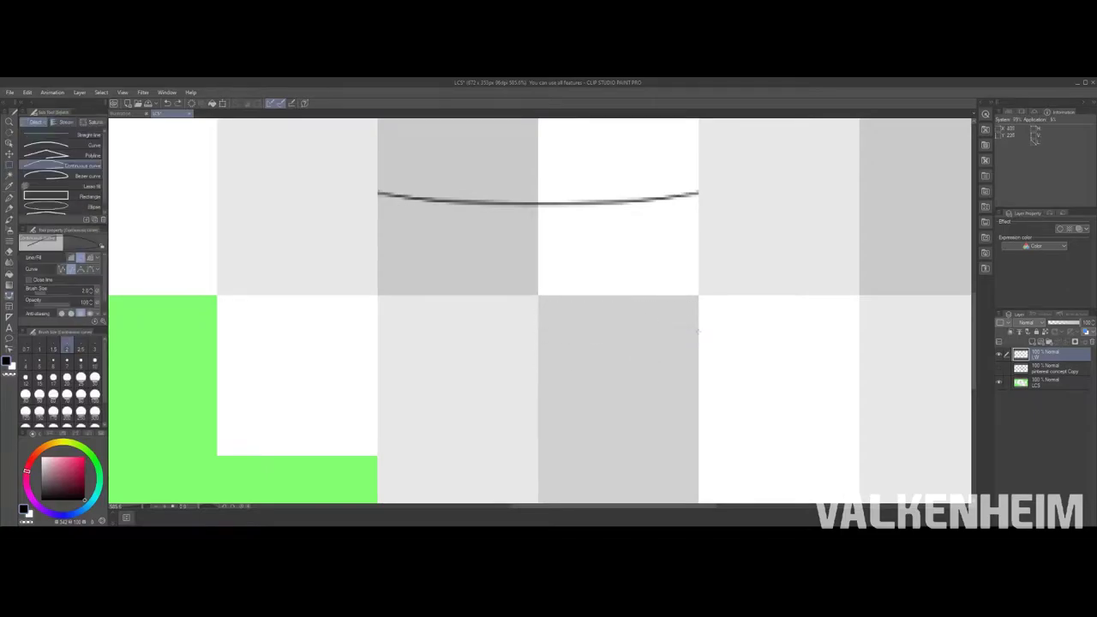
key("m")
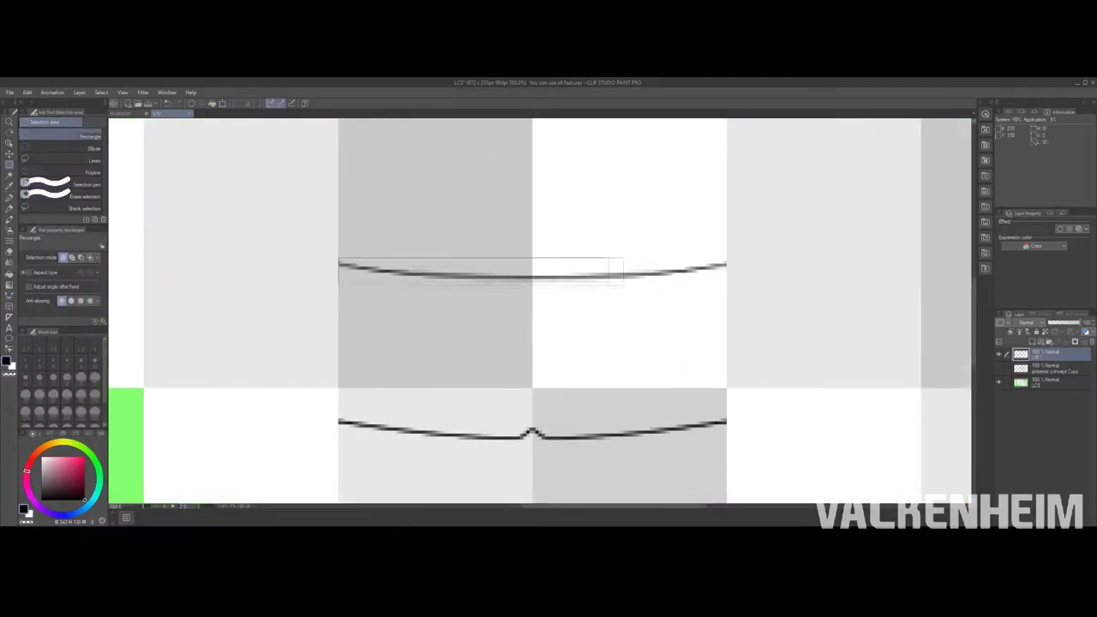
Step: Pen a second curve just below the waistline across the white torso panel and trim it to the panel's edges
key("p")
left_click_drag(729, 281, 623, 292)
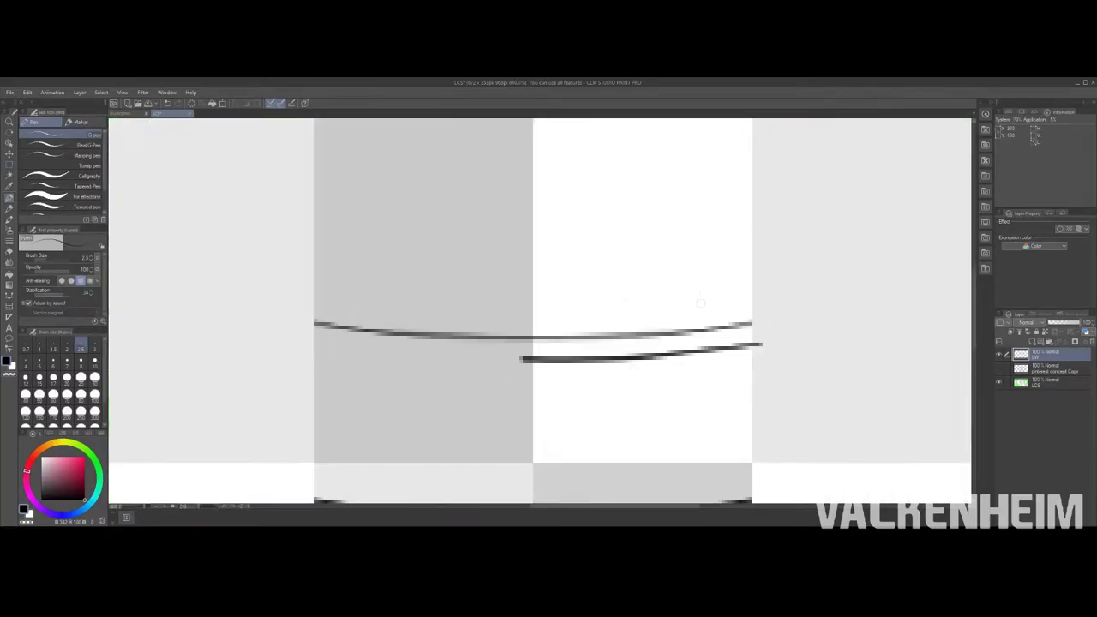
key("m")
left_click_drag(558, 349, 749, 391)
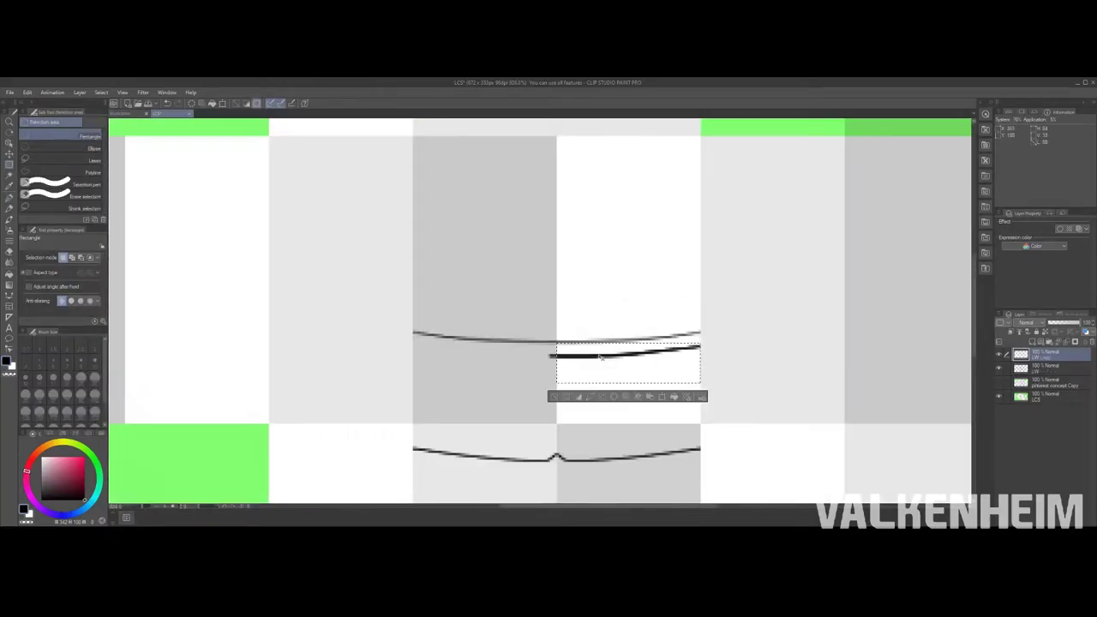
left_click_drag(626, 364, 733, 365)
key("ctrl+d")
key("u")
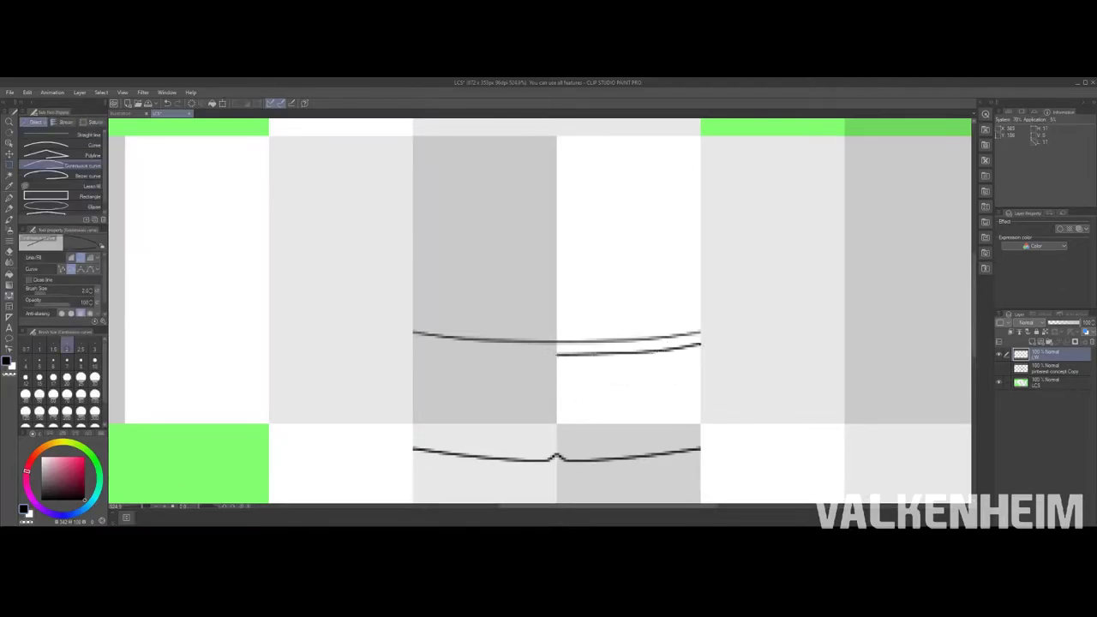
Step: Mirror the new half-curve onto the adjoining grey panel and duplicate it below to form two full belt lines
key("m")
left_click_drag(555, 339, 711, 367)
key("ctrl+c")
key("ctrl+v")
key("ctrl+t")
key("Return")
scroll(549, 343, "down", 3)
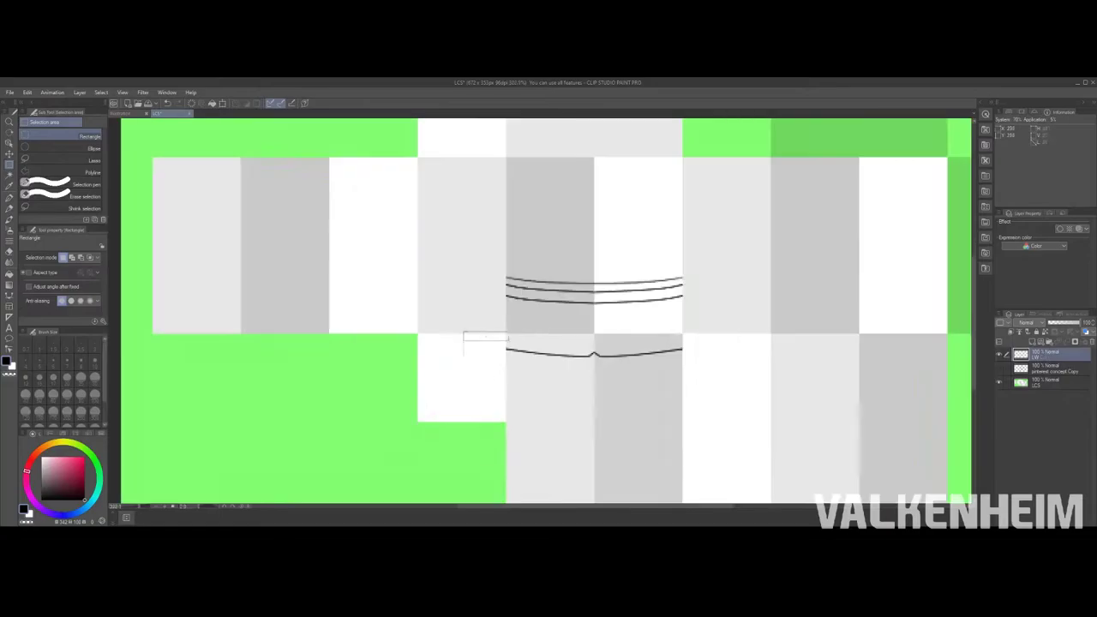
Step: Duplicate the notched line slightly below the original and merge the copy into the line art layer
scroll(548, 343, "up", 3)
left_click_drag(294, 408, 637, 460)
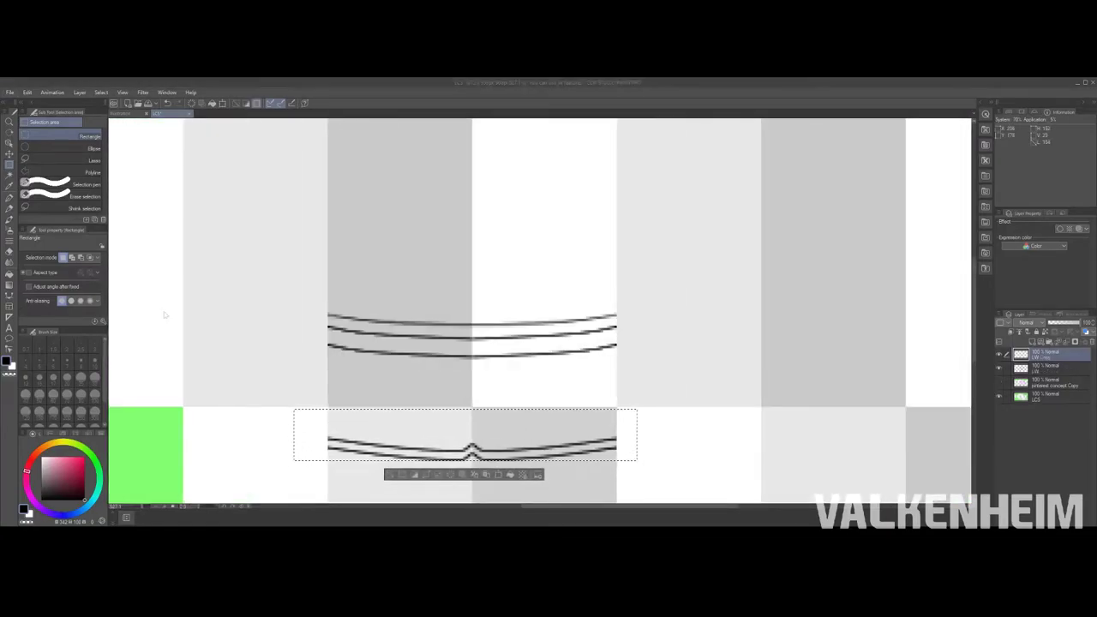
key("ctrl+d")
key("ctrl+e")
Step: Try drawing a belt loop across the two lower belt lines, erasing the line at its base to extend it
scroll(566, 343, "up", 3)
key("p")
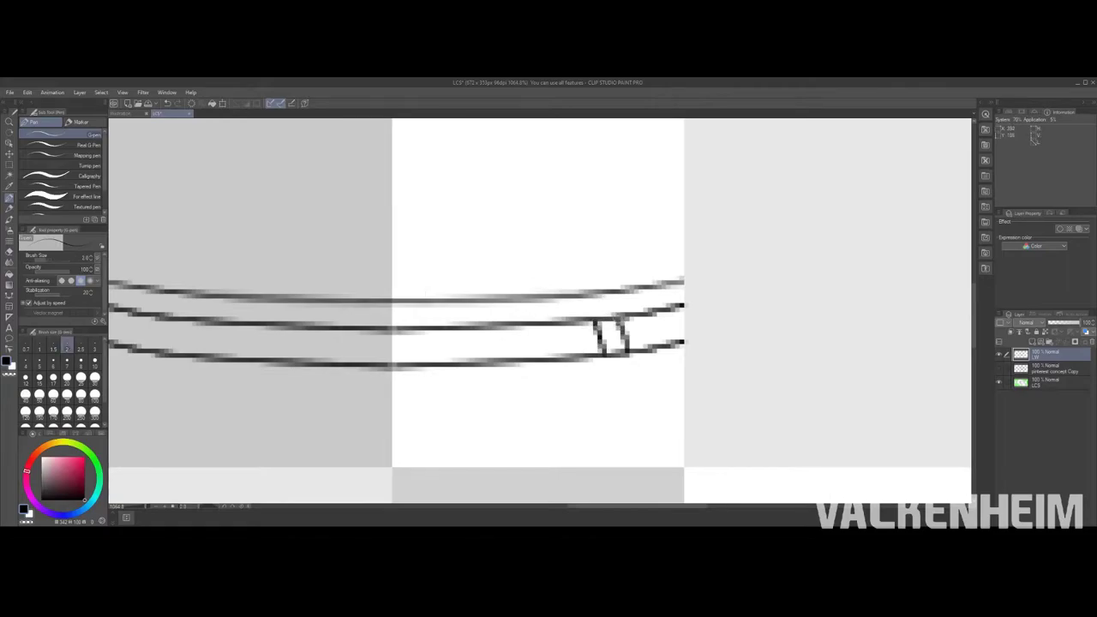
key("e")
left_click_drag(604, 353, 623, 351)
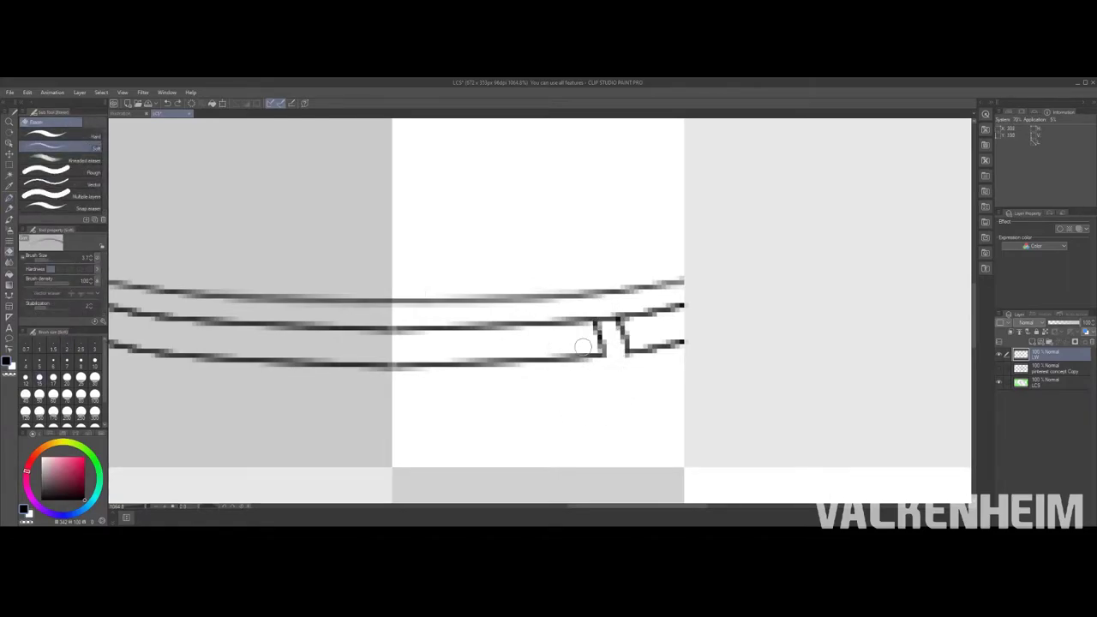
key("p")
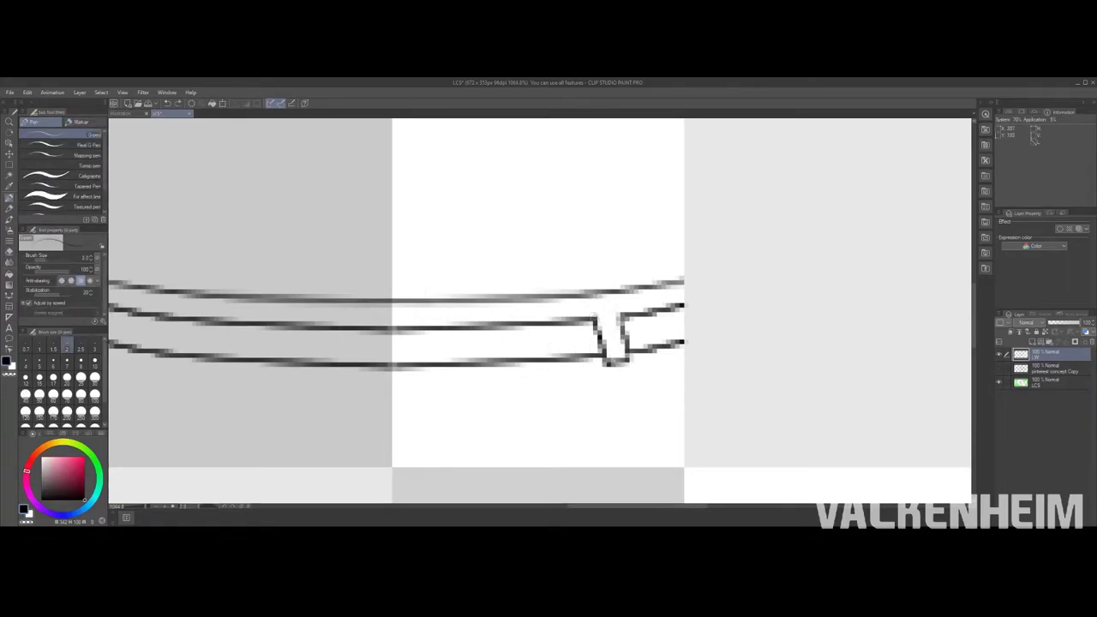
Step: Draw a taller belt loop spanning all three waist lines on the white panel and erase the lines inside it
scroll(615, 313, "down", 3)
scroll(614, 313, "up", 4)
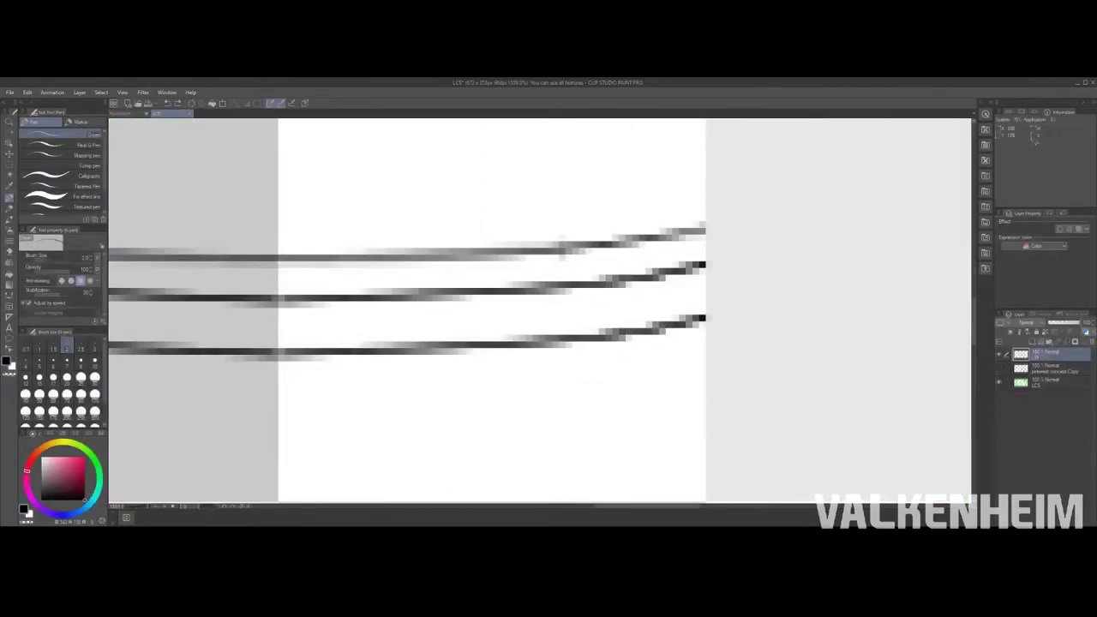
left_click_drag(579, 357, 637, 354)
key("e")
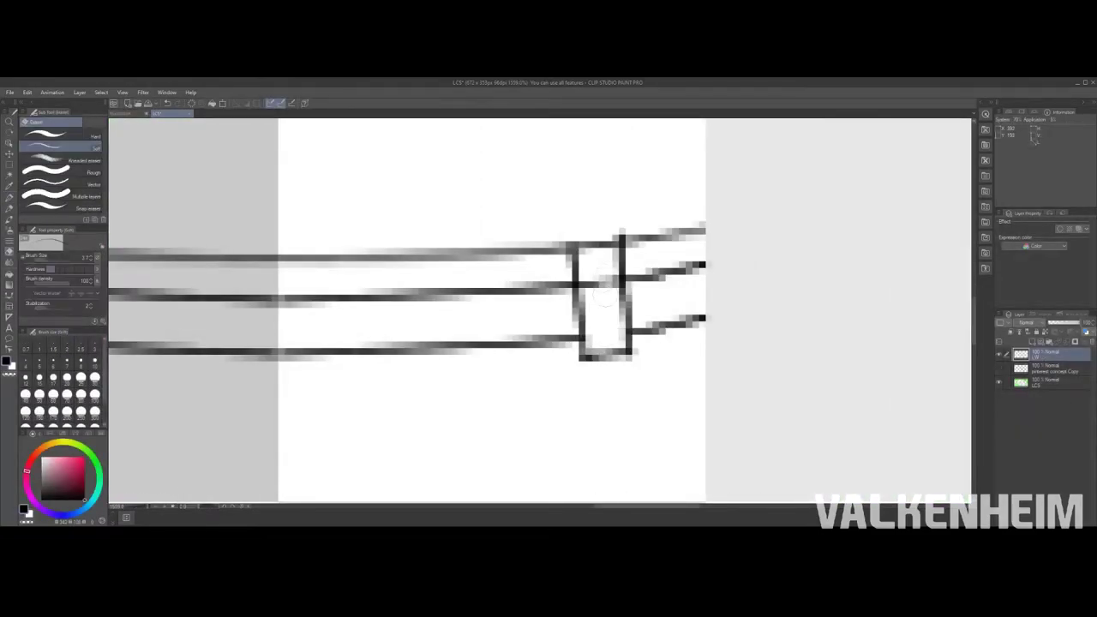
Step: Copy the half of the waistband with the belt loop and mirror it onto the grey panel
scroll(641, 363, "down", 3)
key("m")
left_click_drag(482, 328, 798, 382)
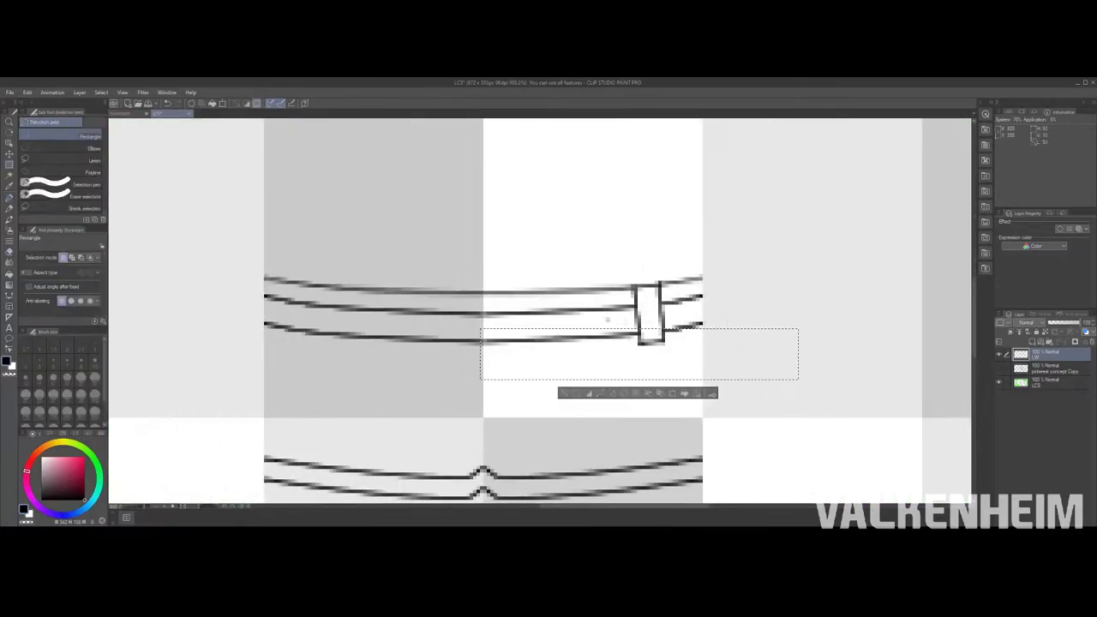
scroll(641, 362, "up", 3)
left_click_drag(387, 197, 735, 401)
scroll(560, 298, "down", 4)
key("ctrl+d")
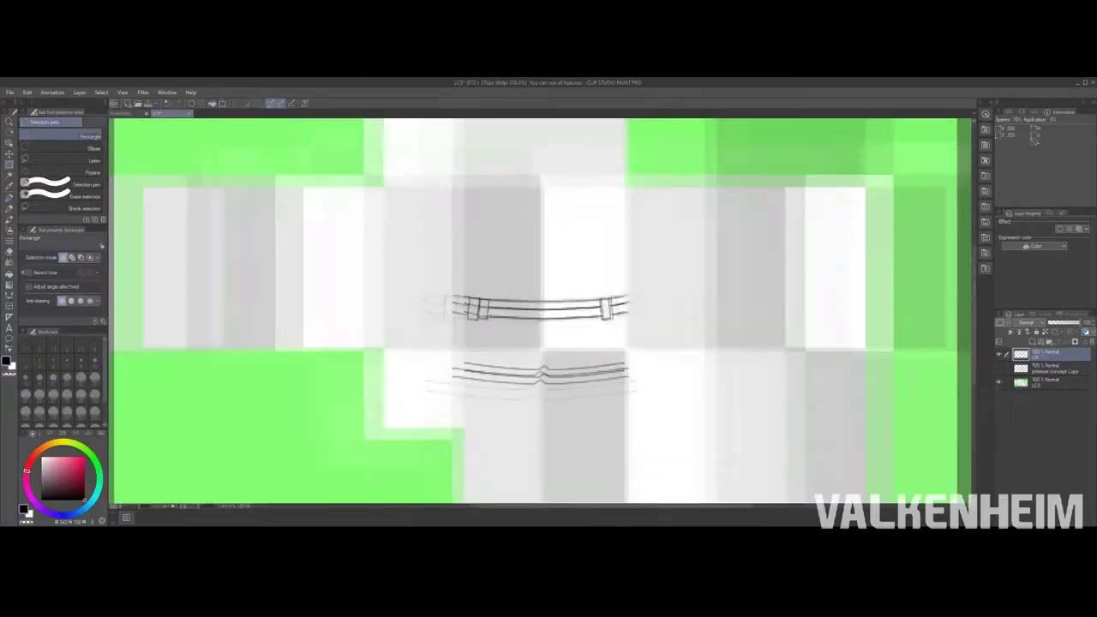
Step: Draw a rounded belt tip between the two lower belt lines on the white panel
key("p")
scroll(560, 297, "up", 4)
left_click_drag(501, 320, 504, 351)
key("ctrl+z")
left_click_drag(445, 313, 557, 312)
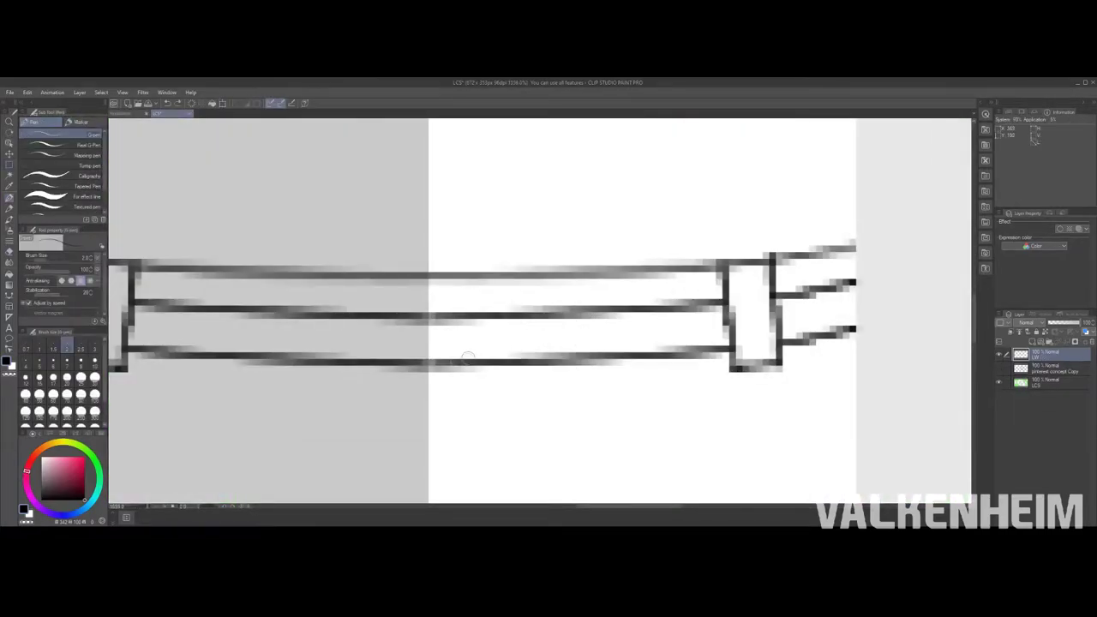
left_click_drag(557, 310, 559, 366)
scroll(526, 380, "down", 3)
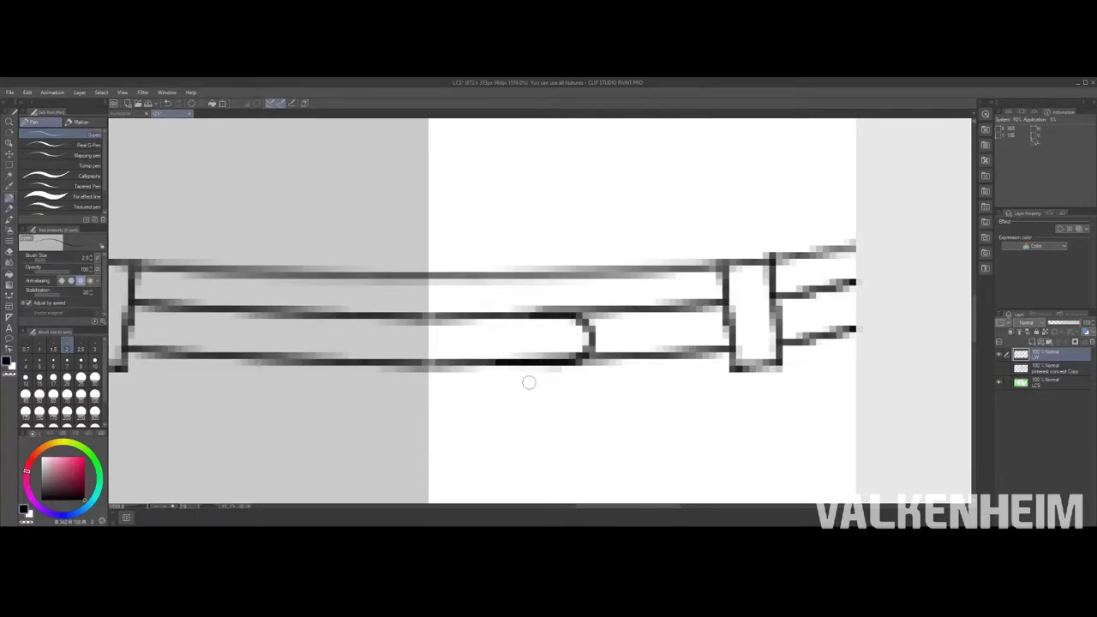
Step: Clean up the stray pixels along the belt tip's lower edge with the eraser
scroll(531, 351, "up", 4)
key("e")
left_click_drag(488, 370, 635, 380)
scroll(634, 381, "down", 3)
scroll(634, 381, "up", 3)
scroll(634, 381, "down", 3)
scroll(634, 381, "up", 3)
Step: Try outlining a belt keeper beside the belt tip, first with the pen and with Continuous curve
key("p")
left_click_drag(561, 304, 561, 367)
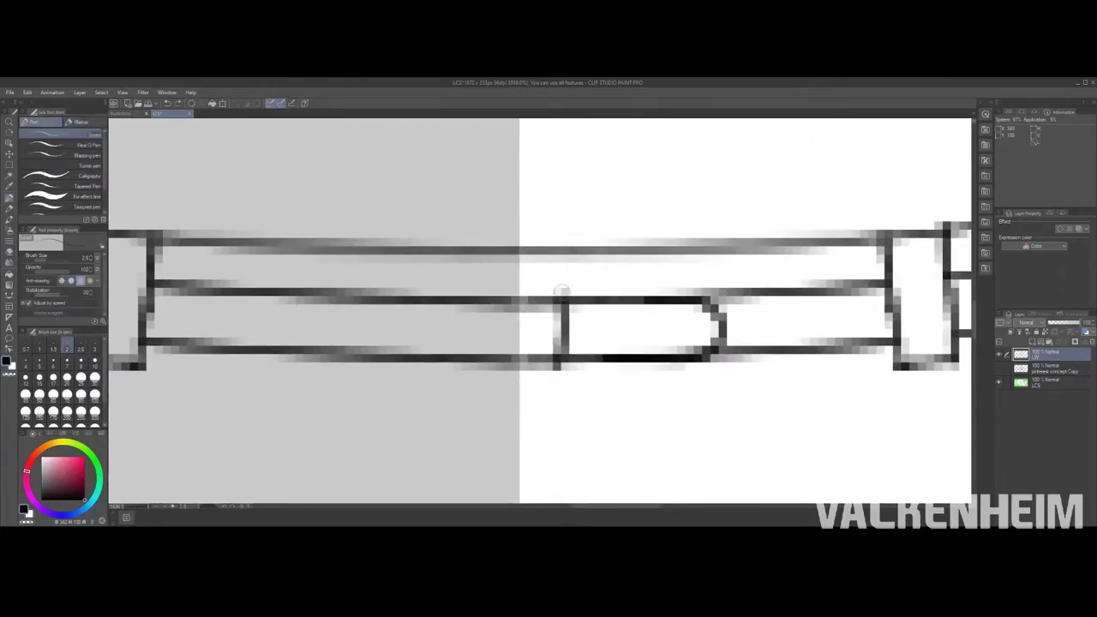
key("ctrl+z")
scroll(553, 288, "down", 3)
key("u")
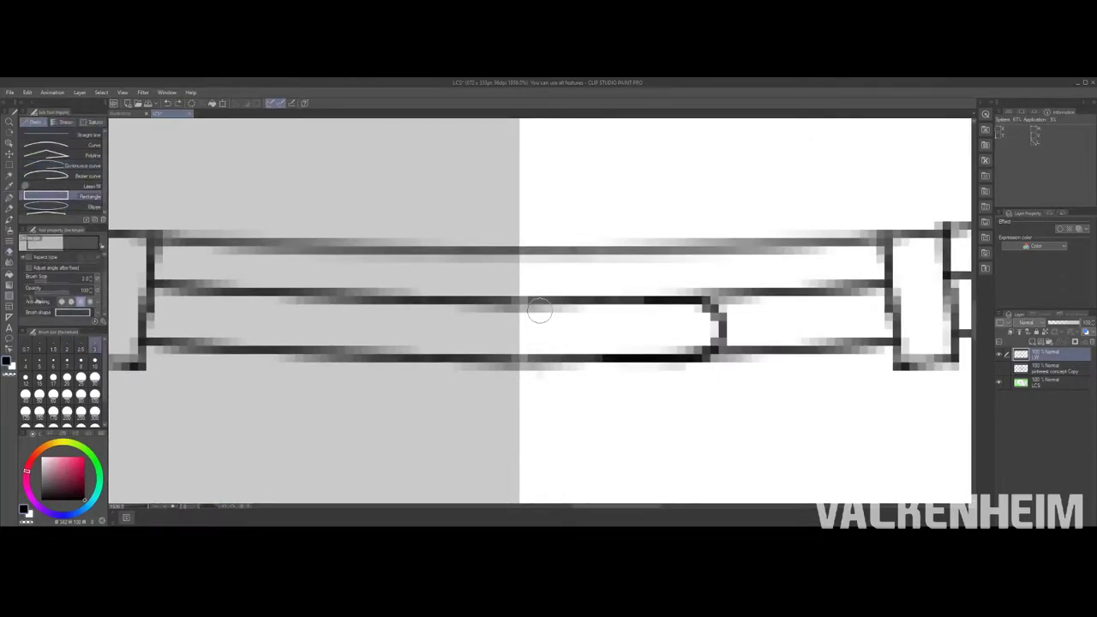
scroll(544, 283, "up", 3)
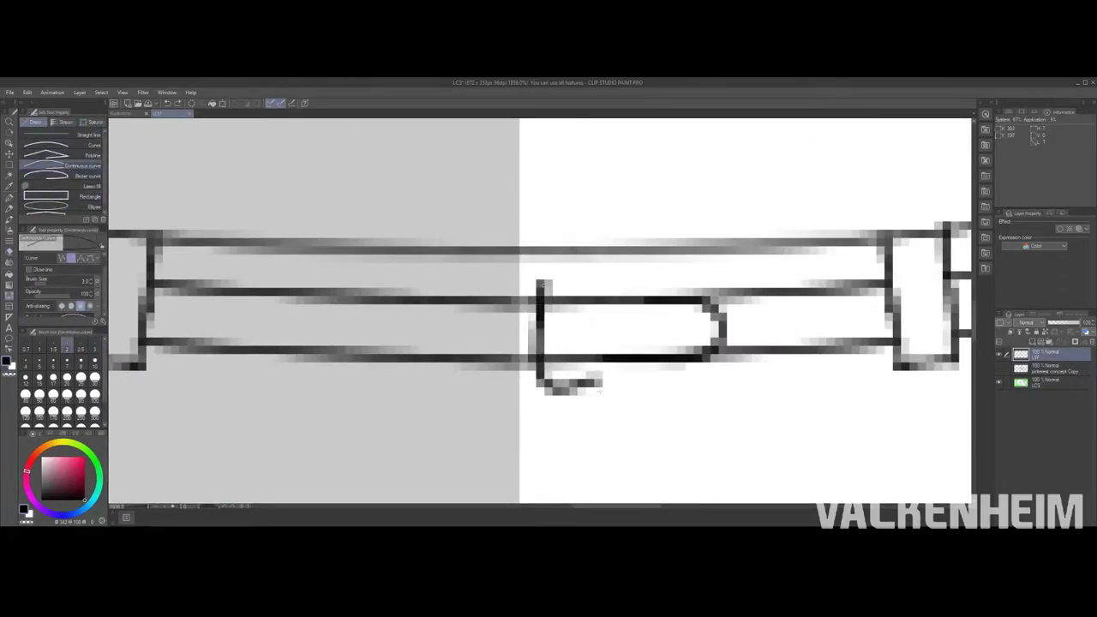
scroll(542, 284, "down", 3)
scroll(542, 283, "up", 3)
key("ctrl+z")
Step: Draw one side of a narrow belt keeper on a separate layer and mirror it into a rounded upright loop
mouse_move(583, 353)
left_mouse_down()
mouse_move(569, 248)
mouse_move(542, 253)
left_mouse_up()
scroll(600, 296, "up", 3)
key("m")
left_click_drag(534, 195, 572, 426)
key("ctrl+t")
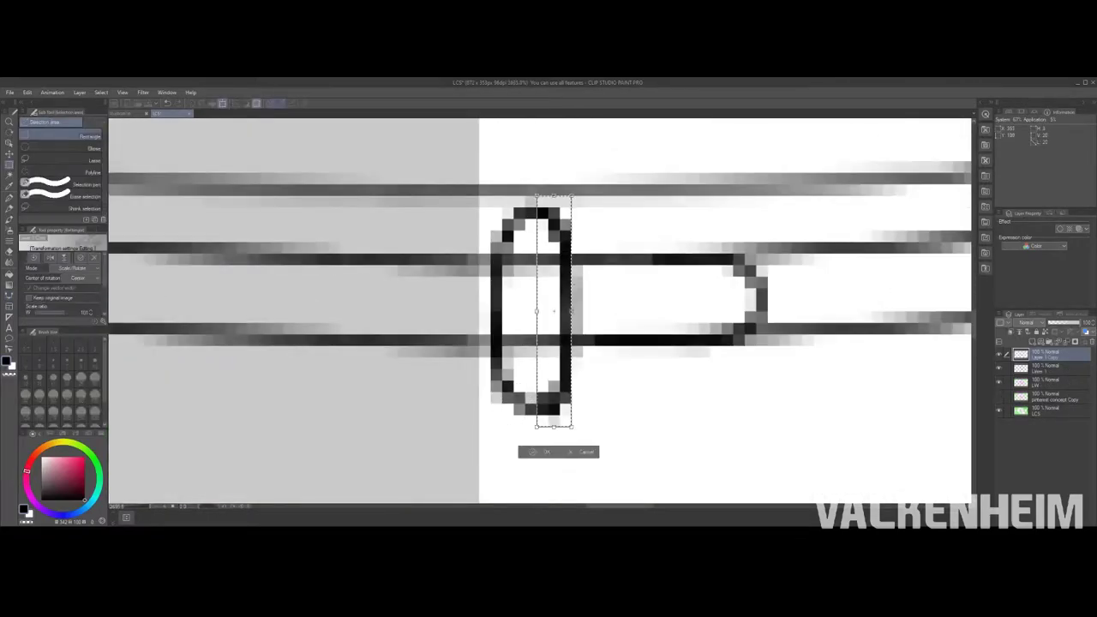
key("Return")
Step: Rebuild the belt keeper as a shorter closed loop by mirroring its lower half upward
key("e")
left_click(1046, 367)
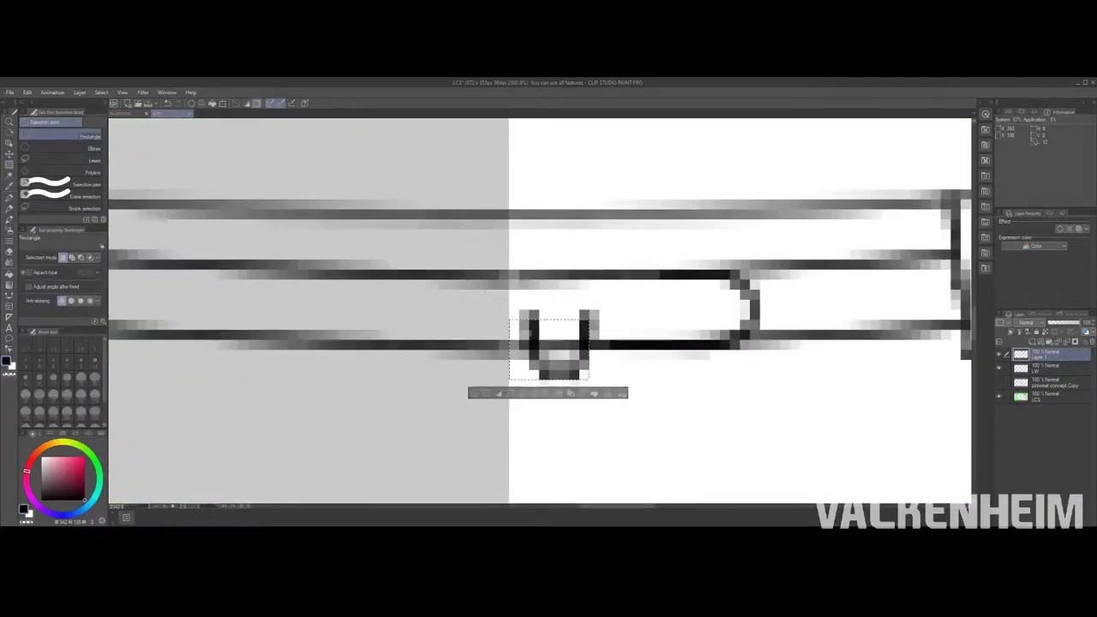
key("ctrl+z")
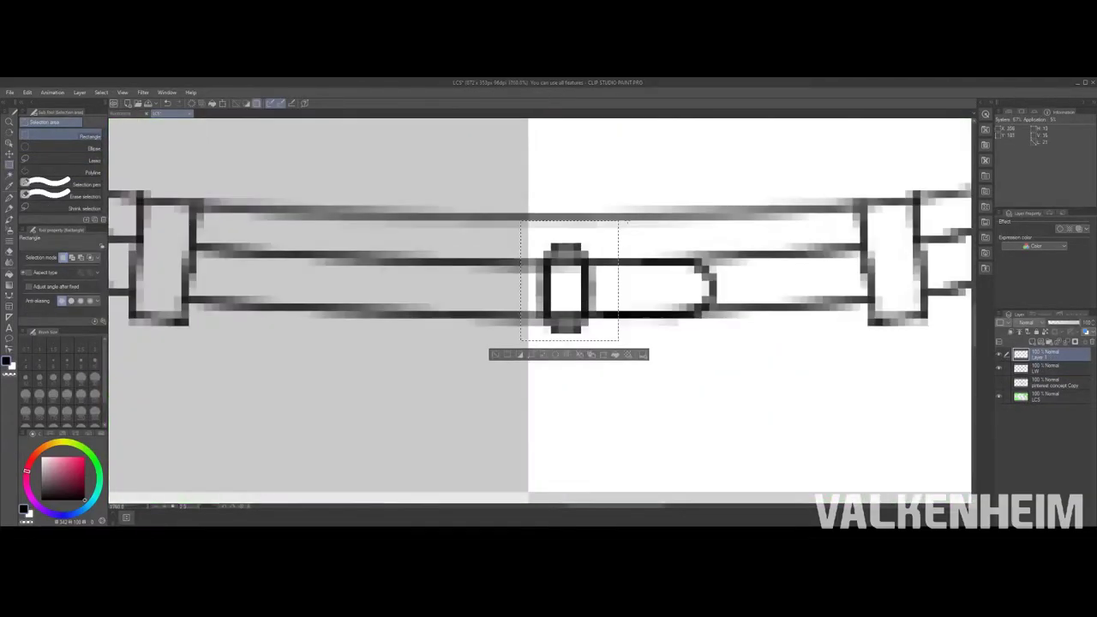
scroll(548, 343, "up", 3)
Step: Erase the belt lines inside the keeper on the line art layer
key("e")
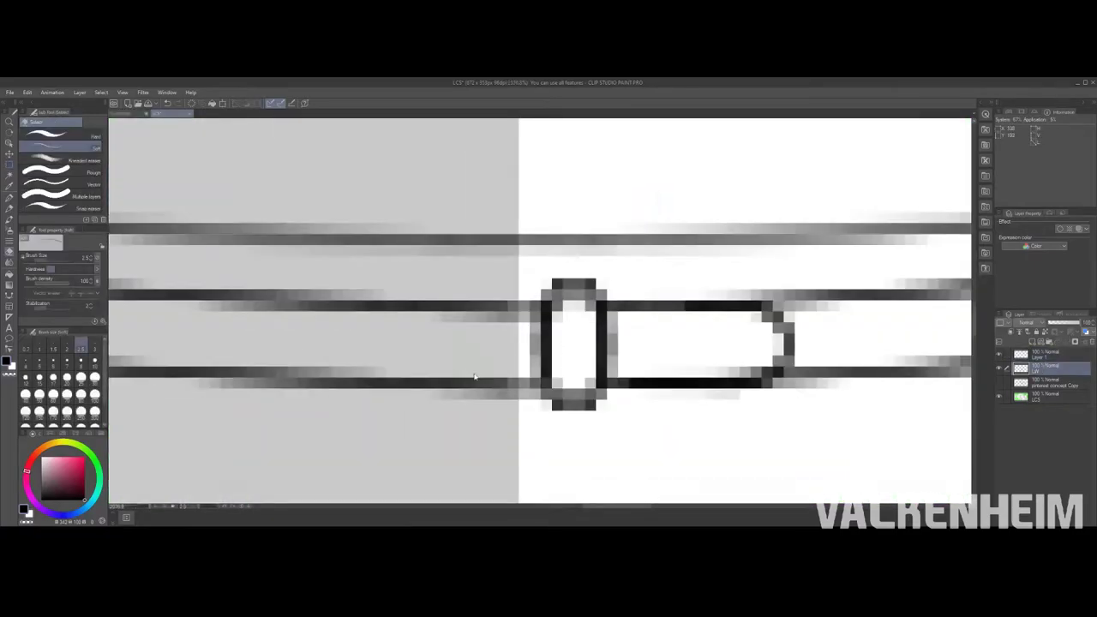
scroll(474, 377, "down", 3)
scroll(474, 377, "up", 3)
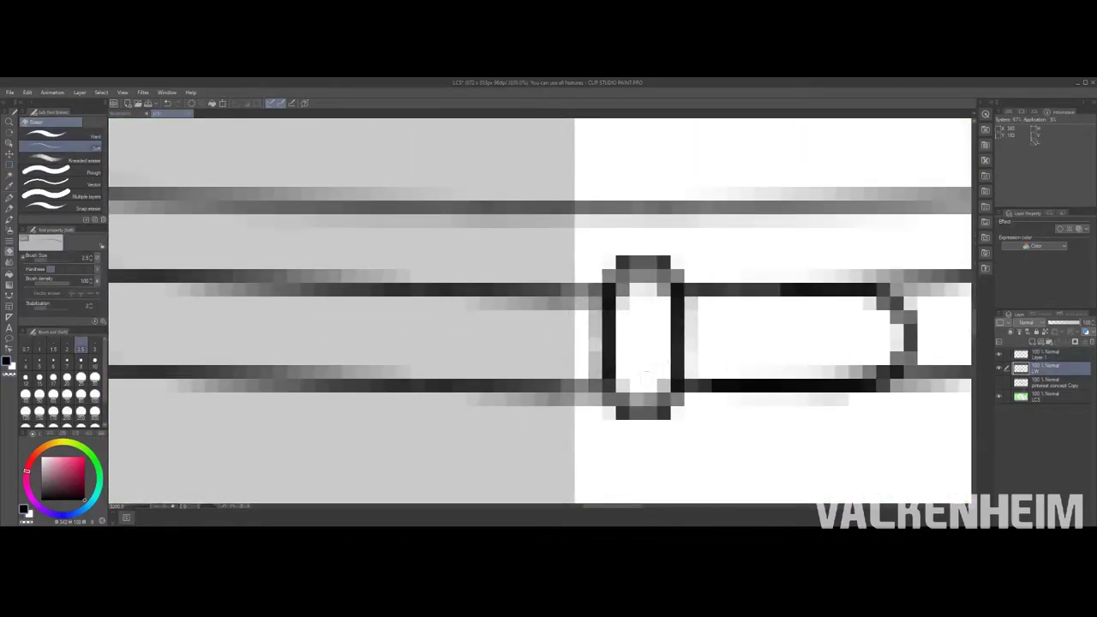
scroll(539, 313, "down", 3)
scroll(540, 313, "up", 3)
Step: Draw the buckle's curved outer frame on Layer 1 over the grey panel and mirror its upper half downward
key("p")
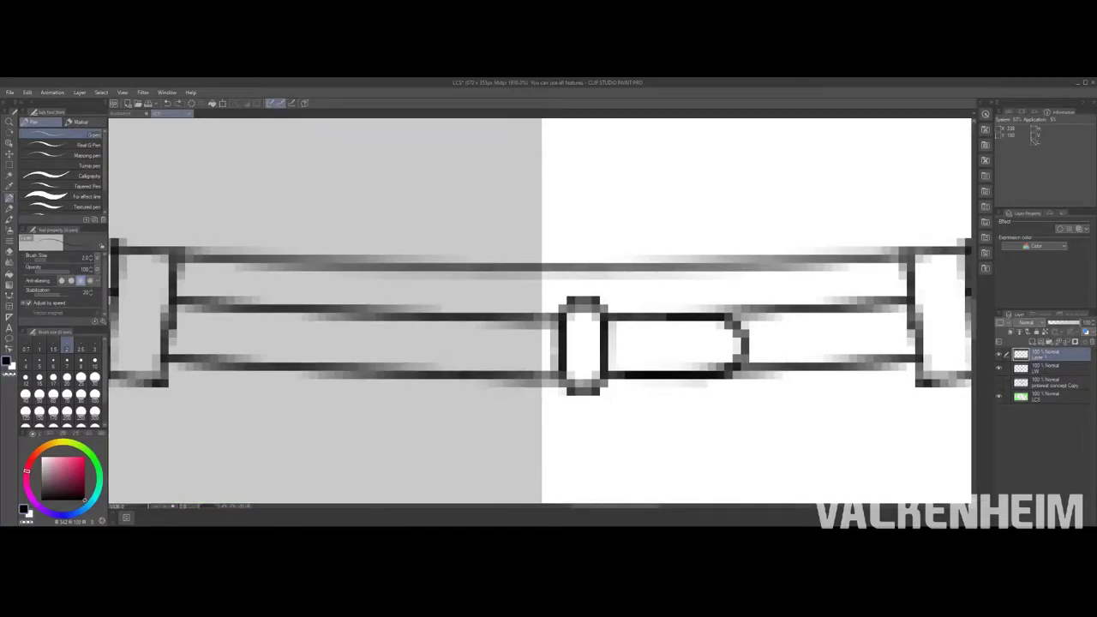
left_click_drag(450, 313, 454, 385)
key("m")
left_click_drag(434, 297, 517, 346)
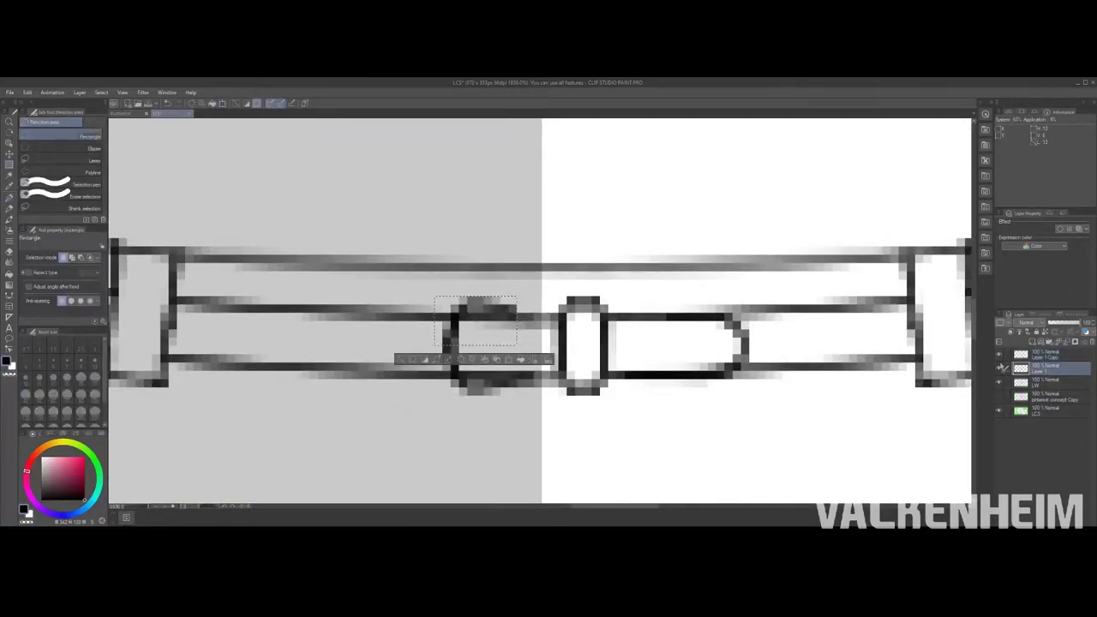
key("ctrl+d")
Step: Erase the belt lines running through the buckle frame on the line art layer
scroll(539, 312, "down", 1)
key("e")
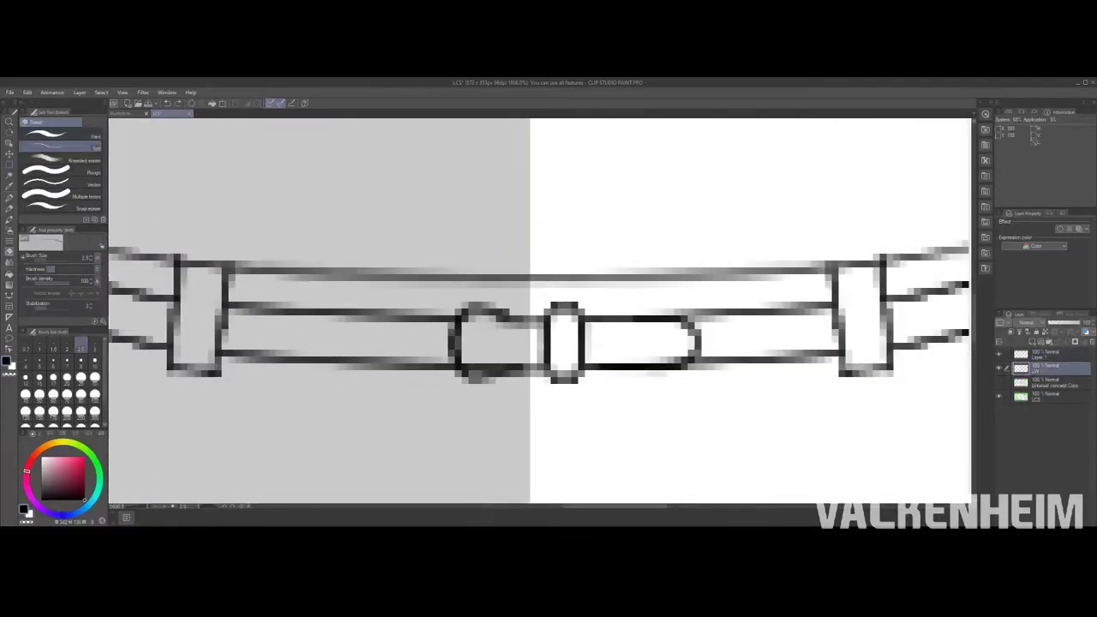
scroll(462, 347, "up", 2)
Step: Draw the buckle's inner outline and mirror it vertically to complete the C-shaped frame
key("p")
mouse_move(480, 349)
left_mouse_down()
mouse_move(522, 300)
mouse_move(621, 321)
left_mouse_up()
scroll(480, 350, "up", 1)
key("m")
key("ctrl+t")
key("Return")
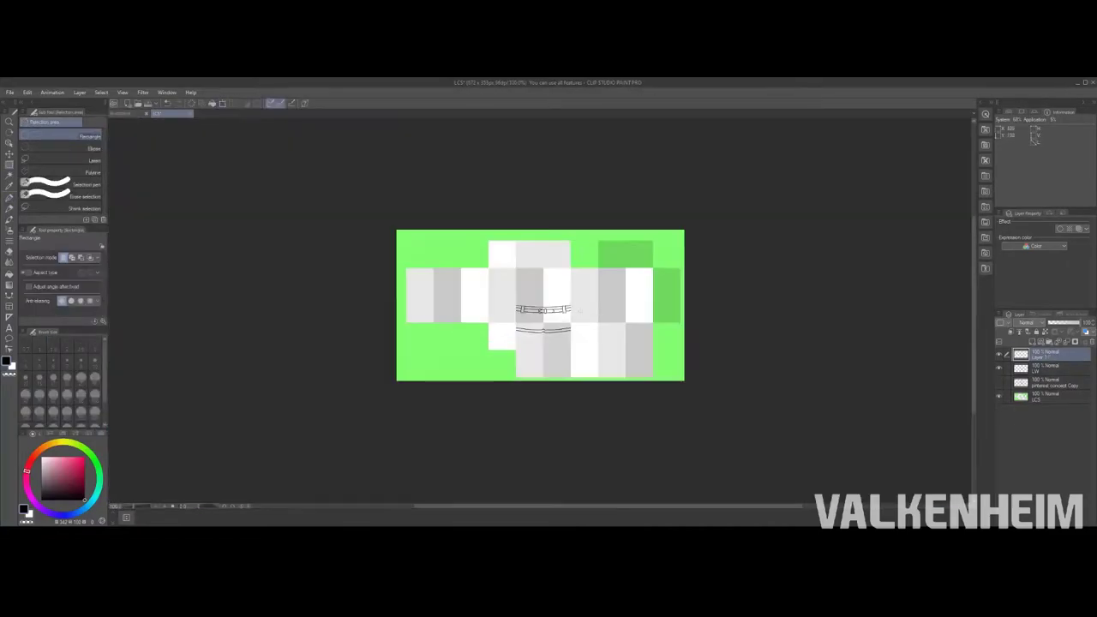
Step: Add small four-pixel diamond belt holes along the belt and its tip using the shade brush at size 1
scroll(776, 318, "down", 1)
key("p")
left_click(594, 312)
left_click(685, 306)
left_click_drag(686, 306, 1039, 369)
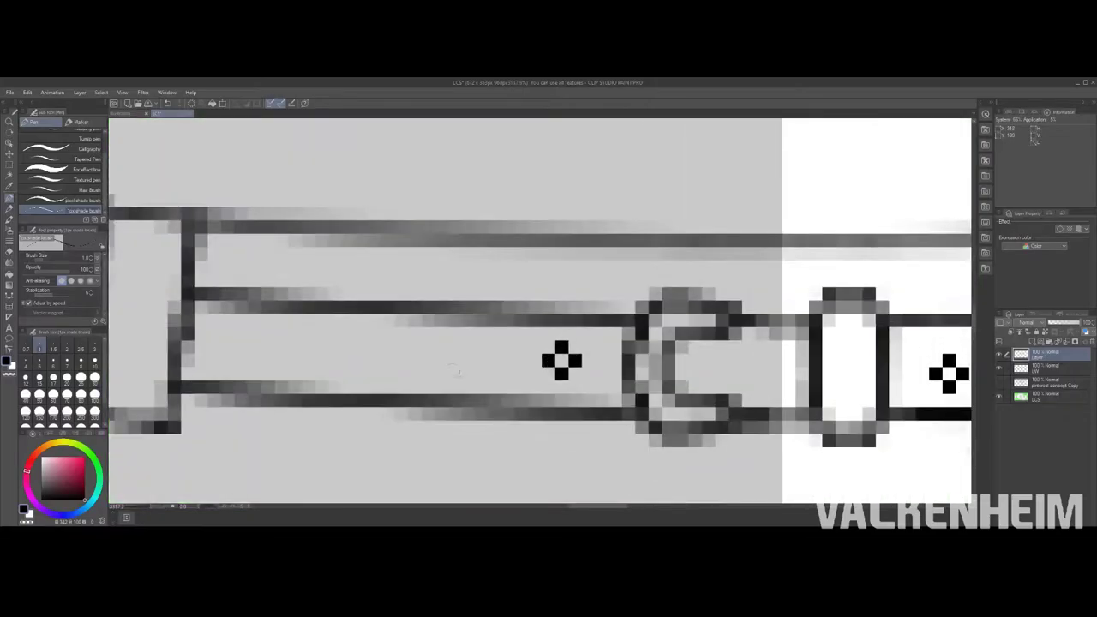
left_click(761, 372)
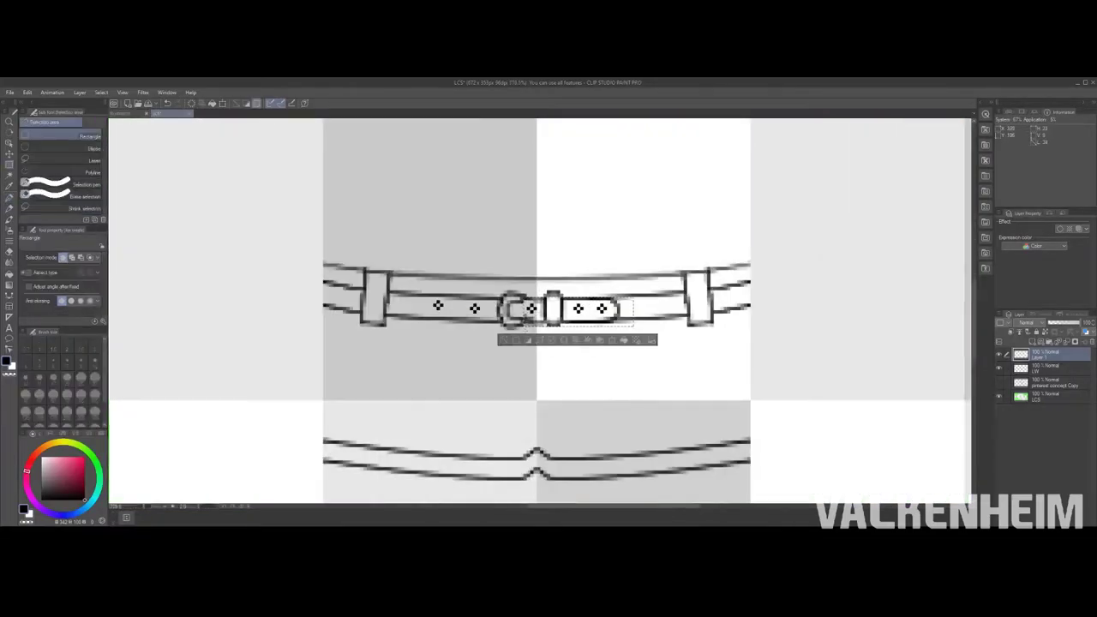
scroll(540, 311, "down", 1)
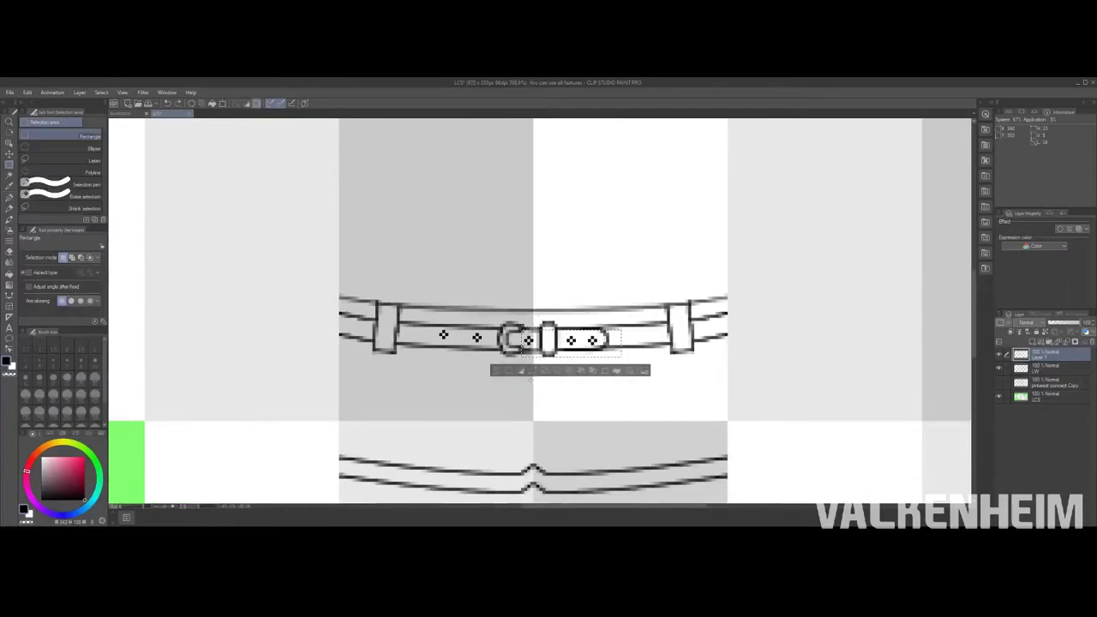
Step: Select the two belt holes beside the buckle one by one and even out their spacing along the belt
scroll(540, 311, "up", 2)
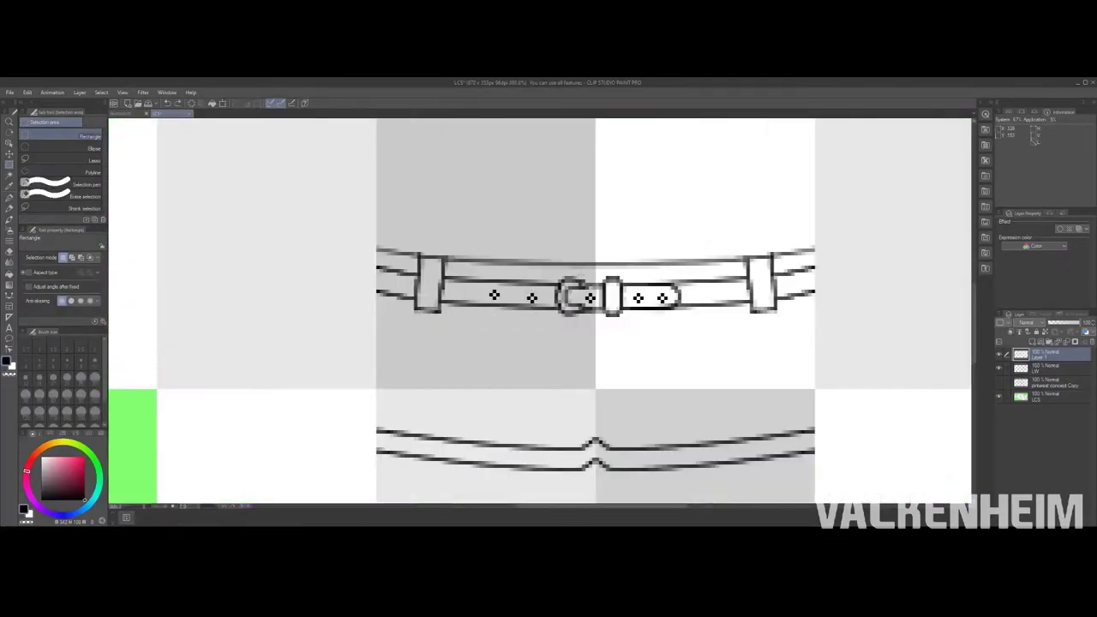
left_click_drag(512, 285, 539, 302)
left_click_drag(469, 285, 498, 302)
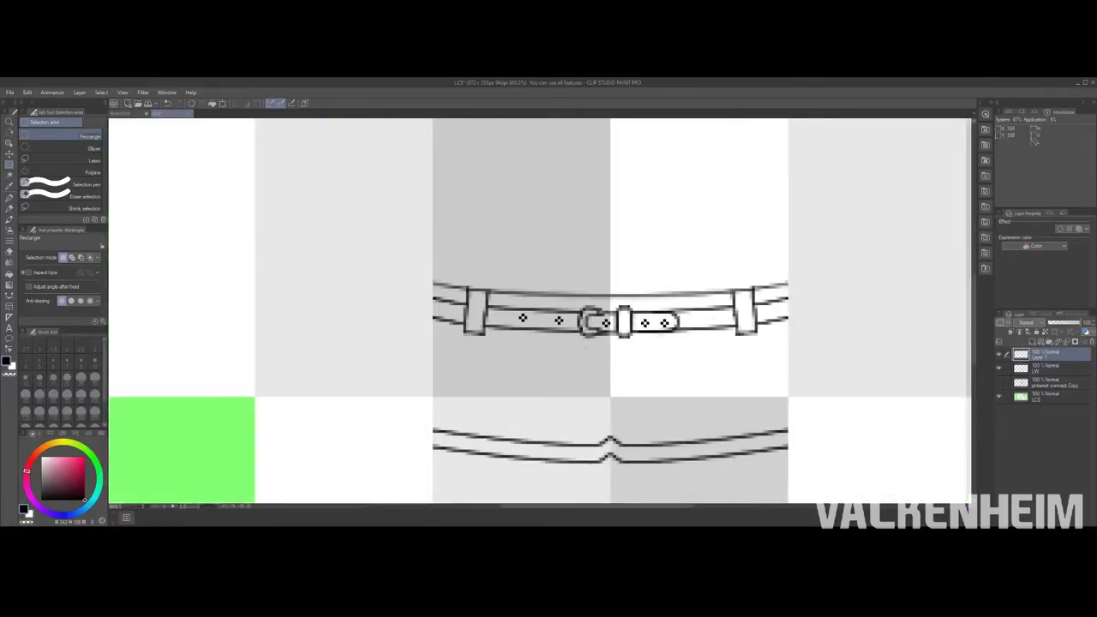
Step: Draw the fly and a curved front pocket below the belt, and mirror the pocket onto the opposite side
key("p")
key("p")
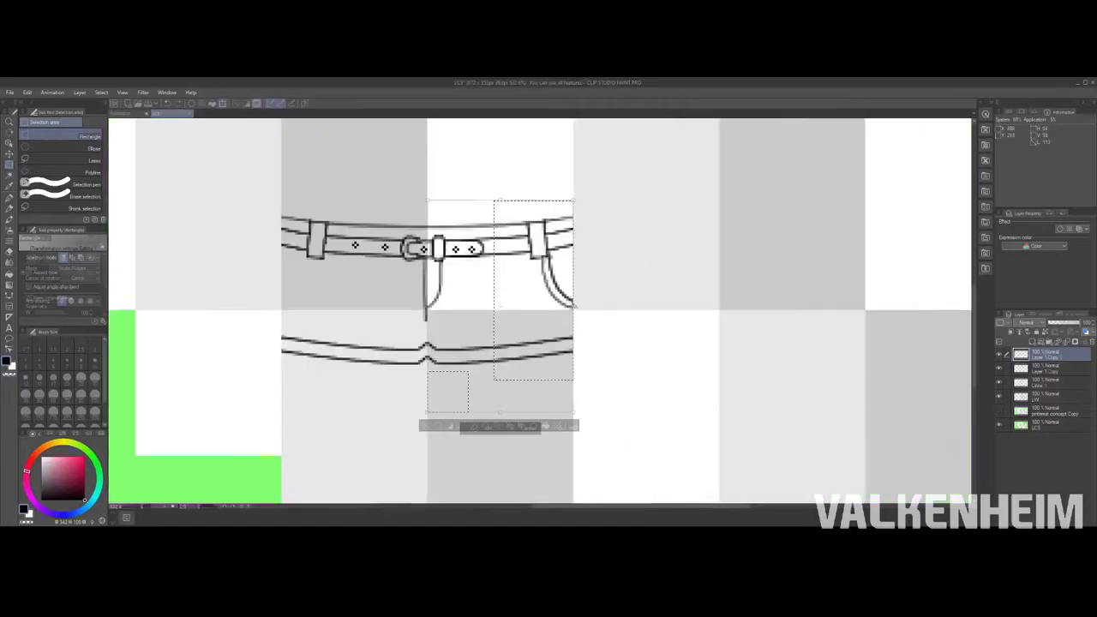
key("ctrl+t")
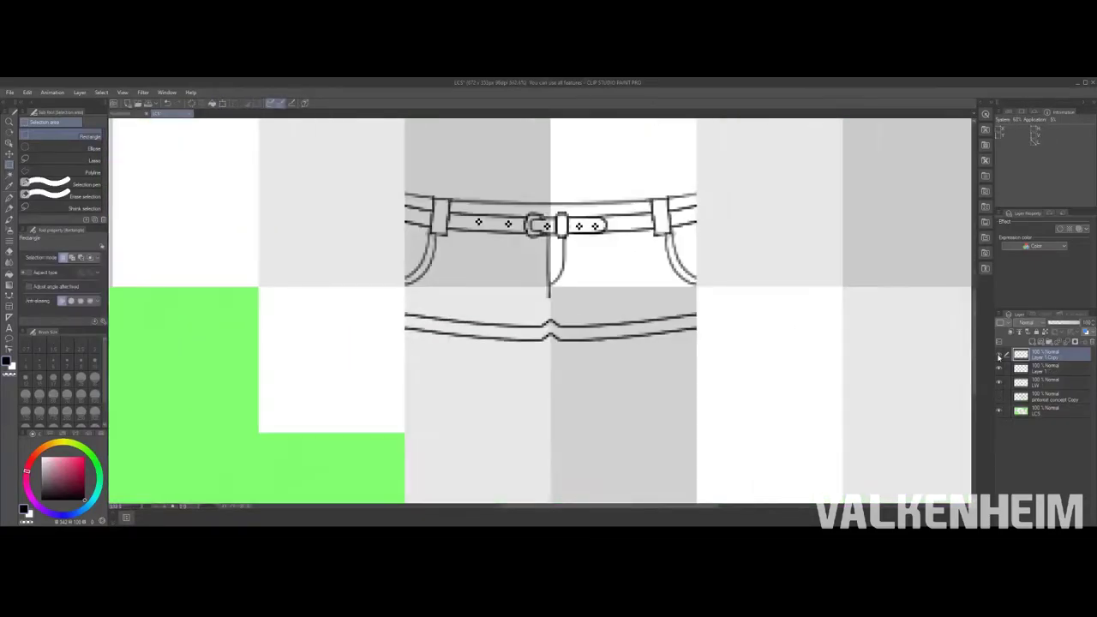
left_click_drag(401, 304, 723, 403)
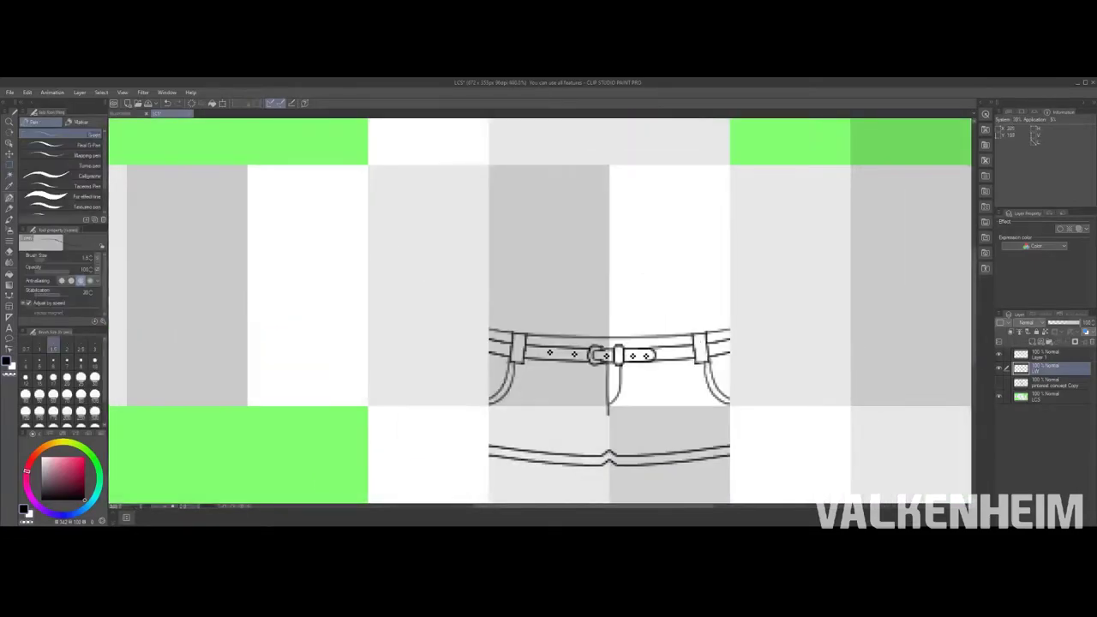
left_click_drag(507, 220, 625, 269)
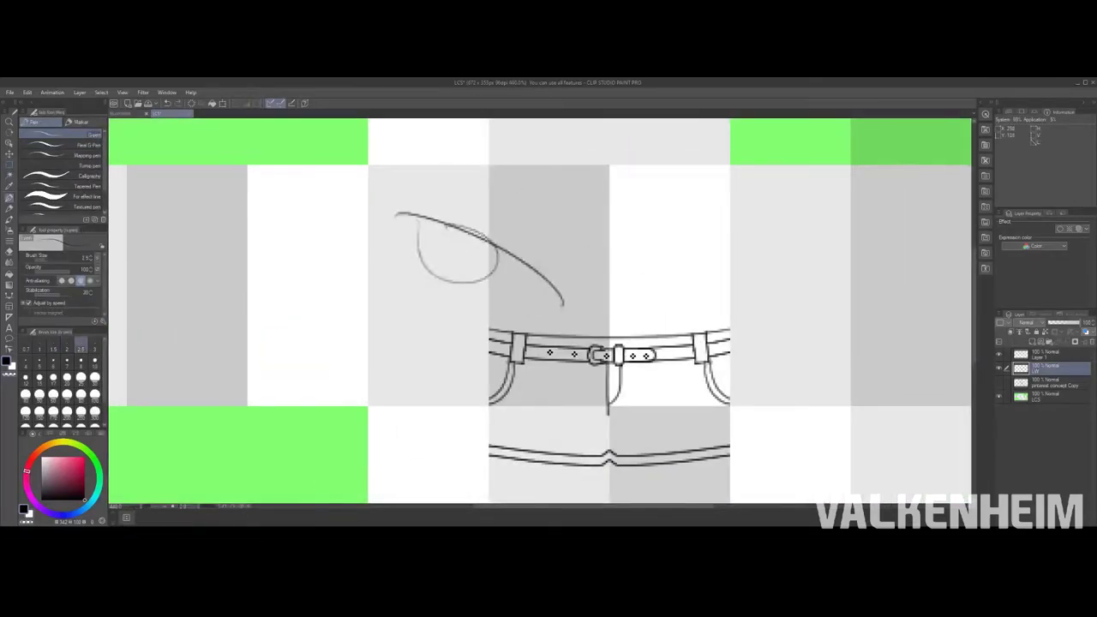
key("ctrl+z")
key("ctrl+z")
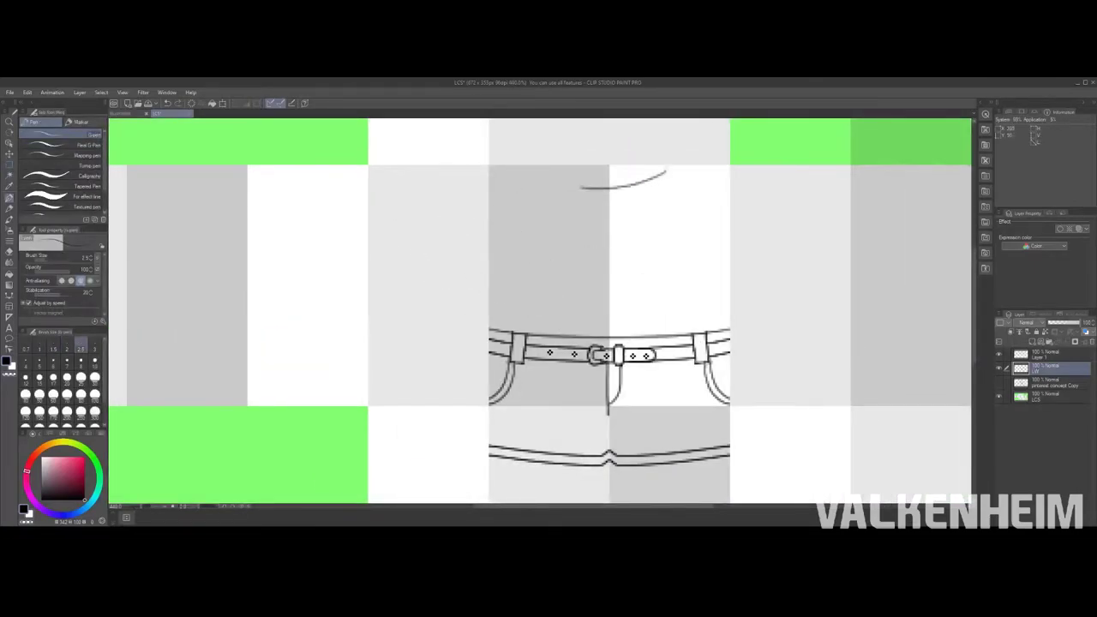
Step: Draw a curved neckline stroke on the upper torso and duplicate and mirror it into a closed outer collar oval
scroll(540, 313, "up", 3)
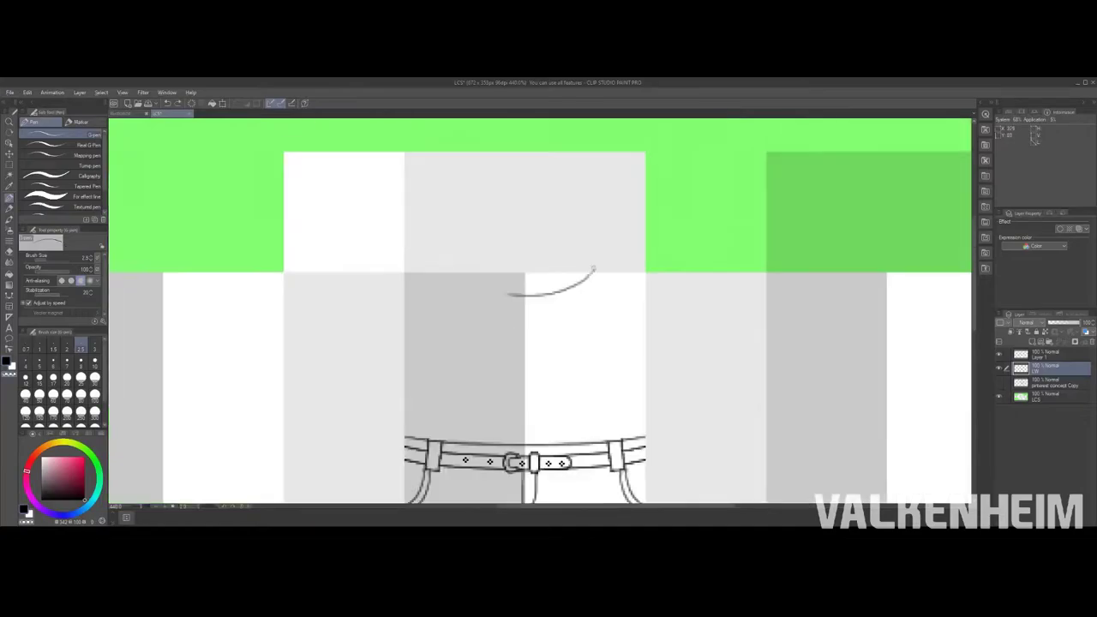
left_click_drag(552, 180, 538, 171)
mouse_move(593, 272)
left_mouse_down()
mouse_move(478, 171)
mouse_move(641, 305)
left_mouse_up()
key("m")
key("ctrl+c")
key("ctrl+v")
key("ctrl+t")
key("Return")
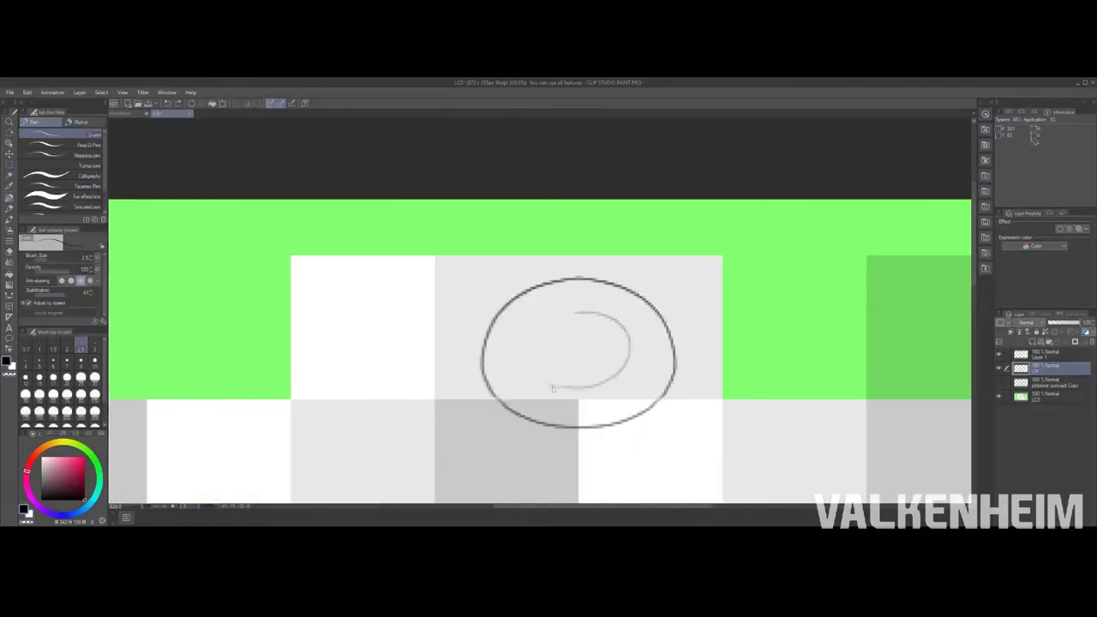
Step: Draw a smaller ellipse inside the collar oval with the ellipse figure tool
left_click_drag(619, 392, 563, 404)
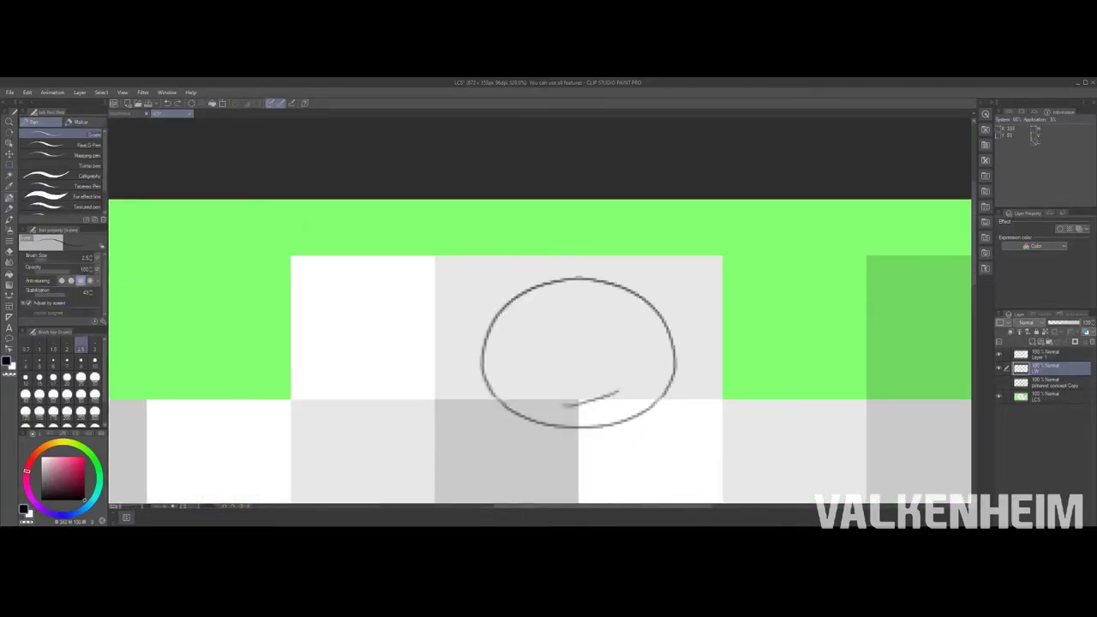
key("ctrl+z")
key("u")
mouse_move(514, 308)
left_mouse_down()
mouse_move(632, 406)
mouse_move(639, 374)
left_mouse_up()
key("ctrl+z")
left_click_drag(506, 299, 652, 409)
left_click(633, 377)
Step: Lasso the inner collar ellipse and scale it down slightly
key("m")
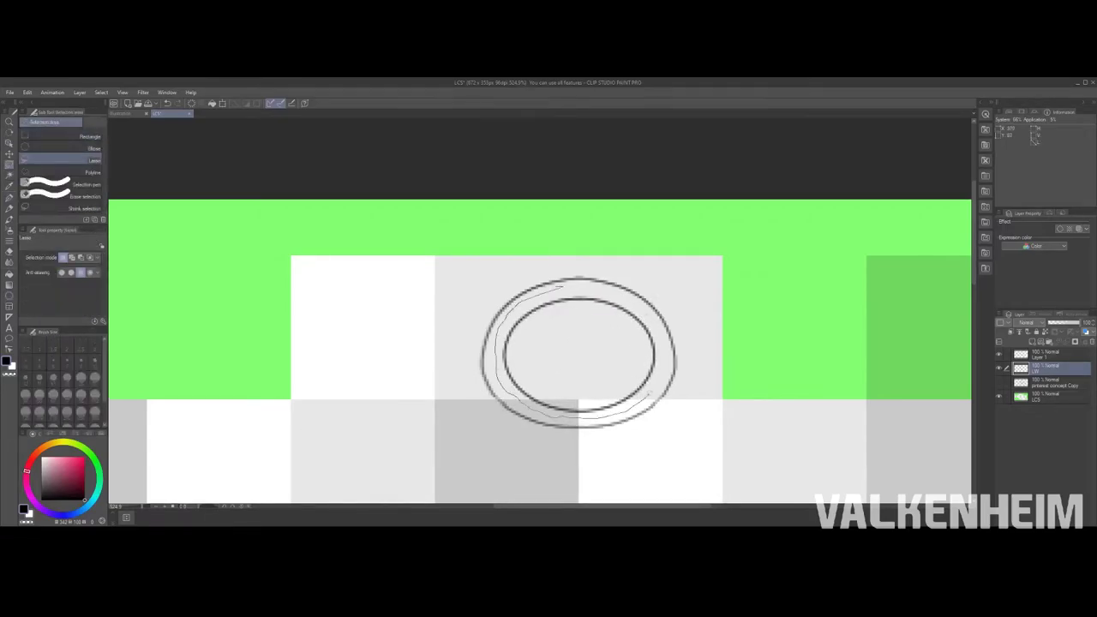
left_click_drag(644, 403, 589, 285)
key("ctrl+t")
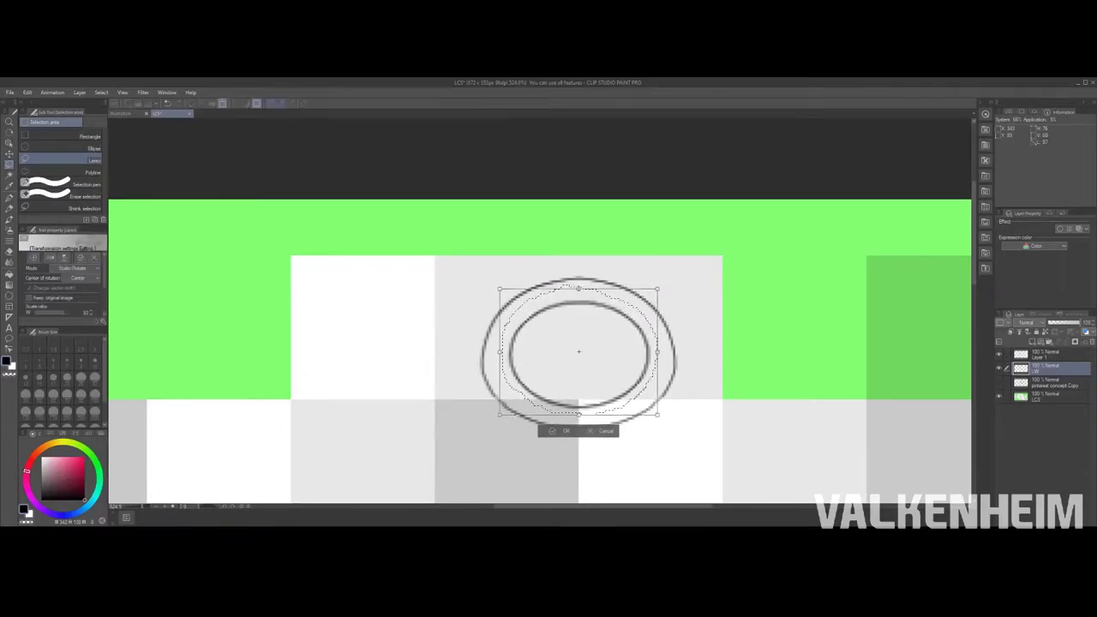
key("Return")
Step: Try sketching short rib lines freehand across the collar ring's lower right part, and undo the last strokes
scroll(578, 352, "down", 2)
key("p")
scroll(548, 240, "up", 4)
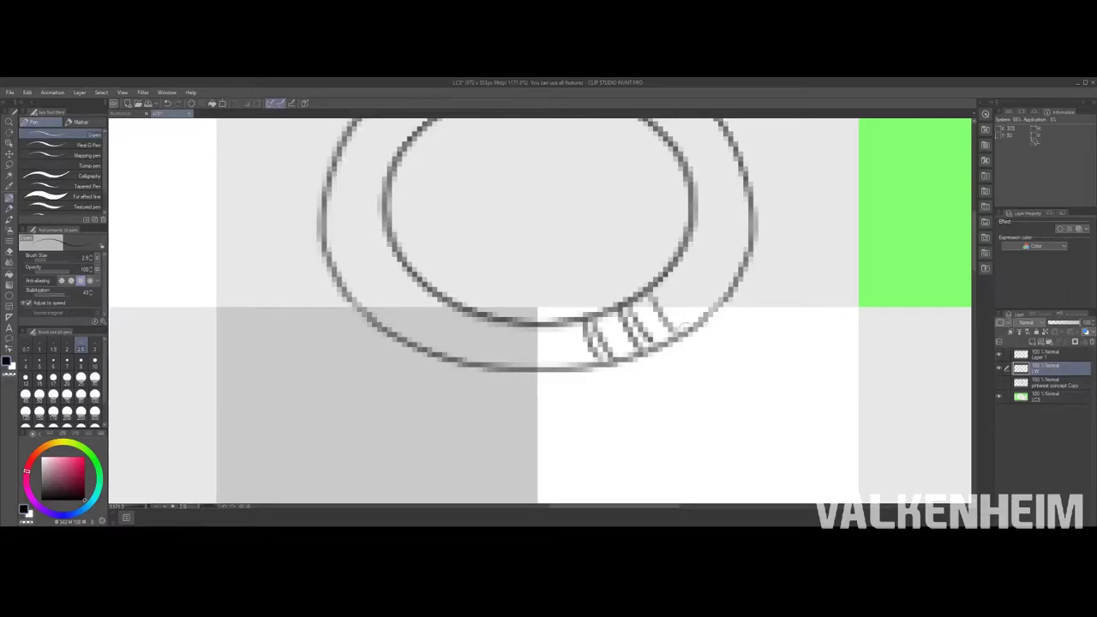
scroll(558, 364, "down", 10)
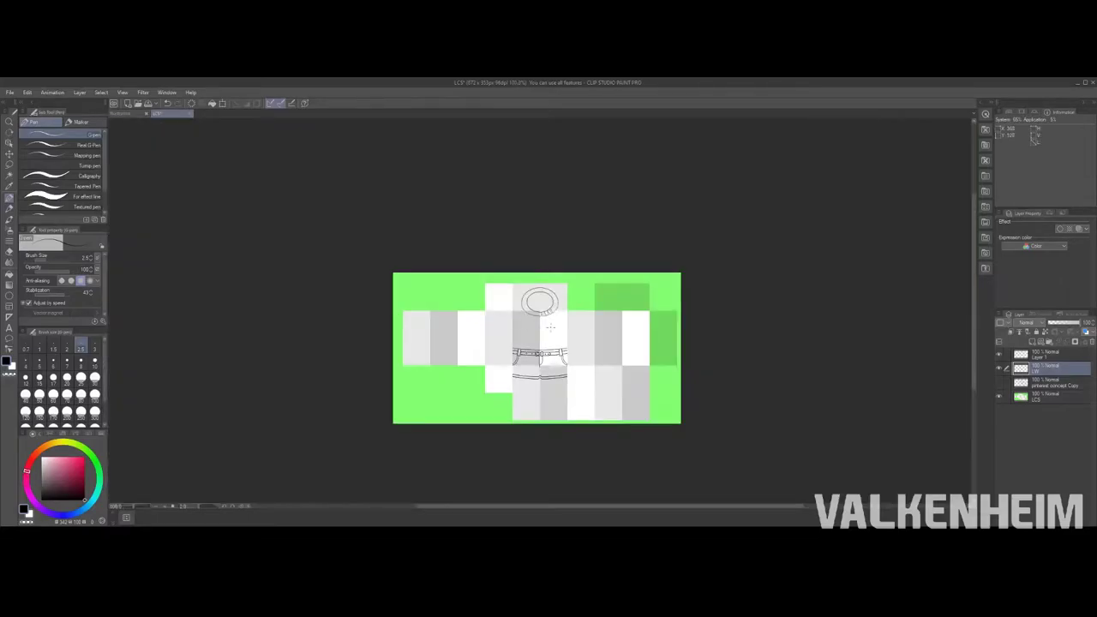
scroll(551, 326, "up", 10)
left_click_drag(588, 295, 578, 329)
mouse_move(565, 266)
left_mouse_down()
mouse_move(566, 309)
mouse_move(538, 391)
left_mouse_up()
key("ctrl+z")
key("ctrl+z")
key("ctrl+z")
Step: Draw five pairs of rib lines across the collar ring's lower right part using the continuous curve tool at size 2
scroll(562, 315, "down", 10)
scroll(544, 338, "up", 10)
key("u")
left_click_drag(542, 323, 553, 394)
mouse_move(538, 308)
left_mouse_down()
mouse_move(548, 383)
mouse_move(579, 389)
left_mouse_up()
left_click_drag(575, 301, 605, 382)
mouse_move(618, 296)
left_mouse_down()
mouse_move(635, 377)
mouse_move(659, 370)
left_mouse_up()
left_click_drag(600, 299, 482, 359)
left_click_drag(541, 324, 555, 408)
left_click_drag(574, 316, 596, 397)
left_click_drag(555, 300, 593, 390)
left_click_drag(572, 287, 625, 363)
left_click_drag(600, 262, 647, 365)
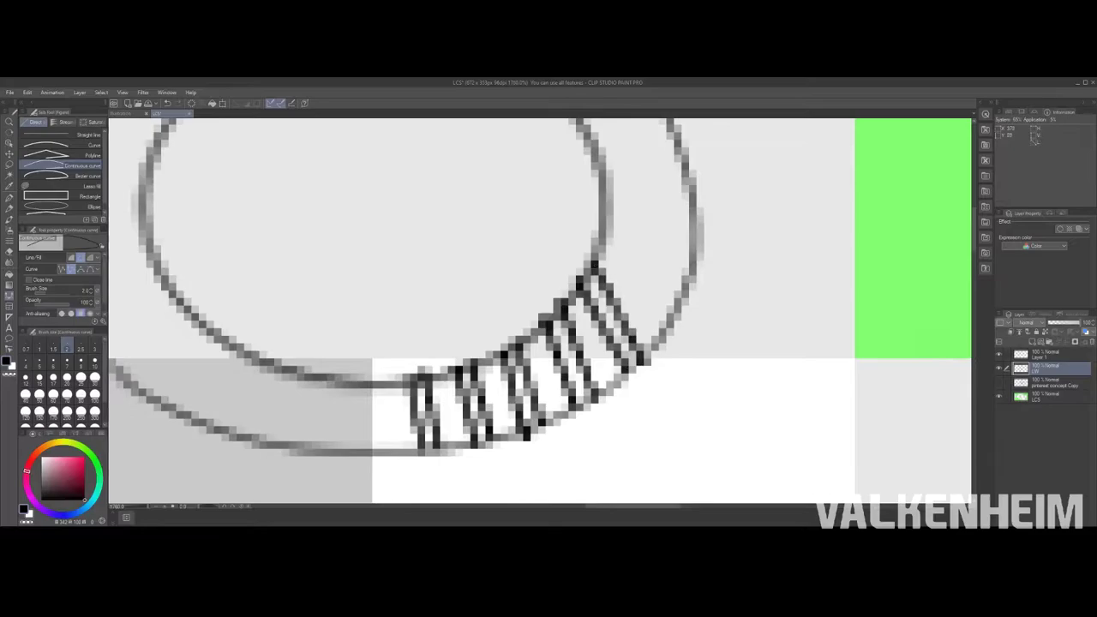
Step: Lasso the whole ribbed collar and delete it from the line art layer
scroll(599, 343, "down", 10)
scroll(548, 342, "up", 10)
key("m")
left_click_drag(617, 221, 444, 257)
key("ctrl+d")
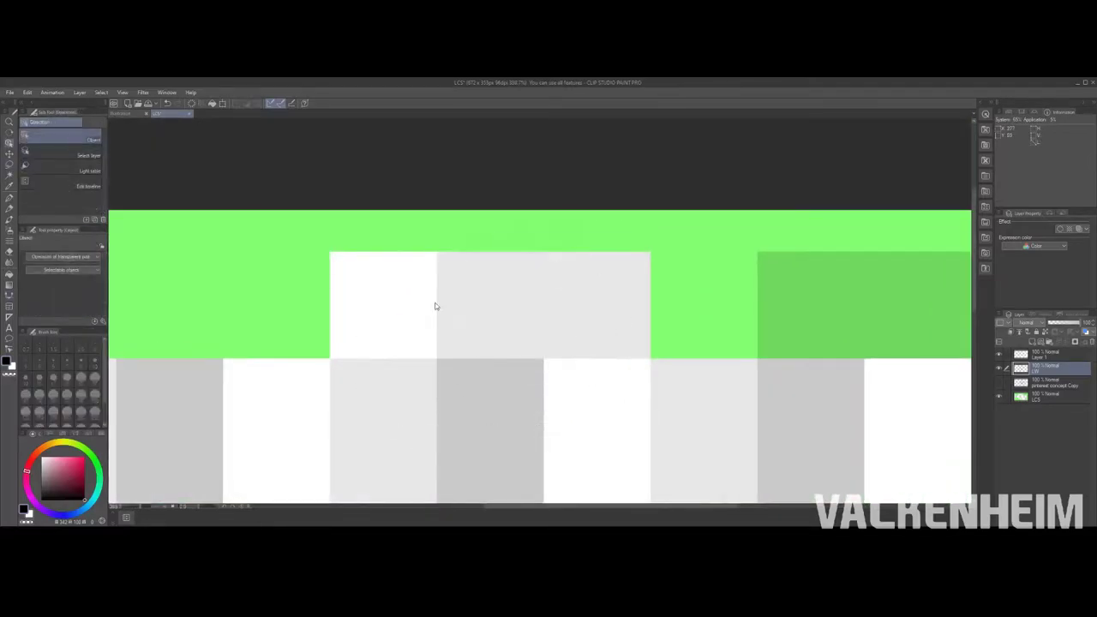
Step: Draw a new, smaller outer collar ellipse centred over the neck area of the torso
key("u")
left_click_drag(486, 294, 598, 387)
scroll(484, 384, "up", 2)
key("m")
mouse_move(564, 300)
left_mouse_down()
mouse_move(428, 416)
mouse_move(465, 318)
left_mouse_up()
key("ctrl+d")
Step: Draw a concentric inner ellipse inside the new collar outline and lasso it
key("u")
left_click_drag(504, 269, 612, 364)
key("ctrl+z")
left_click_drag(506, 276, 609, 358)
key("m")
mouse_move(557, 271)
left_mouse_down()
mouse_move(514, 347)
mouse_move(548, 273)
left_mouse_up()
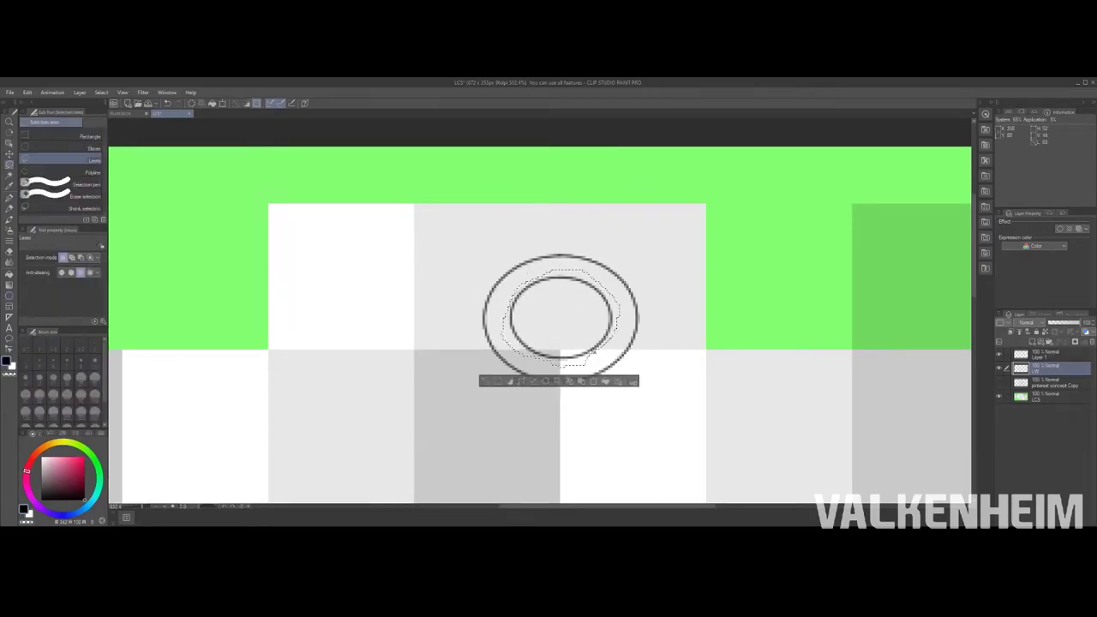
scroll(533, 348, "up", 3)
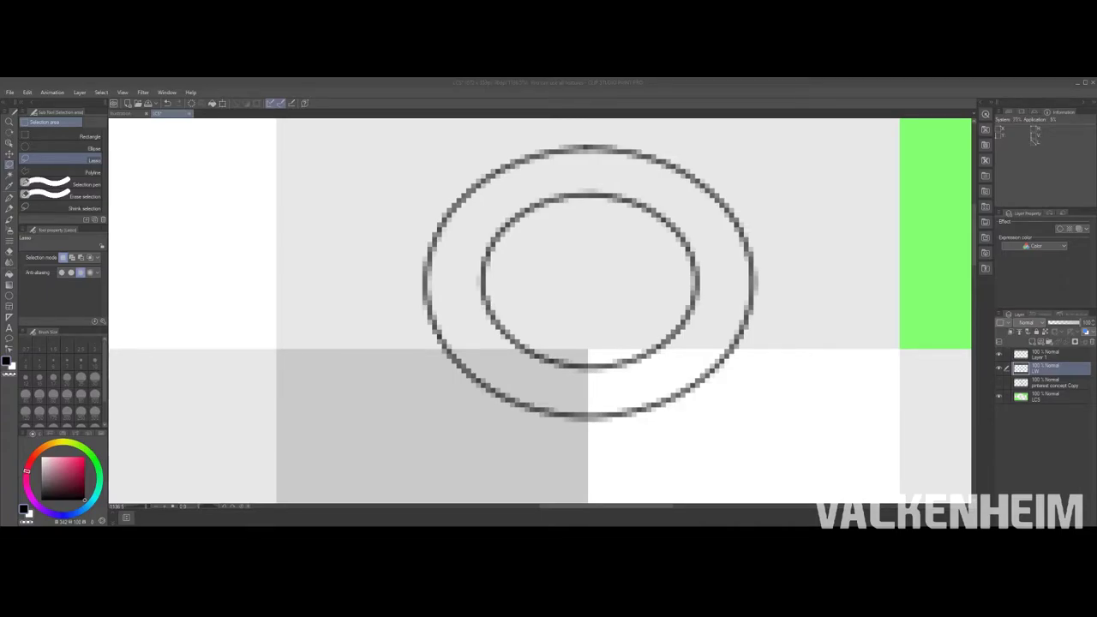
Step: Draw slanted, curved double rib lines around the collar ring's right half with the G-pen at size 2.5
key("ctrl+minus")
key("ctrl+minus")
scroll(641, 267, "up", 2)
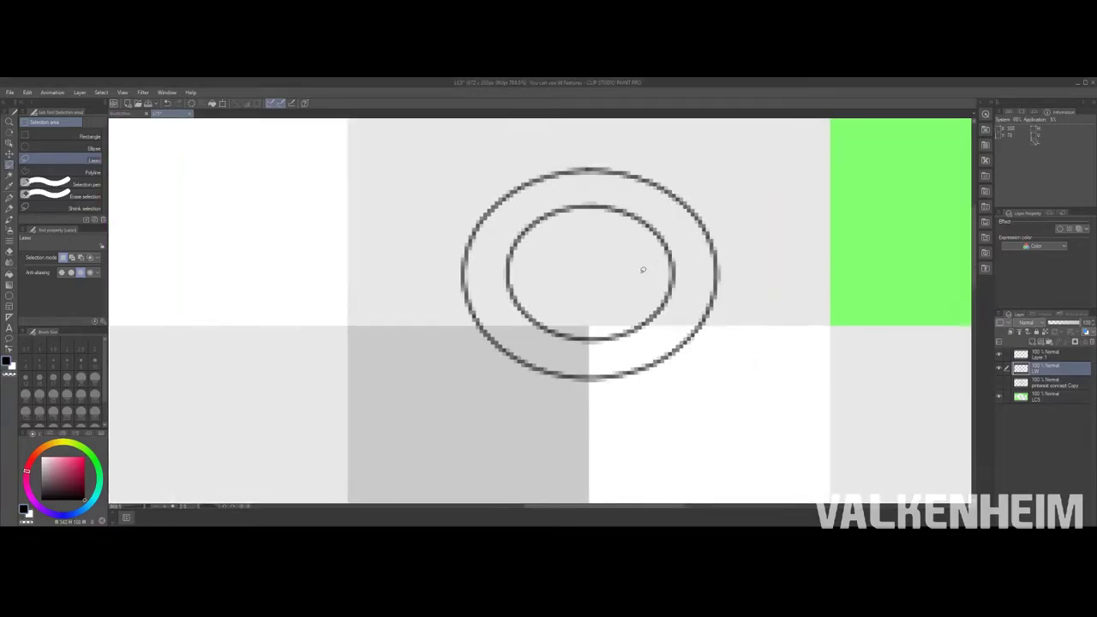
key("p")
left_click_drag(618, 338, 610, 375)
left_click_drag(656, 317, 644, 368)
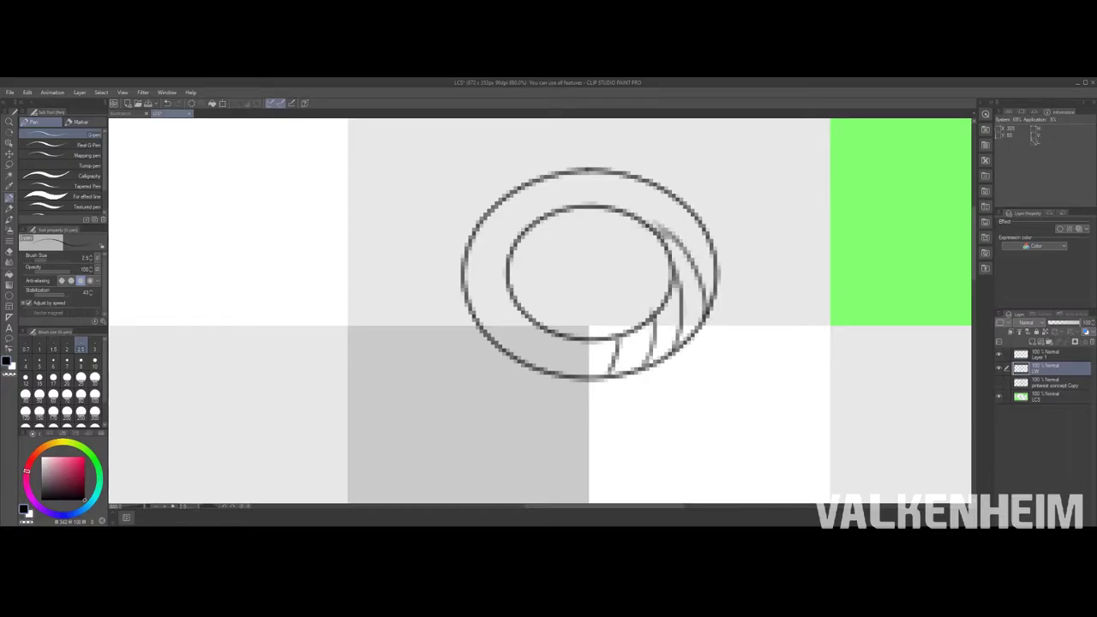
key("ctrl+z")
left_click_drag(703, 229, 611, 192)
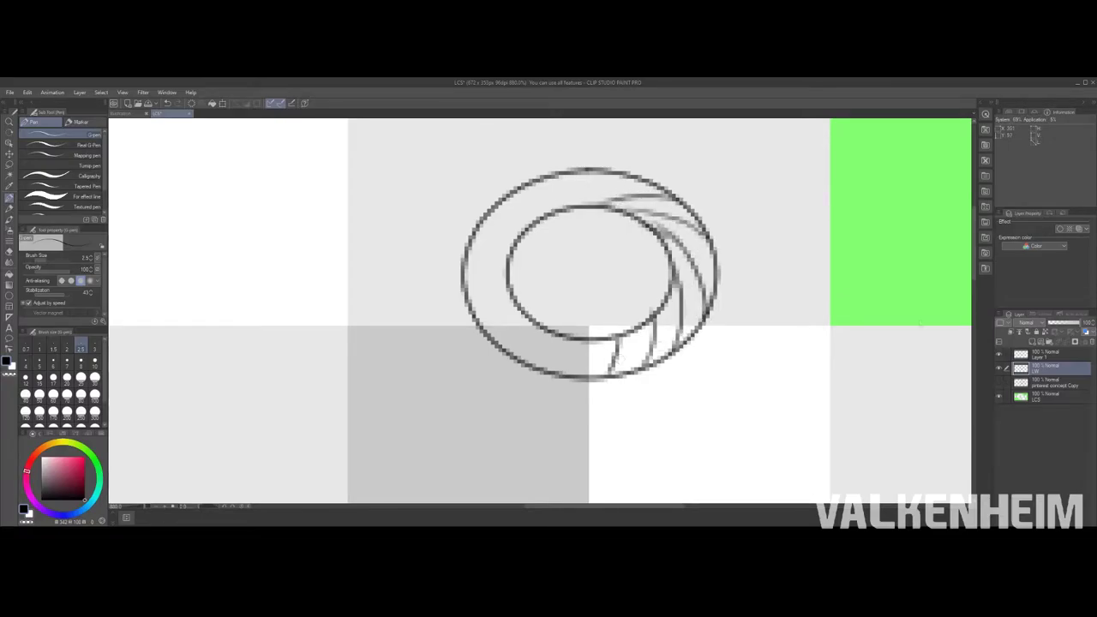
left_click_drag(617, 359, 552, 425)
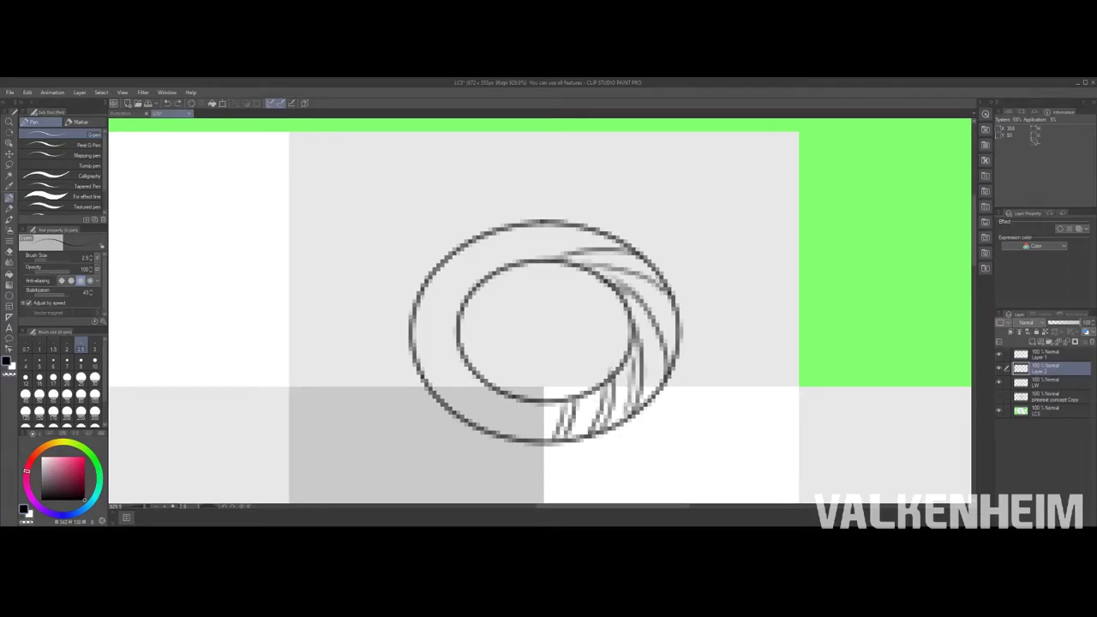
left_click_drag(675, 306, 612, 274)
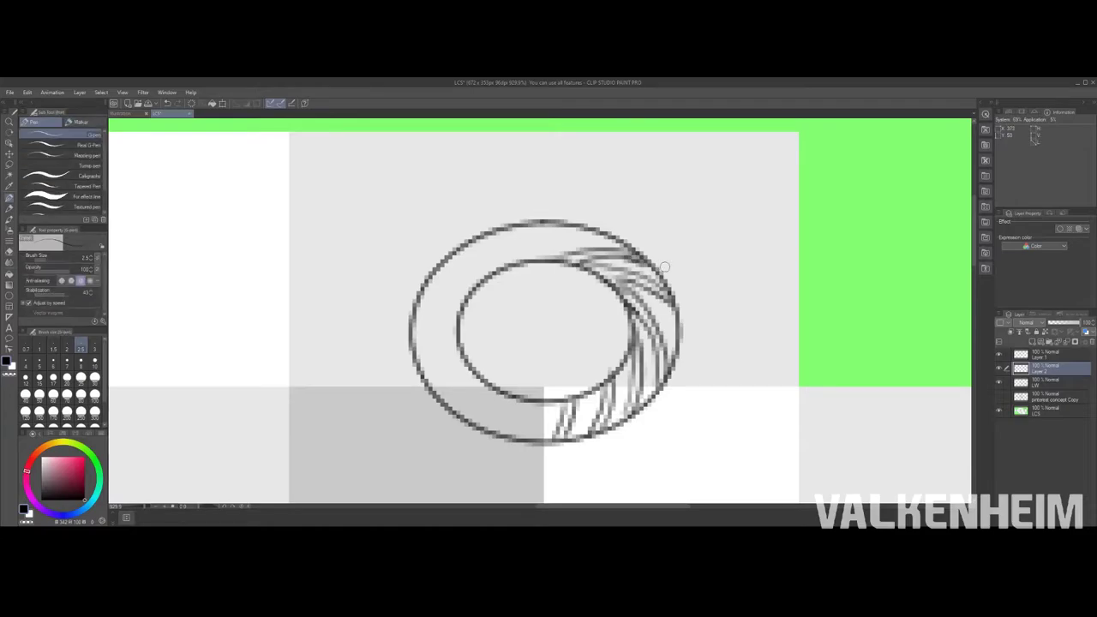
Step: Merge the rib lines into the line art layer and mirror the collar's right half onto the left
key("m")
key("ctrl+minus")
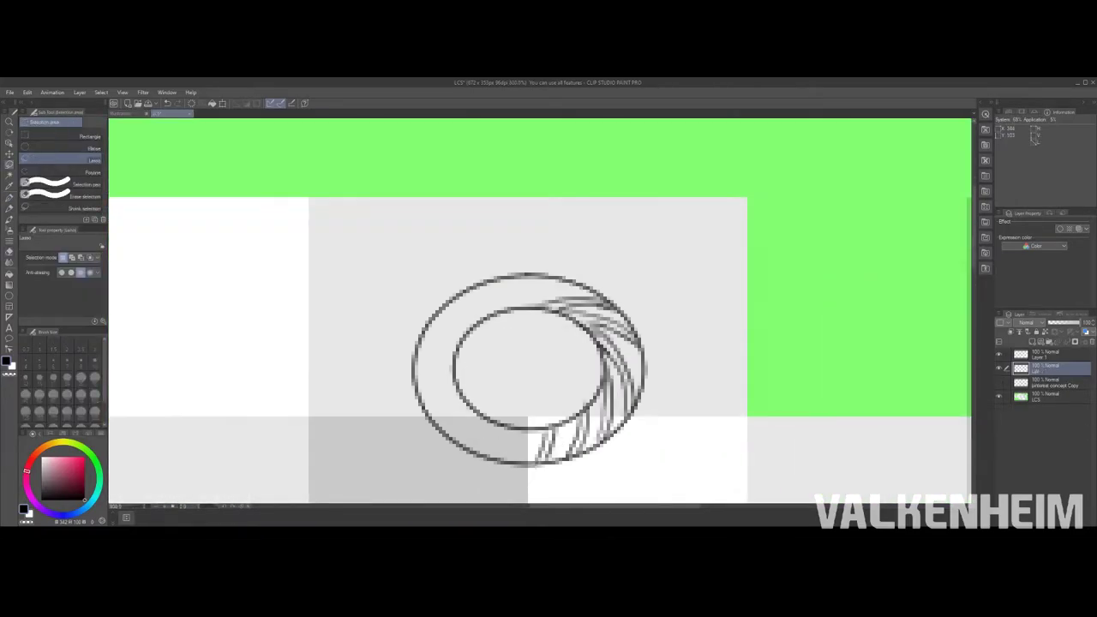
left_click_drag(529, 254, 649, 472)
key("ctrl+0")
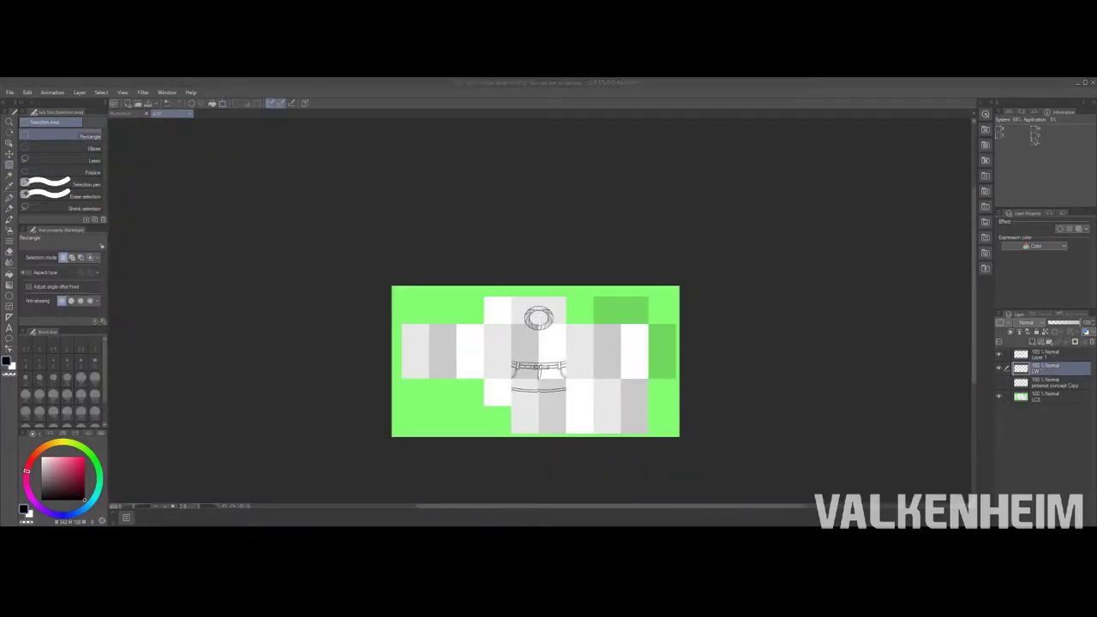
Step: Try straighter paired rib lines around the lower right part of the plain collar ring with the G-pen
key("ctrl+plus")
key("ctrl+plus")
key("ctrl+plus")
key("ctrl+plus")
key("p")
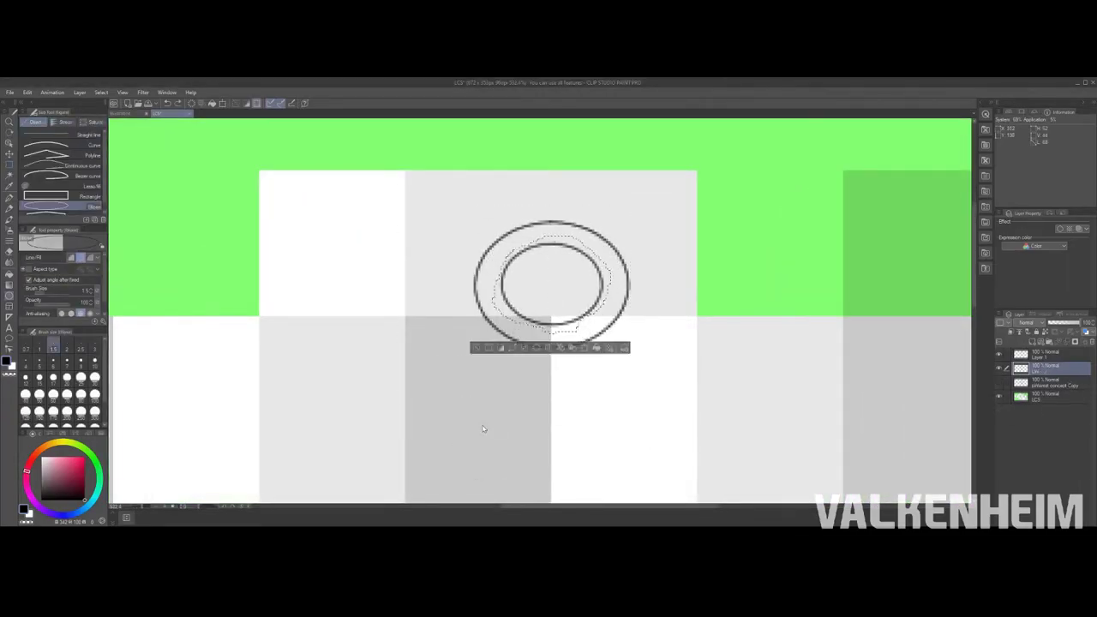
key("ctrl+plus")
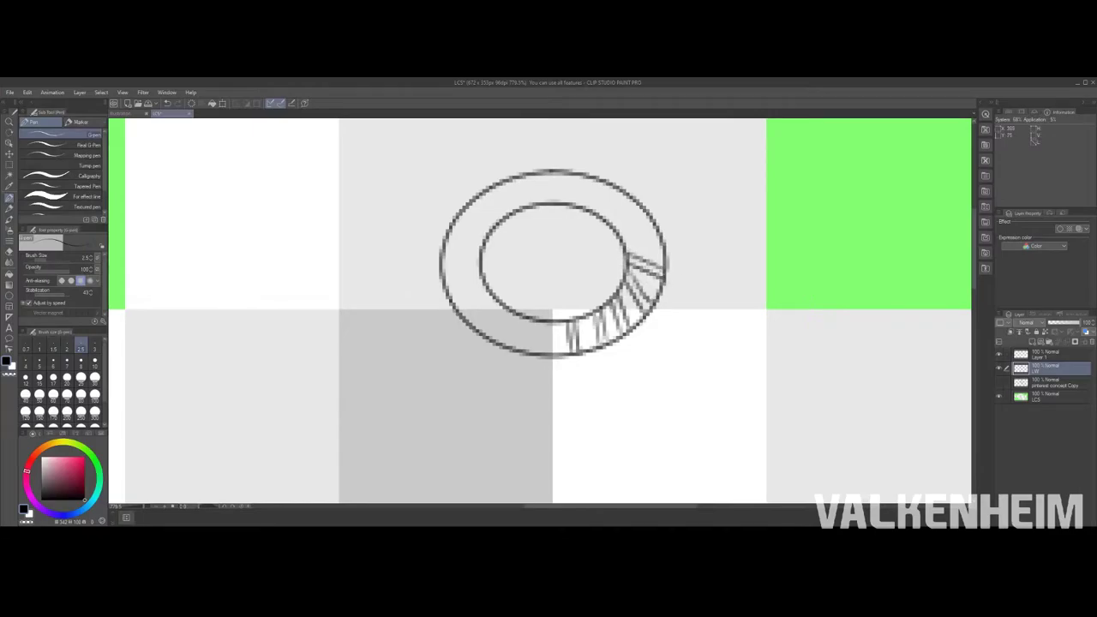
left_click_drag(628, 219, 614, 424)
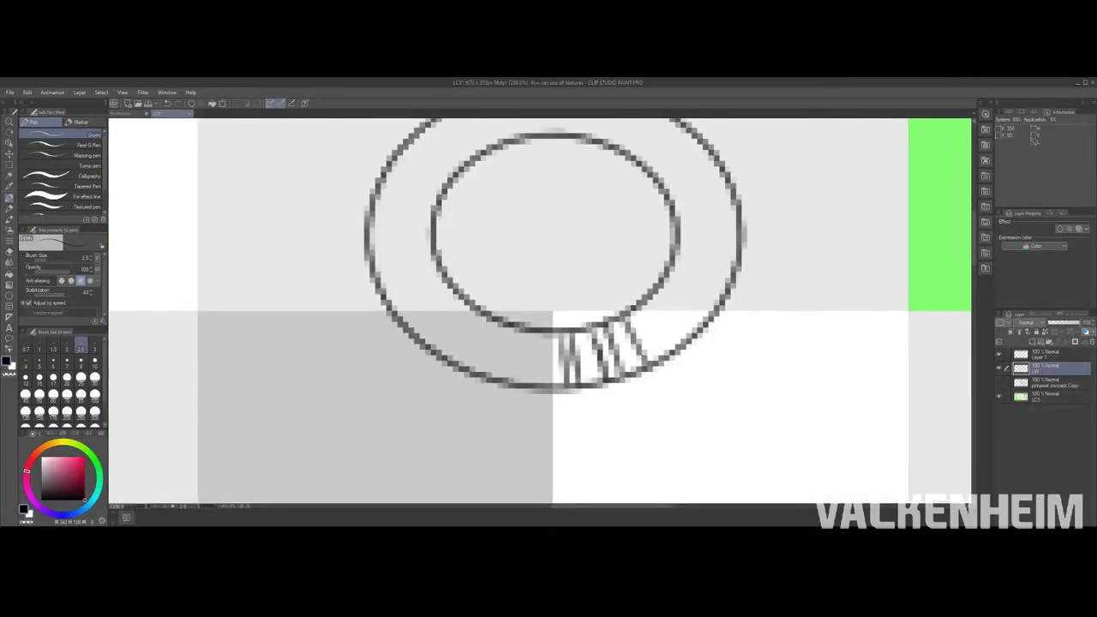
left_click_drag(478, 243, 442, 379)
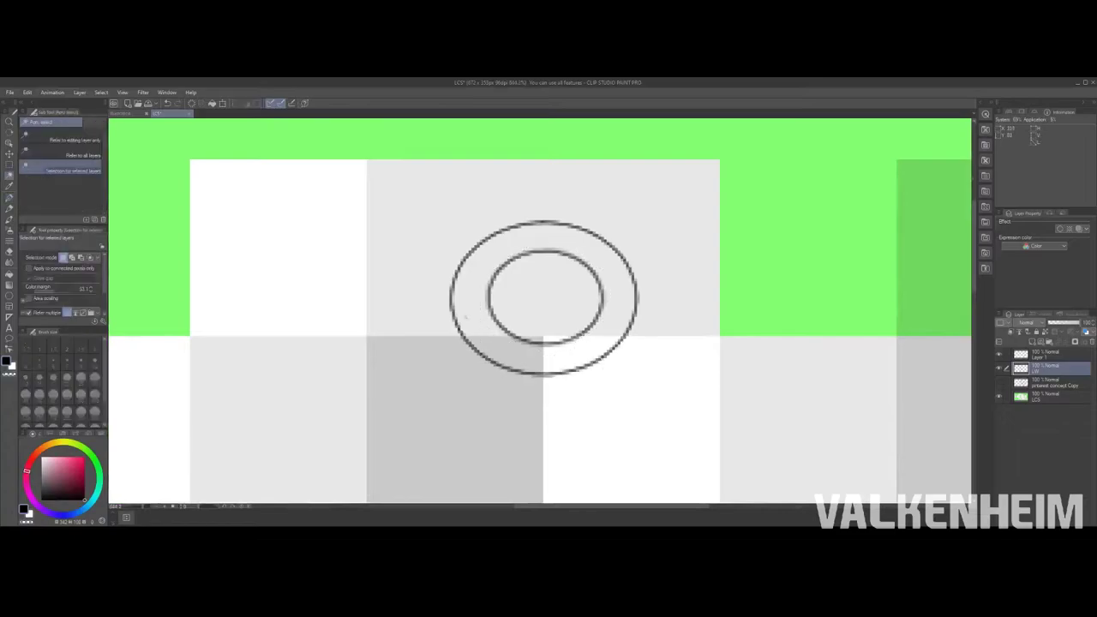
Step: Lasso the outer collar ellipse without the inner one and enlarge it slightly to widen the ring
key("m")
left_click_drag(493, 358, 614, 295)
left_click_drag(492, 353, 492, 355)
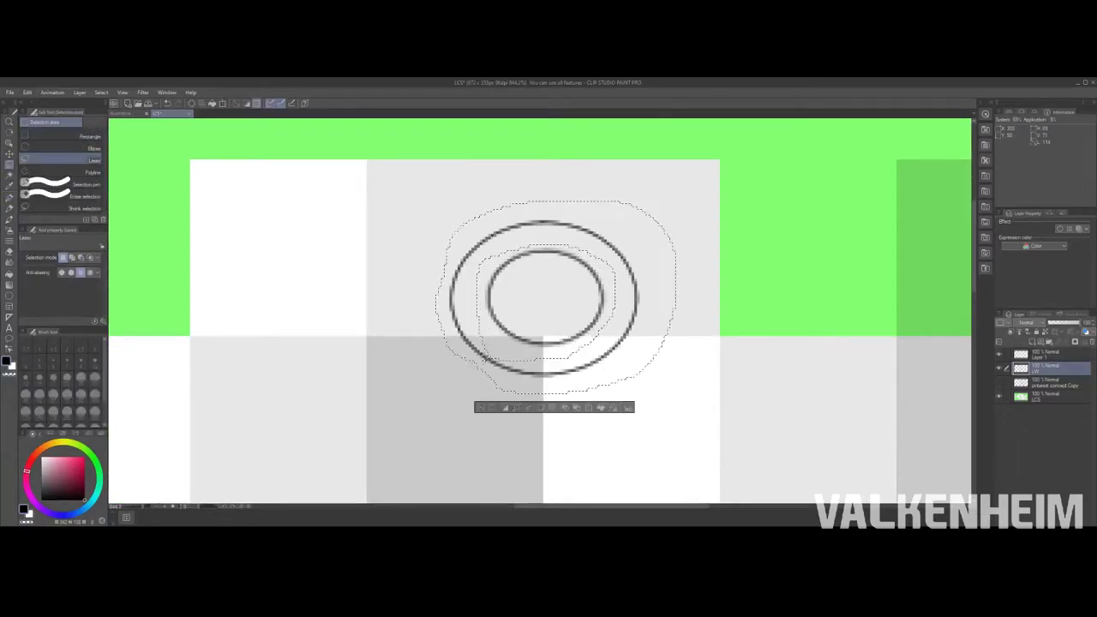
key("ctrl+minus")
key("ctrl+t")
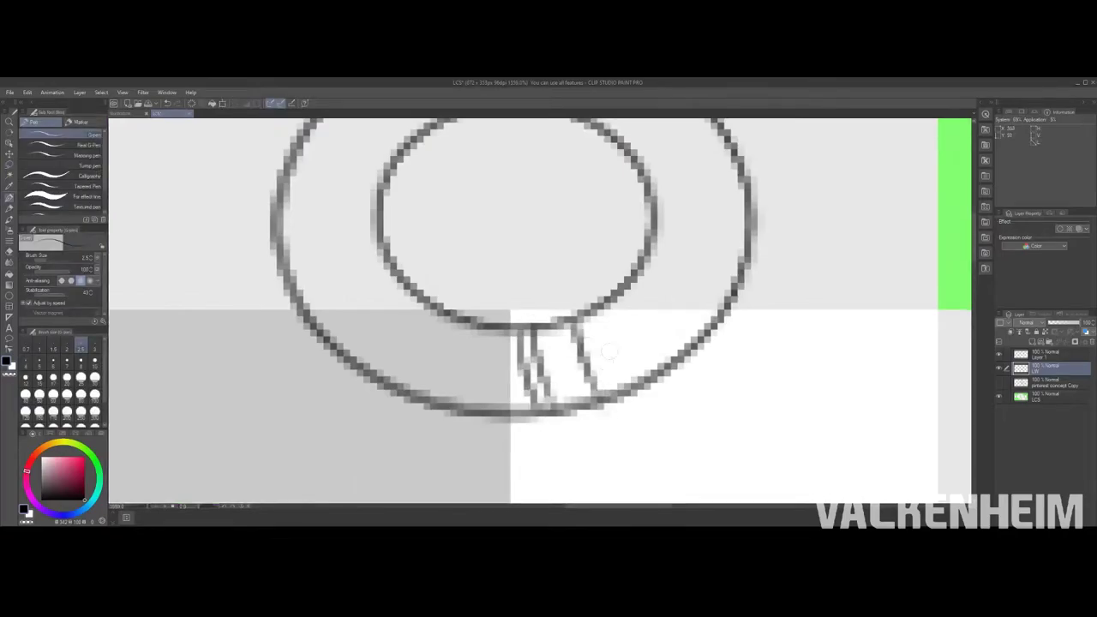
Step: Draw evenly spaced pairs of radial rib lines around the collar ring's right half with the G-pen at size 2.5
key("ctrl+z")
key("ctrl+z")
key("ctrl+z")
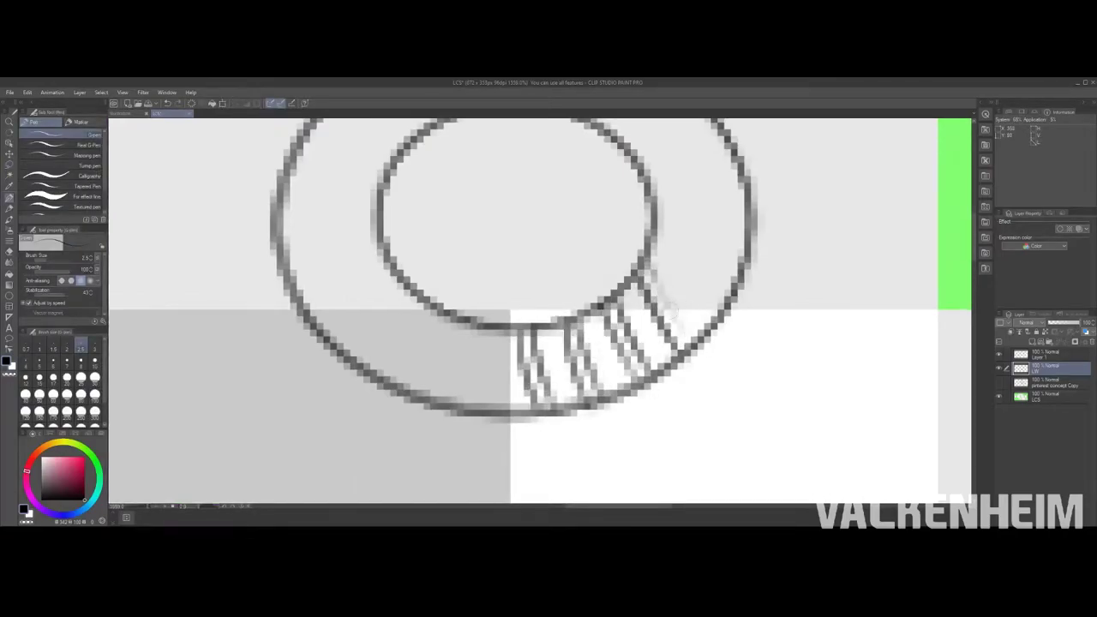
key("ctrl+z")
left_click_drag(691, 305, 559, 366)
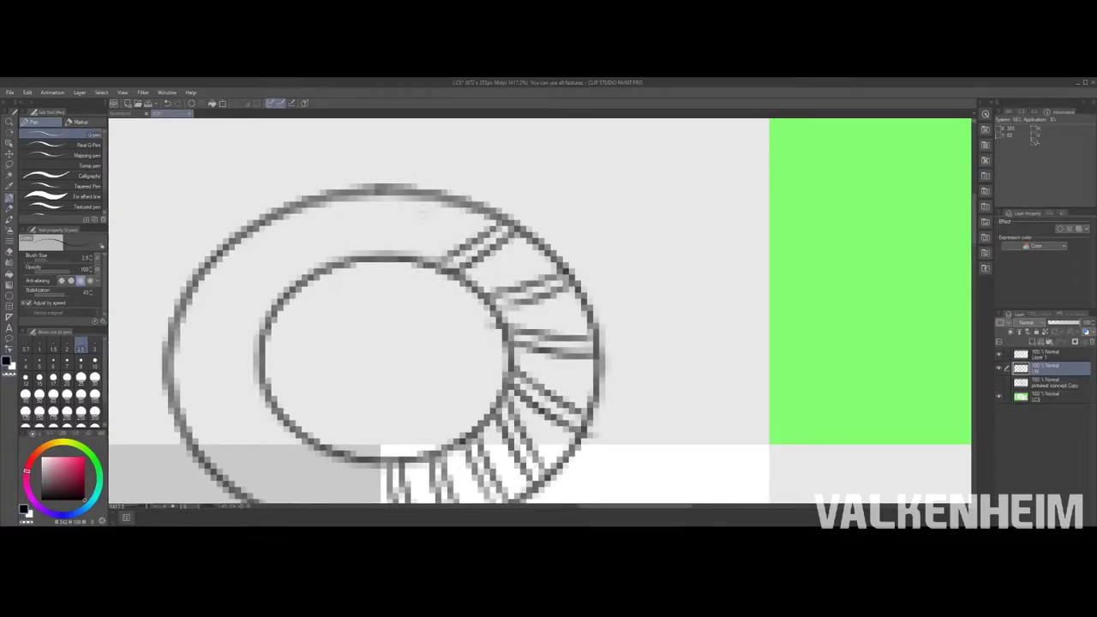
scroll(539, 313, "down", 5)
scroll(539, 312, "up", 4)
scroll(540, 312, "down", 2)
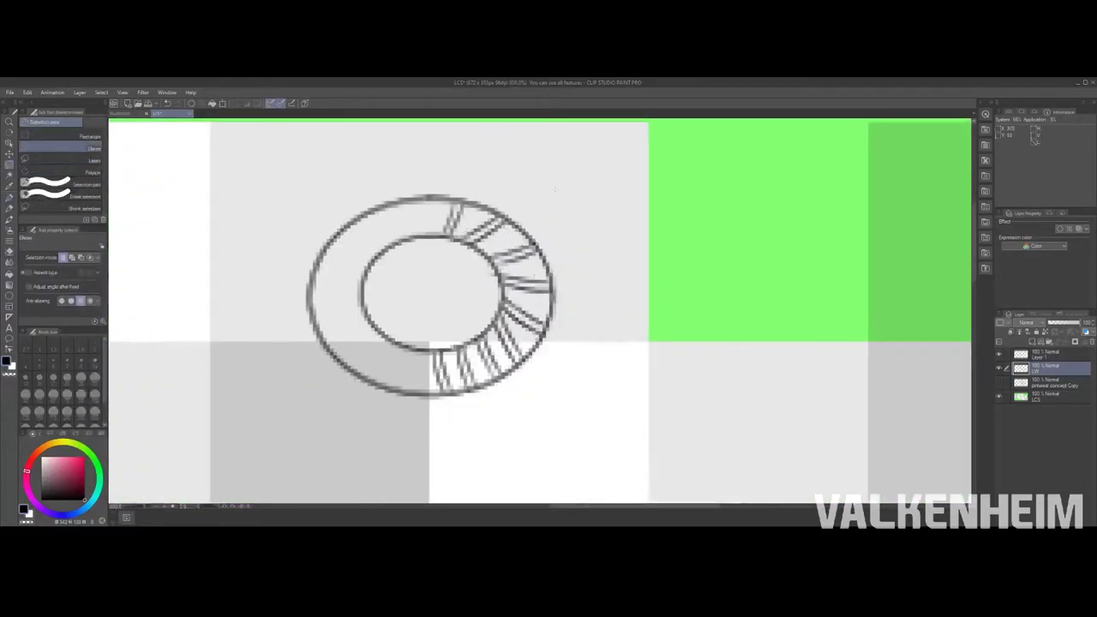
Step: Select the collar's ribbed right half, duplicate it and mirror the copy onto the left half
key("m")
left_click_drag(429, 150, 608, 446)
key("ctrl+c")
key("ctrl+v")
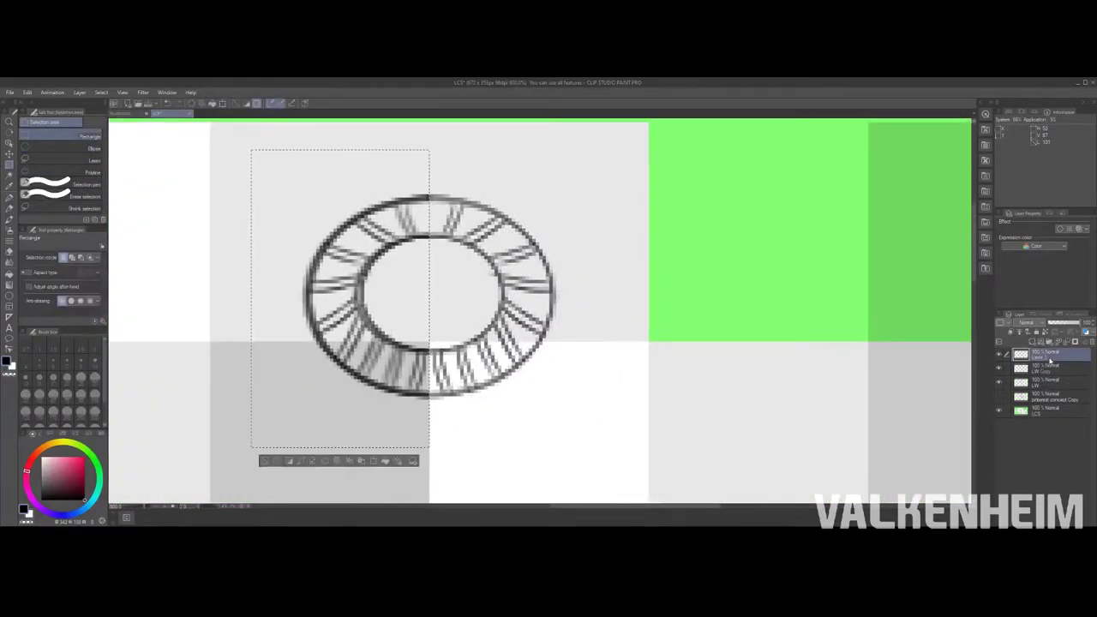
Step: Merge the mirrored collar half into the line-art layer and clear the selection
key("ctrl+e")
scroll(540, 313, "down", 1)
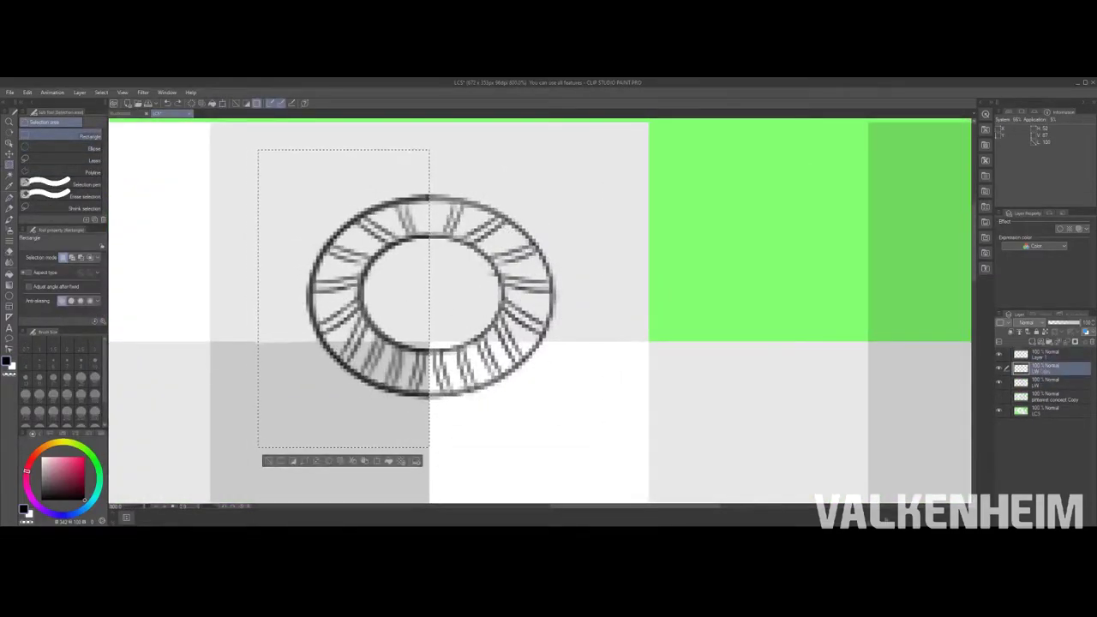
scroll(540, 313, "down", 5)
scroll(562, 320, "up", 8)
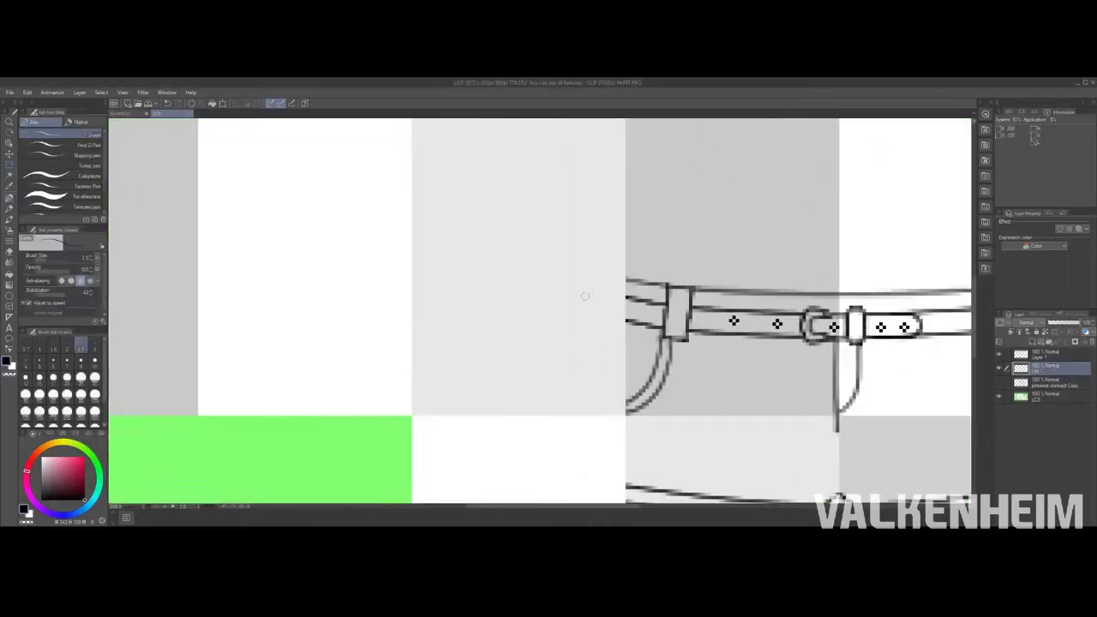
Step: Select the panel left of the front waistband and draw a wavy hem line across it with the G-pen
left_click_drag(421, 204, 412, 195)
key("p")
left_click_drag(623, 353, 458, 369)
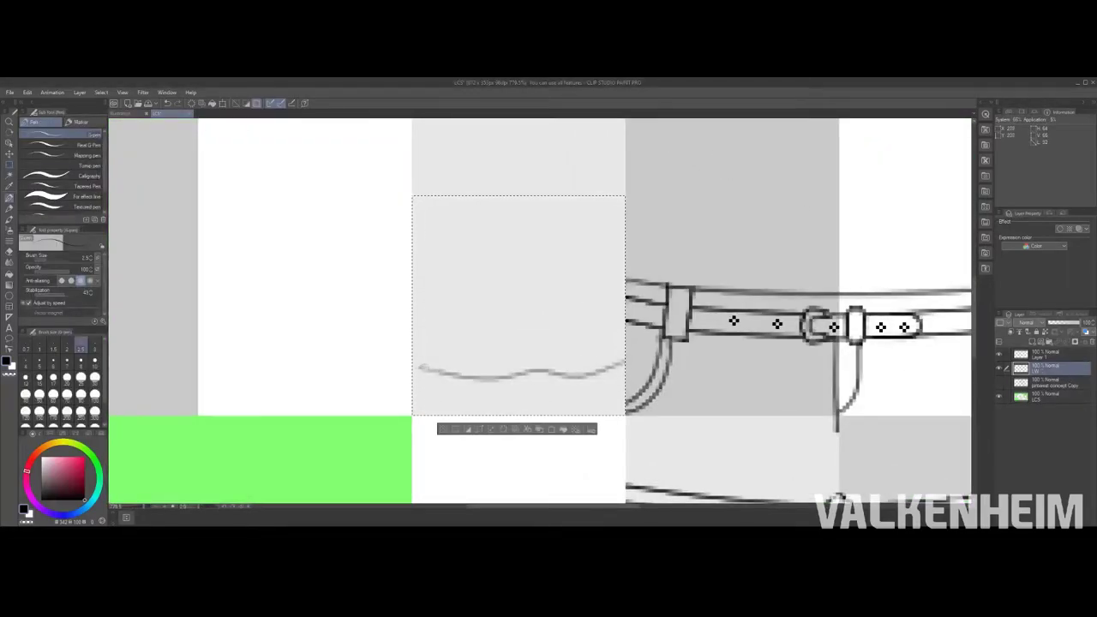
scroll(473, 377, "down", 2)
scroll(476, 343, "up", 2)
key("ctrl+z")
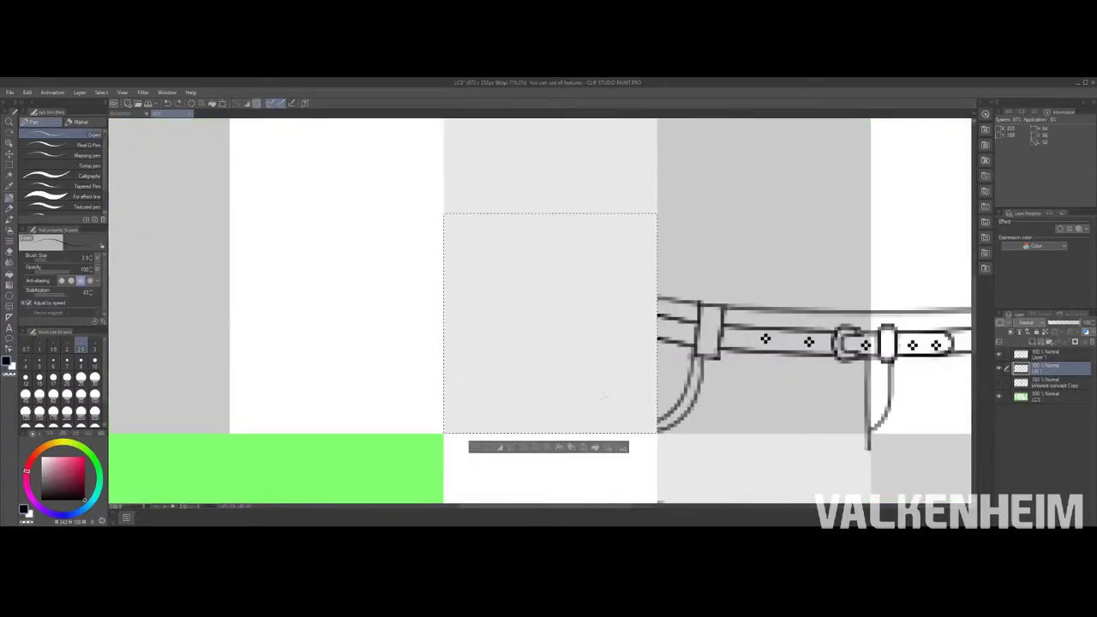
left_click_drag(656, 377, 495, 384)
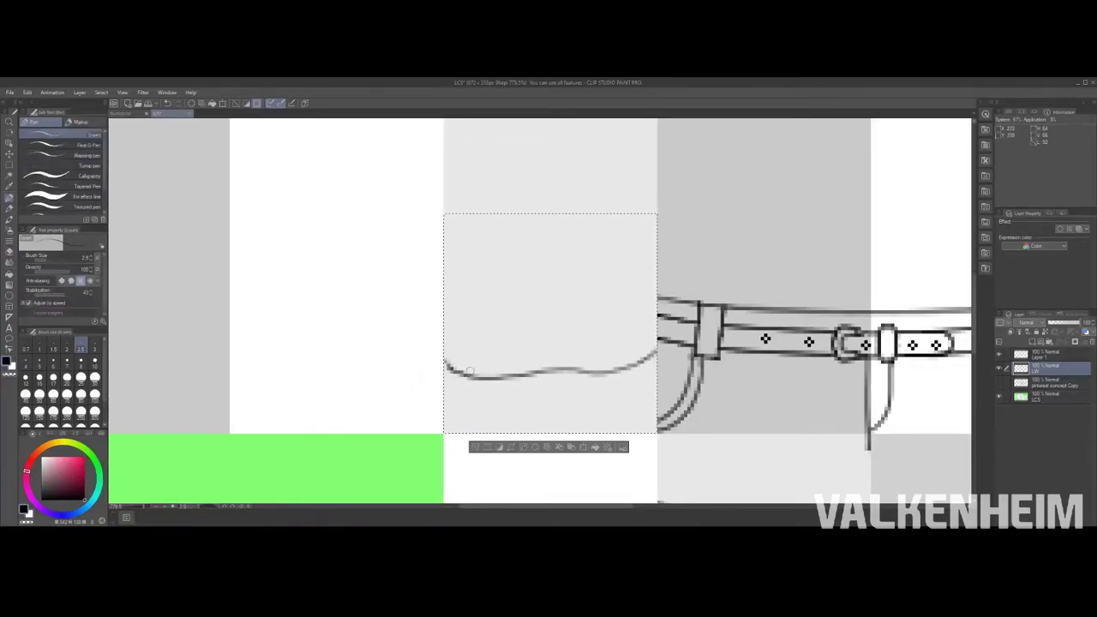
Step: Add a second wavy line parallel to the left panel's hem plus short fold strokes, softening their ends with the Soft eraser
key("ctrl+minus")
scroll(541, 325, "down", 5)
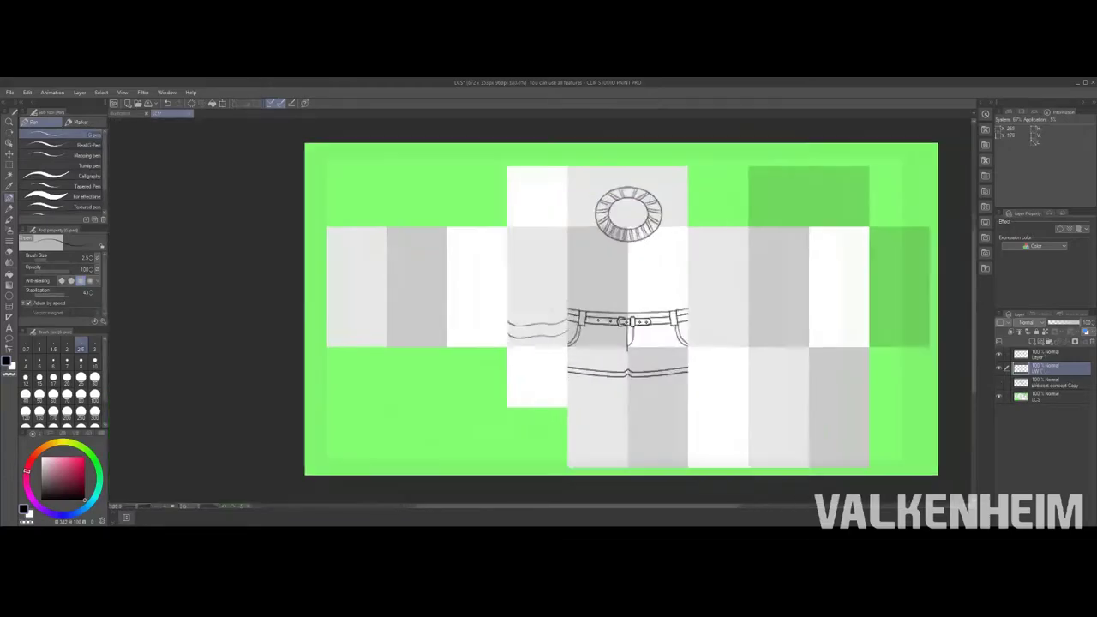
scroll(541, 326, "up", 6)
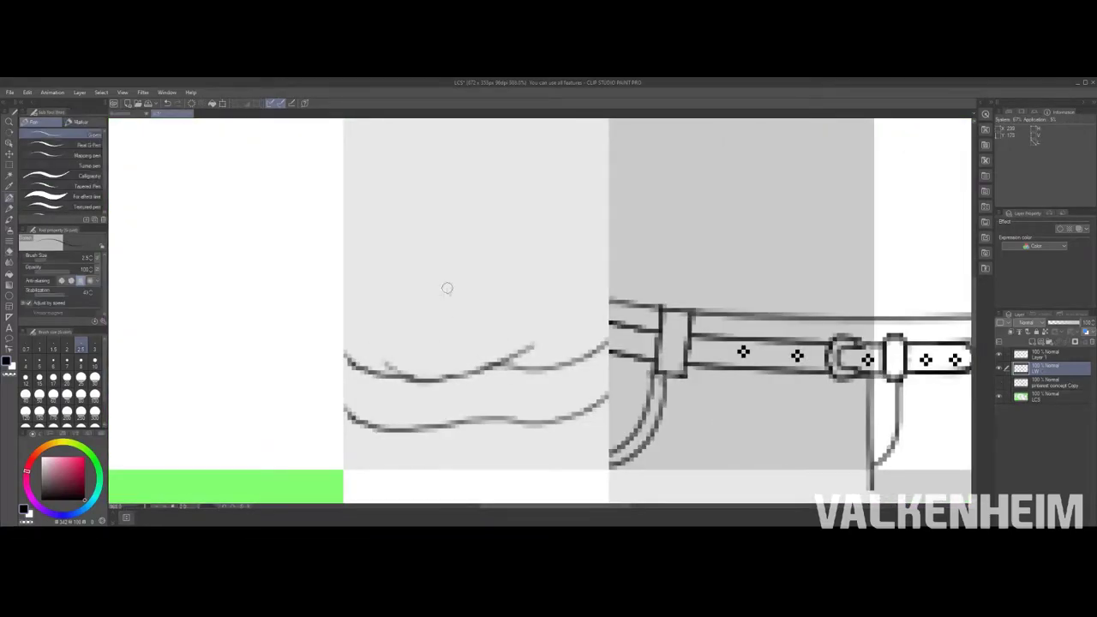
scroll(382, 365, "down", 5)
scroll(569, 347, "up", 4)
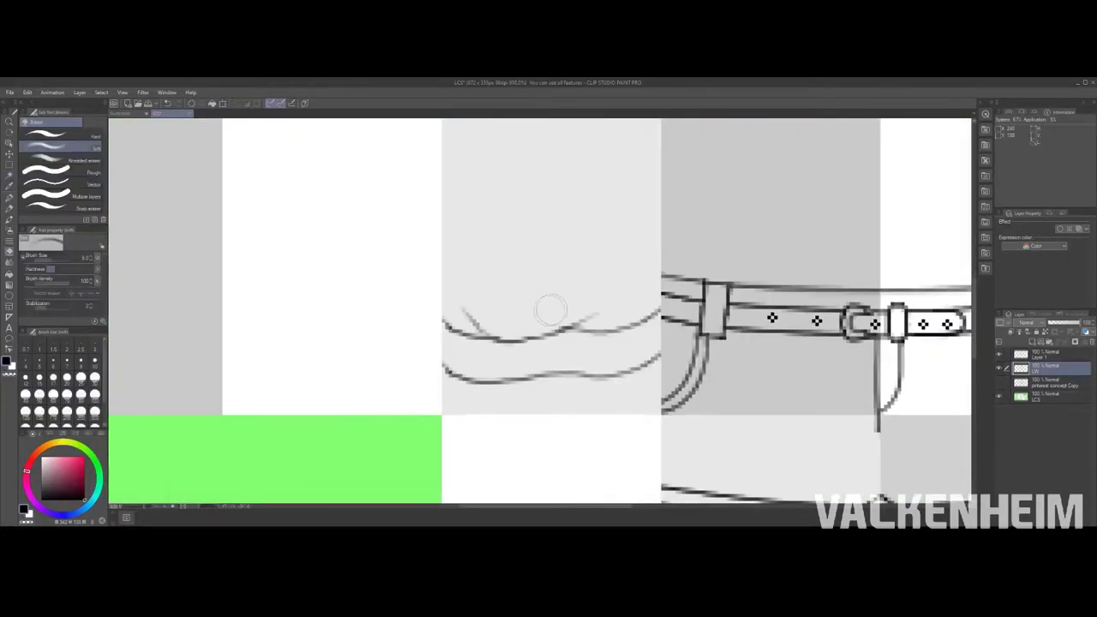
key("p")
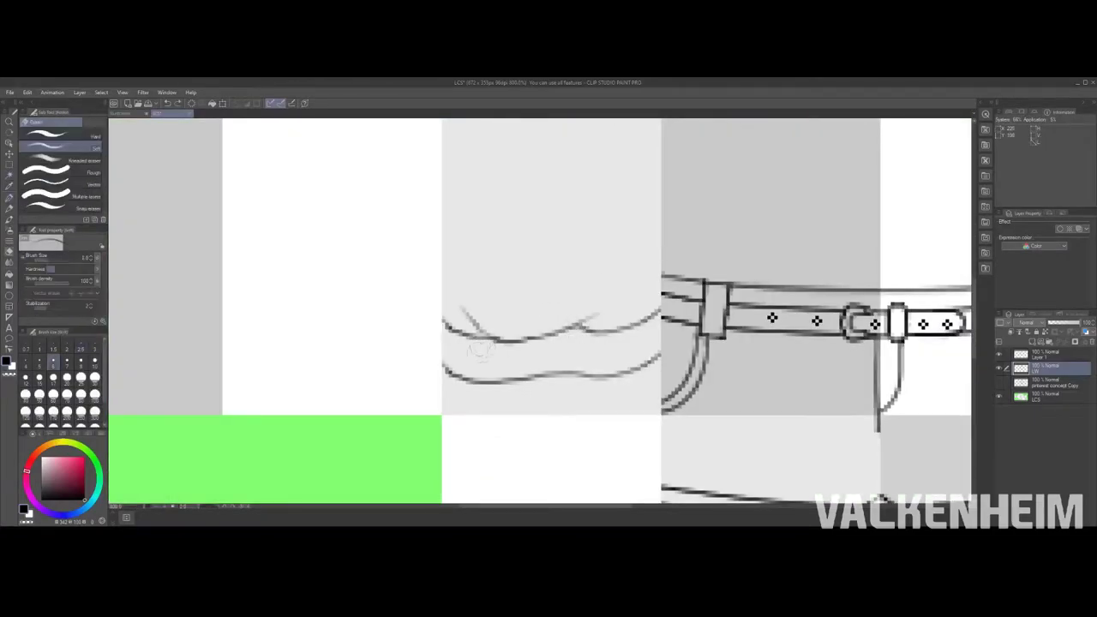
scroll(525, 307, "down", 1)
scroll(524, 306, "down", 4)
scroll(489, 333, "up", 5)
scroll(489, 333, "down", 1)
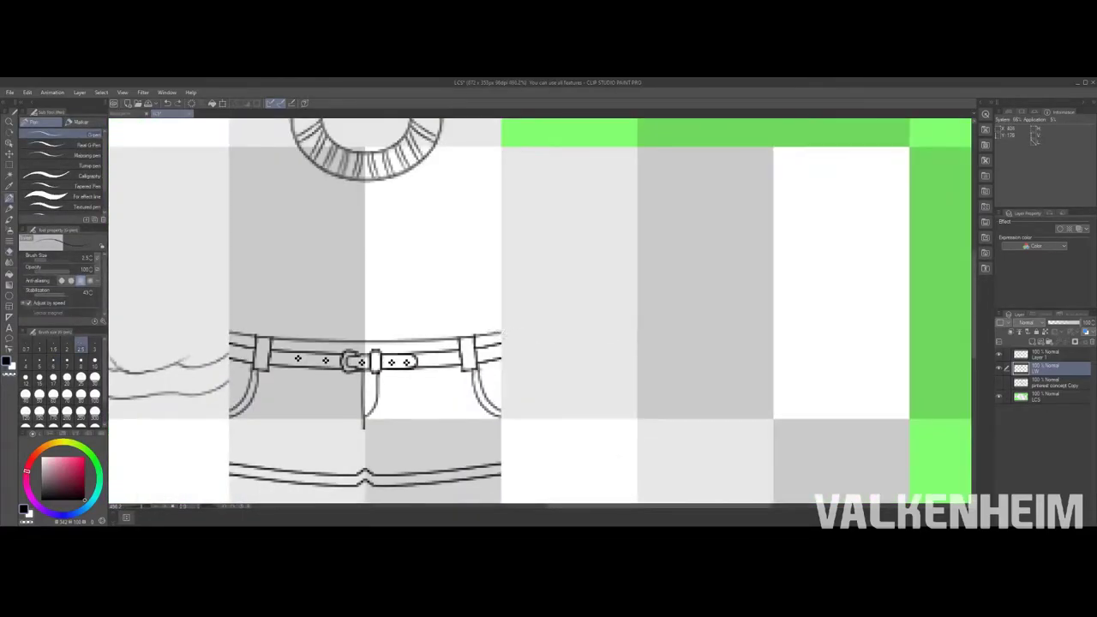
Step: Draw the waistband's curved upper edge across the side panel to the right of the front belt
key("m")
scroll(600, 334, "down", 1)
left_click_drag(569, 282, 637, 371)
left_click(1057, 383)
key("ctrl+z")
key("ctrl+z")
scroll(540, 313, "down", 2)
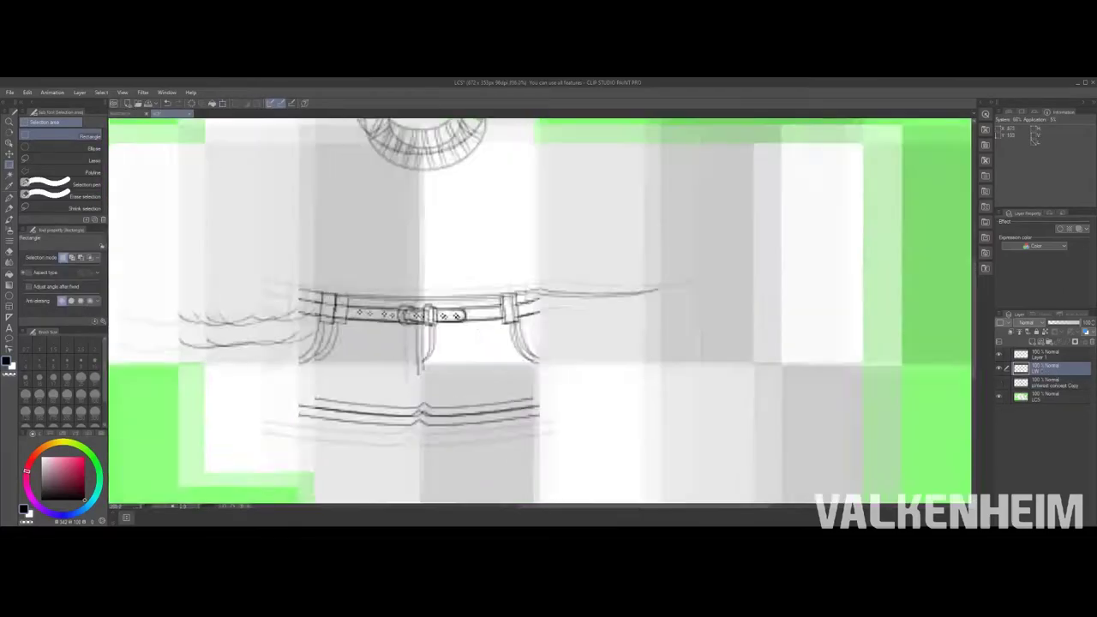
Step: Copy the front belt onto the two back panels, remove the buckle and holes from the copy, and patch the belt lines
scroll(539, 313, "up", 3)
scroll(540, 313, "down", 1)
scroll(540, 312, "up", 1)
key("ctrl+y")
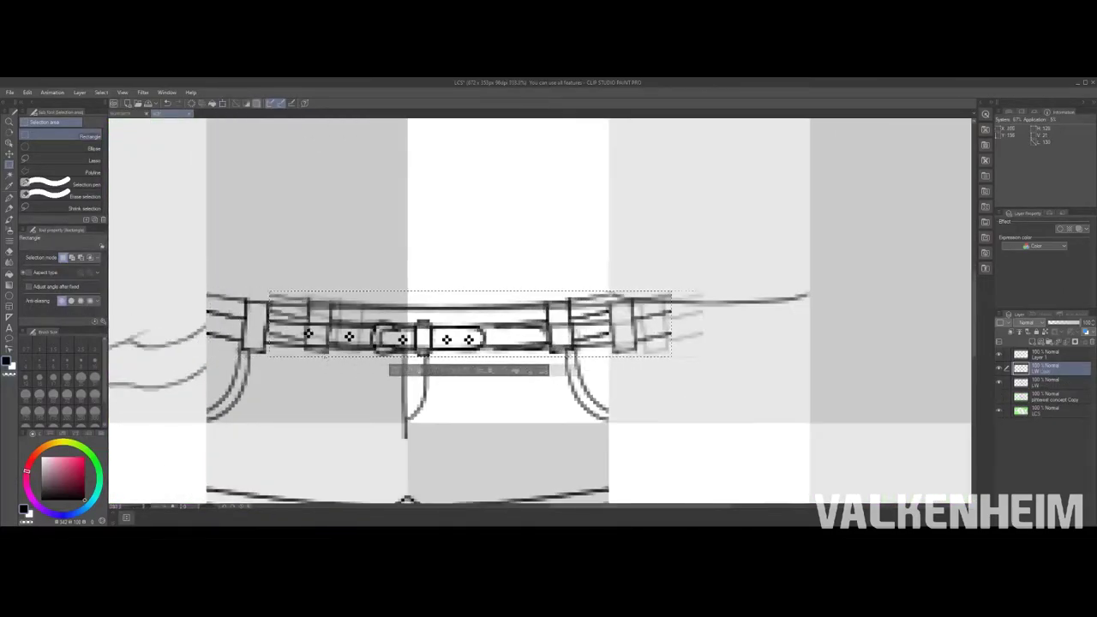
scroll(540, 313, "up", 2)
key("ctrl+y")
key("ctrl+y")
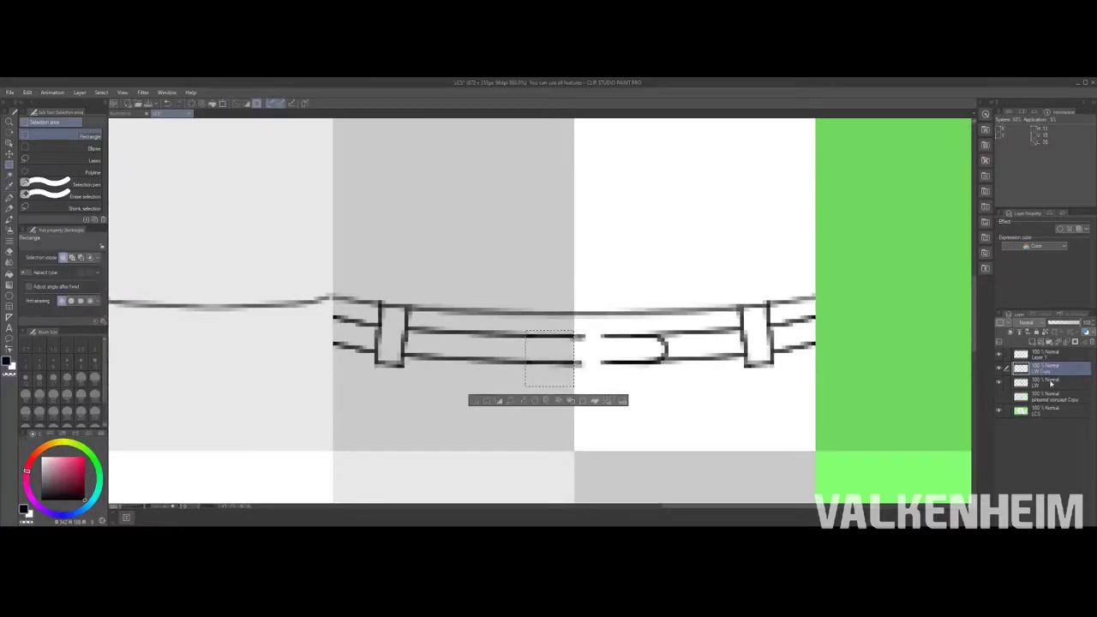
scroll(539, 313, "down", 3)
scroll(540, 312, "up", 5)
key("ctrl+y")
Step: Draw the waistband's second line across the side panel, joining the front belt's line to the back one
key("p")
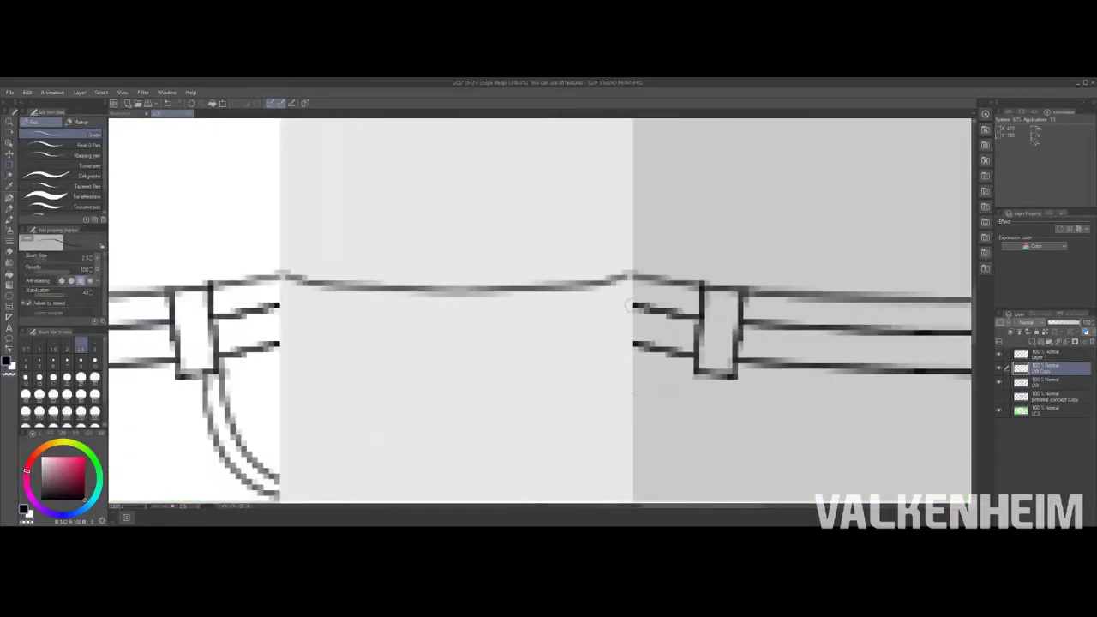
key("m")
key("ctrl+y")
key("ctrl+y")
key("ctrl+z")
key("p")
mouse_move(590, 305)
left_mouse_down()
mouse_move(401, 327)
mouse_move(588, 355)
left_mouse_up()
key("m")
key("p")
key("m")
key("ctrl+y")
key("ctrl+d")
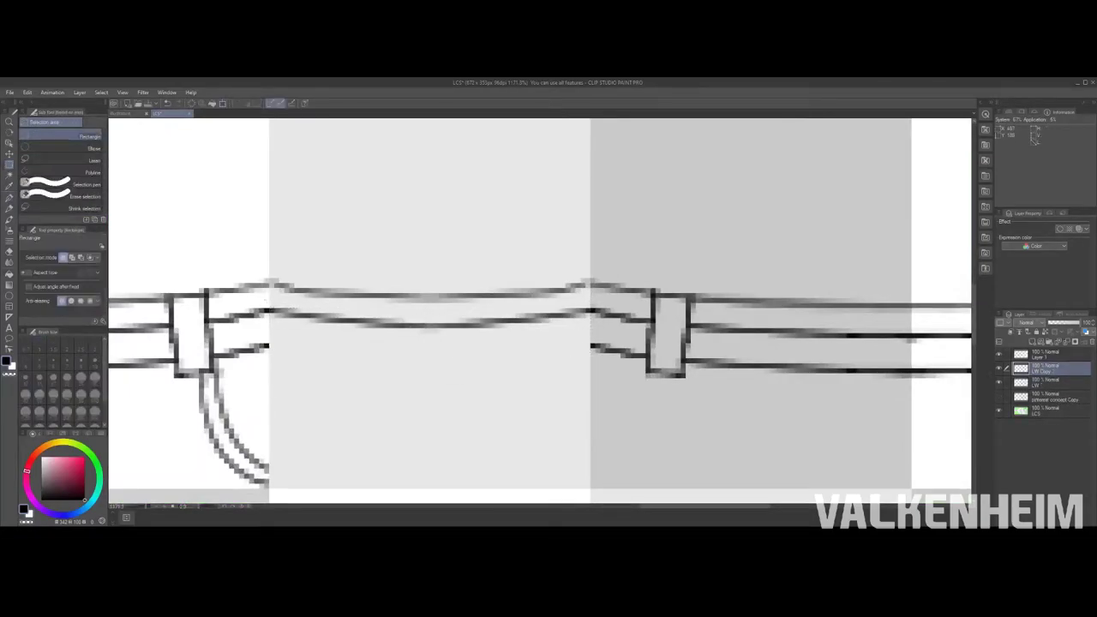
Step: Copy the double hem line from the front panels onto the back panels and merge the copy into the layer below
key("ctrl+0")
key("ctrl+plus")
key("ctrl+plus")
key("ctrl+plus")
left_click_drag(225, 377, 516, 420)
left_click_drag(368, 398, 783, 385)
key("ctrl+e")
key("ctrl+d")
Step: Draw the double hem line across the side panel between front and back, then merge it into the line-art layer
key("p")
scroll(614, 381, "up", 1)
key("m")
left_click_drag(677, 433, 506, 390)
key("ctrl+d")
left_click(1052, 380)
key("ctrl+e")
scroll(549, 378, "down", 3)
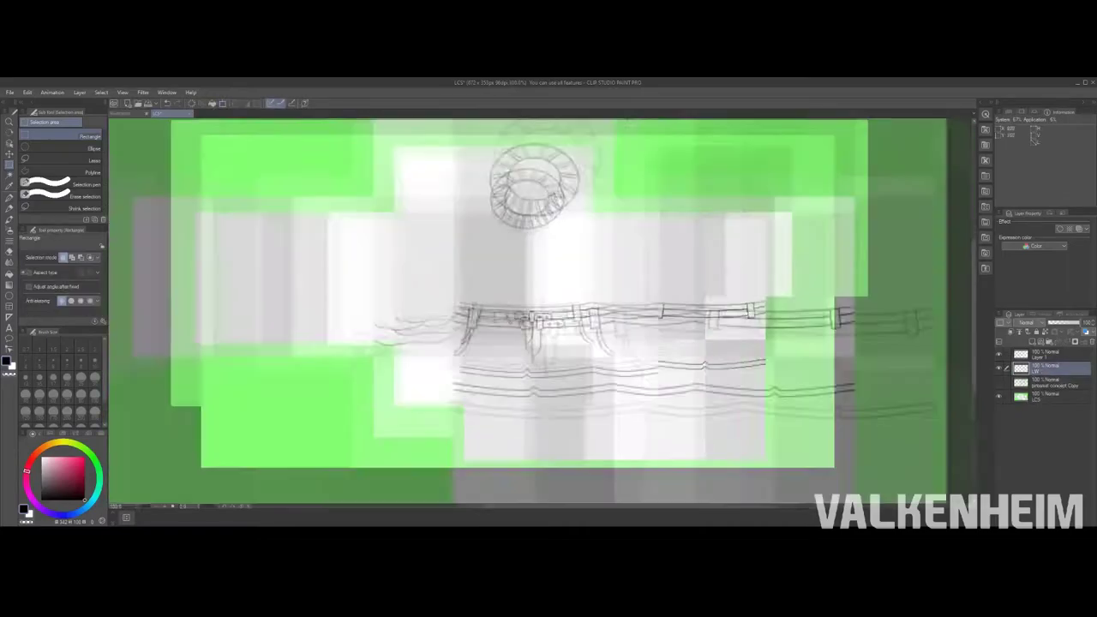
Step: Draw a curved double hem line on the panel left of the wavy hem, copy half of it across, and merge
key("p")
scroll(549, 378, "up", 5)
key("m")
left_click_drag(591, 291, 465, 391)
left_click_drag(531, 343, 416, 343)
scroll(548, 343, "down", 4)
scroll(540, 307, "up", 4)
key("ctrl+e")
Step: Touch up the hem line joins at the border with the wavy panel using the pen and Soft eraser
key("p")
scroll(593, 336, "up", 2)
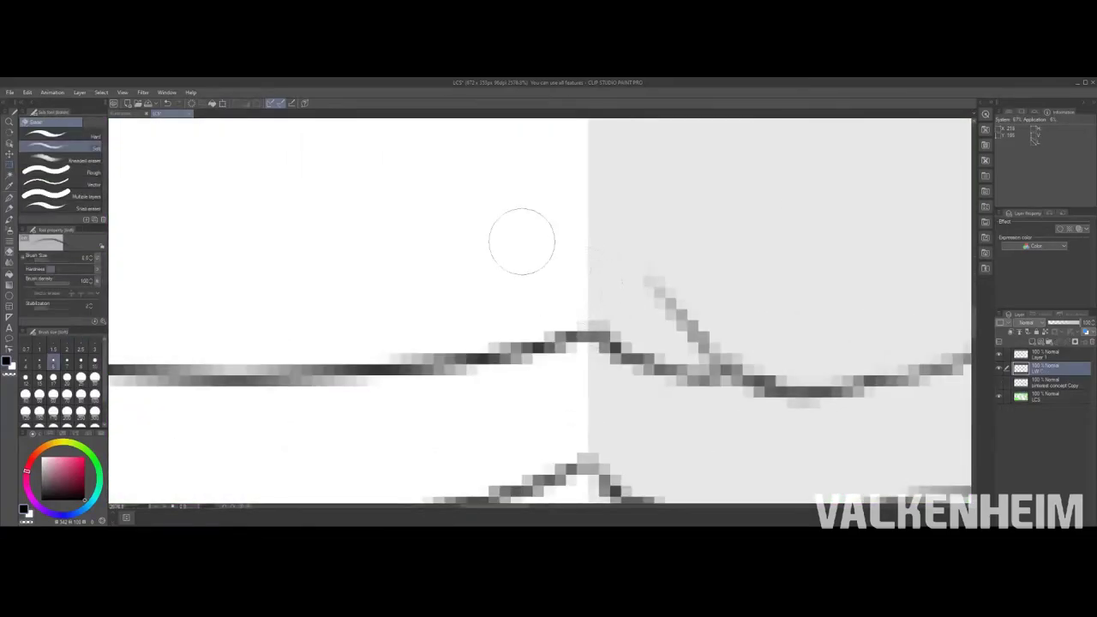
scroll(578, 322, "down", 3)
key("ctrl+d")
scroll(625, 326, "up", 1)
key("e")
scroll(540, 326, "down", 4)
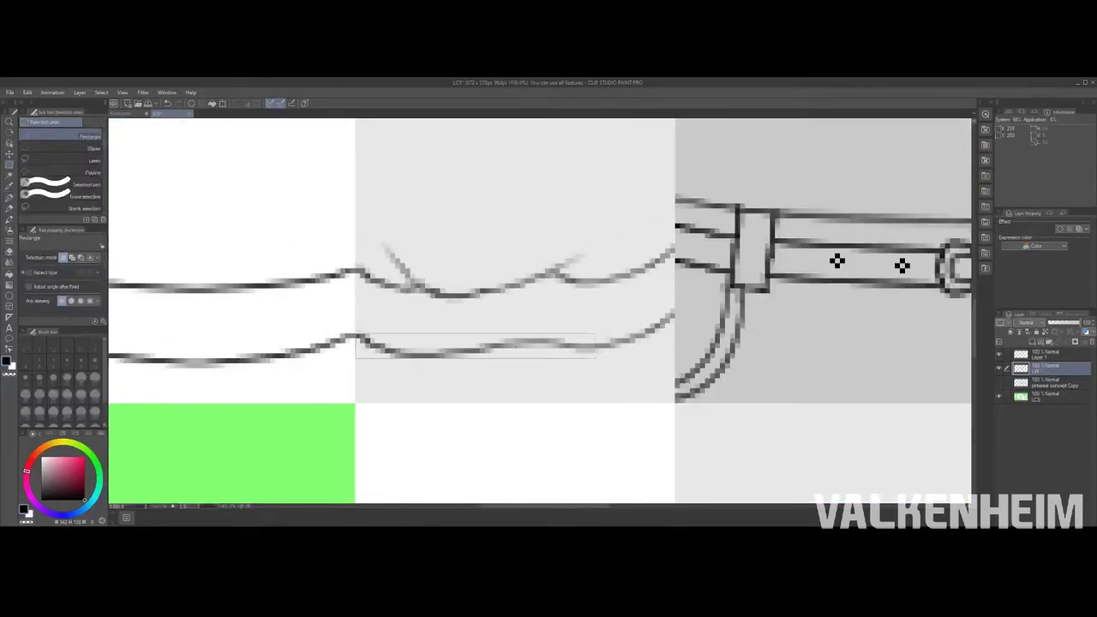
scroll(548, 394, "up", 4)
Step: Draw a sagging shirt curve over the front waistband's upper edge and erase the waistband line it overlaps
key("p")
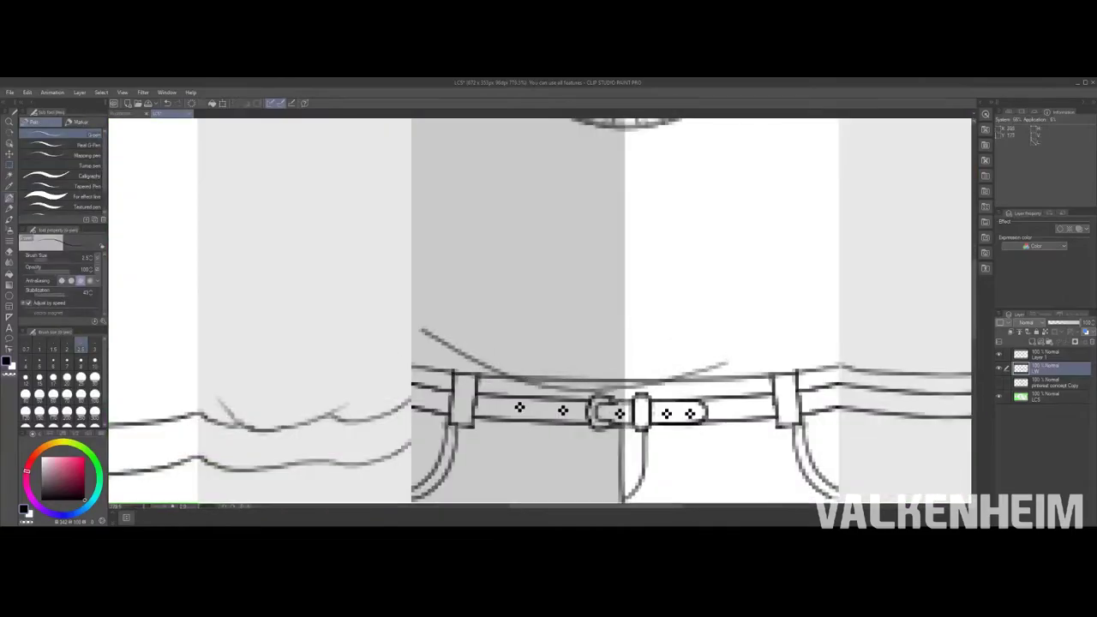
key("e")
scroll(602, 400, "up", 2)
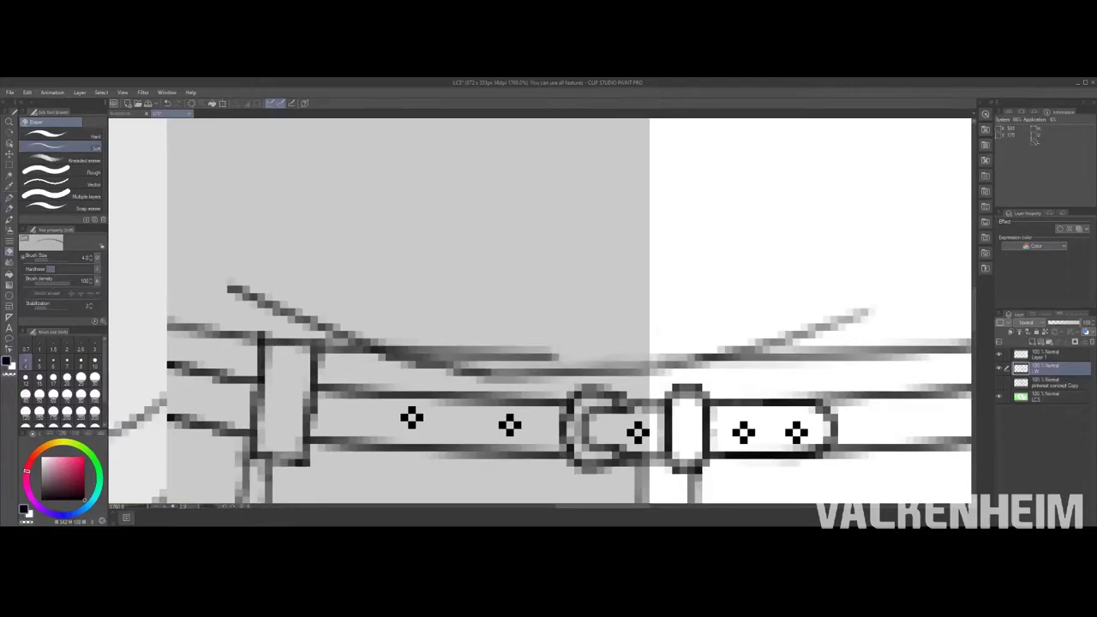
scroll(599, 403, "down", 4)
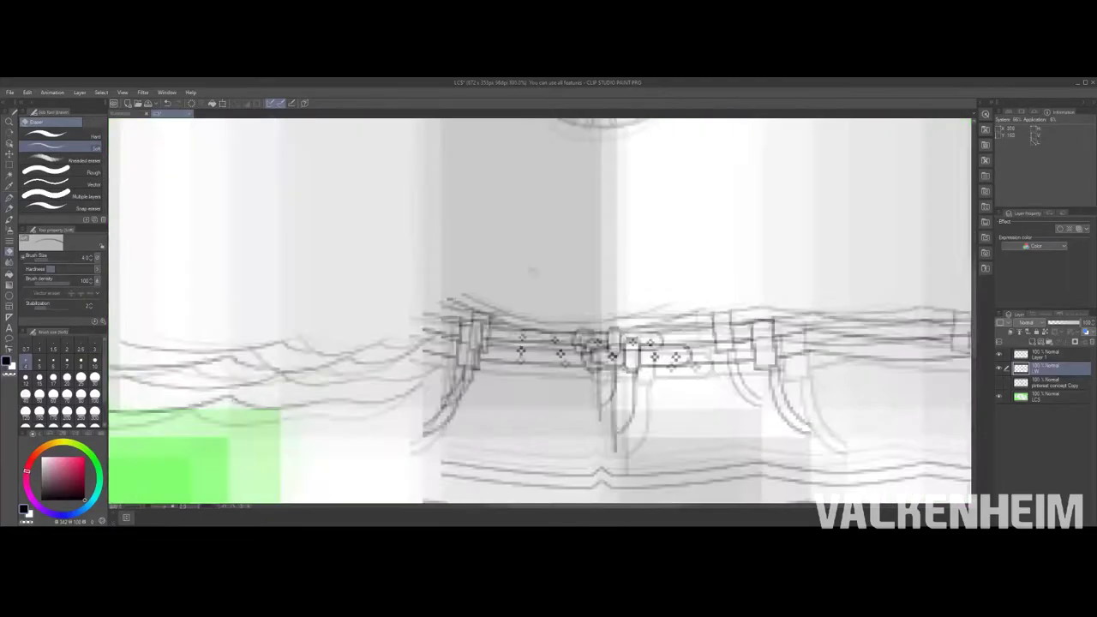
scroll(600, 377, "up", 2)
scroll(717, 292, "down", 4)
Step: Sketch small fold strokes above the front's right belt loop and fade them with the Soft eraser
key("p")
scroll(604, 330, "up", 5)
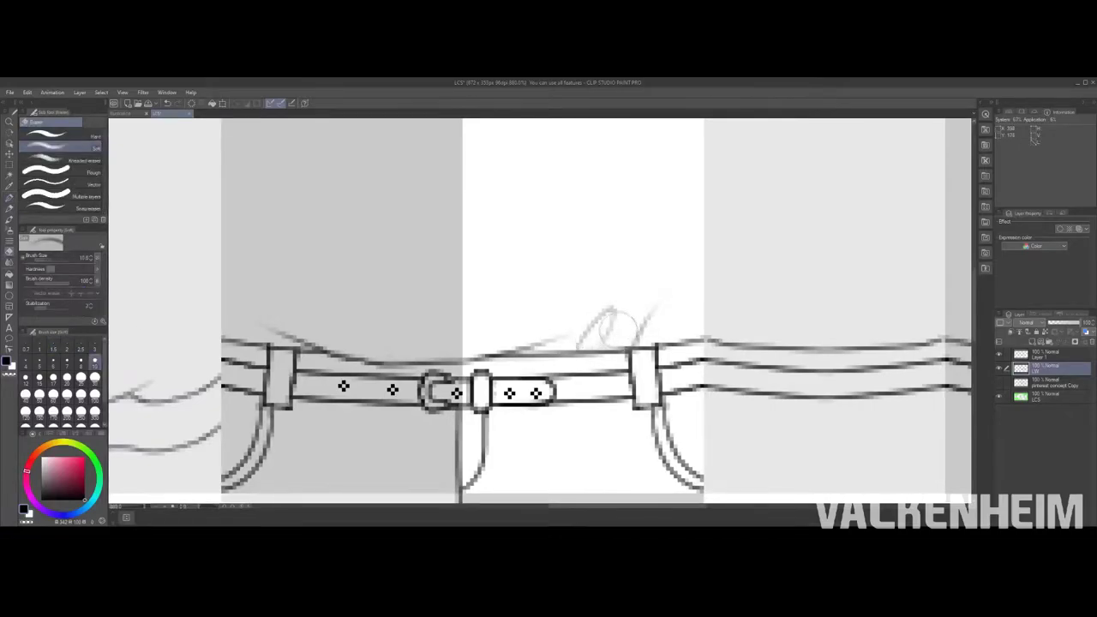
scroll(539, 312, "down", 4)
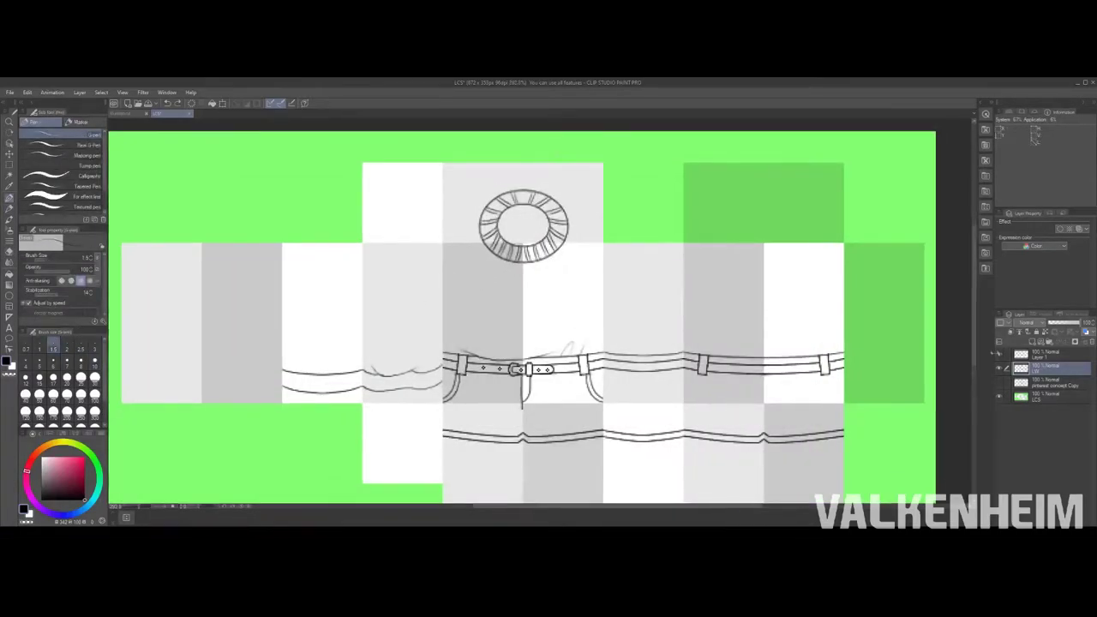
Step: Draw a rounded back pocket below the left back belt loop with the G-pen at size 1.5 and redo its right side
scroll(916, 412, "up", 3)
left_click_drag(517, 359, 605, 371)
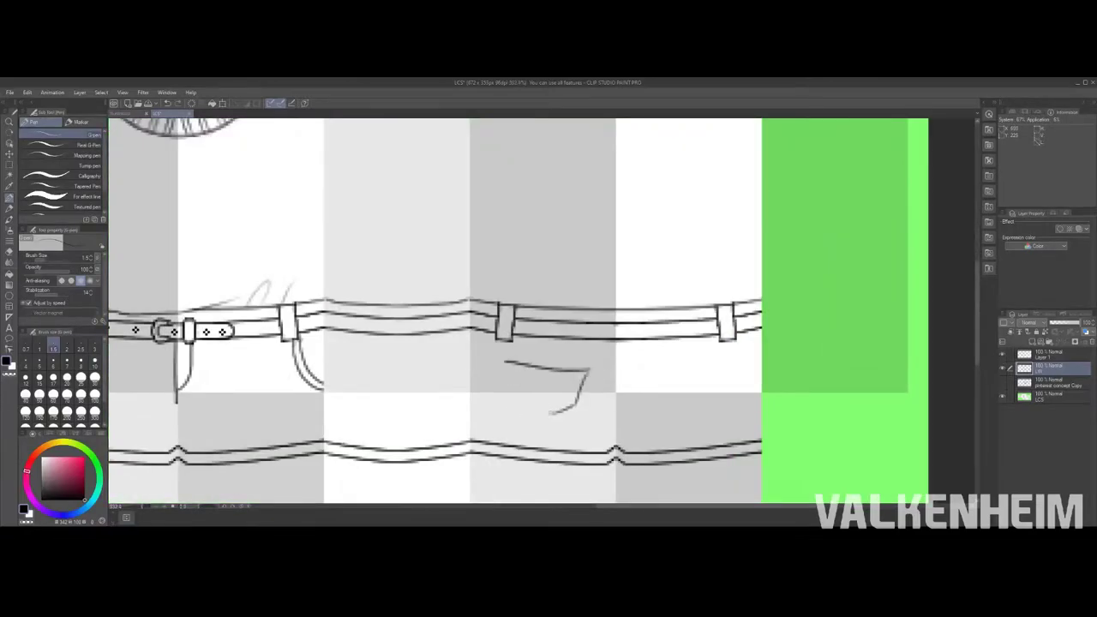
scroll(519, 437, "down", 3)
scroll(519, 437, "up", 4)
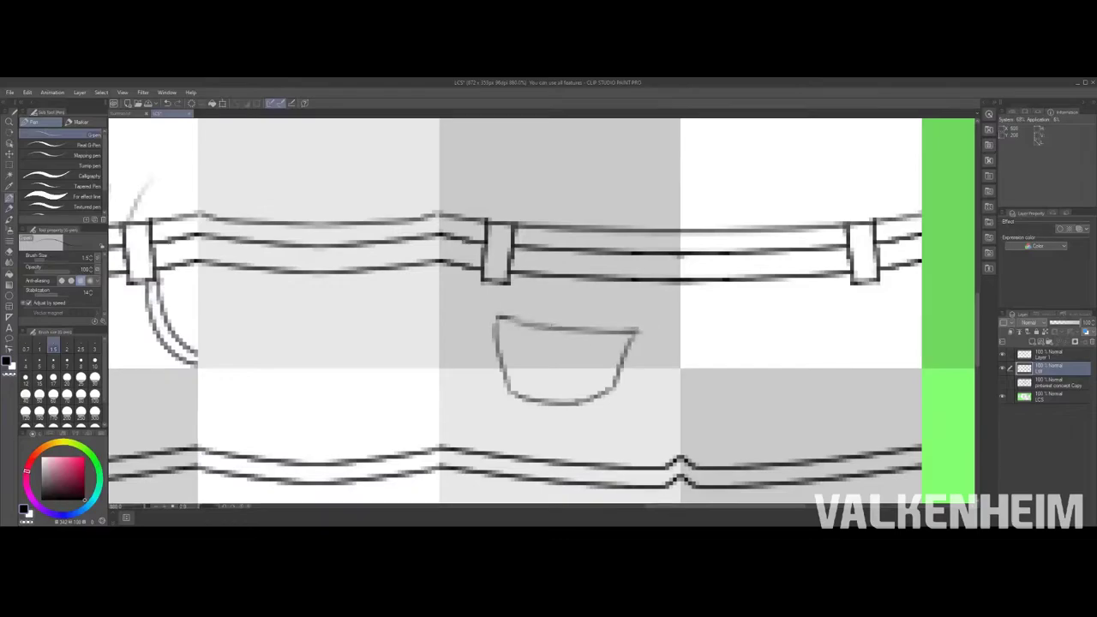
key("e")
scroll(582, 353, "up", 1)
left_click_drag(638, 330, 619, 390)
key("p")
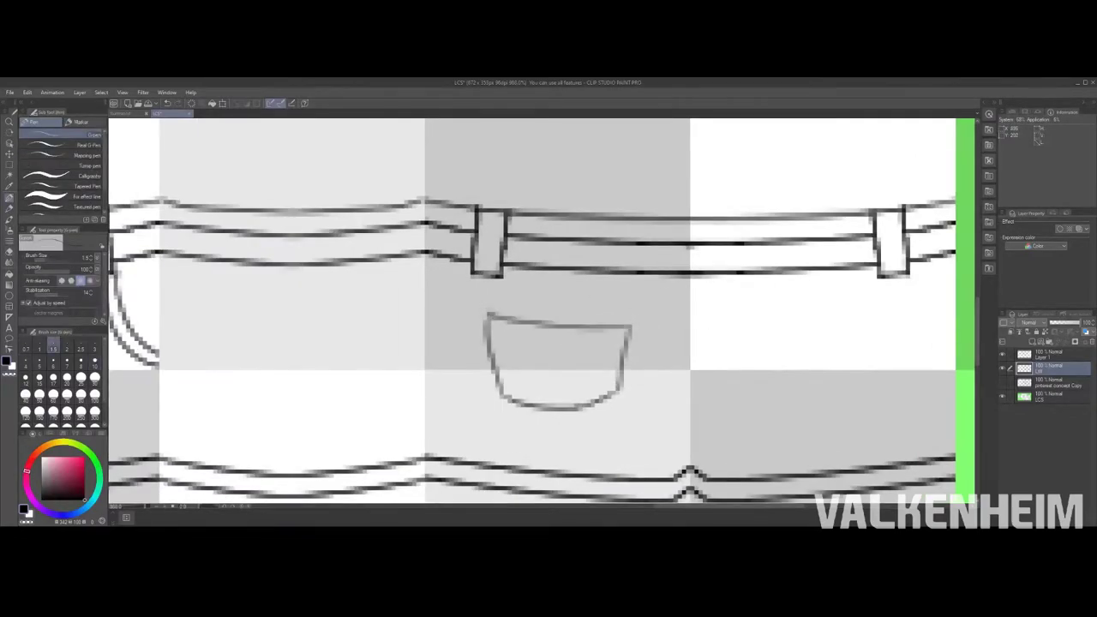
Step: Select the back pocket and place a mirrored copy on the right back panel
scroll(548, 343, "down", 3)
scroll(497, 351, "up", 3)
key("m")
left_click_drag(392, 285, 599, 421)
left_click_drag(380, 367, 644, 367)
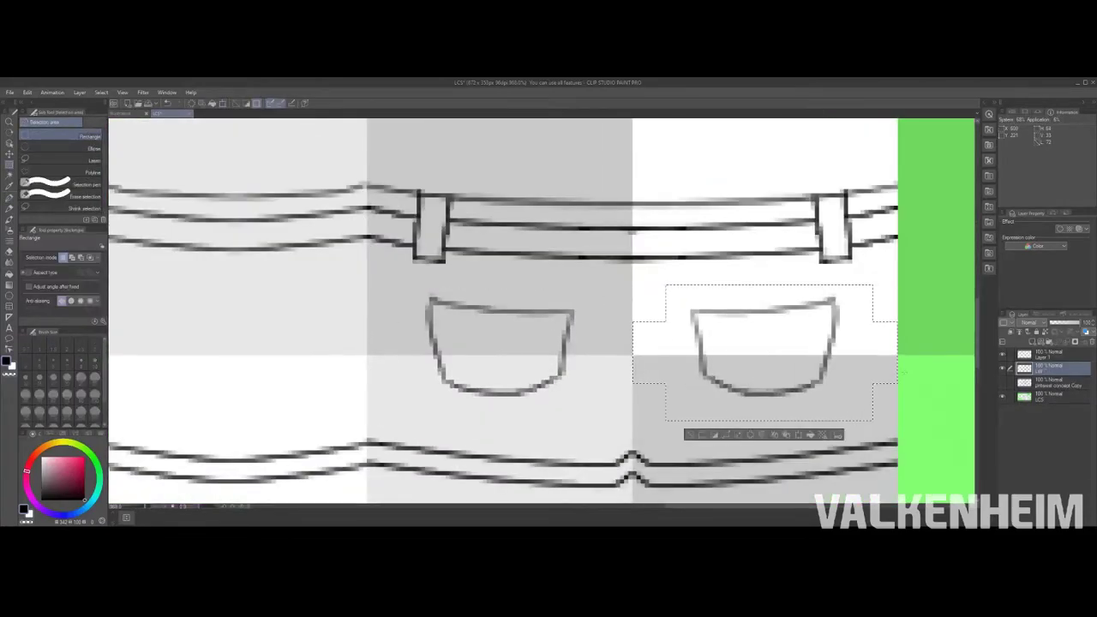
scroll(644, 367, "down", 5)
scroll(505, 283, "up", 6)
scroll(549, 325, "down", 5)
scroll(549, 326, "up", 5)
Step: Shift the belt's lower part down on the front and back panels to widen it, and close the gaps in the loops and belt tip
left_click_drag(317, 326, 951, 391)
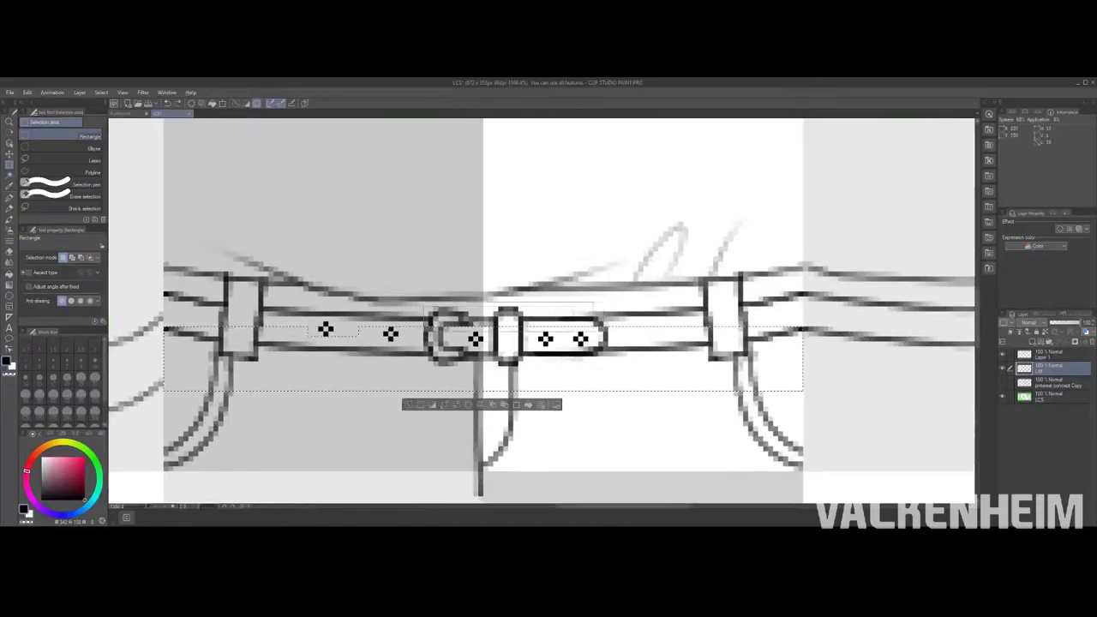
scroll(548, 326, "down", 4)
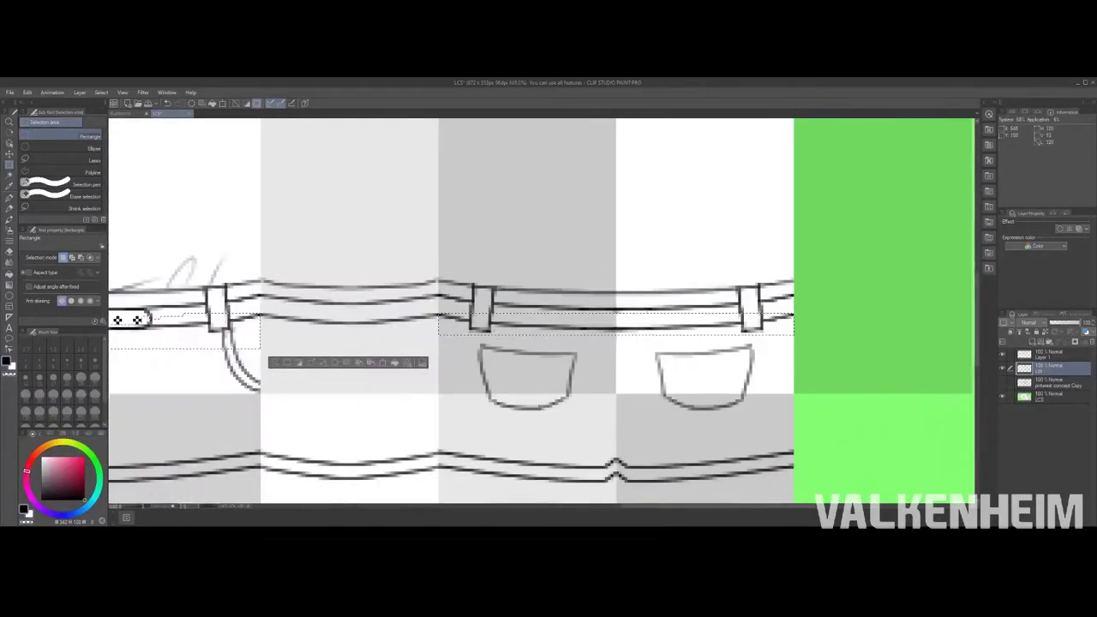
scroll(549, 325, "up", 4)
scroll(549, 325, "up", 3)
scroll(548, 326, "right", 10)
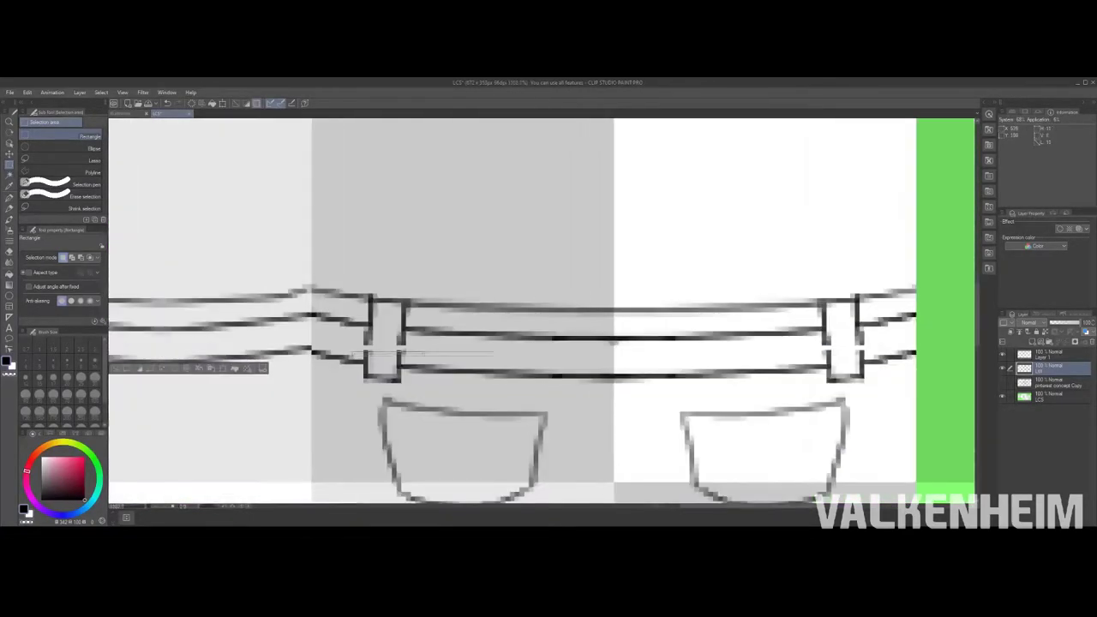
scroll(549, 326, "down", 4)
scroll(549, 326, "up", 6)
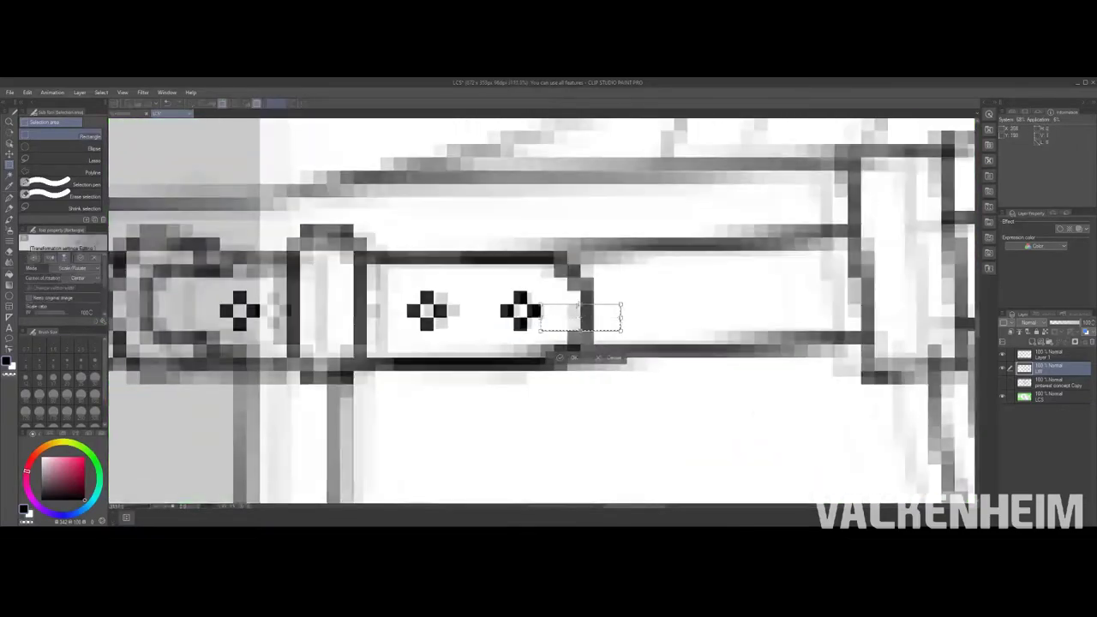
scroll(548, 326, "down", 5)
Step: Duplicate the LW line art layer, hide the original, and clear the shirt and collar lines from the copy
key("p")
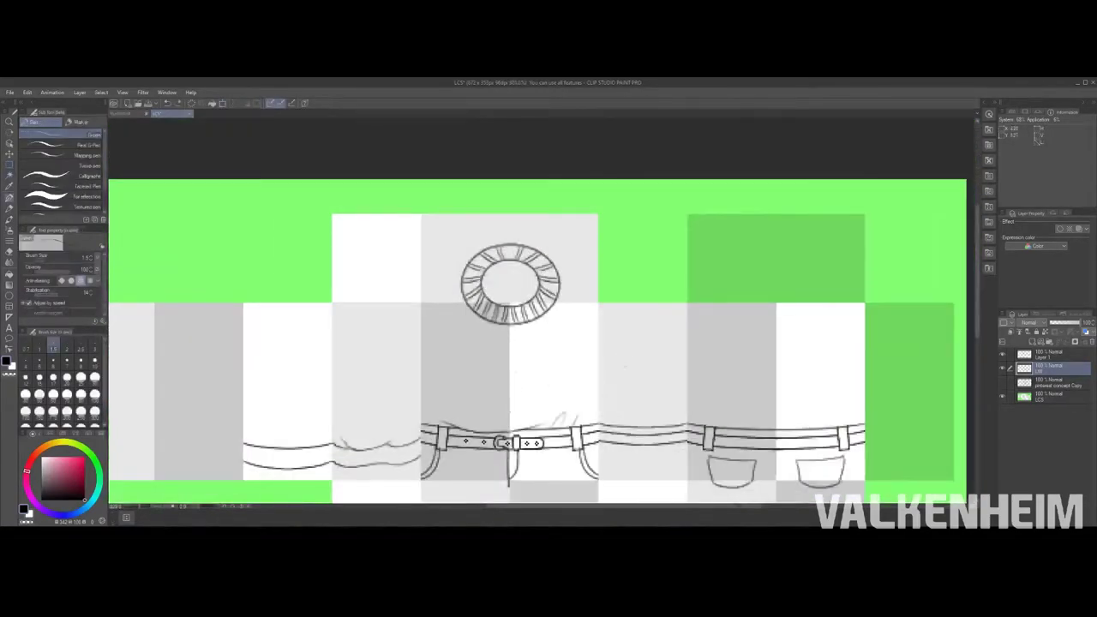
scroll(480, 326, "down", 2)
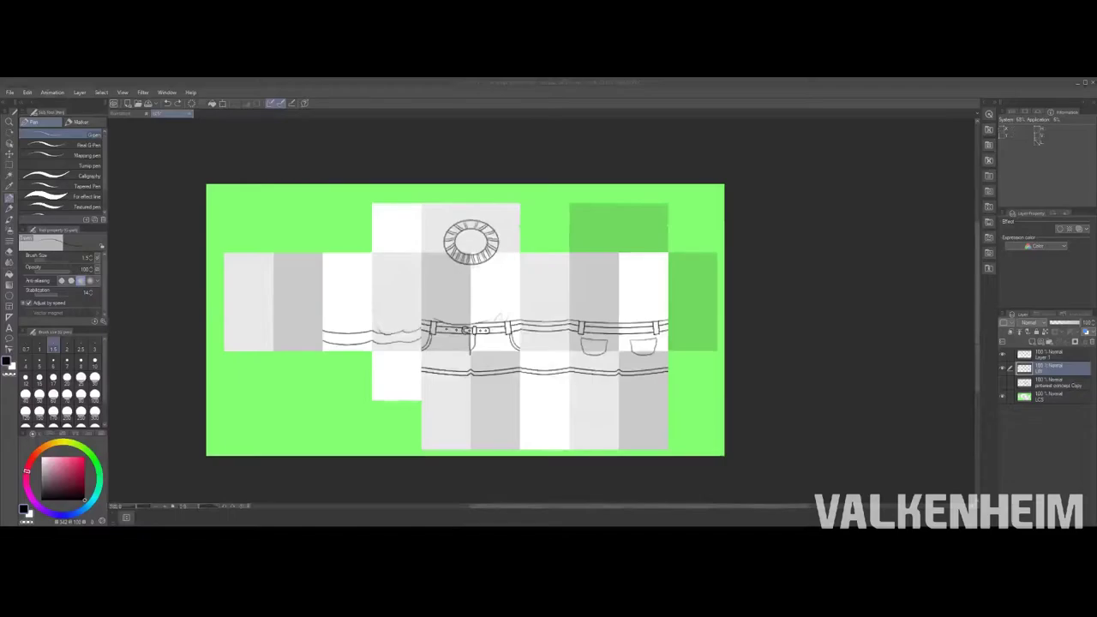
scroll(416, 317, "up", 3)
key("m")
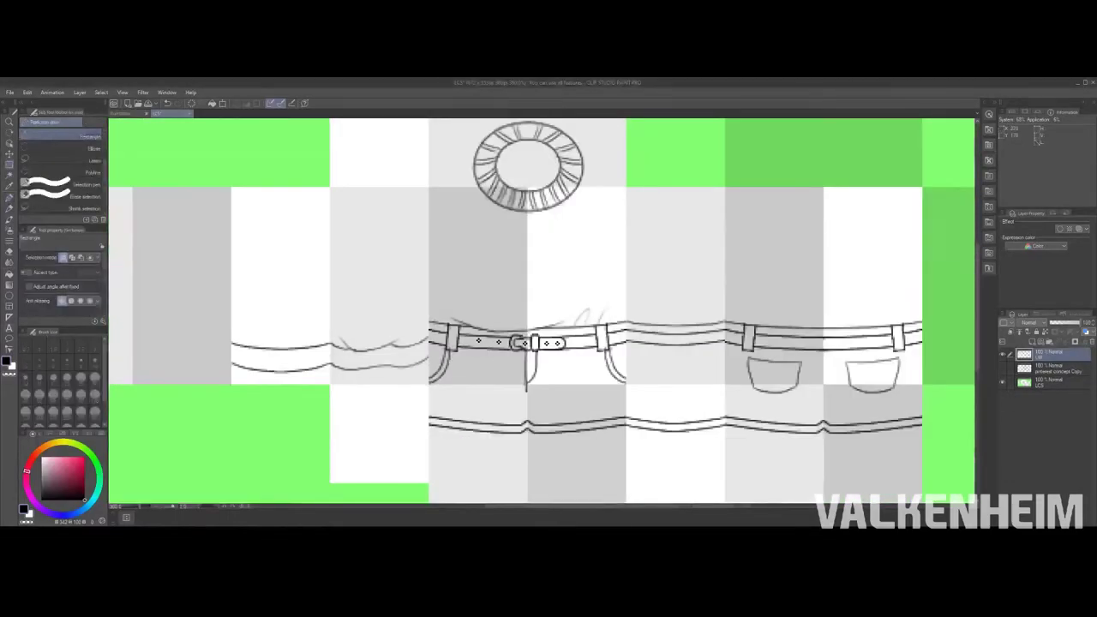
key("ctrl+v")
scroll(677, 282, "up", 3)
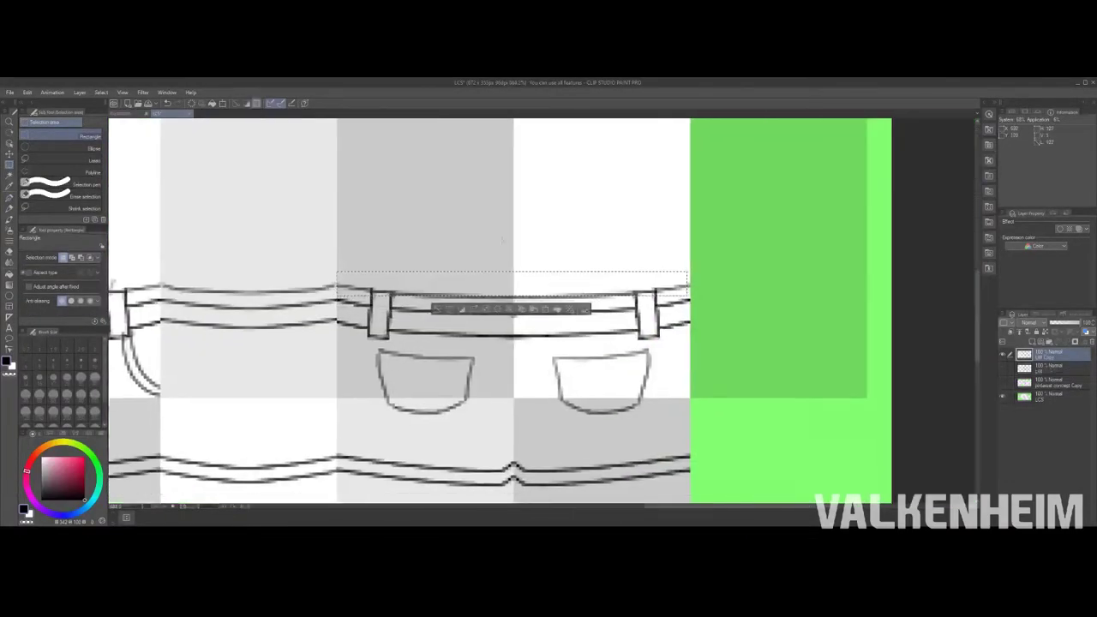
Step: Replace the wavy line above the front belt on LW Copy with a copy of the back's smooth waistline, and clean its ends
key("ctrl+v")
scroll(677, 281, "down", 3)
scroll(257, 342, "up", 3)
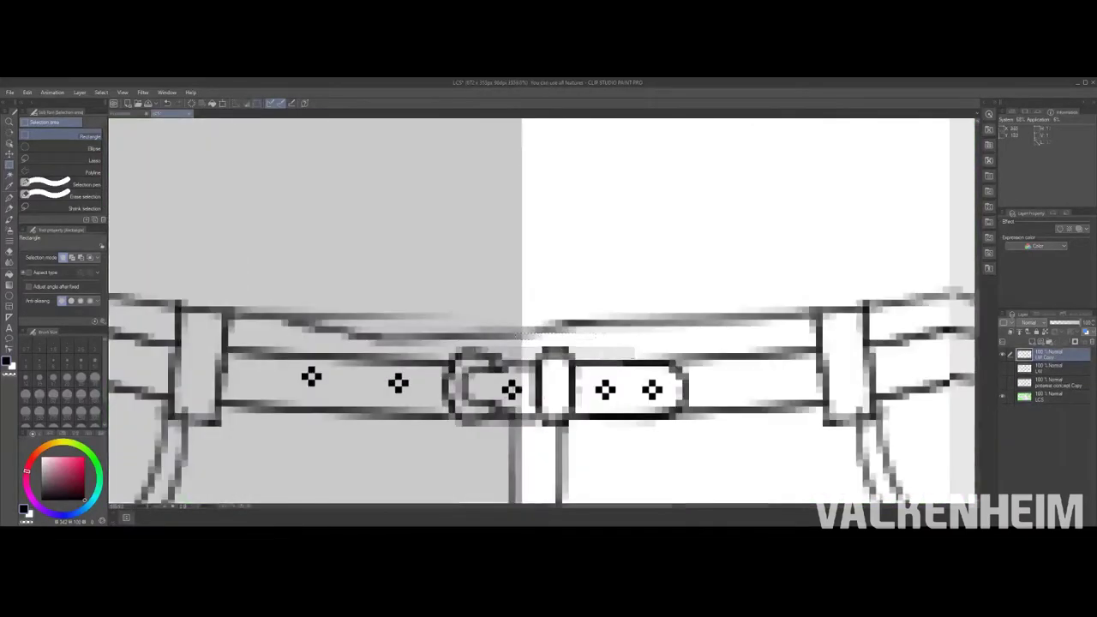
left_click_drag(480, 265, 683, 319)
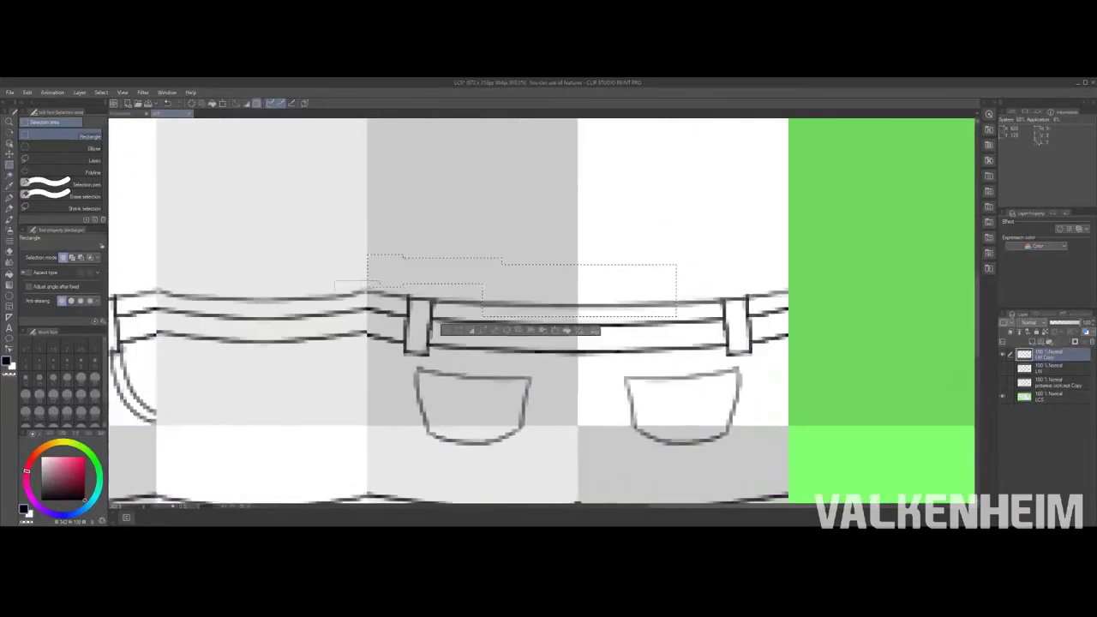
scroll(580, 292, "down", 2)
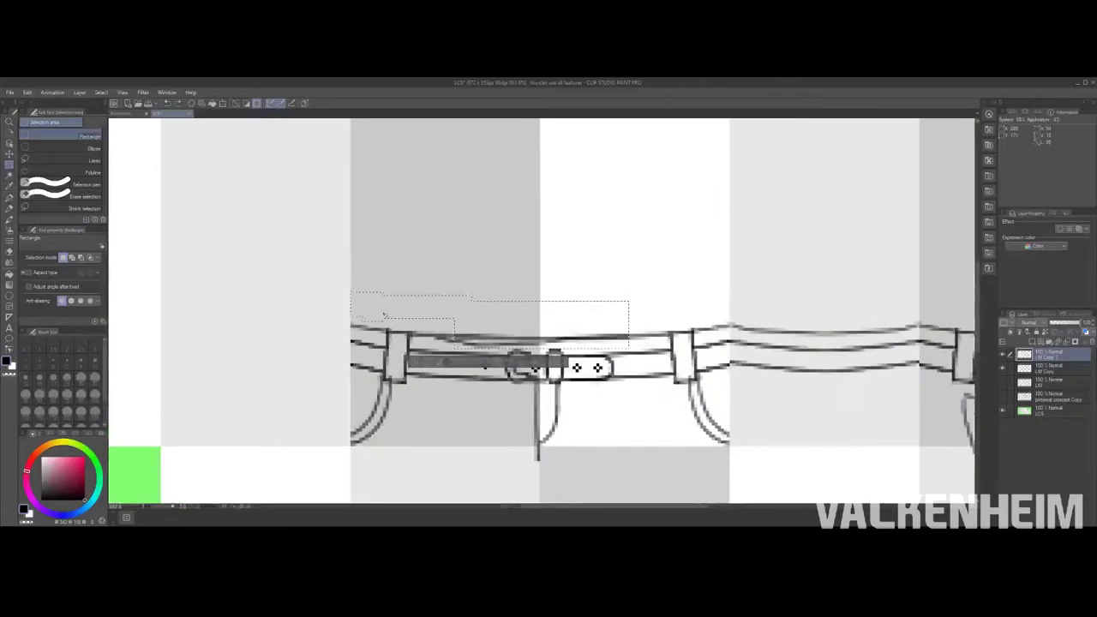
scroll(548, 360, "up", 3)
scroll(548, 359, "down", 2)
scroll(549, 360, "up", 2)
key("ctrl+t")
key("ctrl+z")
scroll(548, 343, "down", 5)
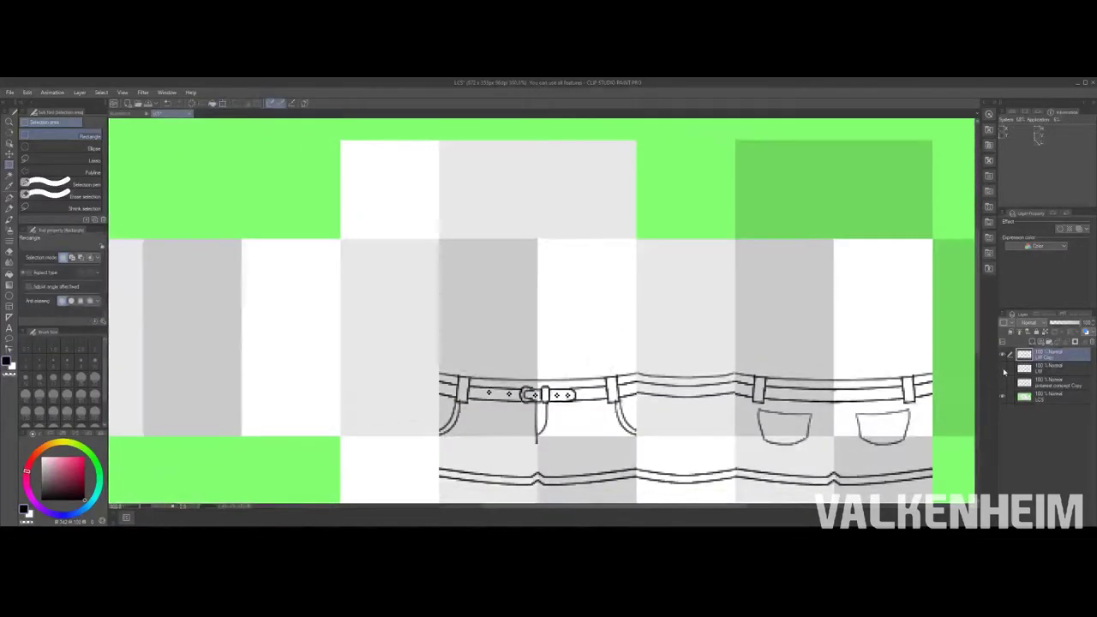
scroll(407, 223, "up", 4)
key("e")
scroll(549, 309, "down", 6)
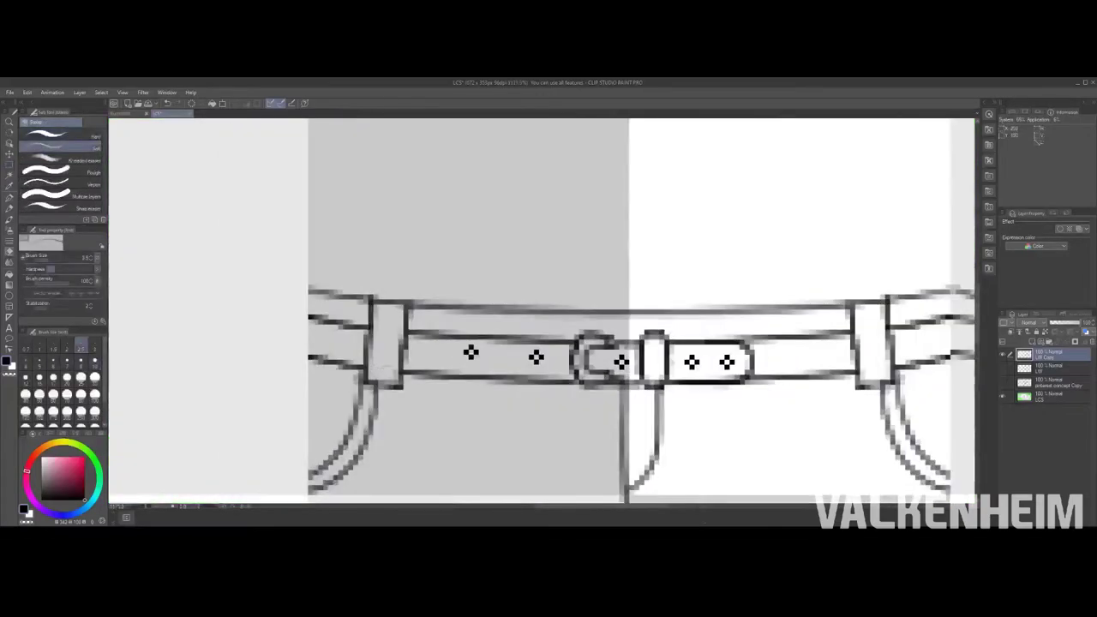
Step: Remove the belt and pants lines below the shirt hem on the LW layer, and tidy the leftover stubs with the Hard eraser
key("m")
scroll(557, 311, "up", 2)
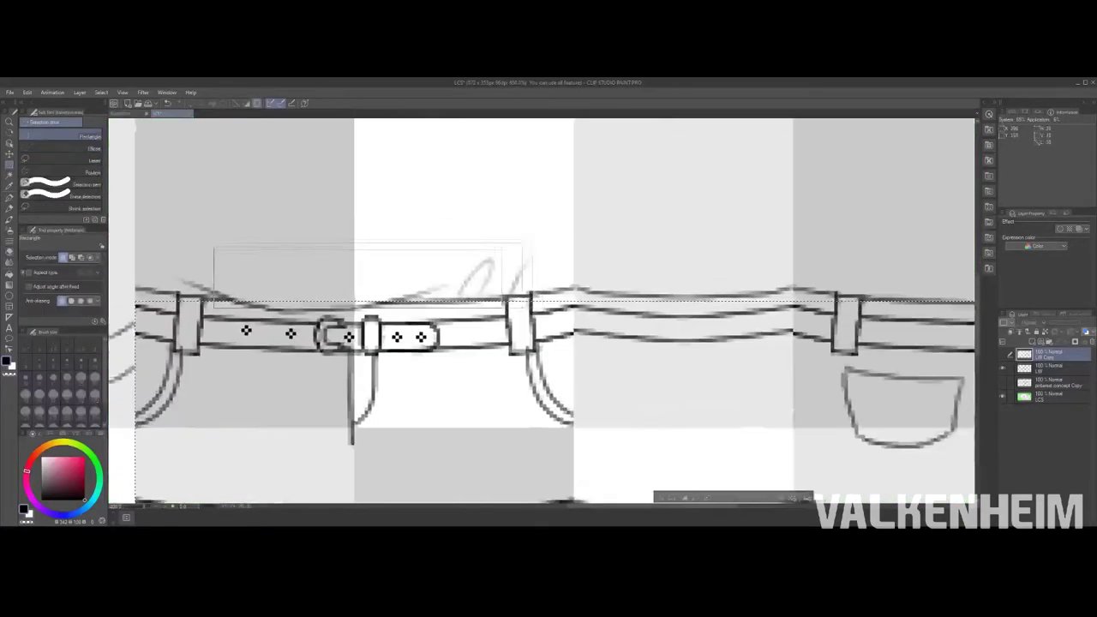
scroll(541, 310, "right", 5)
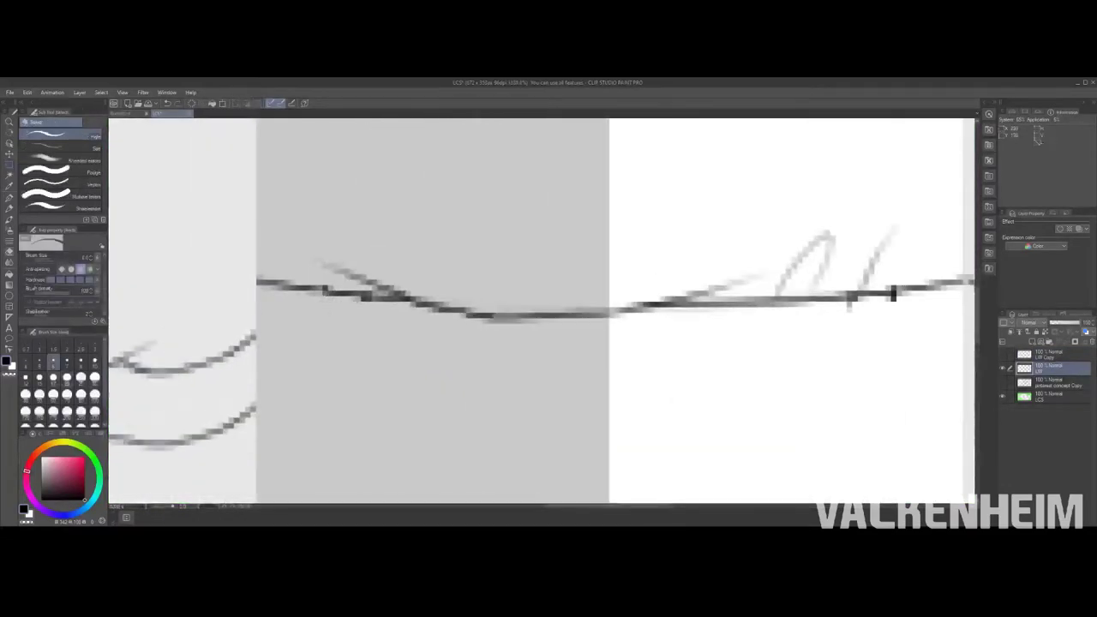
scroll(892, 296, "right", 15)
scroll(576, 346, "up", 5)
Step: Fill the shirt with brown on Layer 1 below the line art, and erase the overspill under the hem with the Hard eraser
key("m")
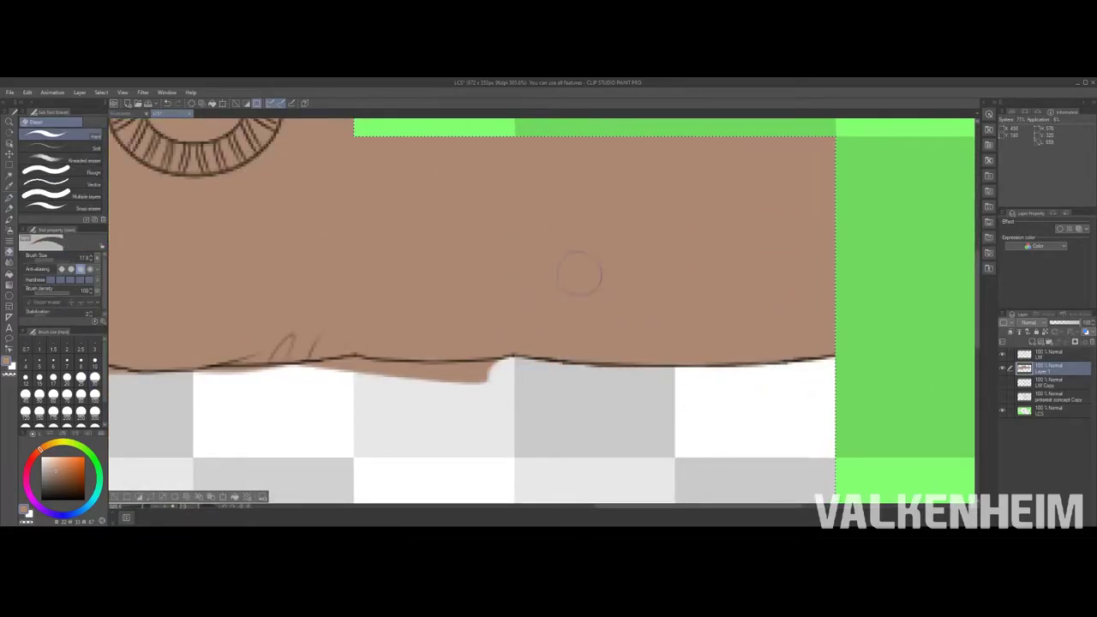
left_click_drag(572, 270, 699, 277)
left_click_drag(617, 377, 508, 381)
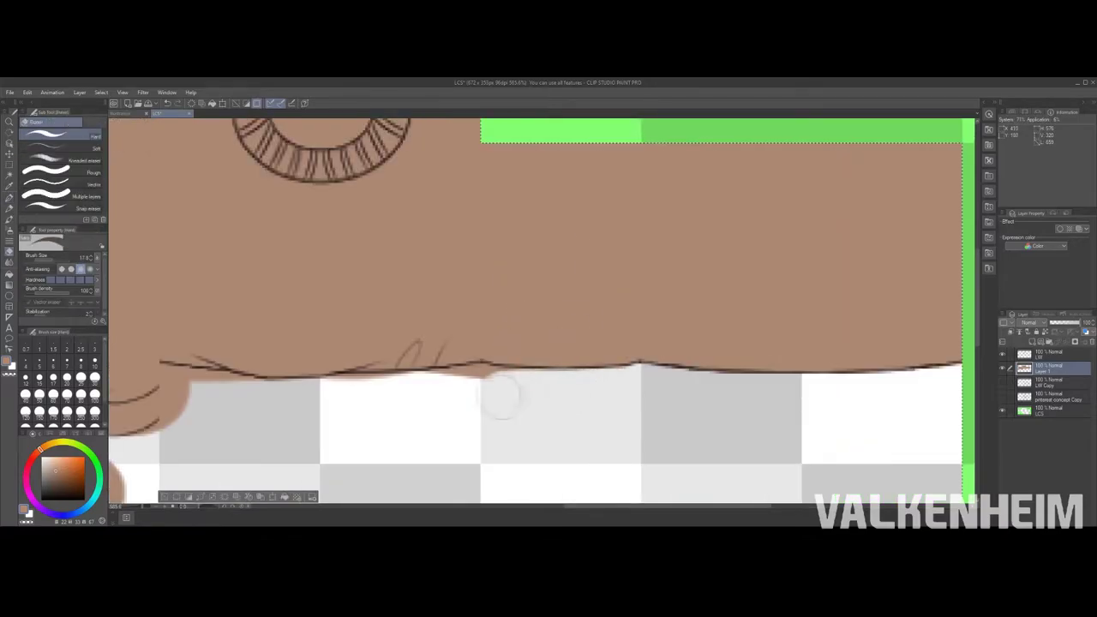
mouse_move(377, 402)
left_mouse_down()
mouse_move(506, 407)
mouse_move(741, 285)
mouse_move(458, 350)
left_mouse_up()
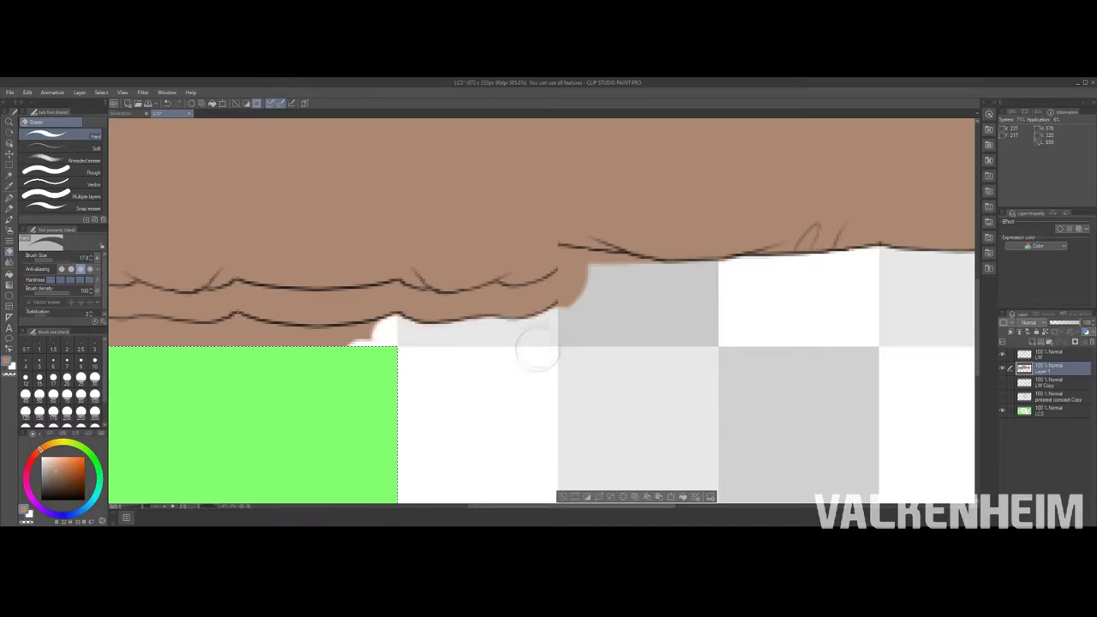
left_click_drag(529, 342, 503, 464)
Step: Clear the brown below the hem on the left front panel within a rectangular selection, and trim the fill along the side hem
left_click_drag(531, 243, 677, 430)
key("Delete")
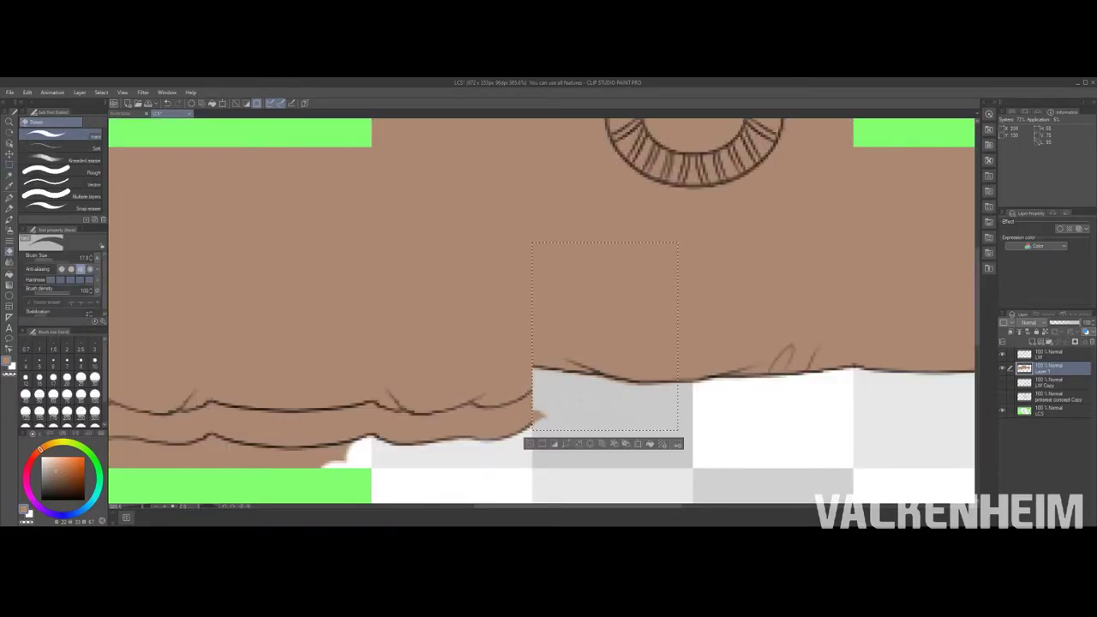
key("ctrl+d")
mouse_move(329, 439)
left_mouse_down()
mouse_move(498, 359)
mouse_move(381, 376)
mouse_move(334, 347)
left_mouse_up()
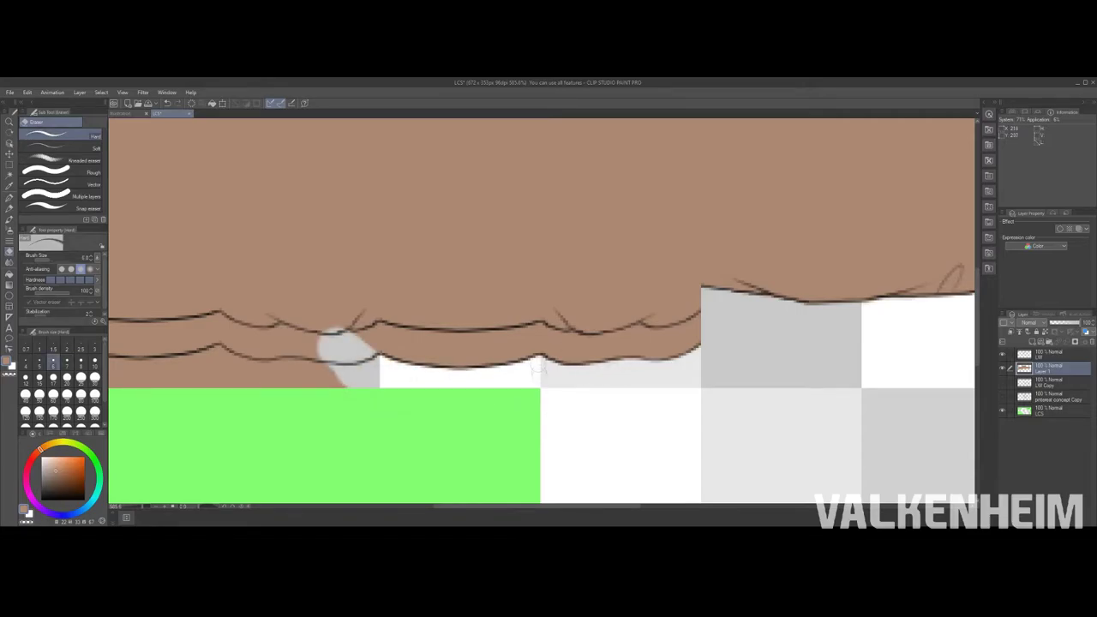
scroll(538, 362, "down", 5)
scroll(574, 367, "up", 8)
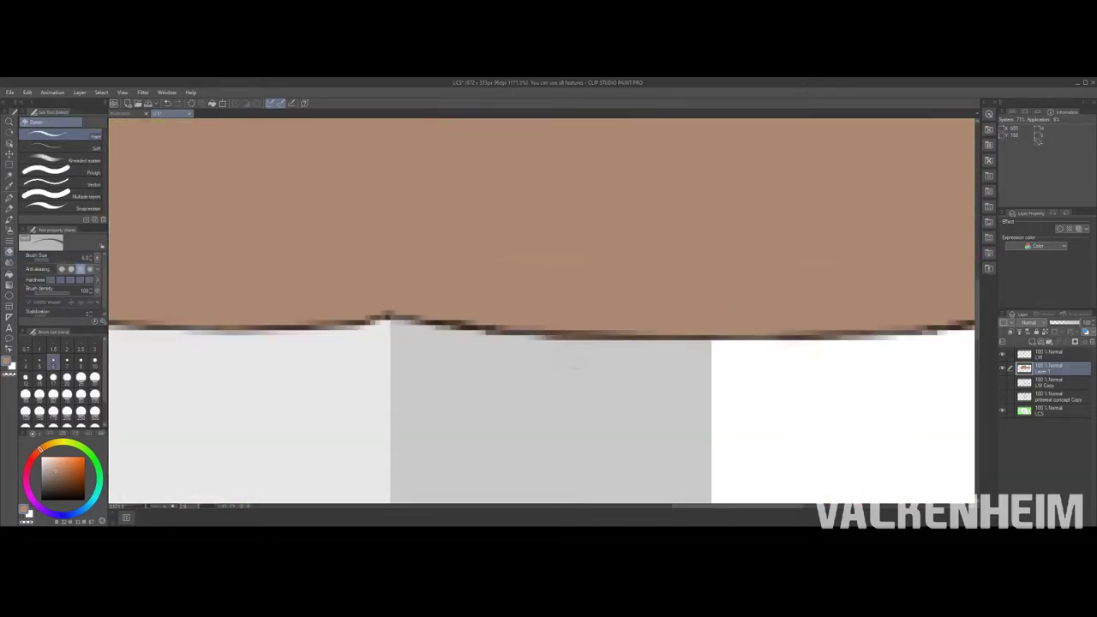
Step: Add a layer named shading above Layer 1, set its blending mode to Overlay, and select the brown shirt area
key("ctrl+0")
key("w")
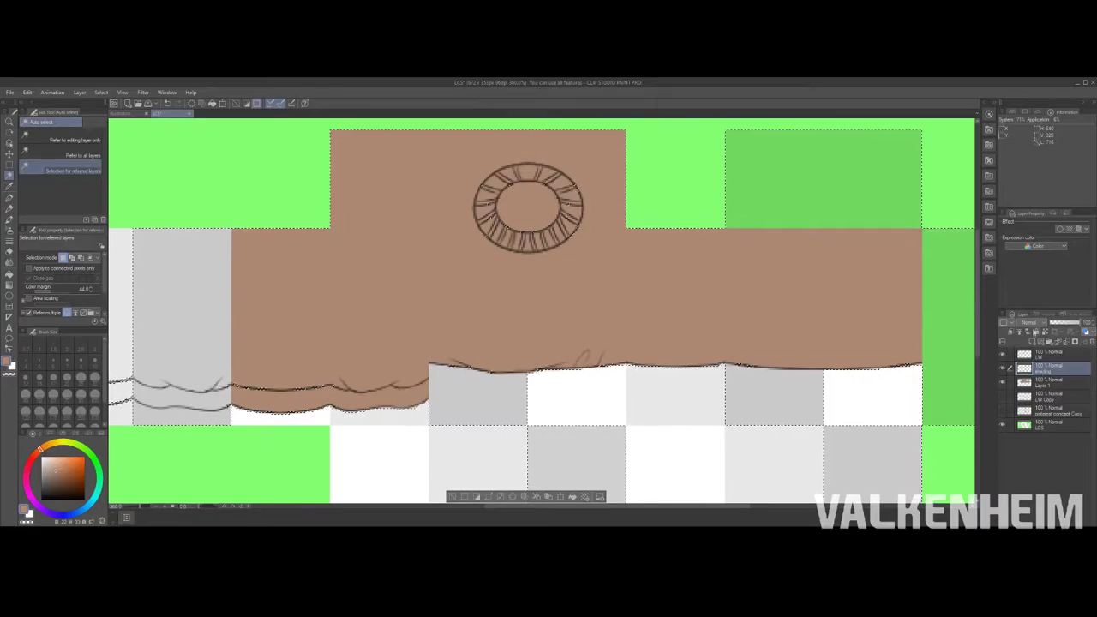
left_click(1054, 382)
scroll(540, 308, "down", 5)
scroll(539, 308, "up", 6)
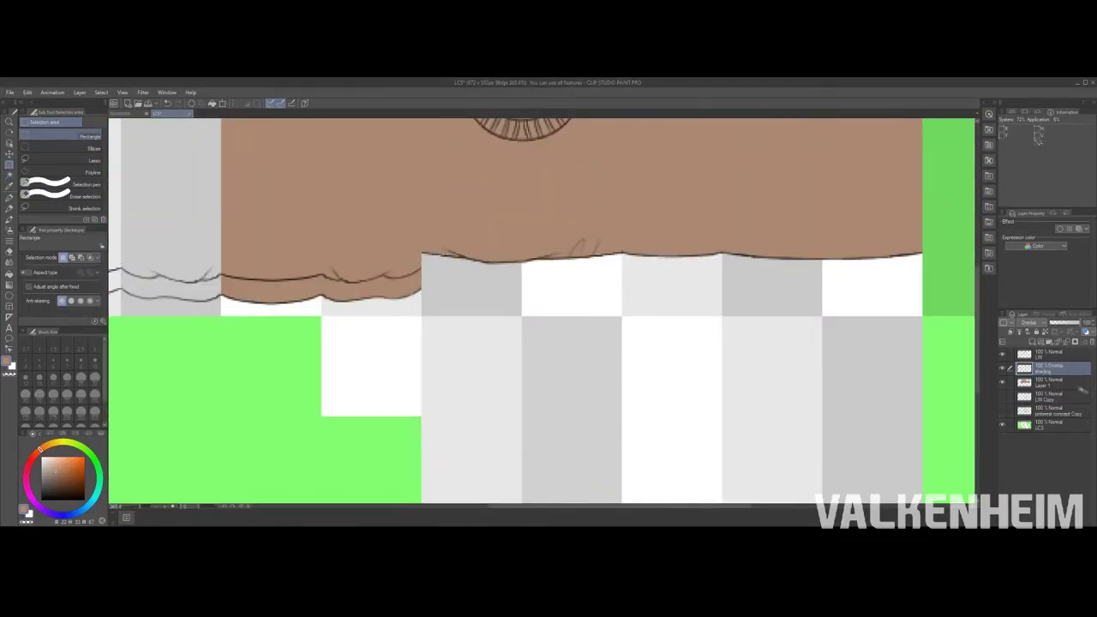
key("ctrl+d")
scroll(540, 309, "up", 2)
key("m")
scroll(360, 261, "down", 2)
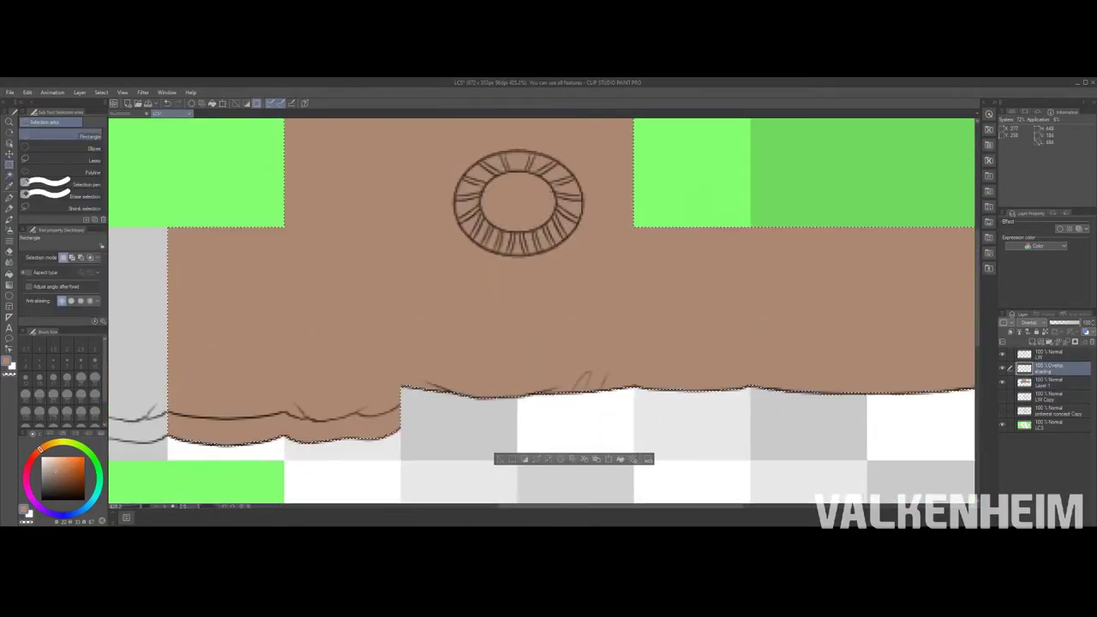
Step: Limit the selection to the shirt's front and shade its edges and hem folds in dark blue with Opaque watercolor
left_click(1054, 368)
scroll(540, 308, "up", 2)
left_click_drag(356, 230, 597, 398)
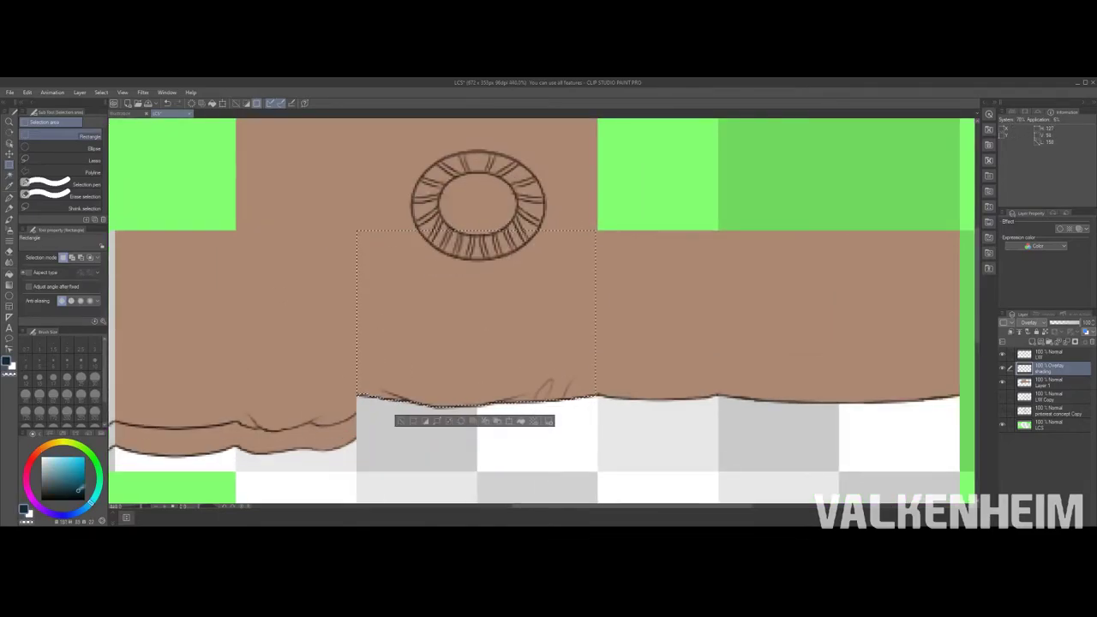
key("b")
left_click_drag(370, 287, 450, 364)
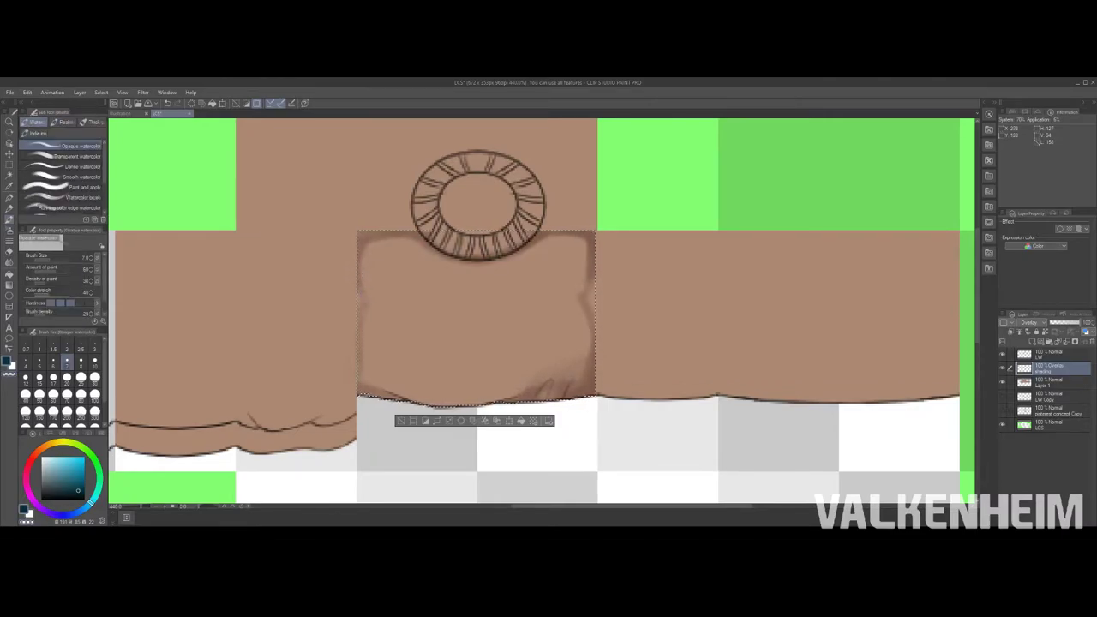
key("b")
key("b")
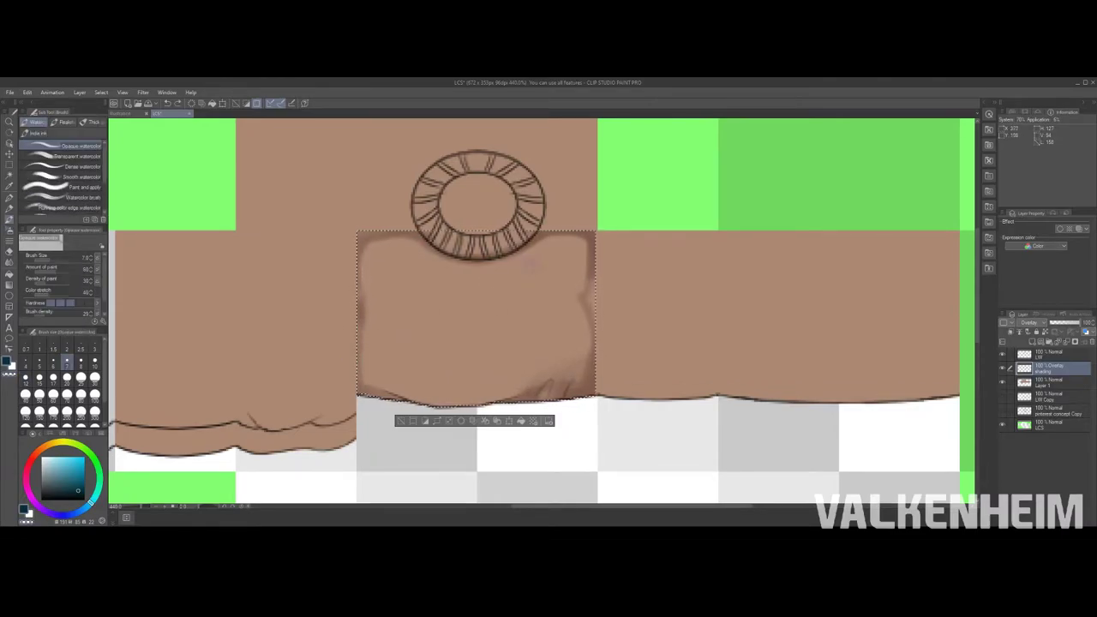
Step: Paint a broad curved shadow across the shirt front's lower middle, and soften its left end with the Soft eraser
left_click_drag(522, 351, 418, 366)
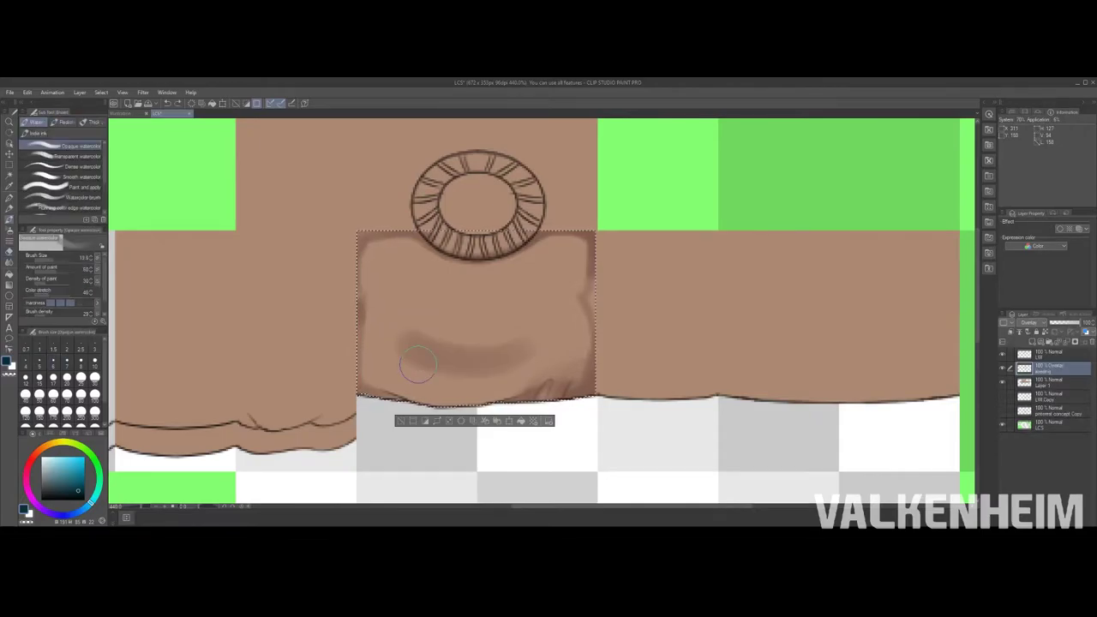
key("e")
left_click(73, 269)
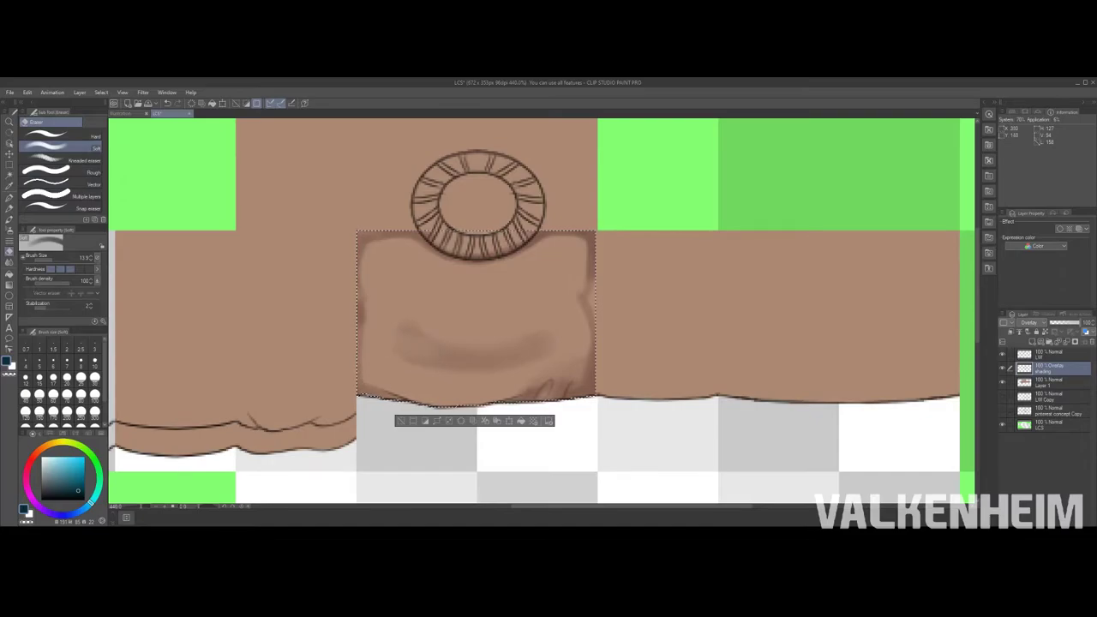
key("bracketright")
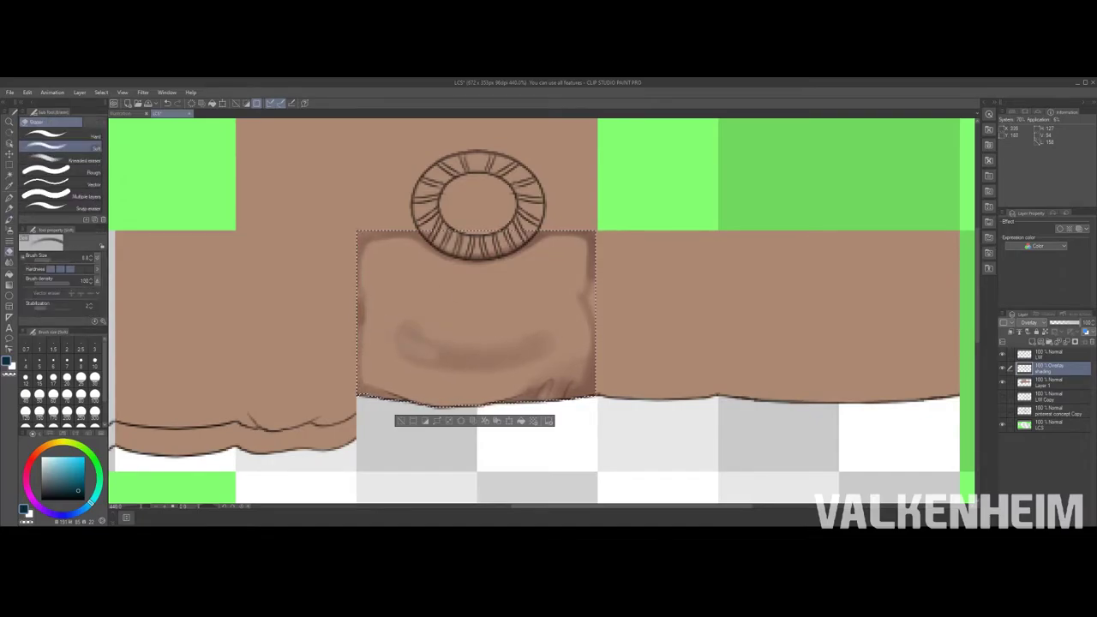
Step: Deepen the curved belly shadow with Opaque watercolor and the Soft airbrush, and fade its upper edge and ends with the Soft eraser
key("b")
key("j")
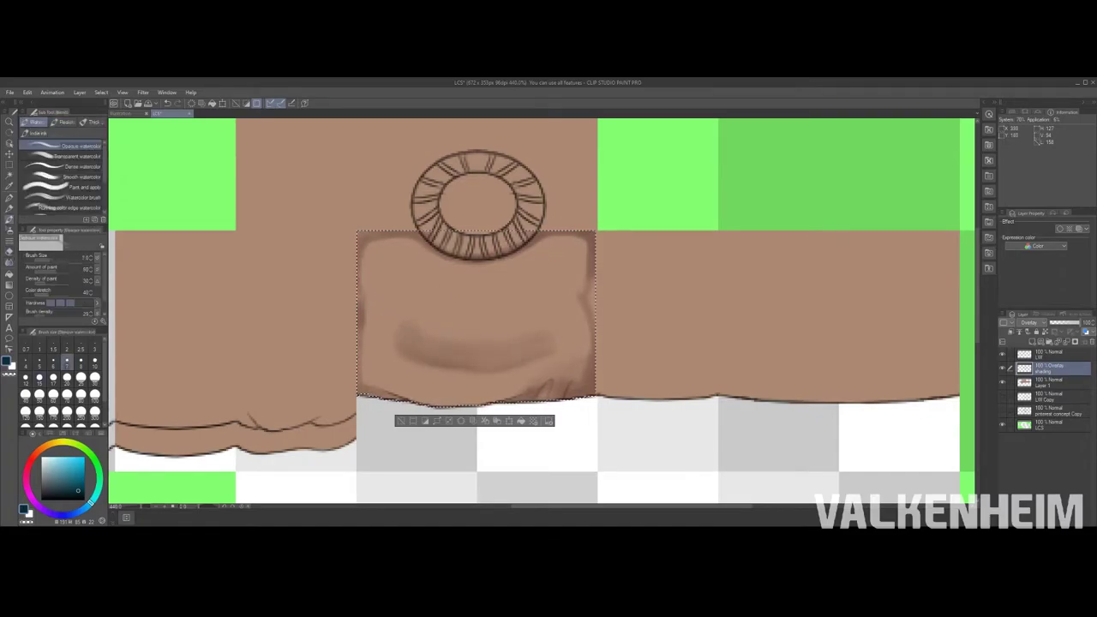
key("b")
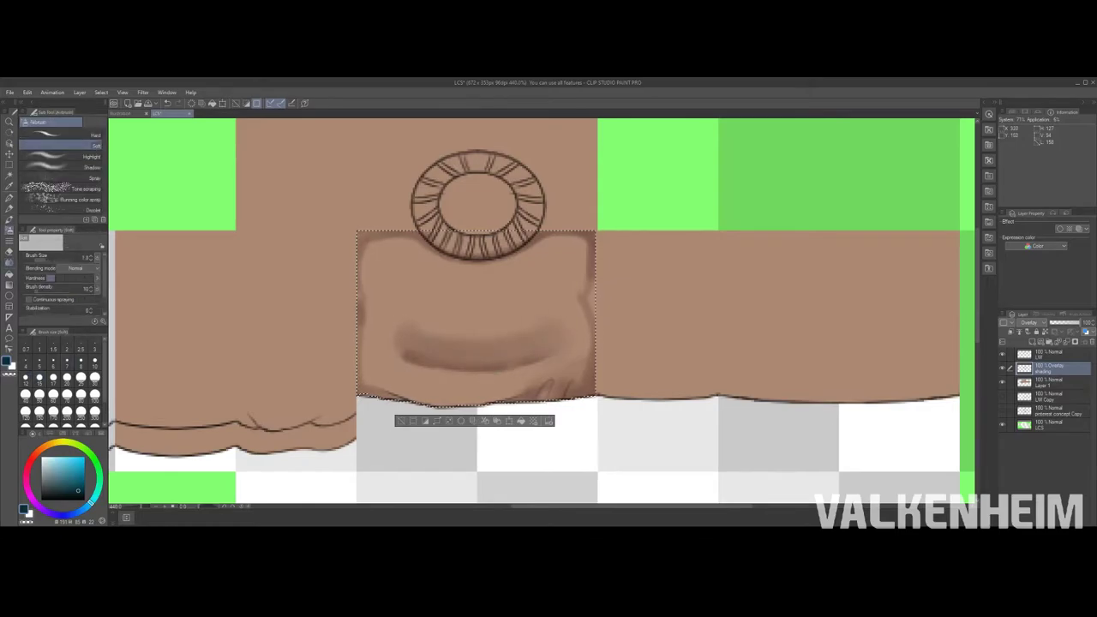
key("e")
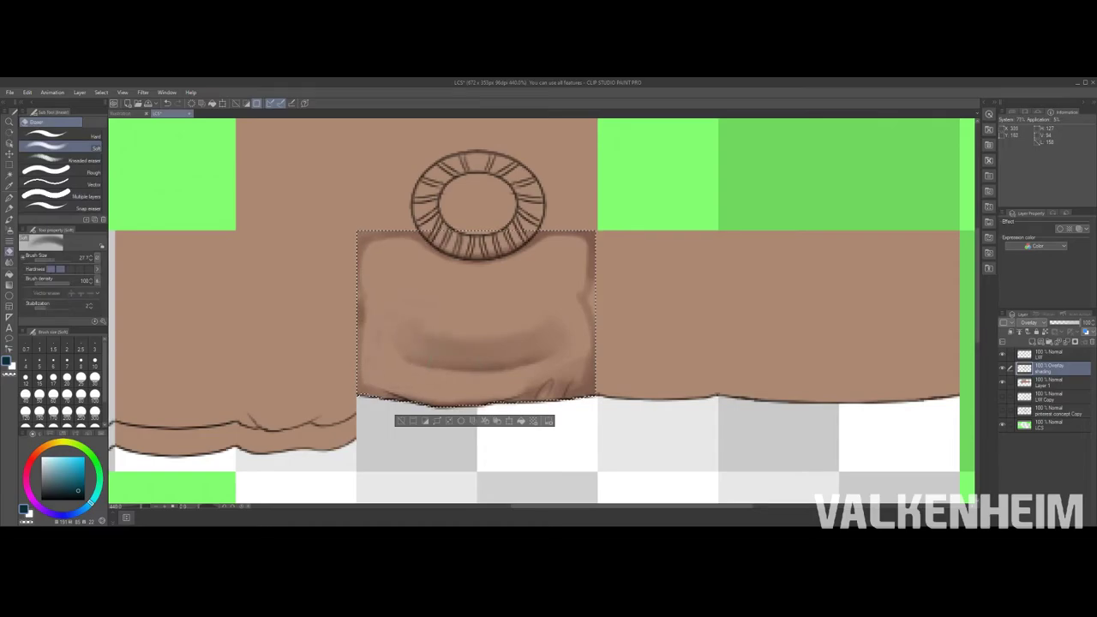
key("b")
key("j")
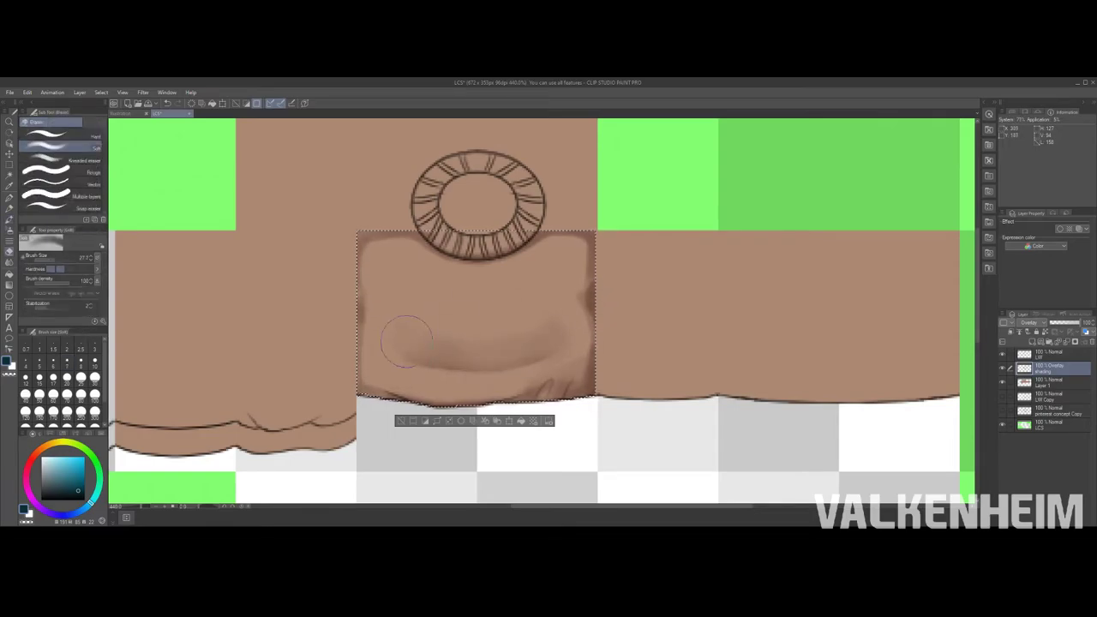
Step: Build up a soft shadow beneath the collar on the shirt front with the Soft airbrush and Opaque watercolor
key("b")
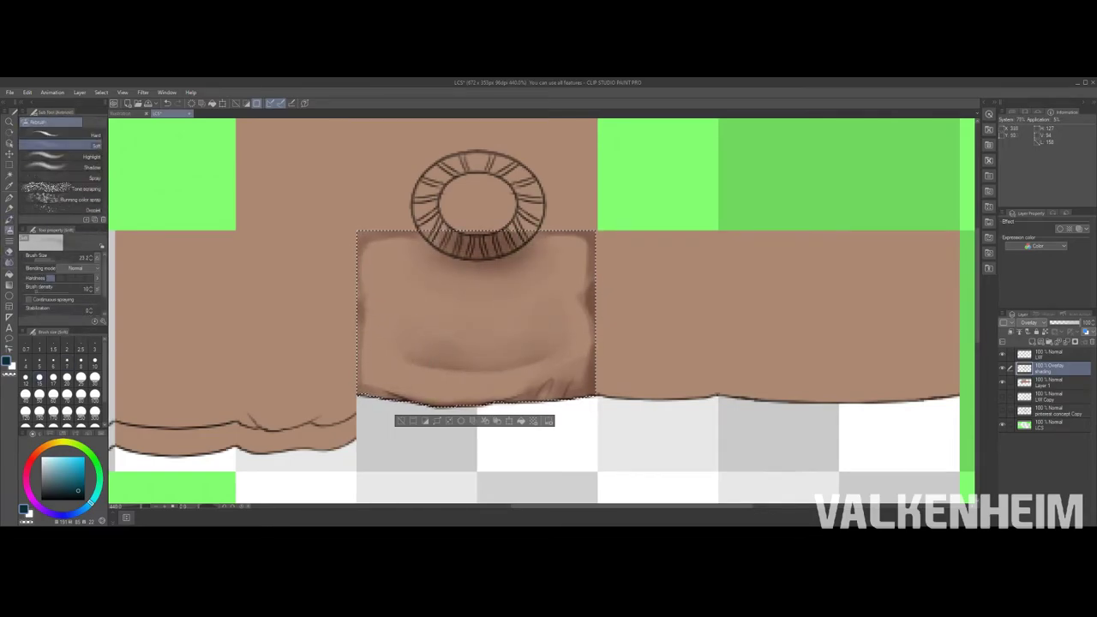
key("b")
key("b")
key("b")
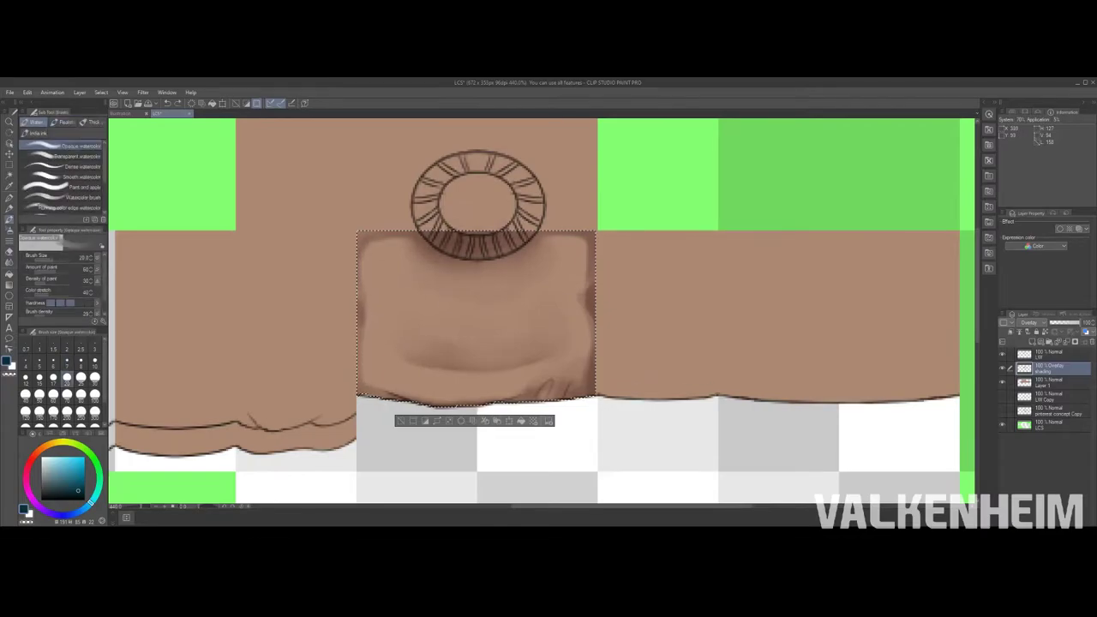
Step: Erase the shading that overlaps the ribbed collar, keeping only the shadow below its outer edge
scroll(542, 311, "up", 3)
key("e")
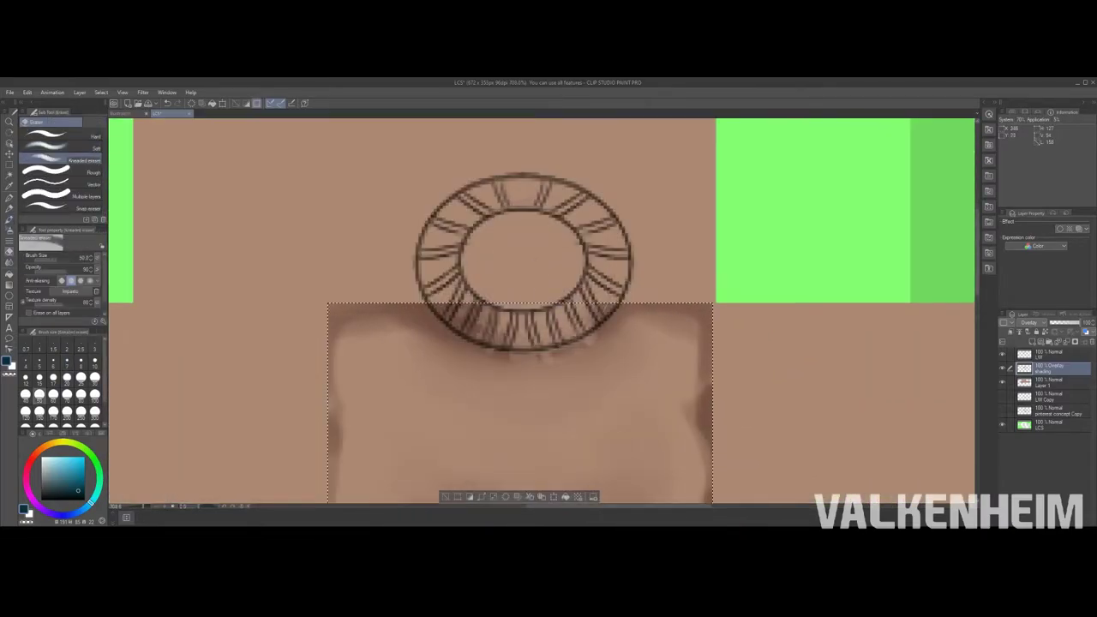
left_click_drag(549, 343, 536, 274)
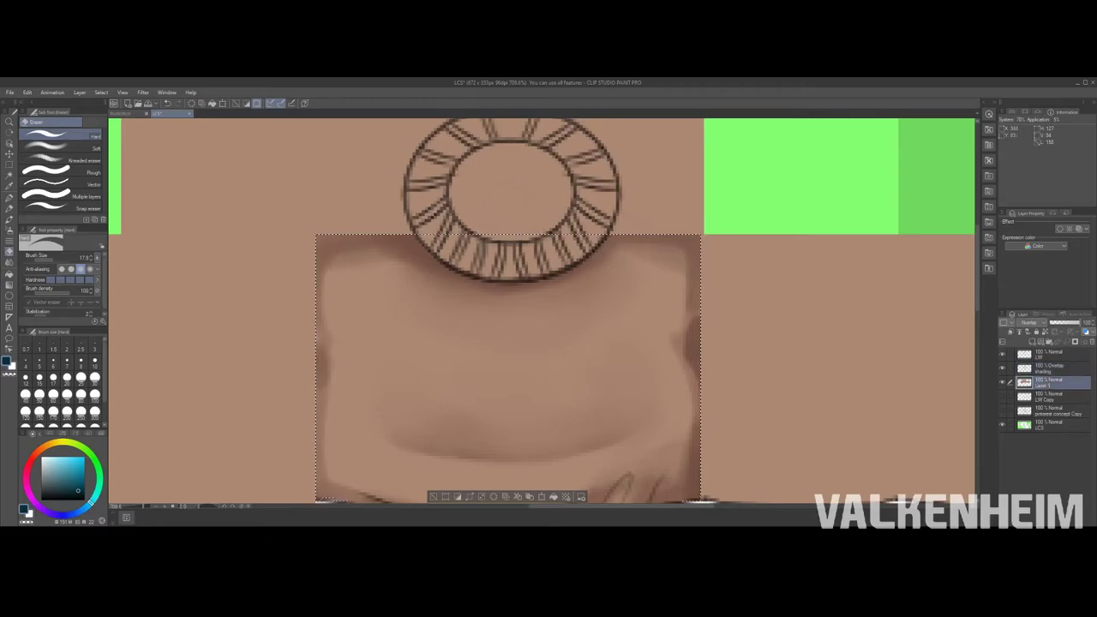
Step: Paint a thin curved crease on the right side of the shirt front's chest on the shading layer with Opaque watercolor
key("b")
left_click_drag(515, 360, 584, 274)
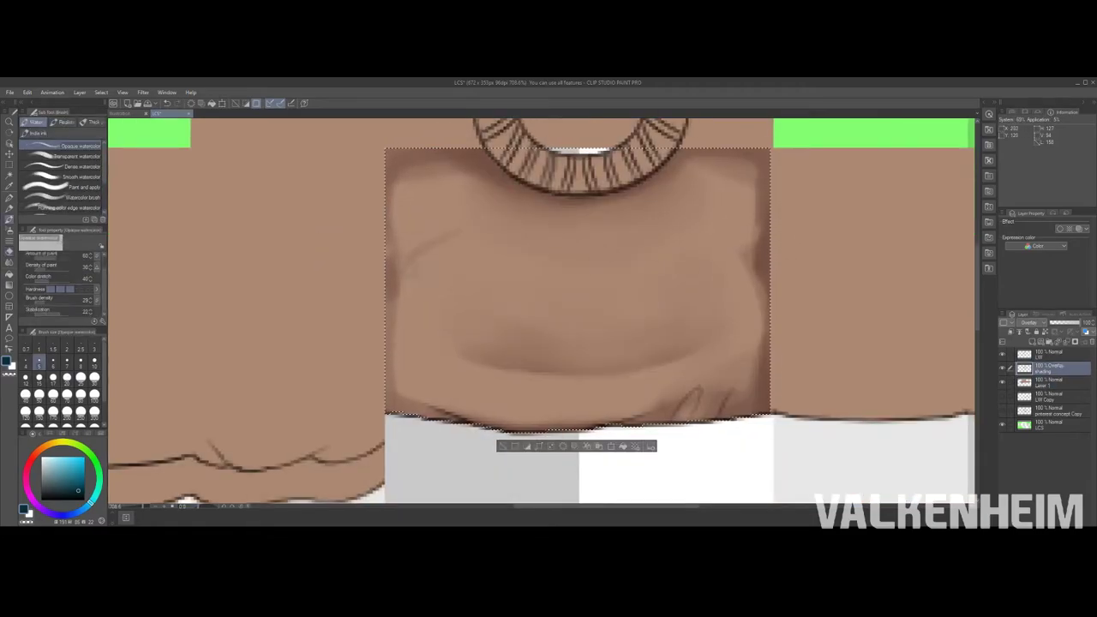
scroll(541, 310, "down", 2)
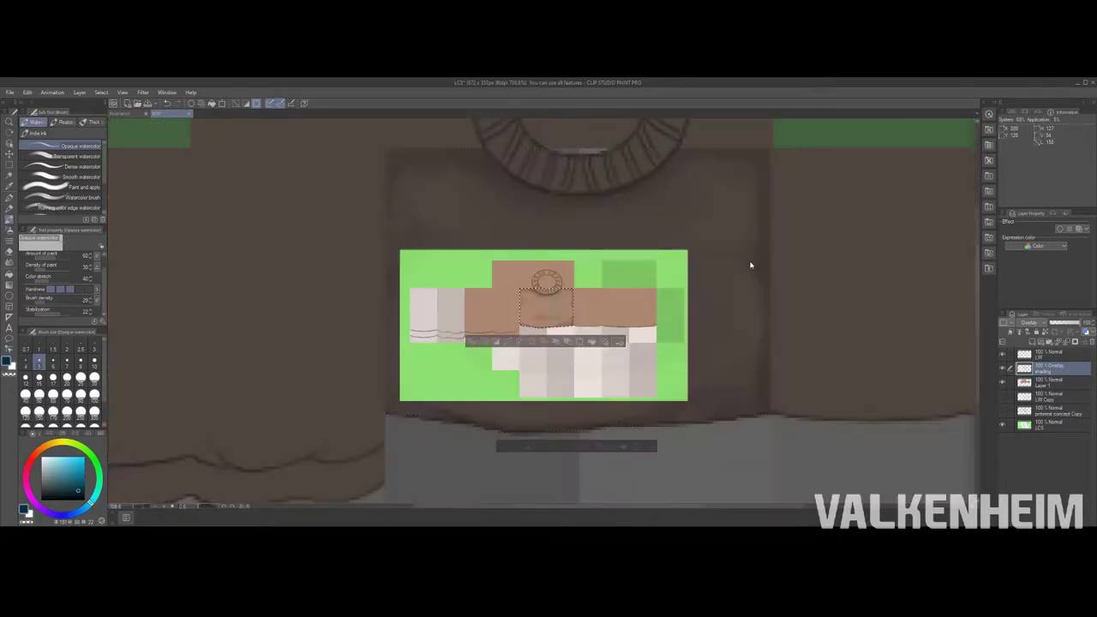
left_click_drag(549, 343, 511, 347)
key("p")
left_click_drag(702, 276, 660, 337)
scroll(698, 285, "up", 2)
key("b")
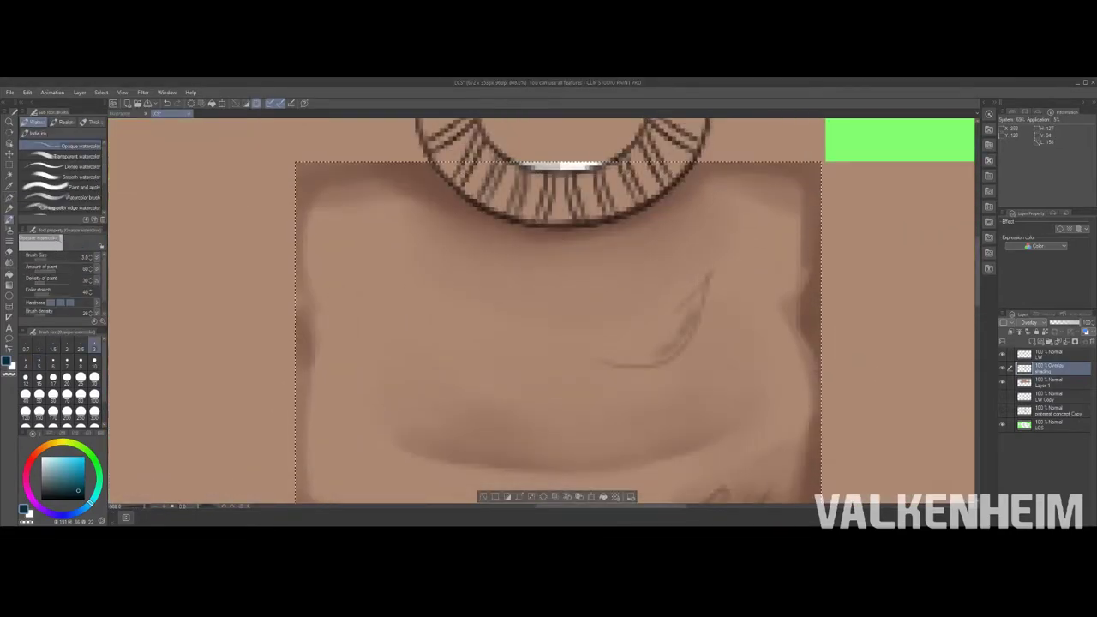
Step: Shade the chest crease and soften its edges with the Soft eraser, undoing the last stroke
scroll(60, 283, "down", 1)
left_click_drag(659, 333, 631, 355)
key("e")
mouse_move(686, 309)
left_mouse_down()
mouse_move(634, 359)
mouse_move(650, 360)
left_mouse_up()
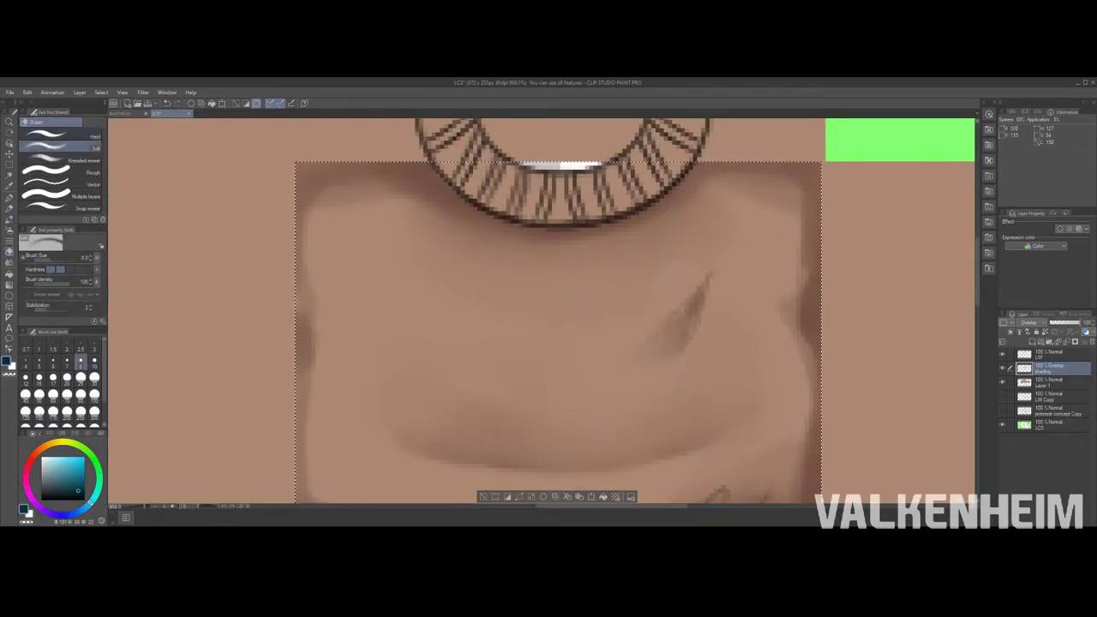
key("ctrl+z")
scroll(550, 293, "down", 4)
scroll(550, 293, "up", 3)
Step: Fade the belly shadow with an enlarged Soft eraser, and paint a thin diagonal crease at its left end
key("bracketright")
key("bracketright")
key("bracketright")
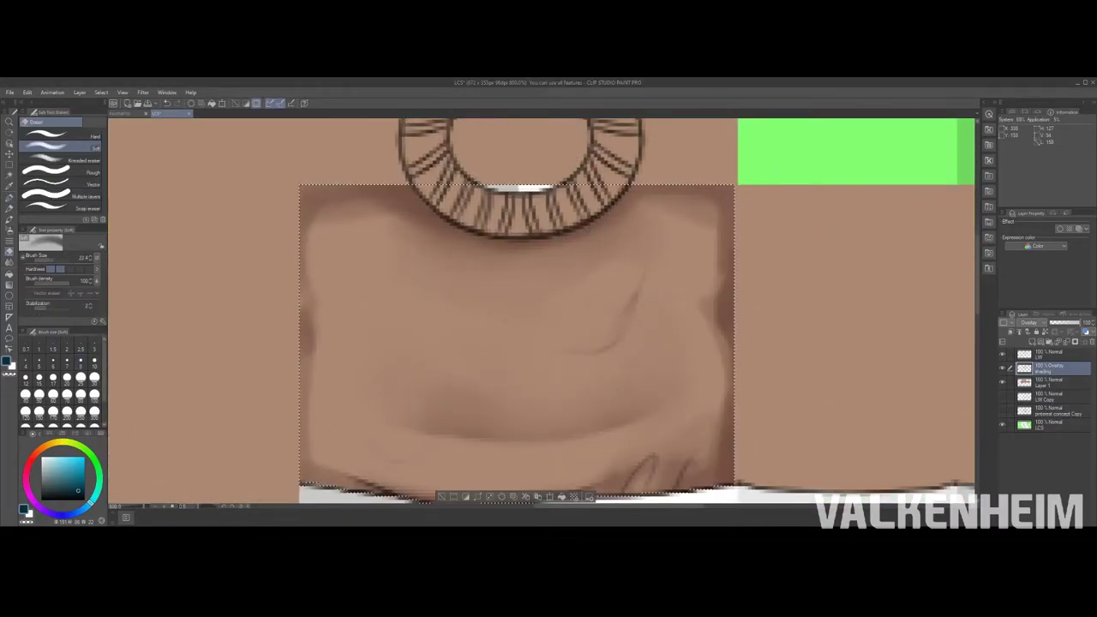
key("b")
key("b")
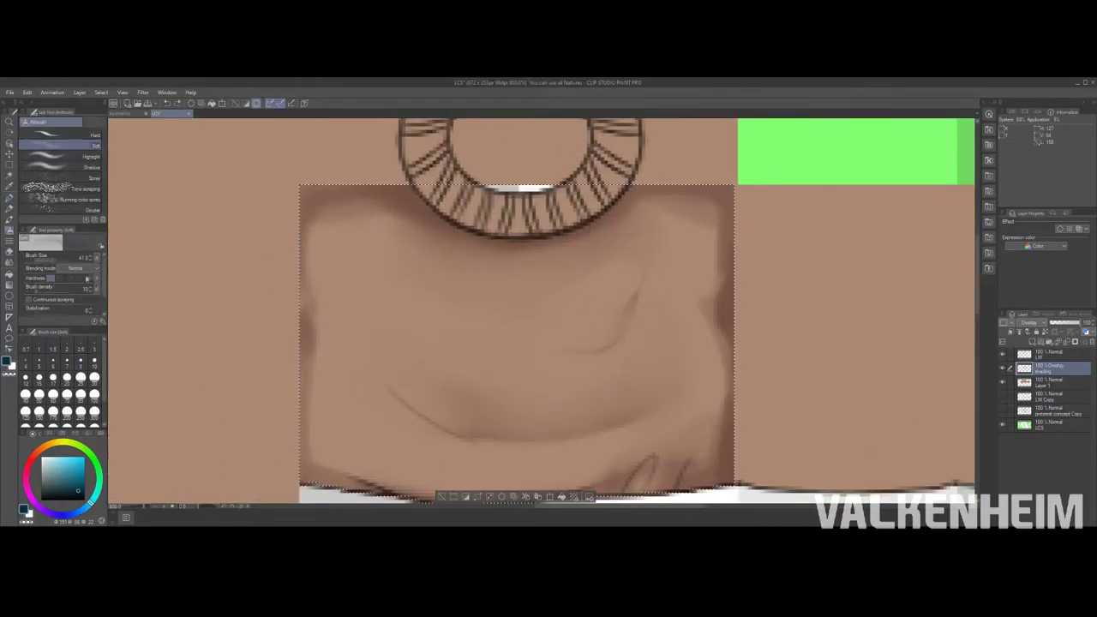
Step: Darken the shirt front's side edges with the Soft airbrush, and draw thin curved folds down both lower sides
left_click_drag(324, 218, 324, 385)
left_click_drag(701, 199, 701, 416)
left_click_drag(308, 390, 428, 496)
left_click_drag(668, 223, 668, 493)
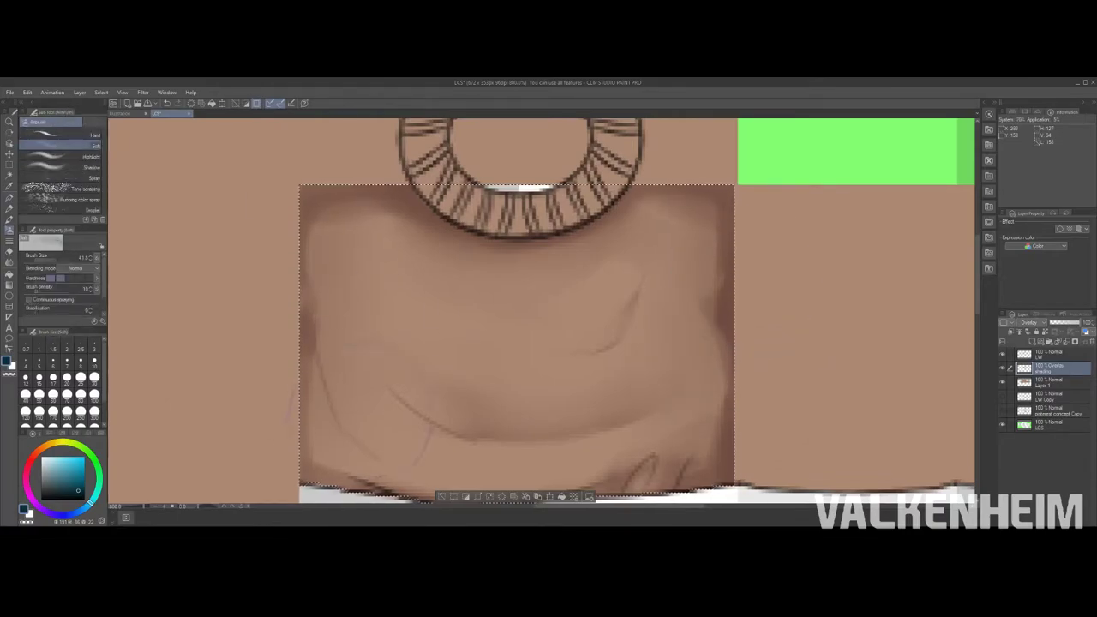
key("p")
left_click_drag(463, 240, 728, 240)
left_click_drag(326, 197, 326, 352)
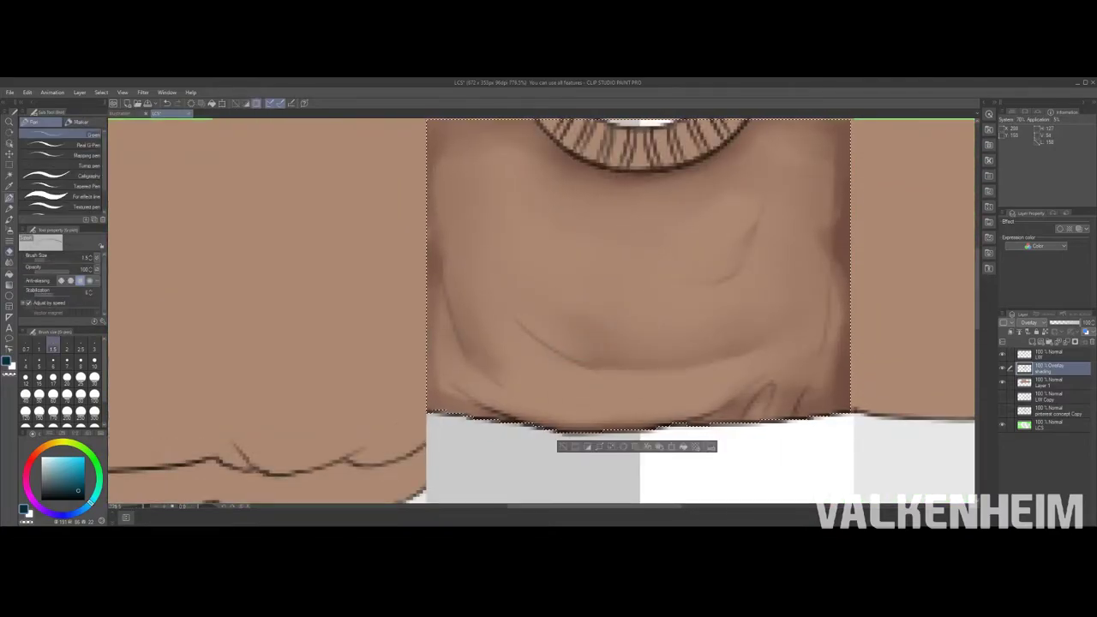
Step: Lighten the inside of the small hem fold on the right with the Soft eraser, and blend the side shadows
key("e")
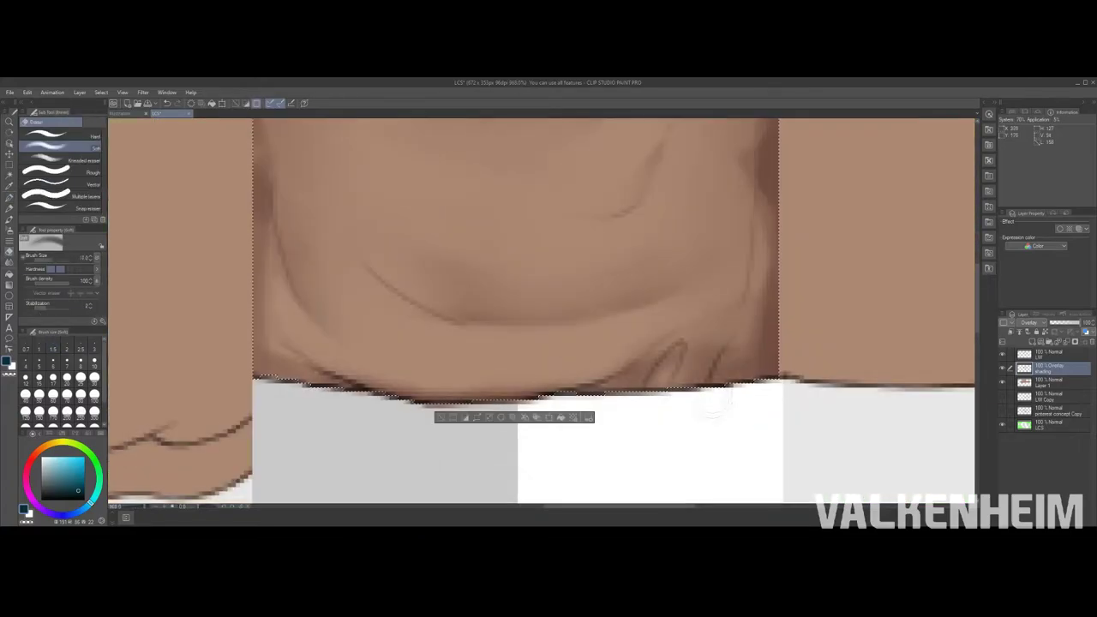
key("b")
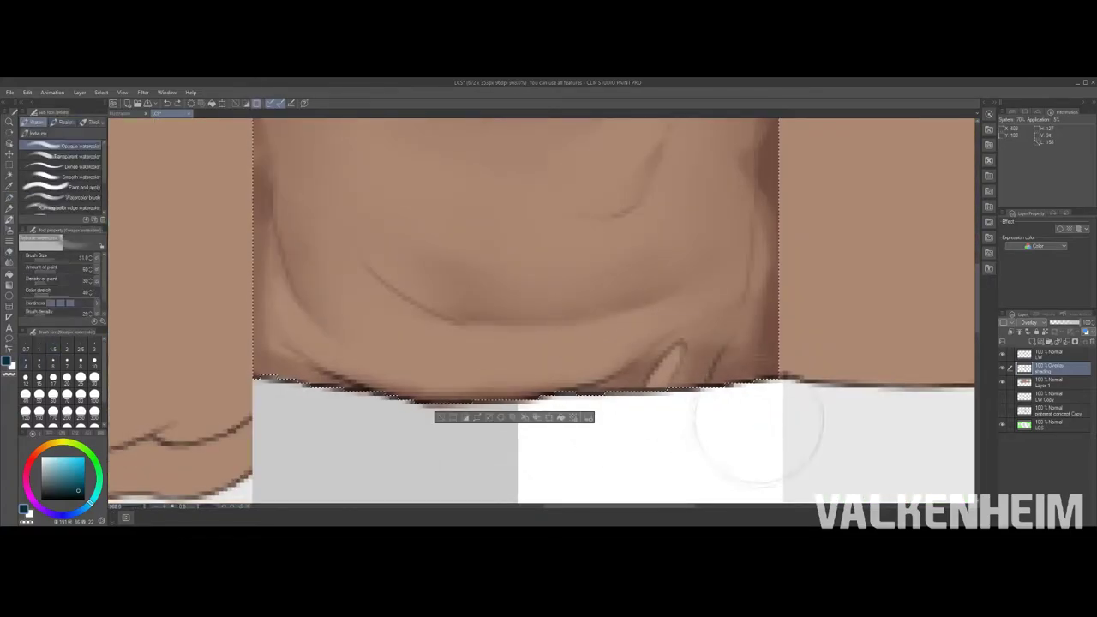
key("p")
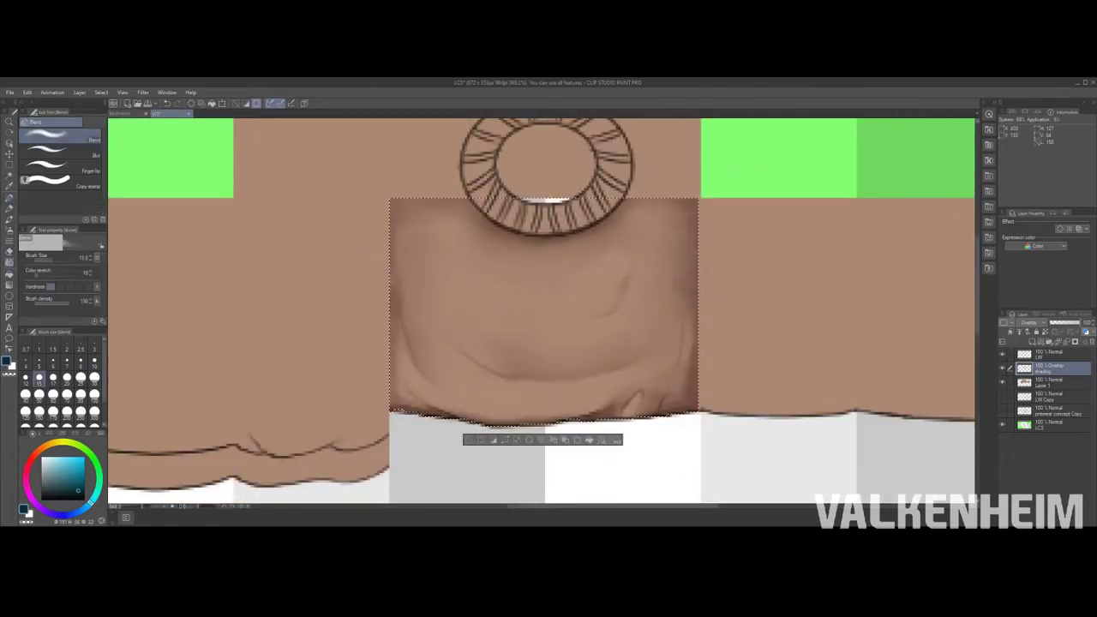
key("p")
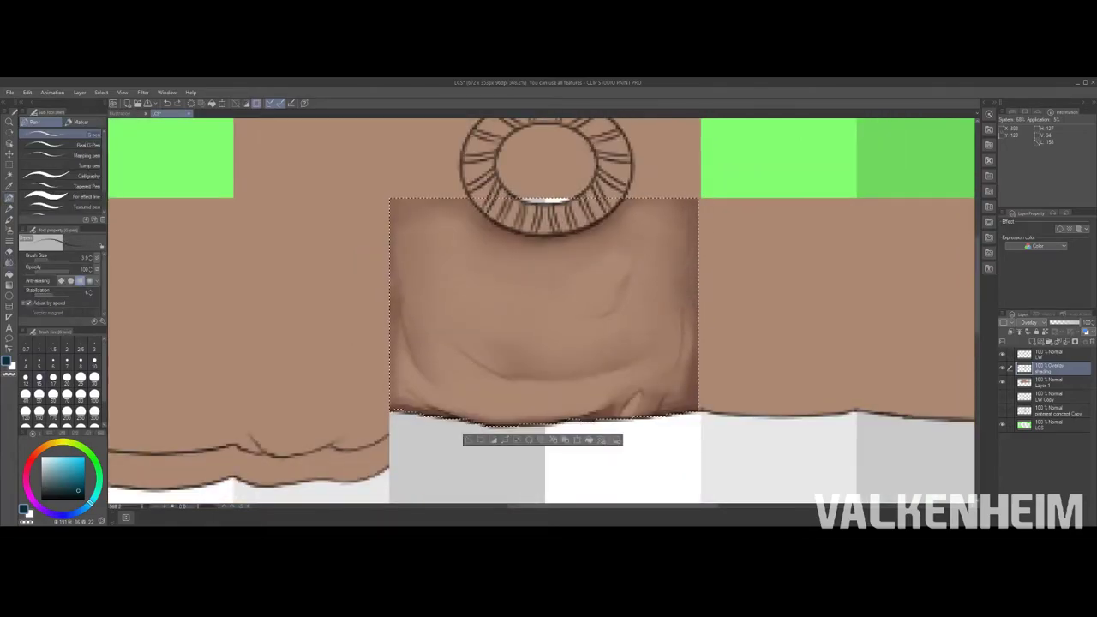
Step: Reshape the fold shadow above the hem's right corner with Blend and Opaque watercolor, undoing the merge of the shading layer
key("e")
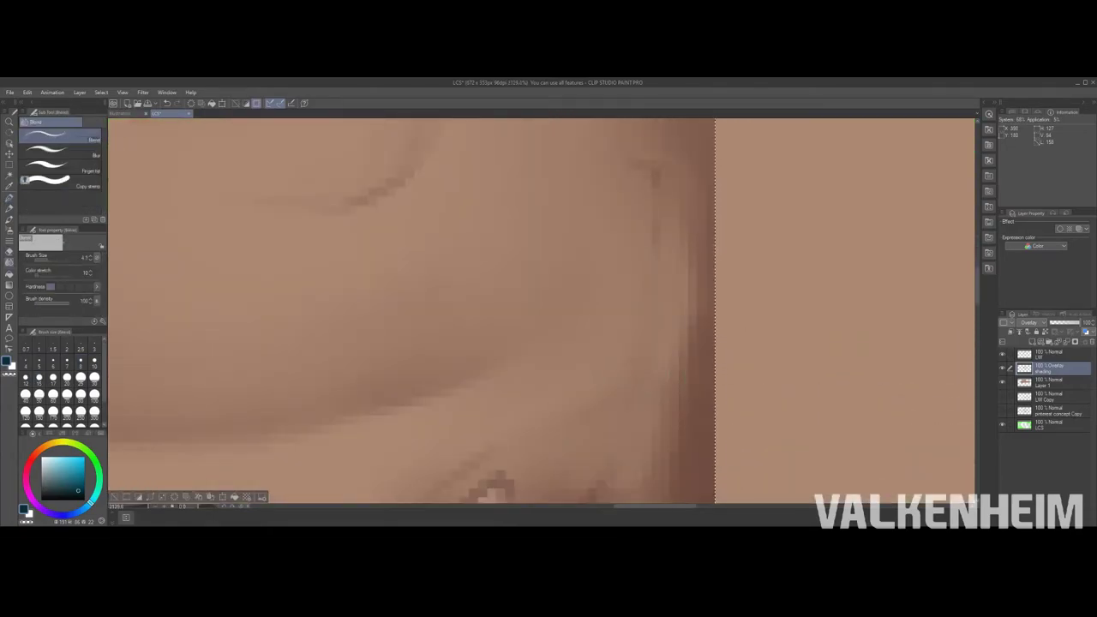
scroll(540, 308, "down", 5)
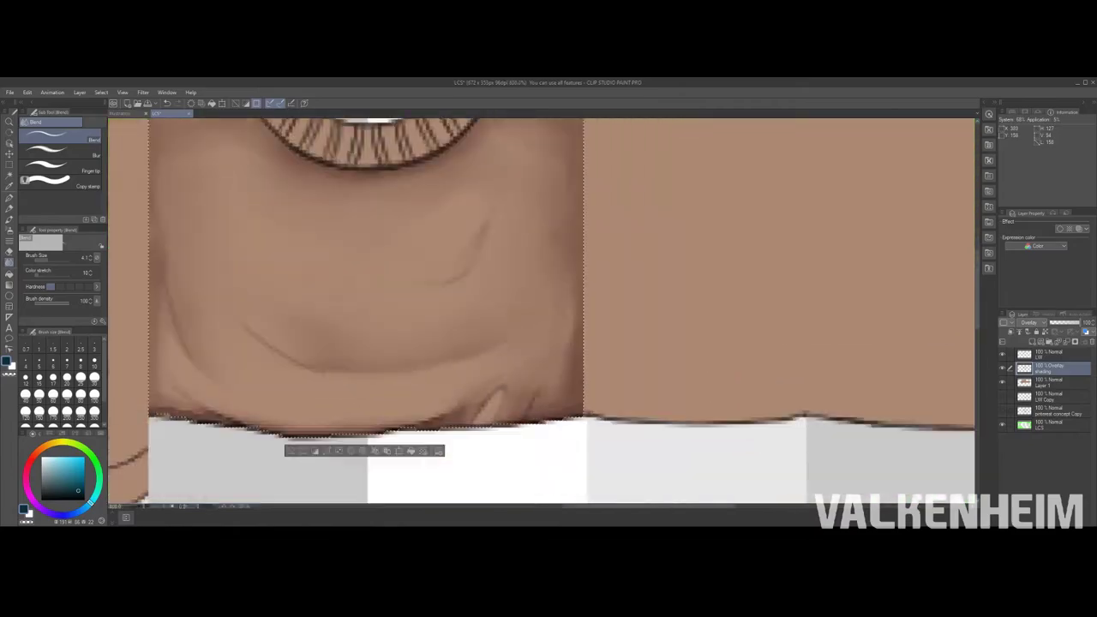
key("b")
scroll(492, 453, "up", 2)
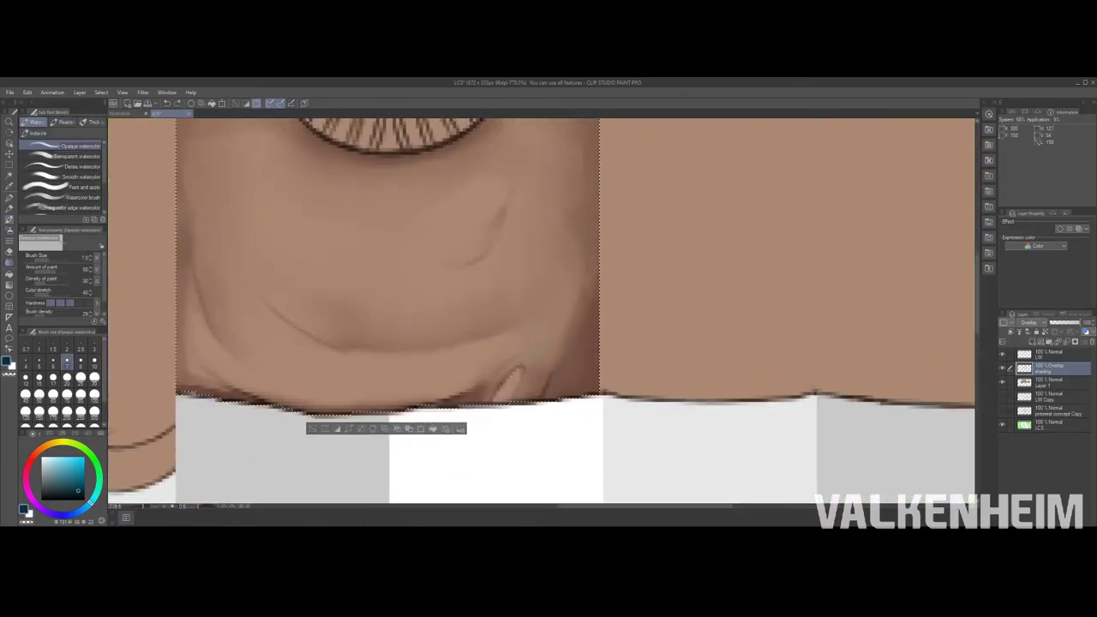
key("e")
key("ctrl+e")
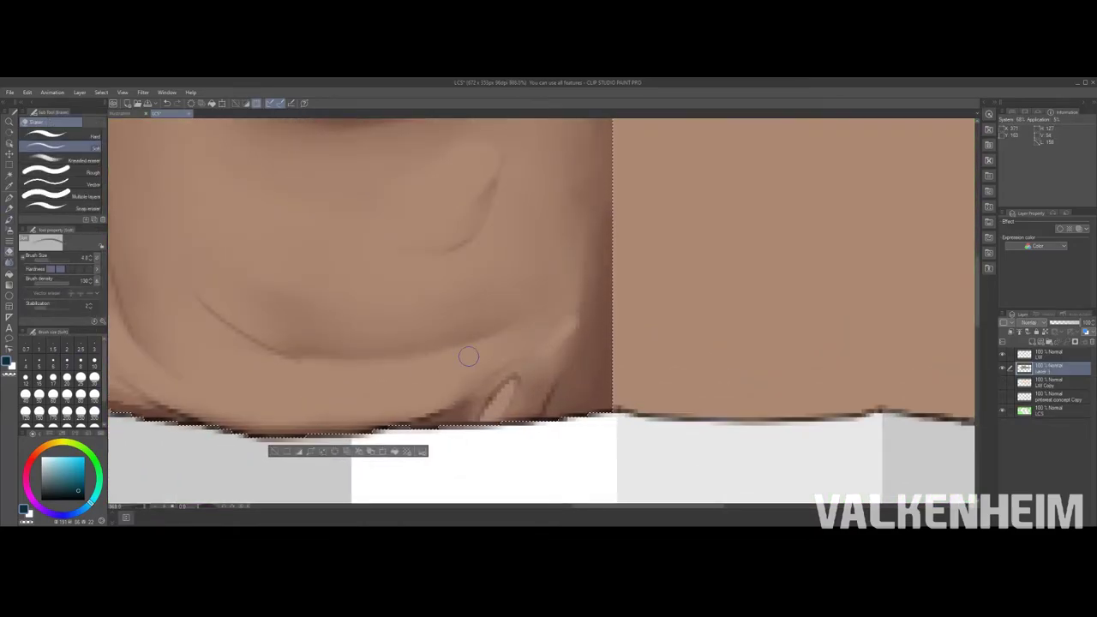
key("ctrl+z")
Step: Smooth the right side shadow with a smaller Blend brush, and refine the chest and belly creases with Opaque watercolor and the Soft eraser
scroll(554, 294, "down", 2)
key("j")
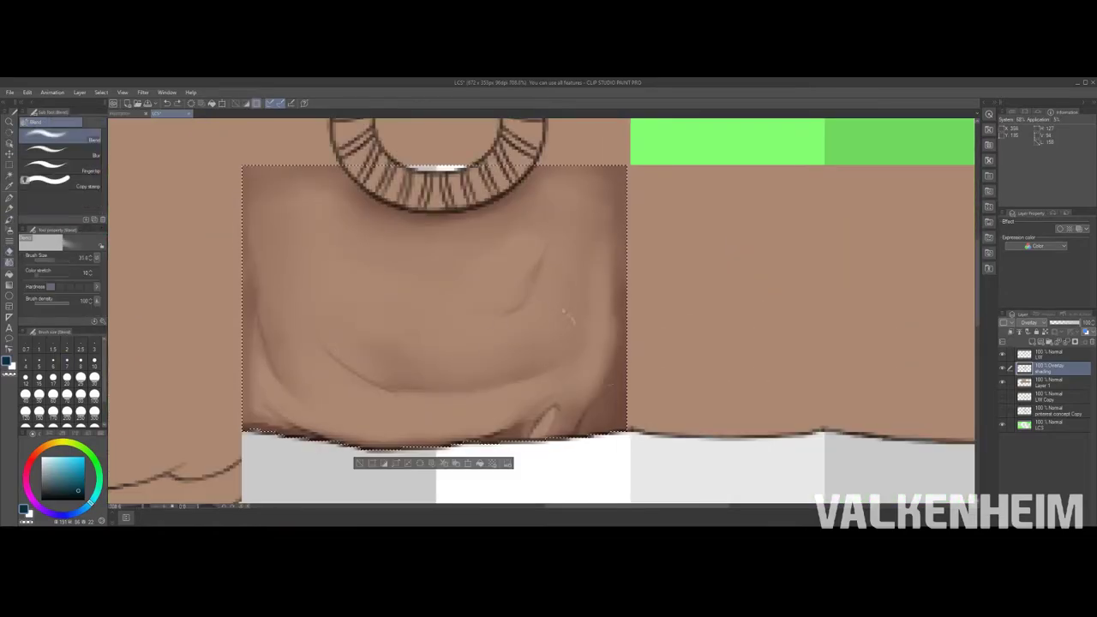
key("[")
key("[")
key("[")
scroll(541, 308, "down", 5)
scroll(541, 308, "up", 5)
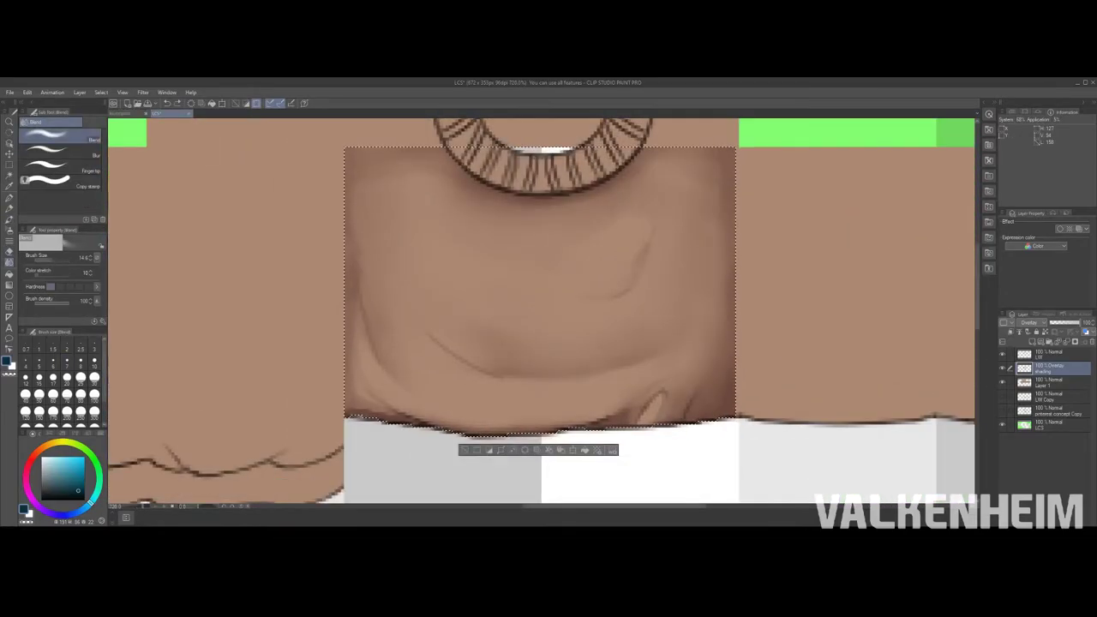
key("b")
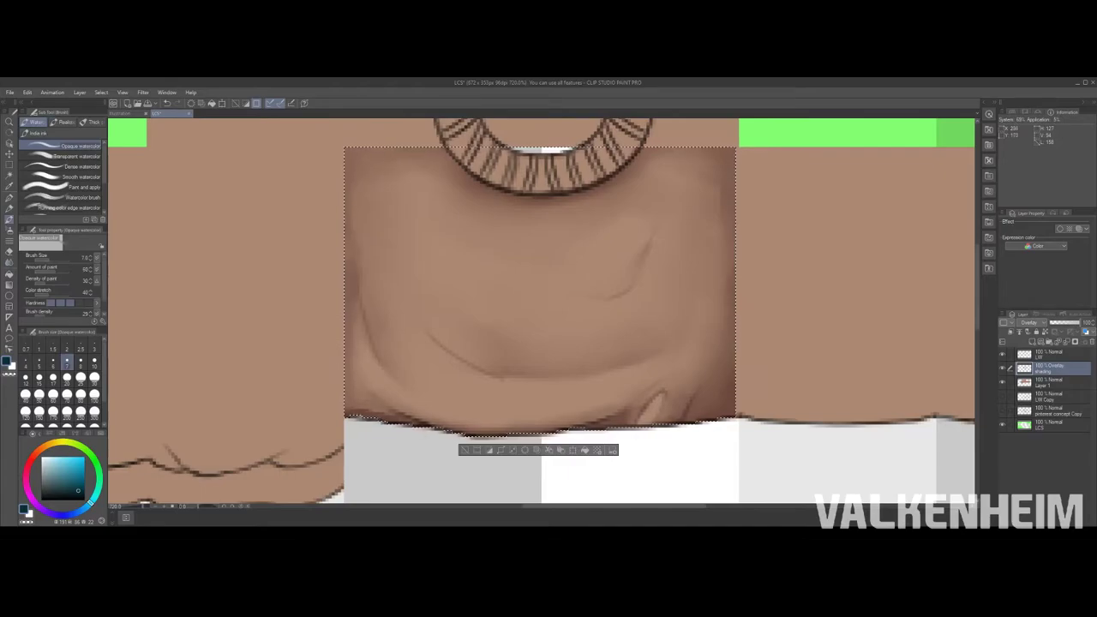
key("e")
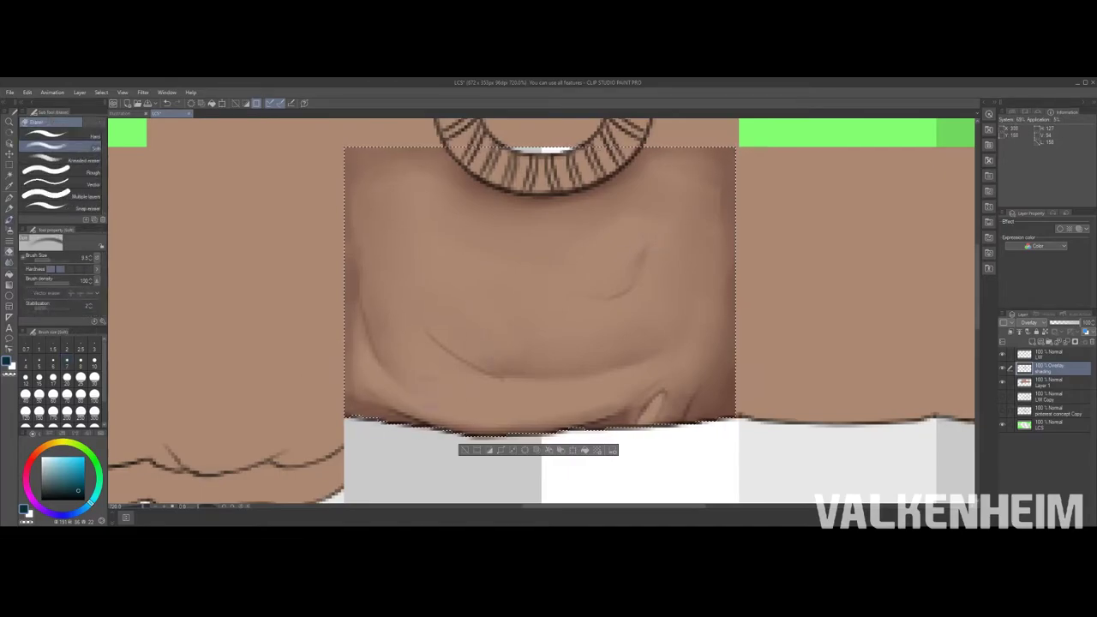
Step: Add an Add (Glow) layer above the shading, and airbrush pale highlights along the belly fold near the hem
key("b")
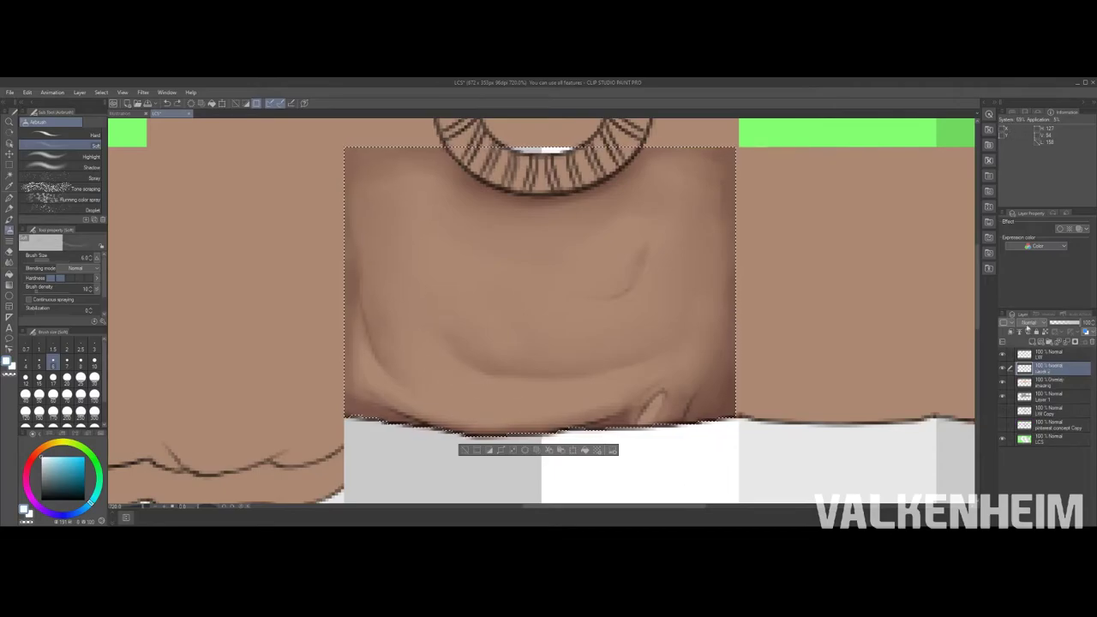
key("alt")
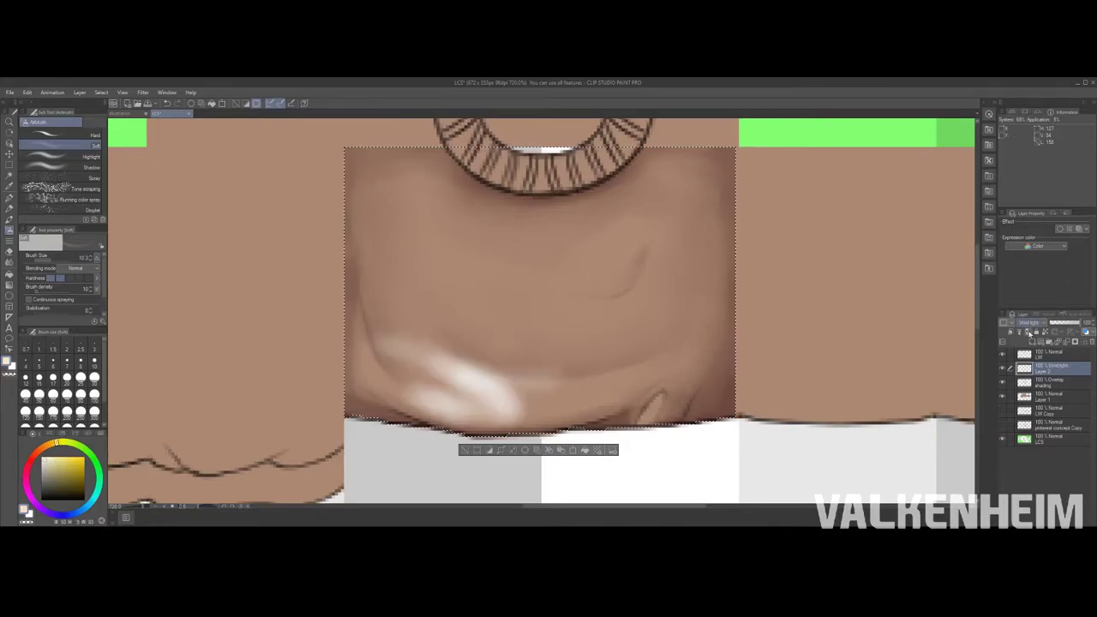
key("e")
key("b")
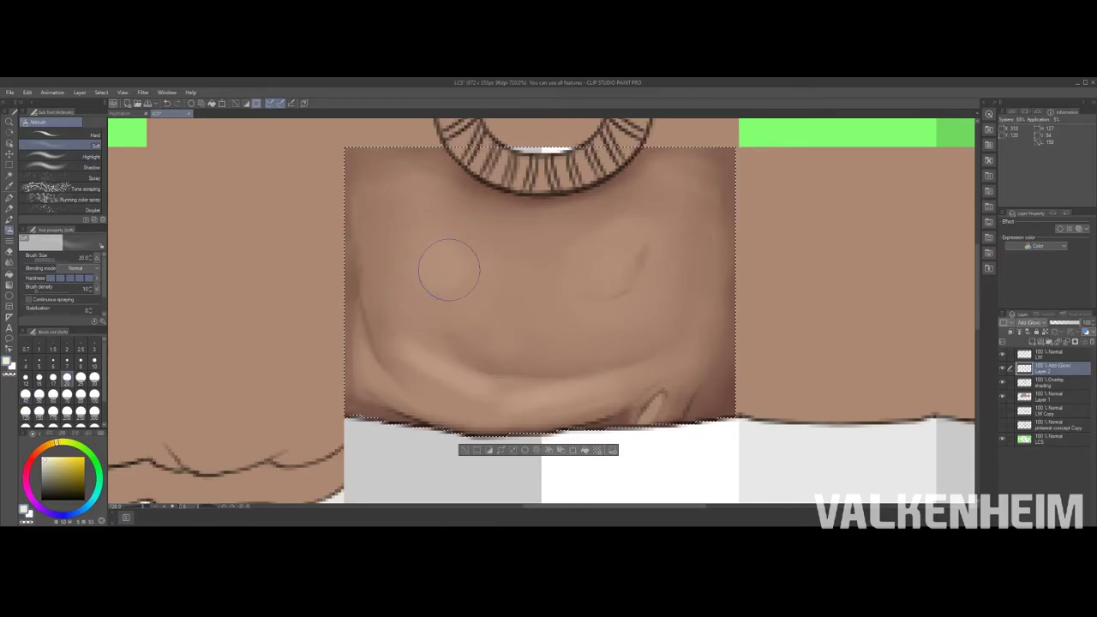
Step: Build up soft highlights on the chest and lower-left fold with the Soft airbrush and Opaque watercolor, fading them with the Soft eraser
scroll(449, 269, "down", 2)
key("e")
key("b")
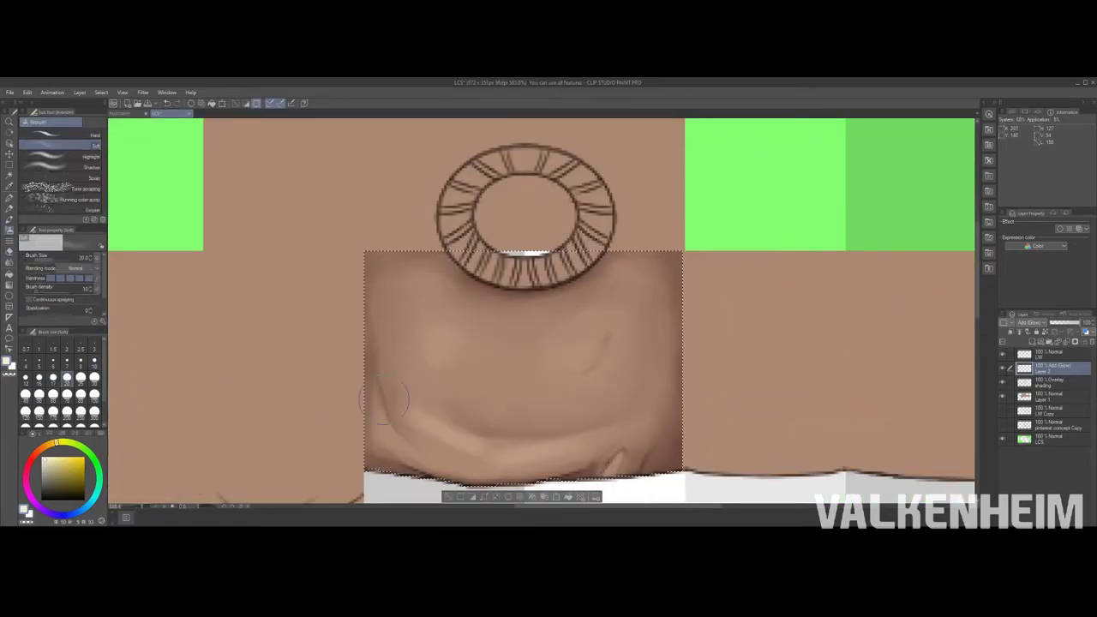
scroll(455, 342, "down", 5)
scroll(456, 342, "up", 6)
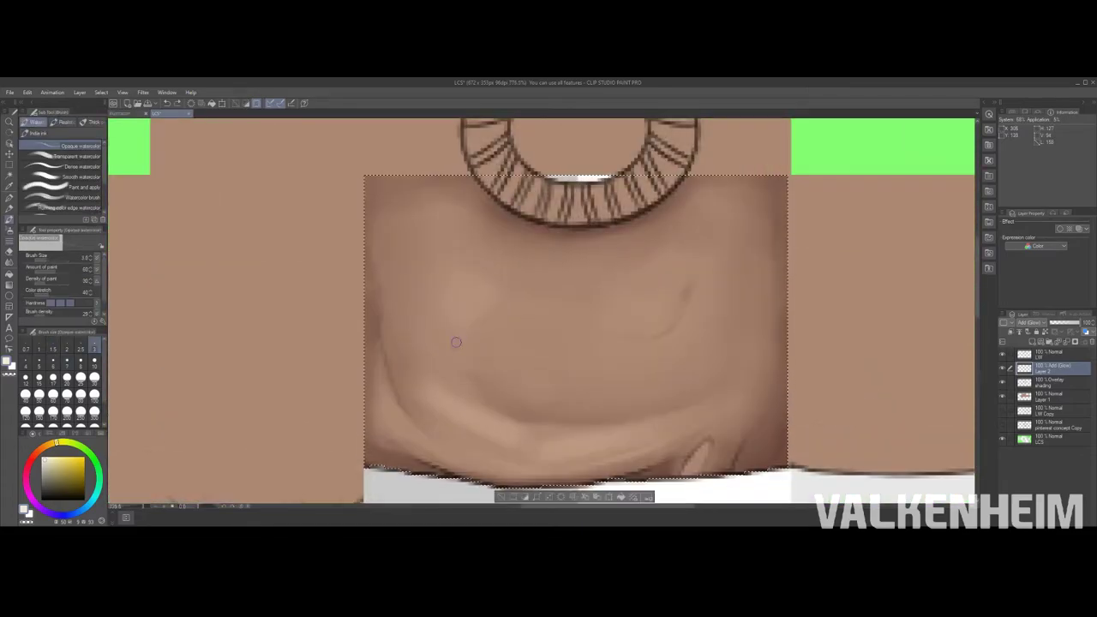
scroll(477, 350, "down", 5)
scroll(476, 349, "up", 4)
key("e")
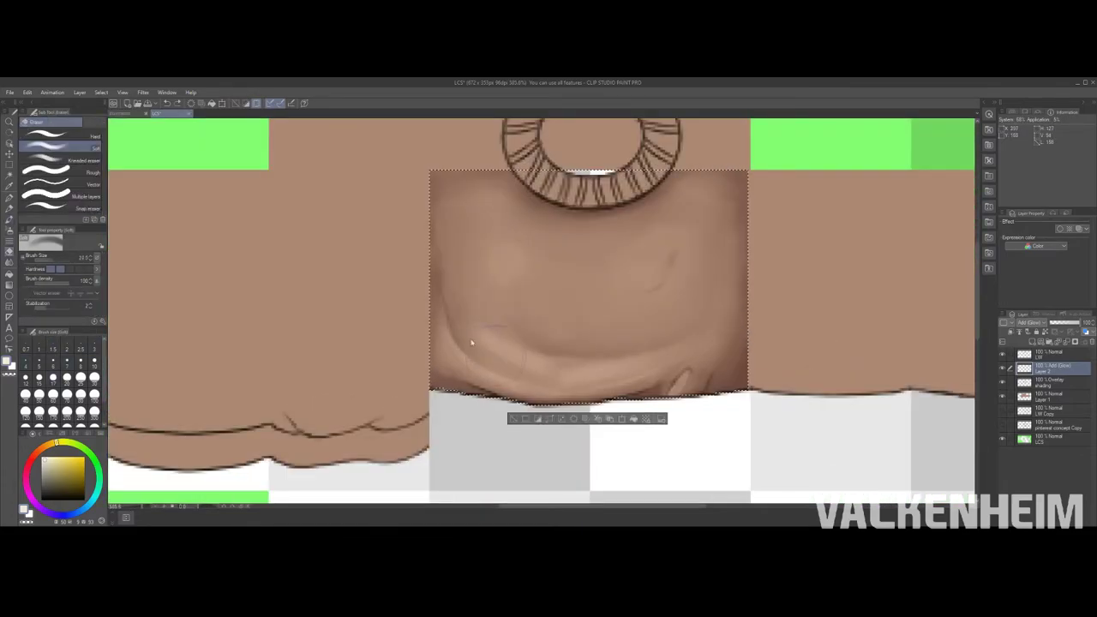
Step: Erase the crease on the right side of the chest from the shading layer, and return to the Add (Glow) layer
scroll(548, 326, "down", 5)
scroll(548, 325, "up", 5)
key("alt+bracketleft")
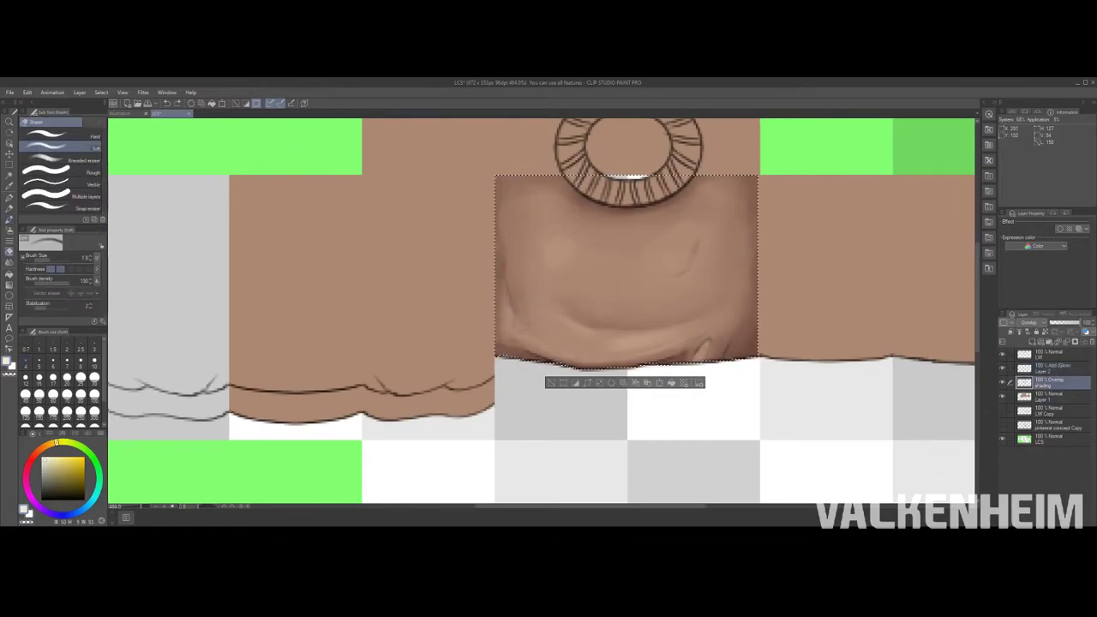
key("alt+bracketleft")
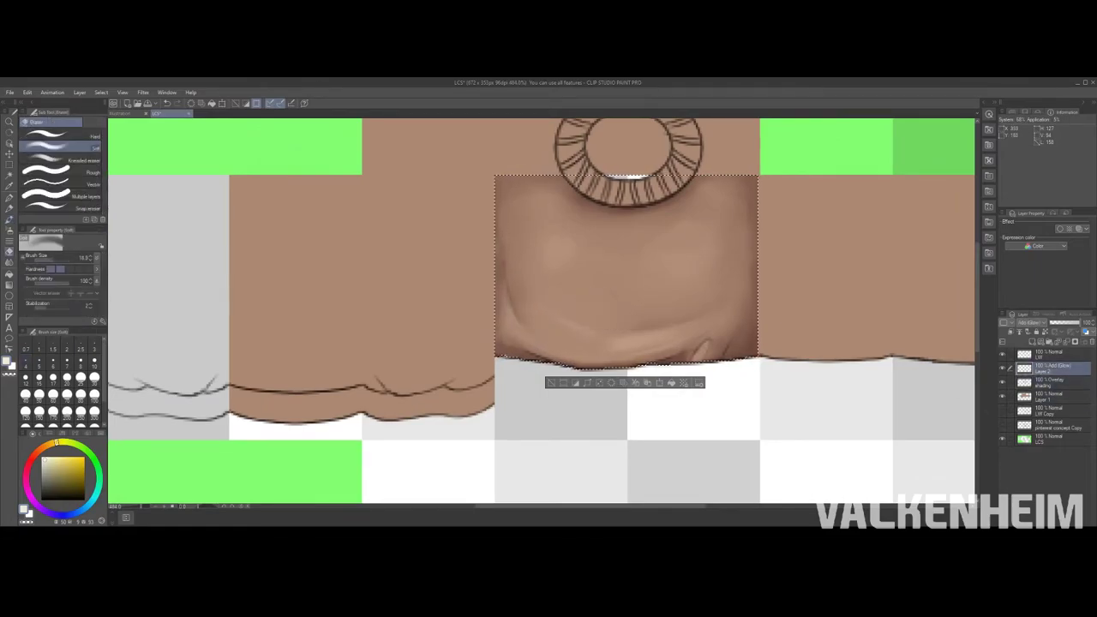
Step: Clear the selection, and add two clipped Overlay texture layers at 22% and 6% opacity above the brown fill layer
key("b")
key("ctrl+d")
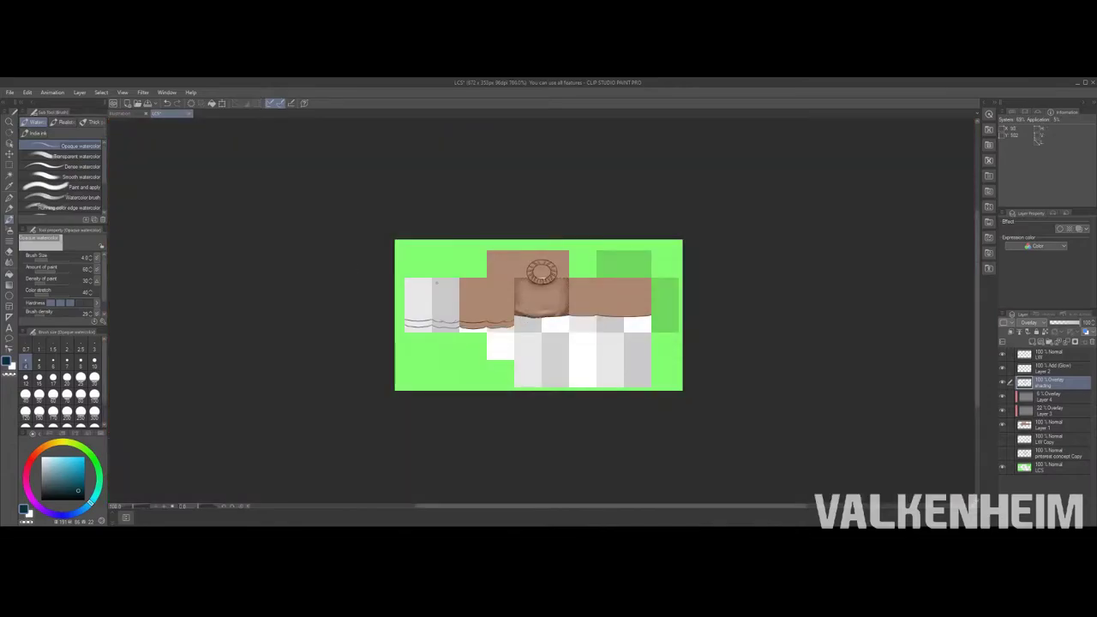
Step: Erase the left and middle belly shadow on the shading layer, and draw a thin fold line down the right side
key("e")
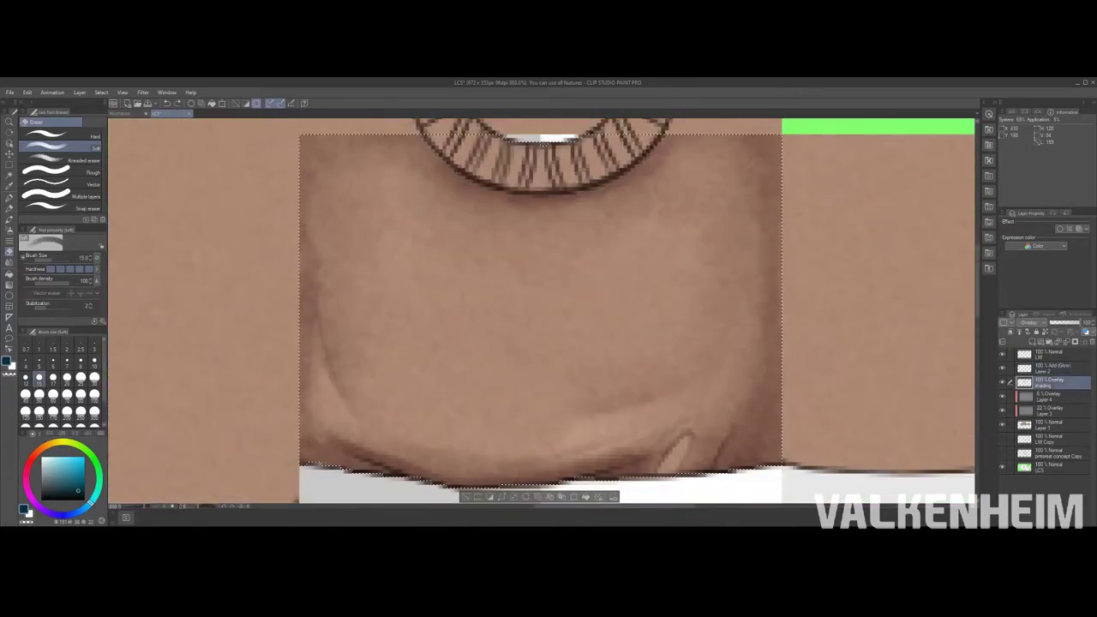
key("p")
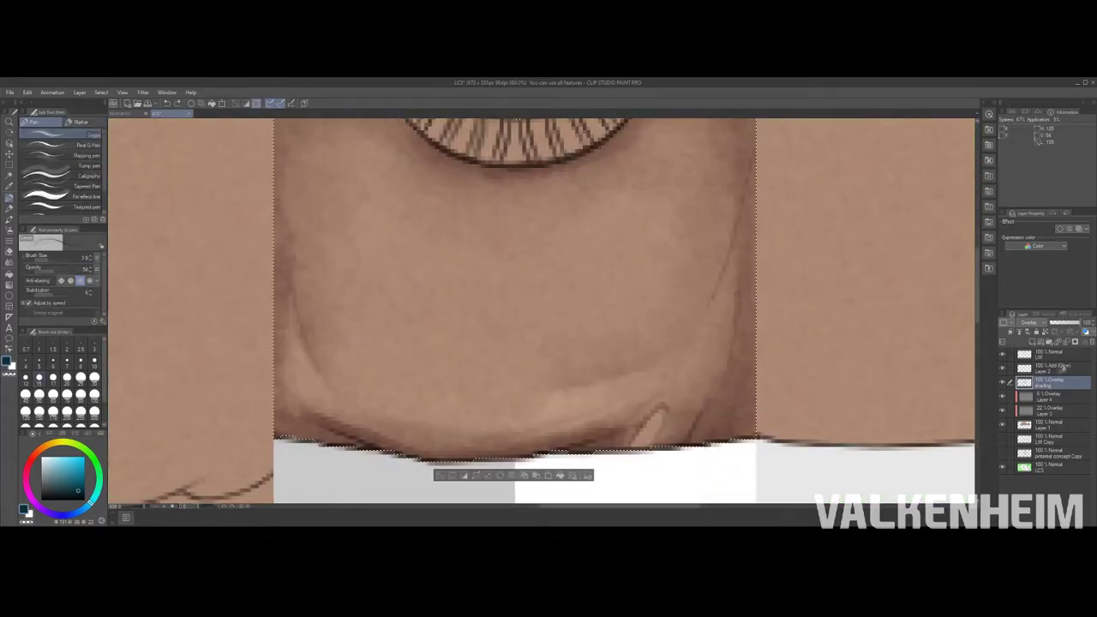
key("e")
Step: Airbrush vertical highlights along both sides of the shirt front on the Add (Glow) layer, and soften them with Blend
key("alt+bracketright")
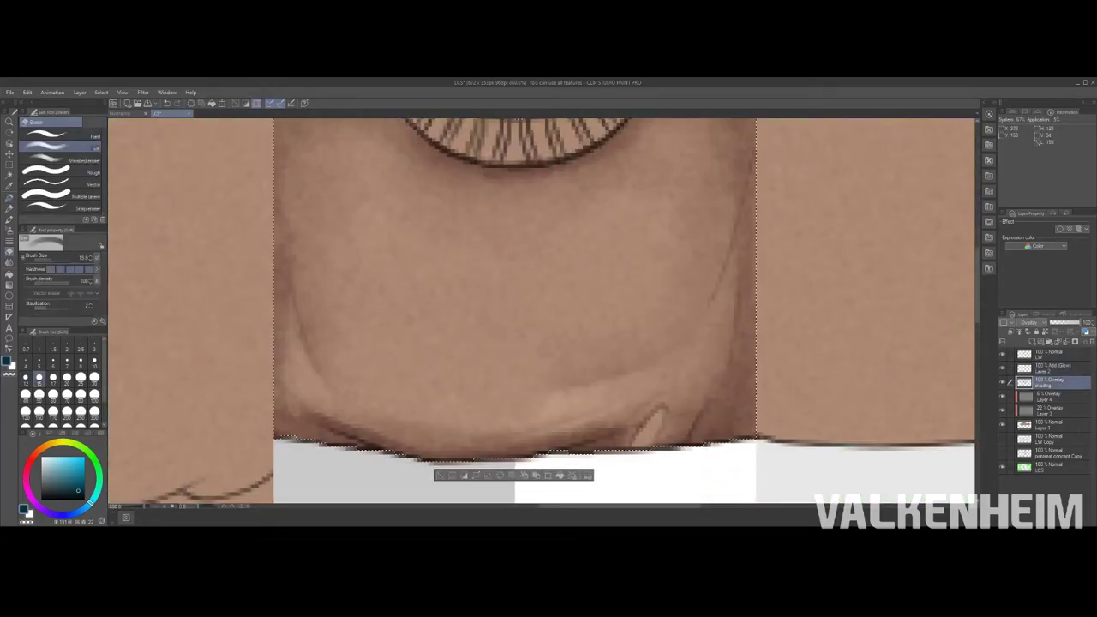
key("b")
mouse_move(313, 257)
left_mouse_down()
mouse_move(364, 356)
mouse_move(319, 206)
left_mouse_up()
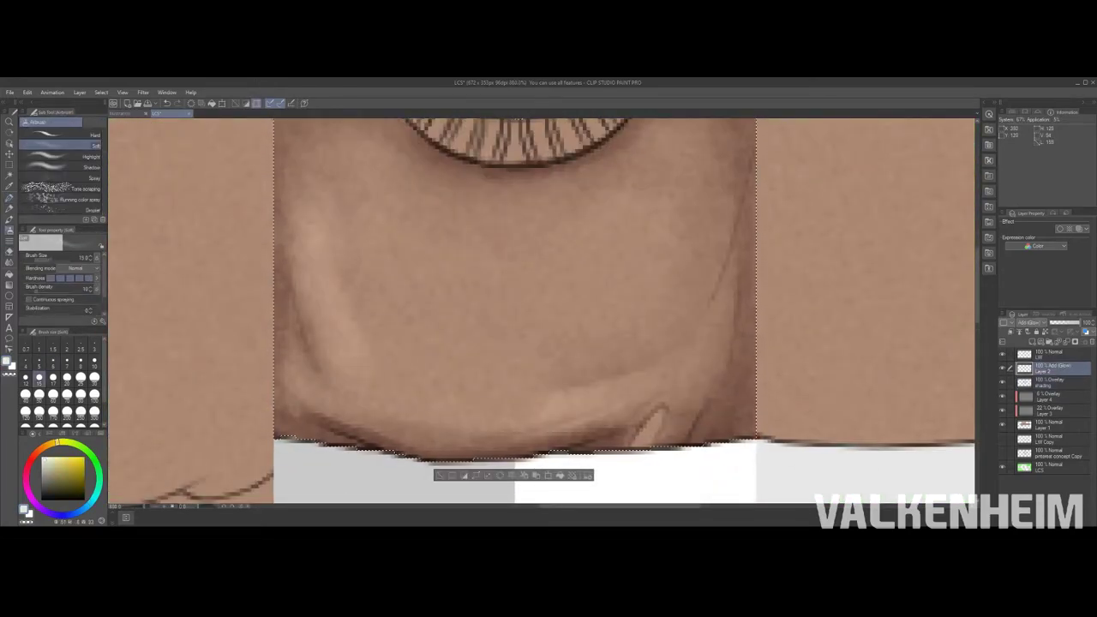
left_click_drag(685, 326, 685, 240)
scroll(674, 415, "down", 3)
key("j")
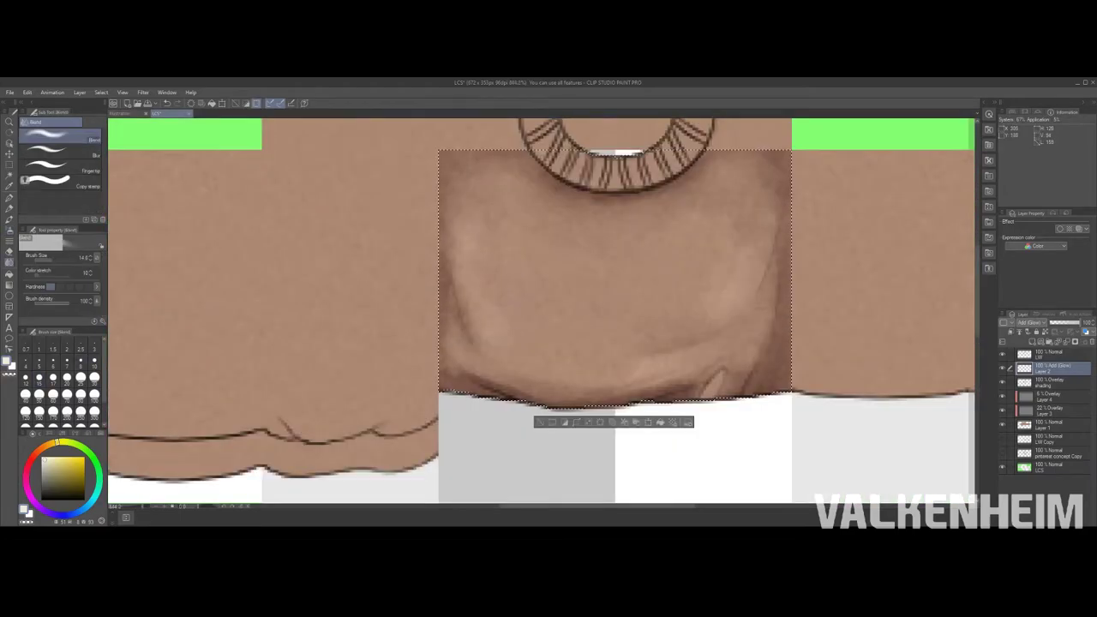
scroll(519, 343, "up", 3)
key("b")
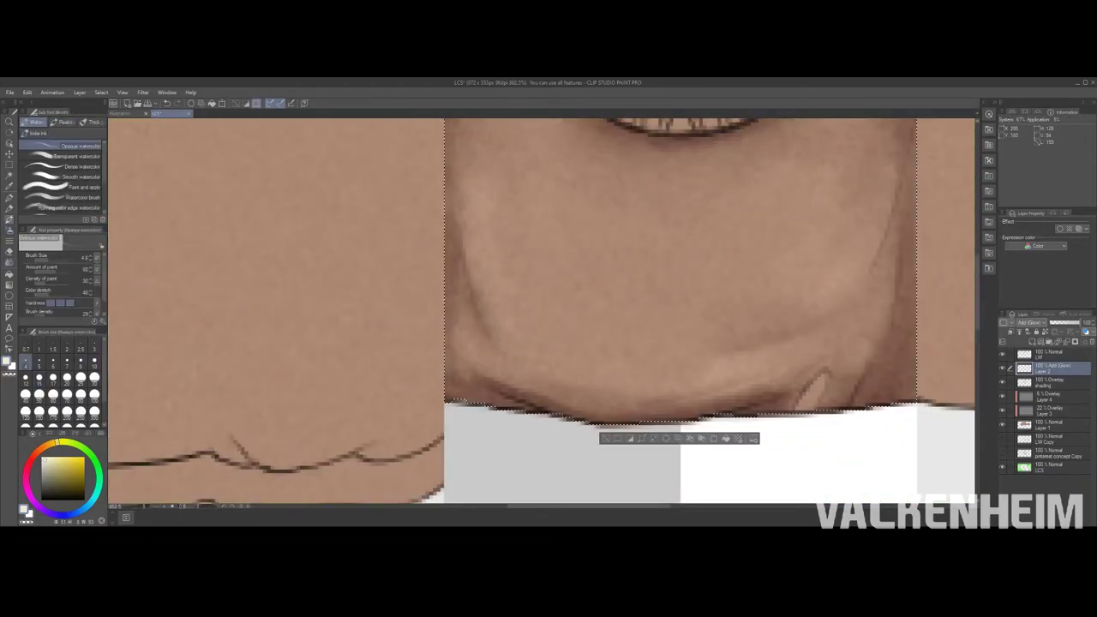
Step: Soften the highlights near the shirt front's hem on the Add (Glow) layer with Blend
key("j")
scroll(542, 313, "down", 3)
scroll(542, 314, "up", 3)
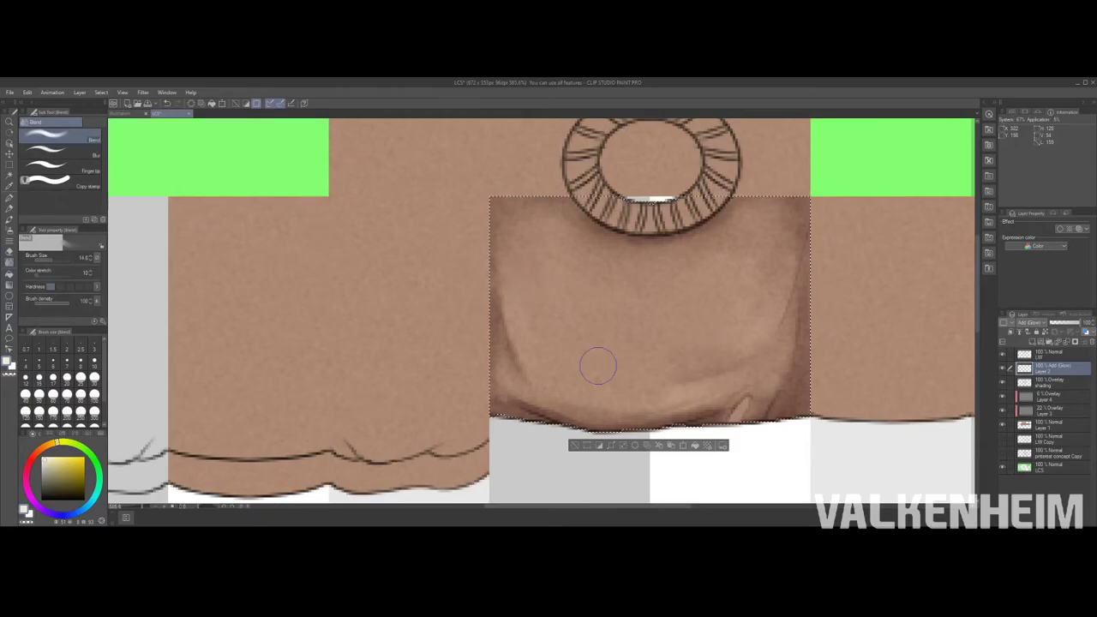
Step: Paint a curved shadow band across the chest below the collar on the shading layer, and soften it with Blend
key("alt+[")
key("e")
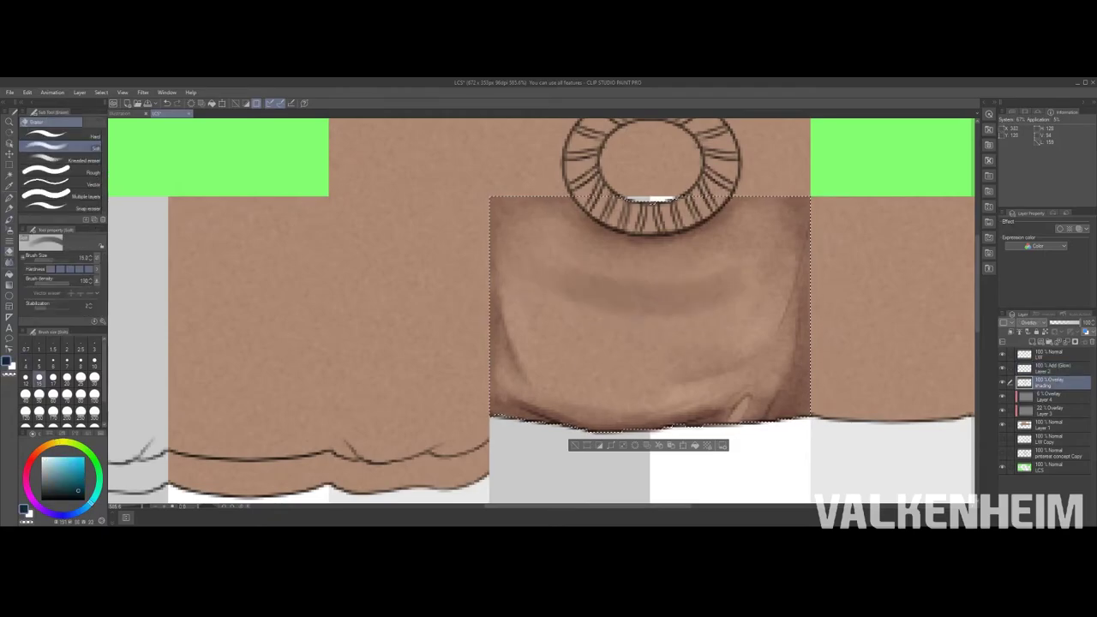
left_click_drag(567, 302, 660, 302)
scroll(541, 313, "down", 3)
scroll(541, 313, "up", 3)
key("j")
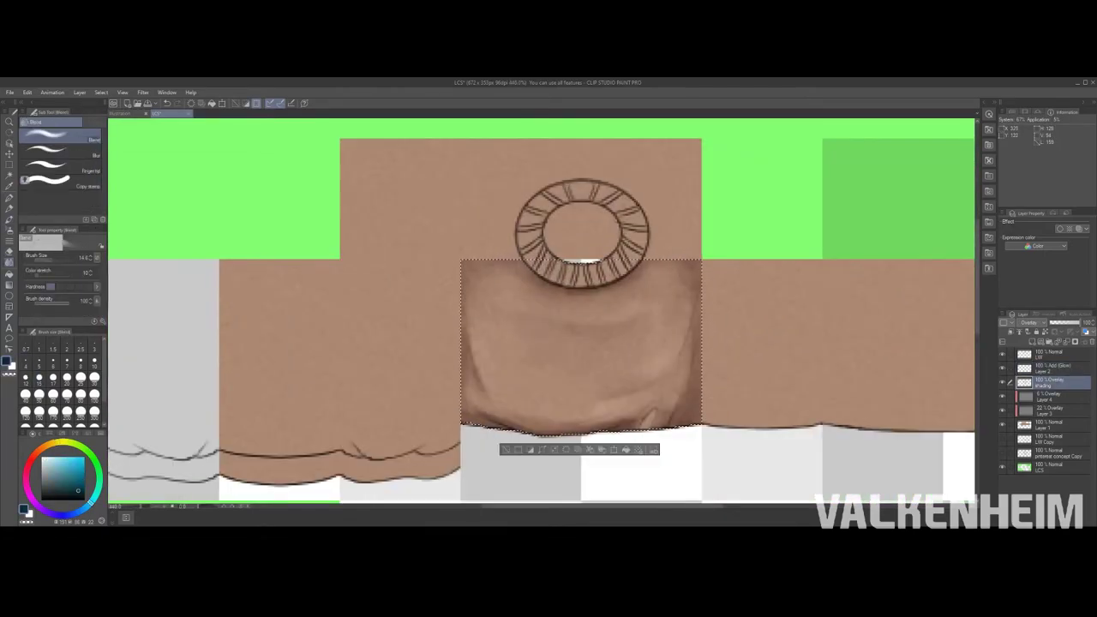
Step: Airbrush a curved highlight between the collar and the chest shadow on the Add (Glow) layer, and blend it
scroll(556, 326, "up", 3)
key("b")
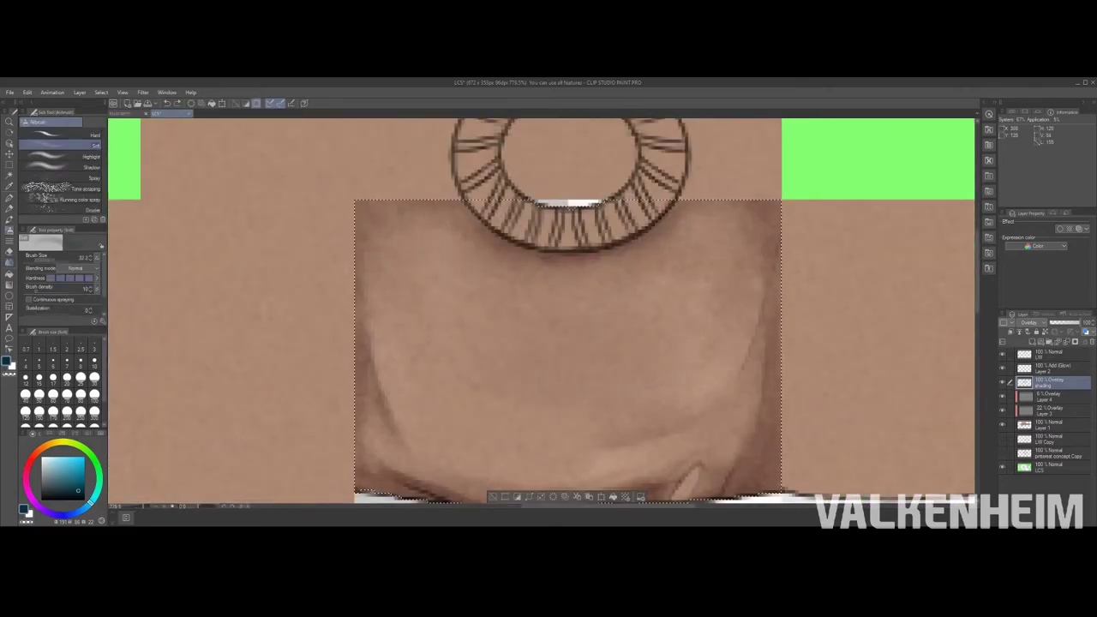
key("alt+]")
key("j")
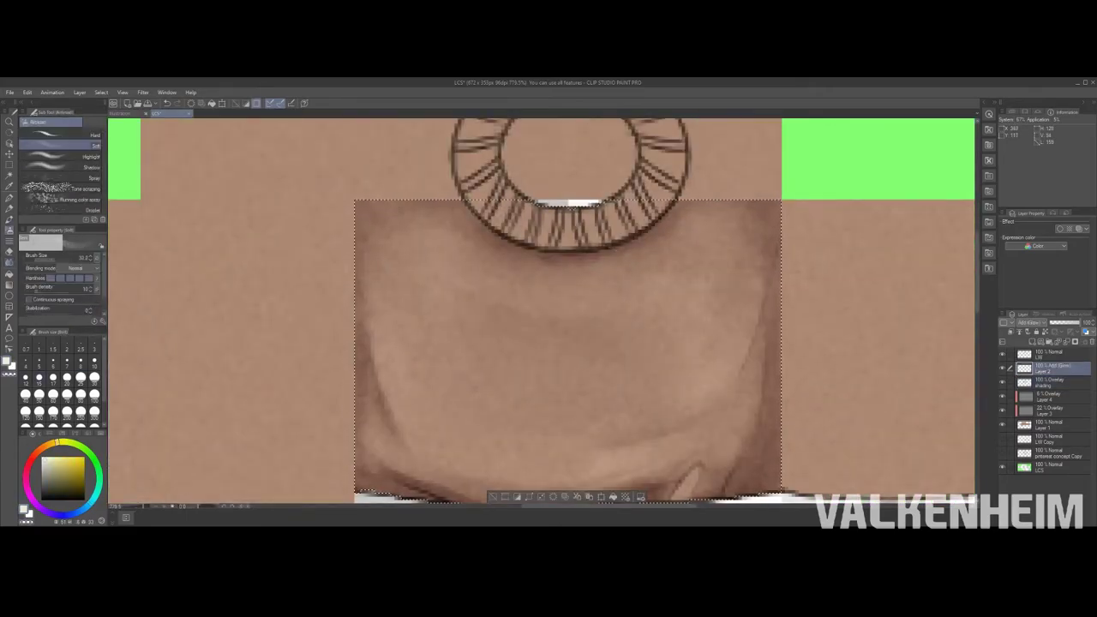
left_click_drag(557, 300, 541, 231)
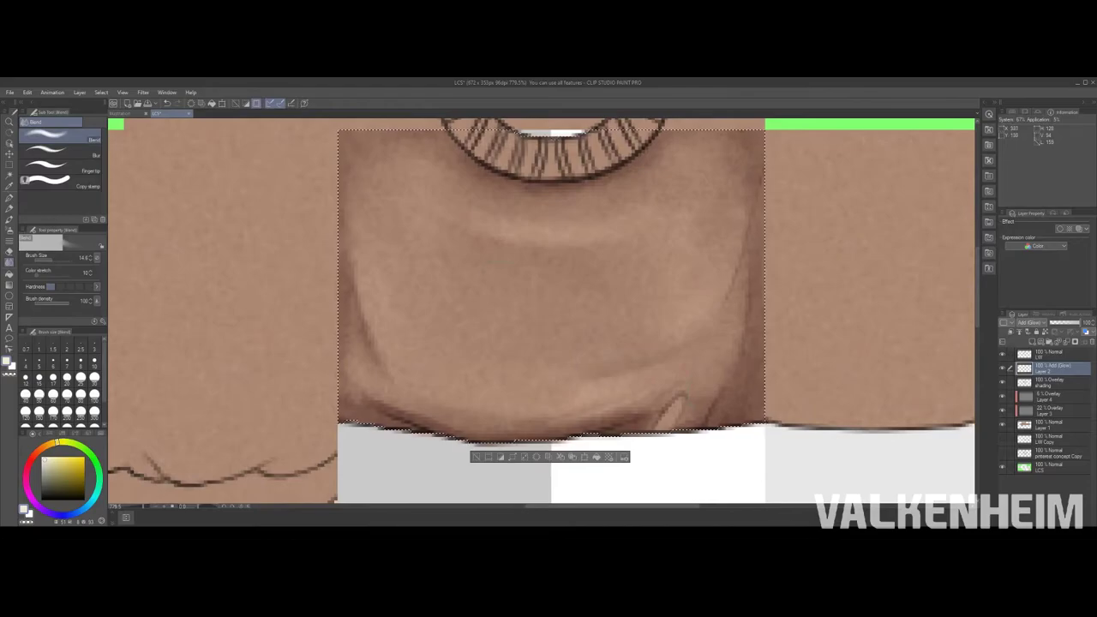
scroll(544, 313, "down", 6)
scroll(544, 312, "up", 5)
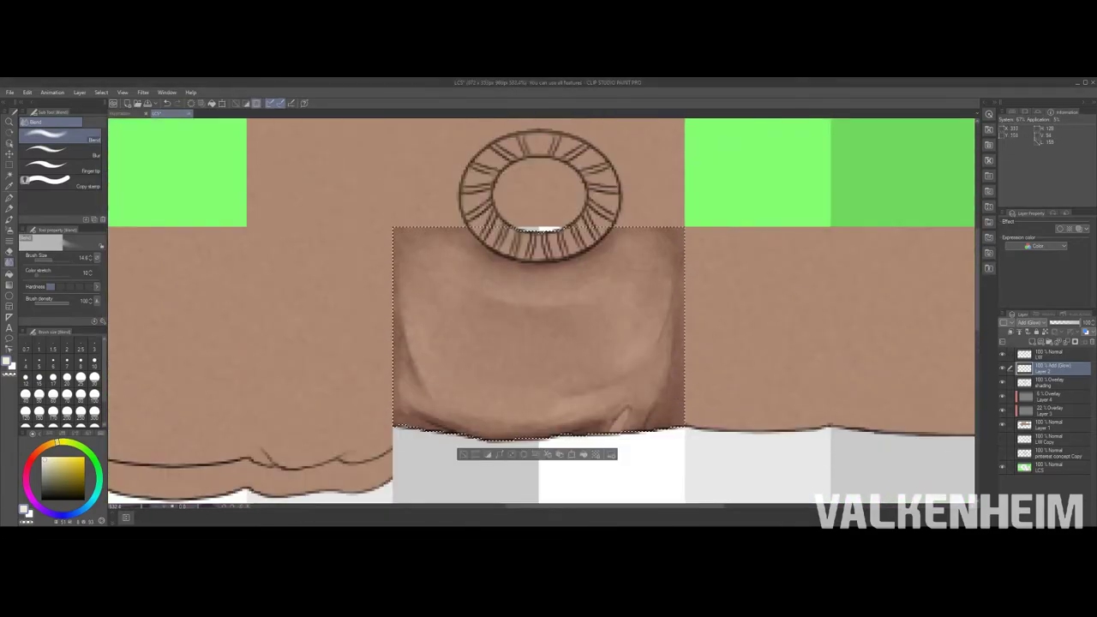
Step: Deepen the shadows along the sides and around the collar on the shading layer with Opaque watercolor, and soften them with the soft eraser
key("alt+[")
scroll(544, 313, "down", 6)
scroll(544, 313, "up", 7)
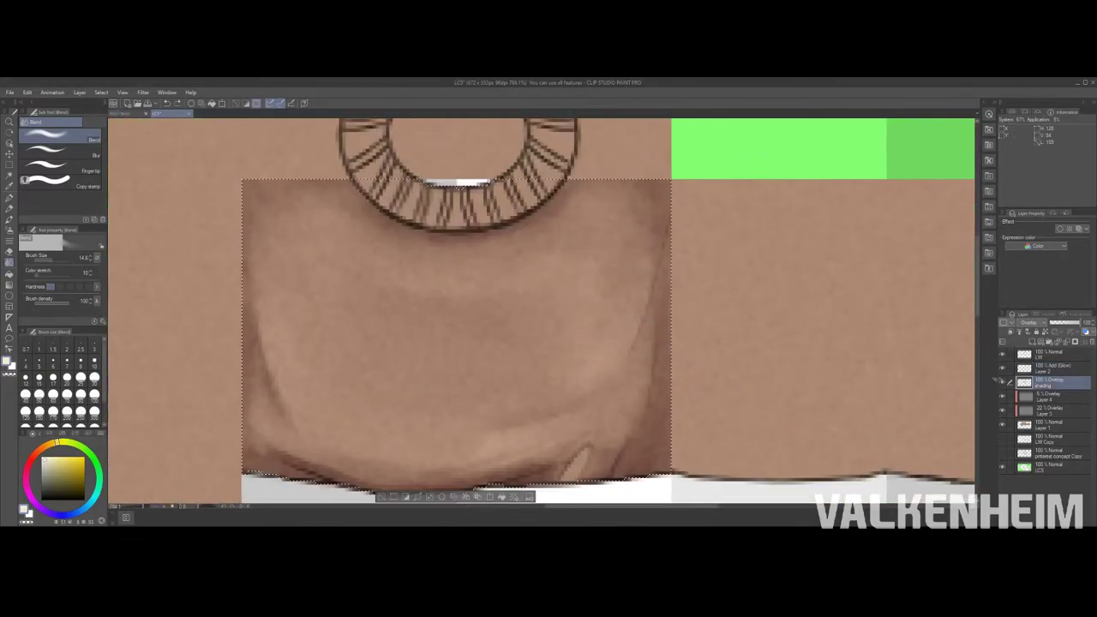
key("b")
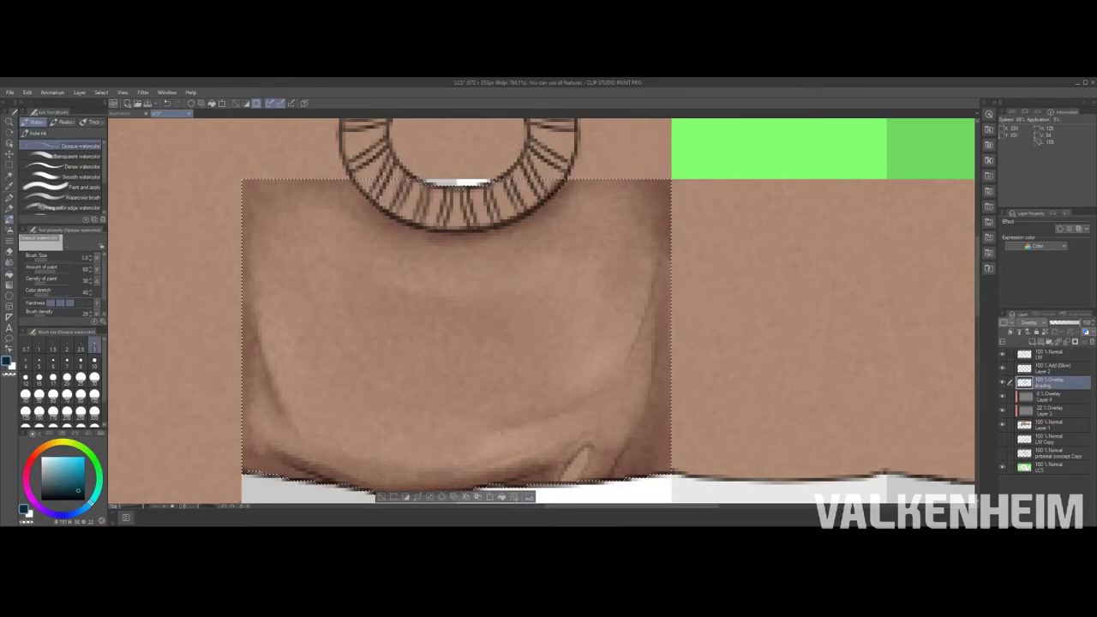
scroll(573, 338, "down", 5)
scroll(573, 338, "up", 5)
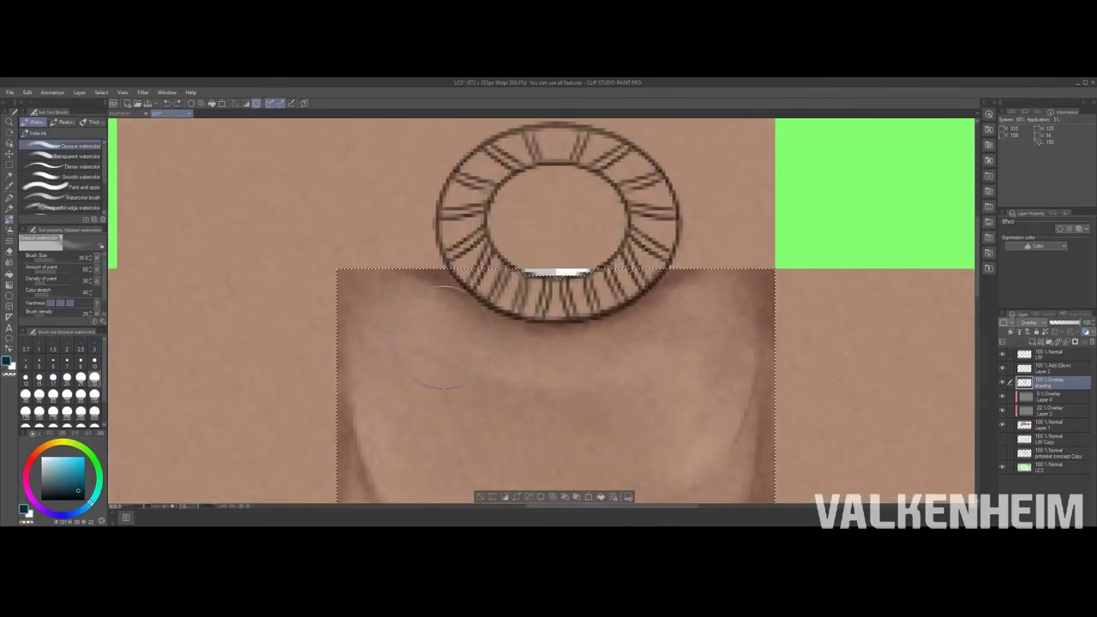
key("e")
scroll(574, 338, "down", 4)
scroll(574, 337, "up", 2)
scroll(465, 419, "up", 1)
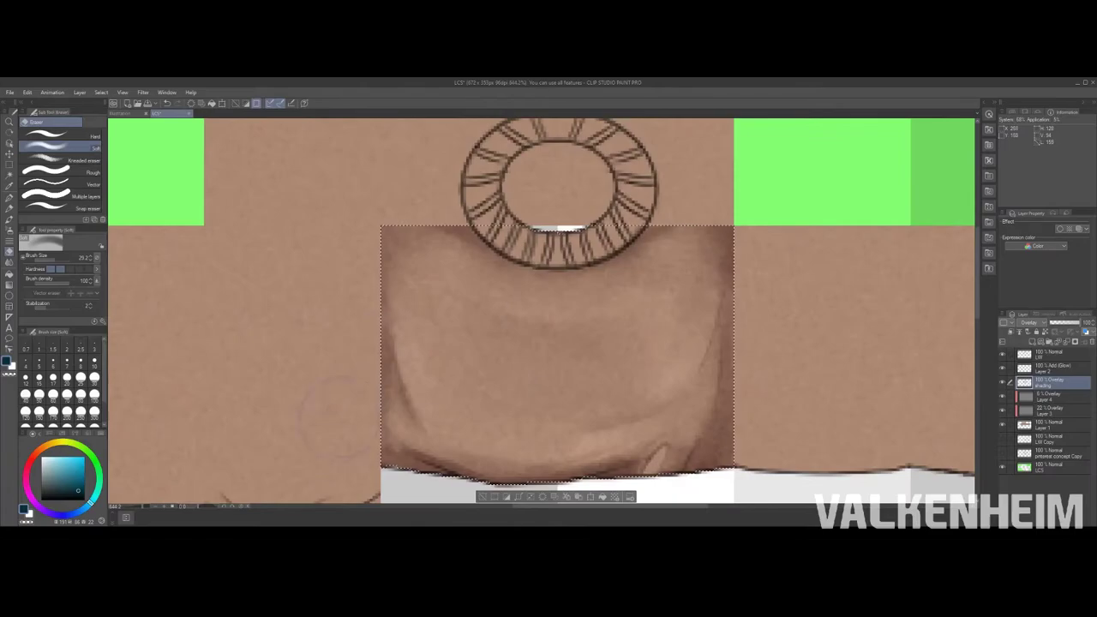
Step: Paint a diagonal fold shadow from the left chest to the middle of the hem on the shading layer, and blend it
key("b")
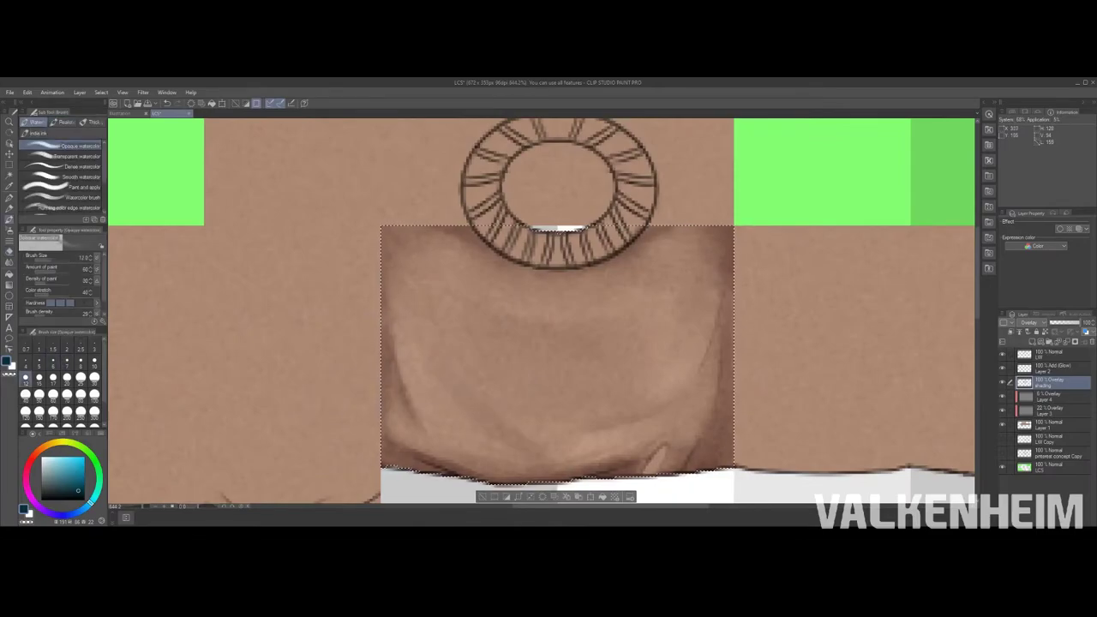
key("b")
scroll(662, 155, "down", 3)
scroll(662, 154, "up", 2)
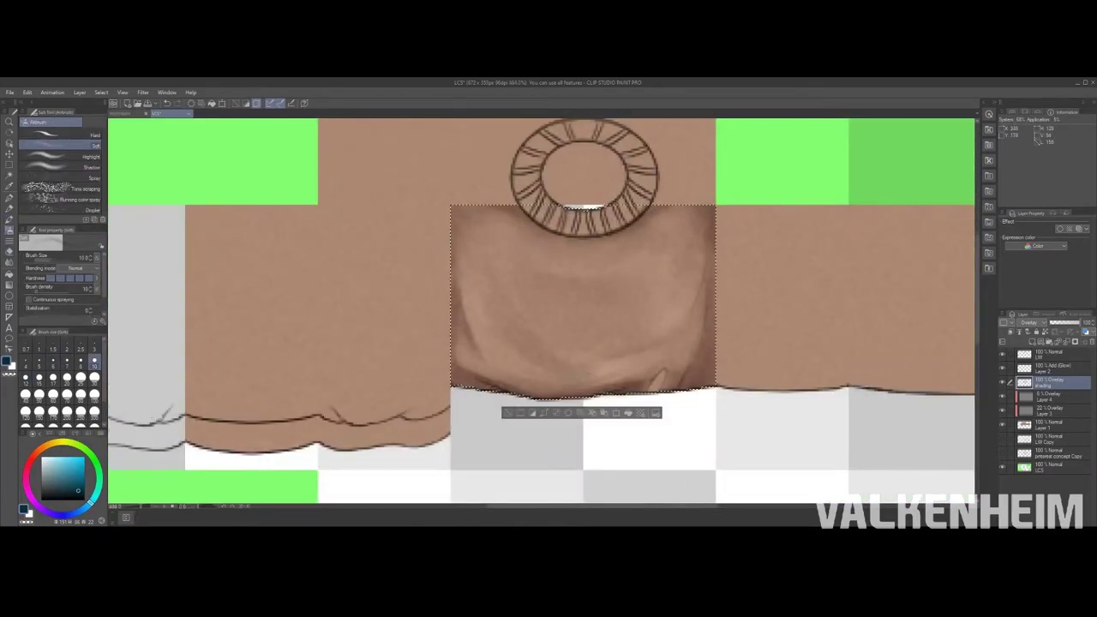
scroll(578, 350, "up", 2)
key("j")
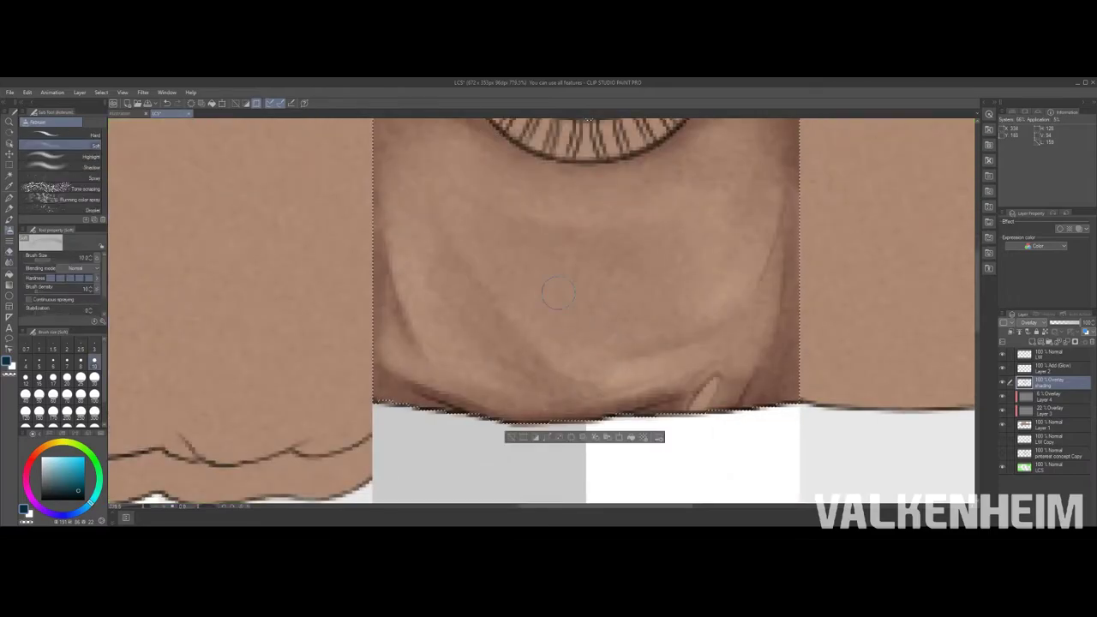
key("p")
scroll(548, 308, "down", 4)
scroll(548, 309, "up", 5)
key("j")
scroll(548, 308, "down", 3)
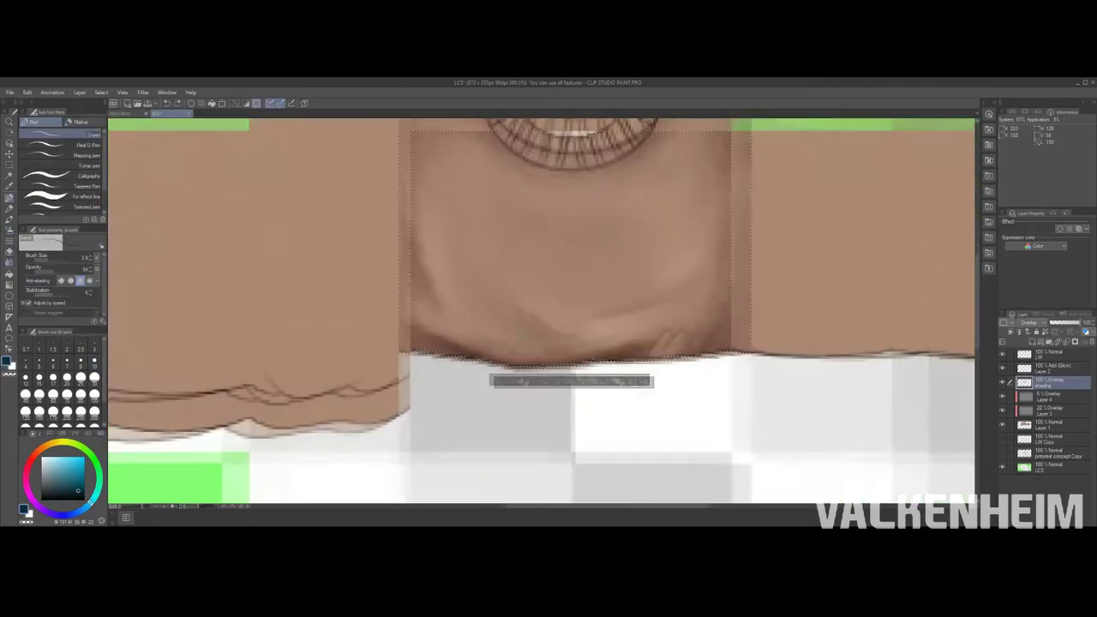
scroll(548, 309, "up", 3)
Step: Airbrush a highlight along the left diagonal fold on the Add (Glow) layer, blend it, and thin it with the soft eraser
key("alt+bracketright")
scroll(638, 328, "down", 3)
key("b")
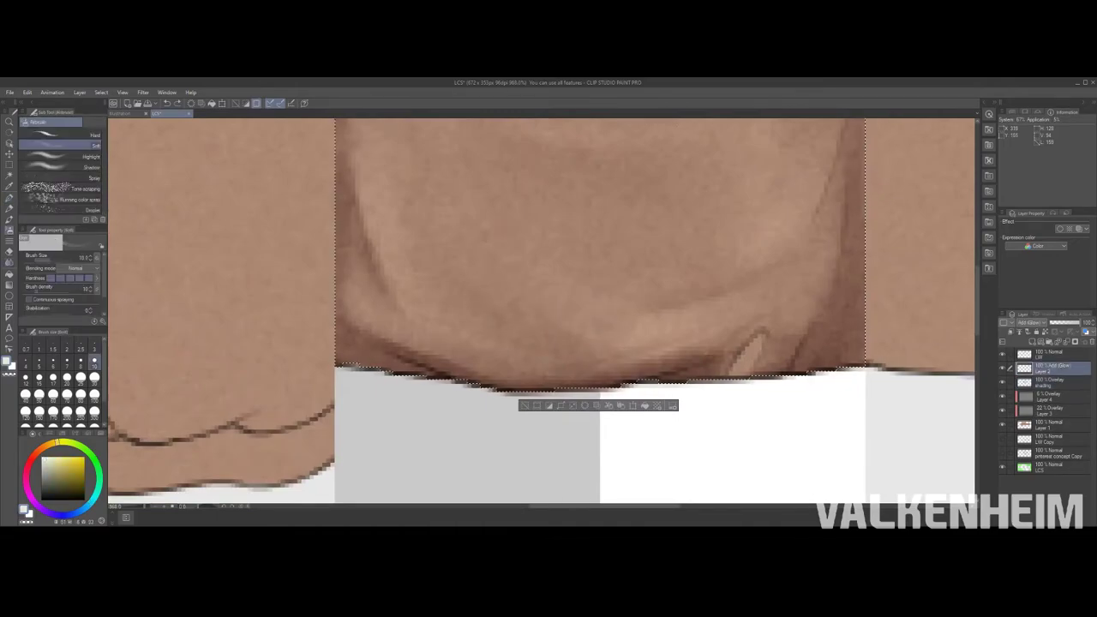
scroll(548, 308, "up", 3)
scroll(437, 240, "down", 4)
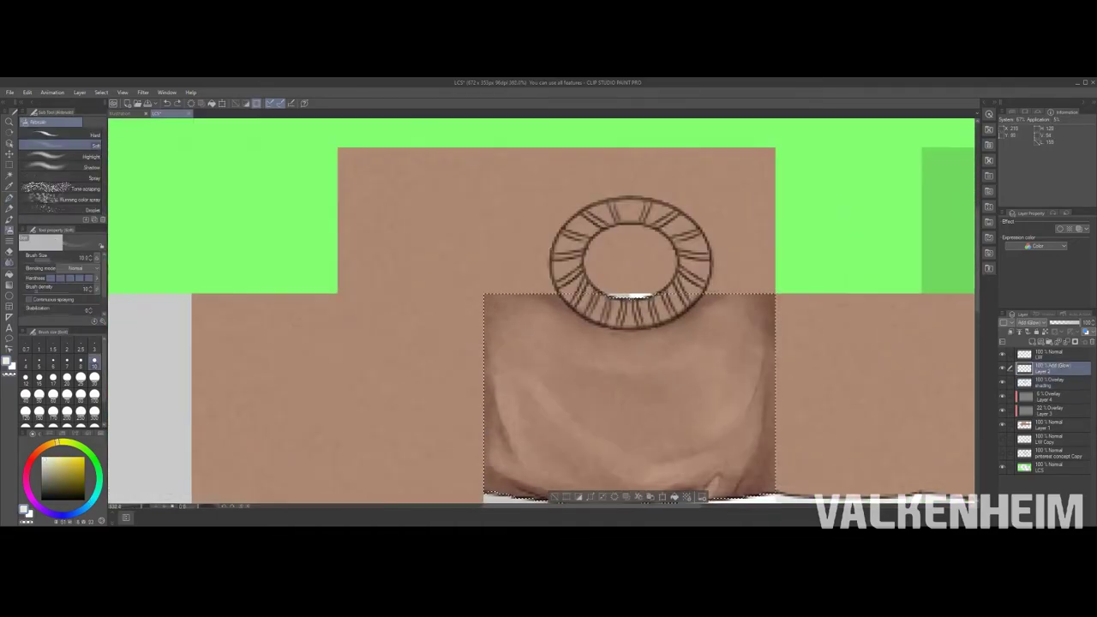
key("j")
scroll(436, 240, "down", 1)
scroll(573, 326, "up", 4)
key("e")
scroll(573, 326, "down", 4)
scroll(588, 338, "up", 4)
scroll(608, 332, "up", 1)
Step: Build up the belly and lower fold shadows on the shading layer with the soft airbrush at size 10
key("alt+bracketleft")
key("x")
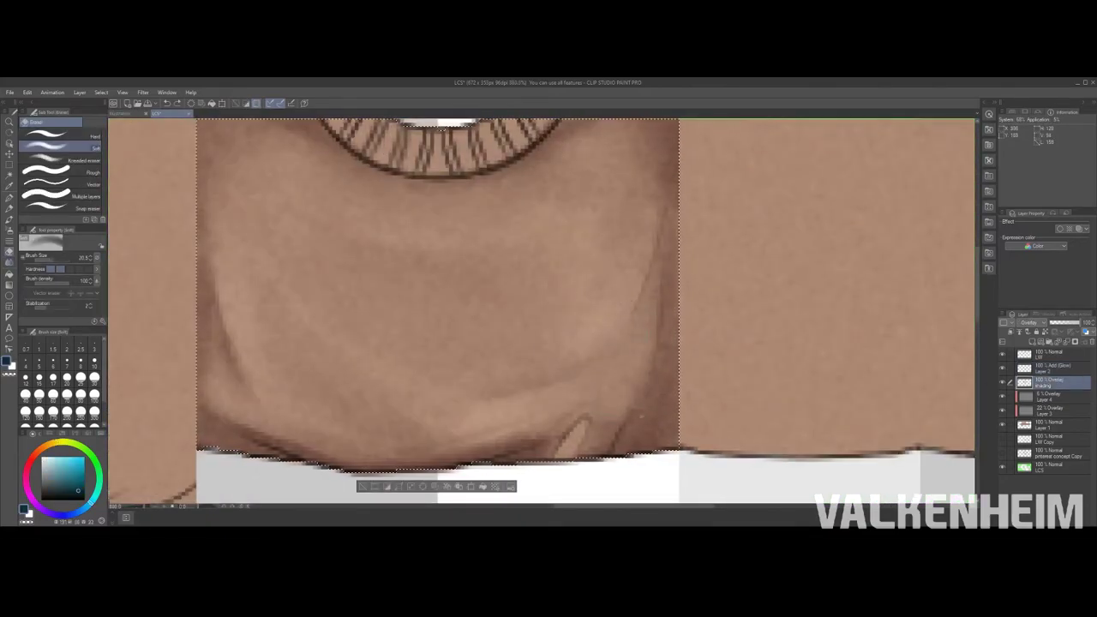
key("b")
scroll(492, 332, "down", 4)
scroll(493, 332, "up", 4)
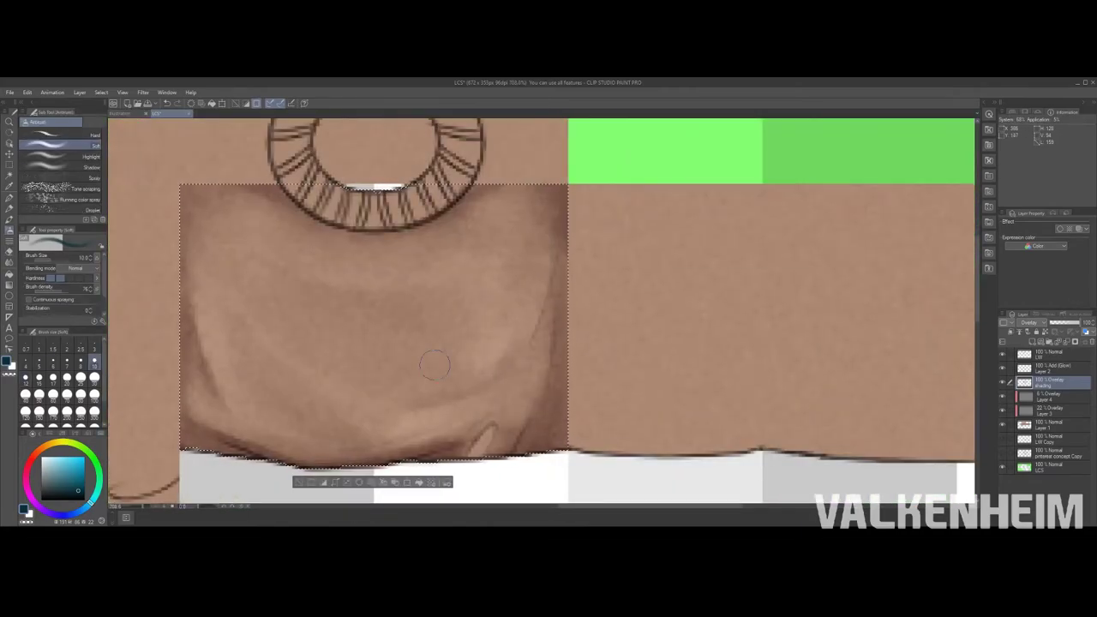
scroll(462, 323, "down", 4)
scroll(463, 323, "up", 5)
Step: Airbrush further fold highlights on the lower shirt front on the Add (Glow) layer, and smooth them with the Fingertip blending tool
key("alt+bracketright")
key("x")
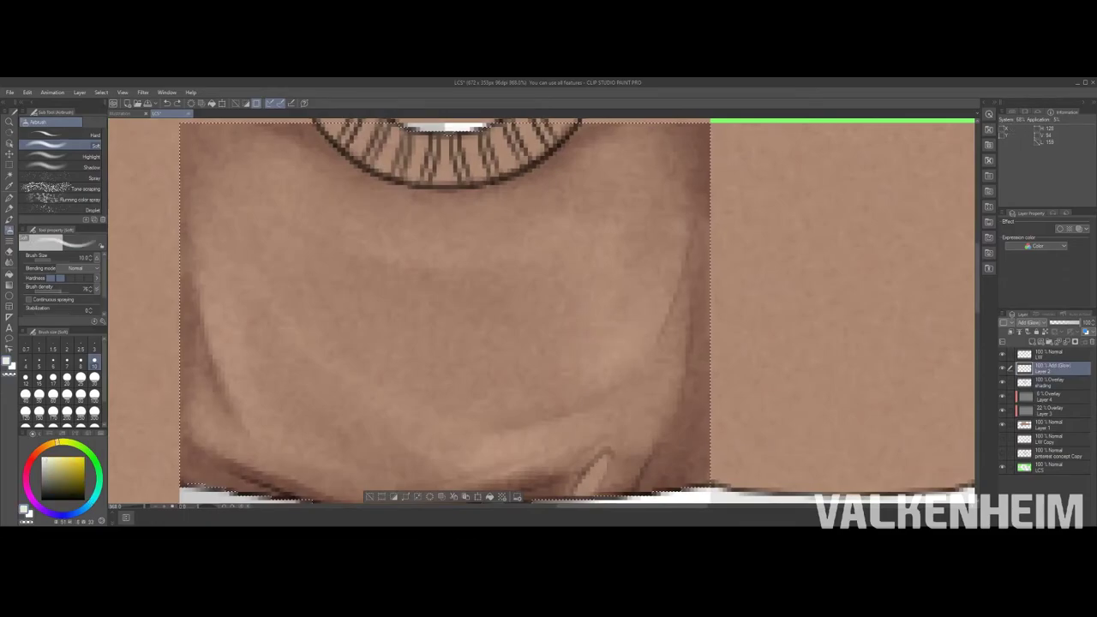
scroll(463, 323, "down", 2)
key("j")
scroll(462, 323, "down", 3)
scroll(462, 323, "up", 3)
key("j")
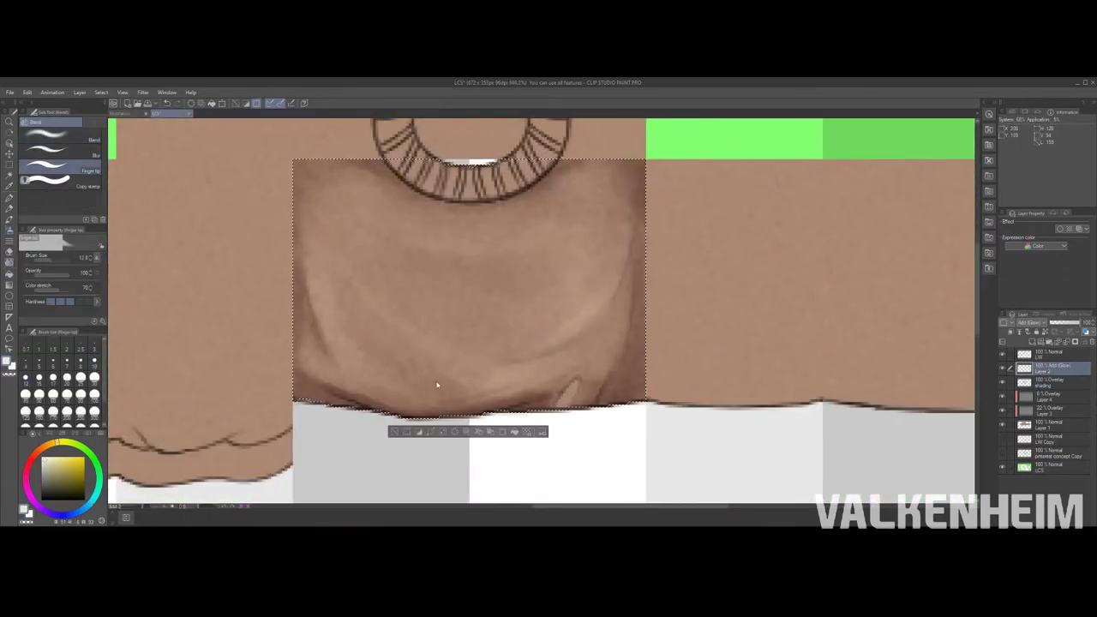
scroll(436, 385, "down", 3)
scroll(436, 386, "up", 3)
Step: Create a Normal layer named shading32 directly above the Overlay shading layer
scroll(499, 313, "down", 3)
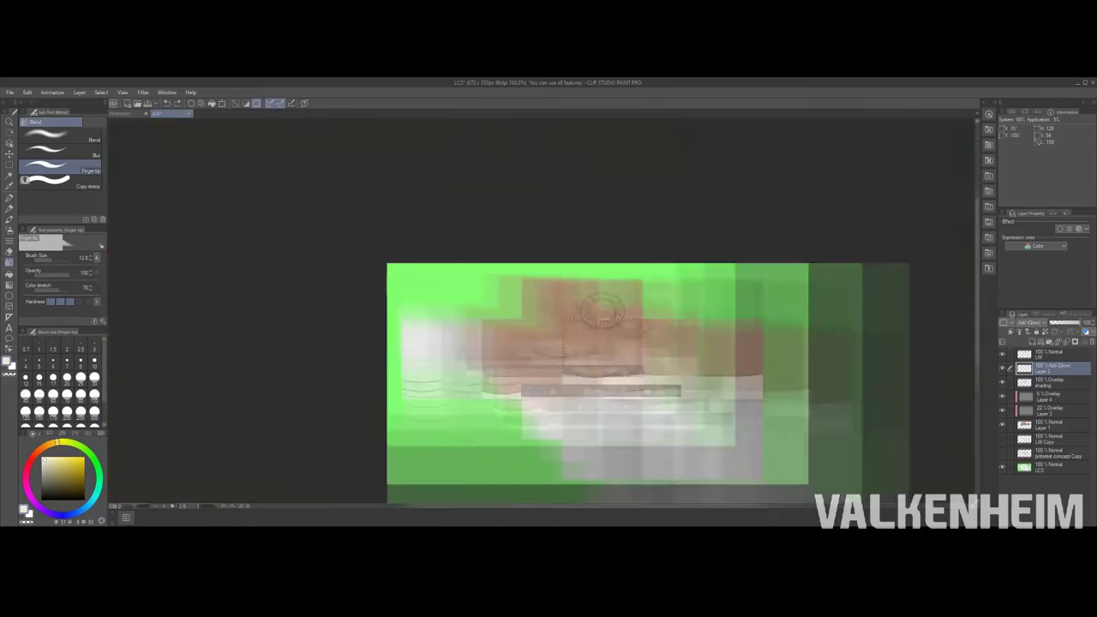
scroll(499, 313, "up", 3)
key("e")
scroll(540, 313, "down", 2)
left_click(1052, 380)
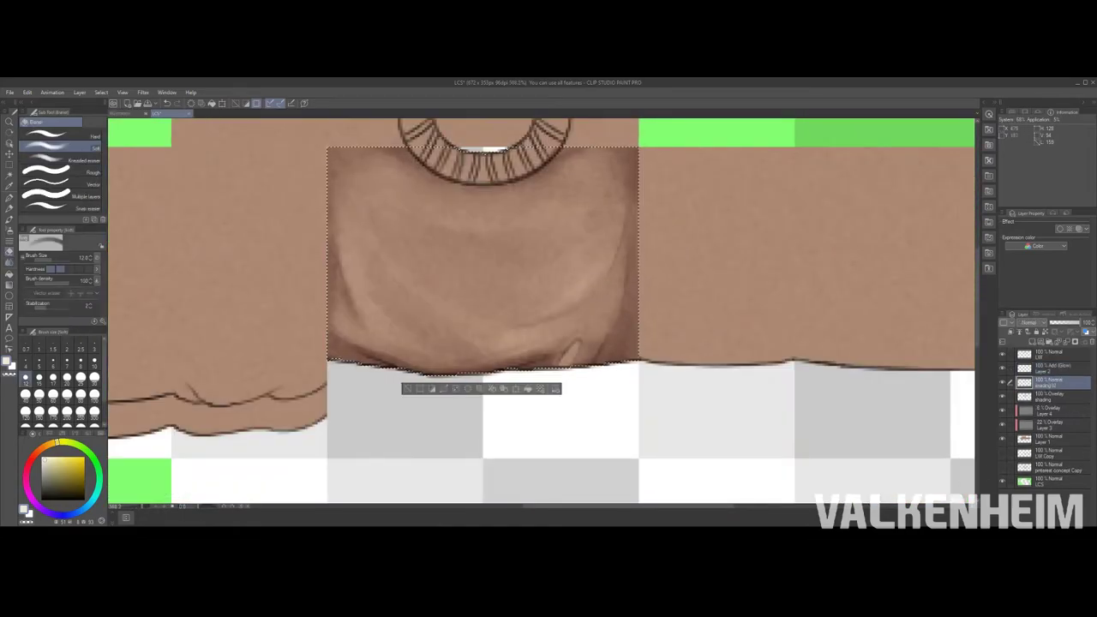
key("ctrl+shift+n")
key("b")
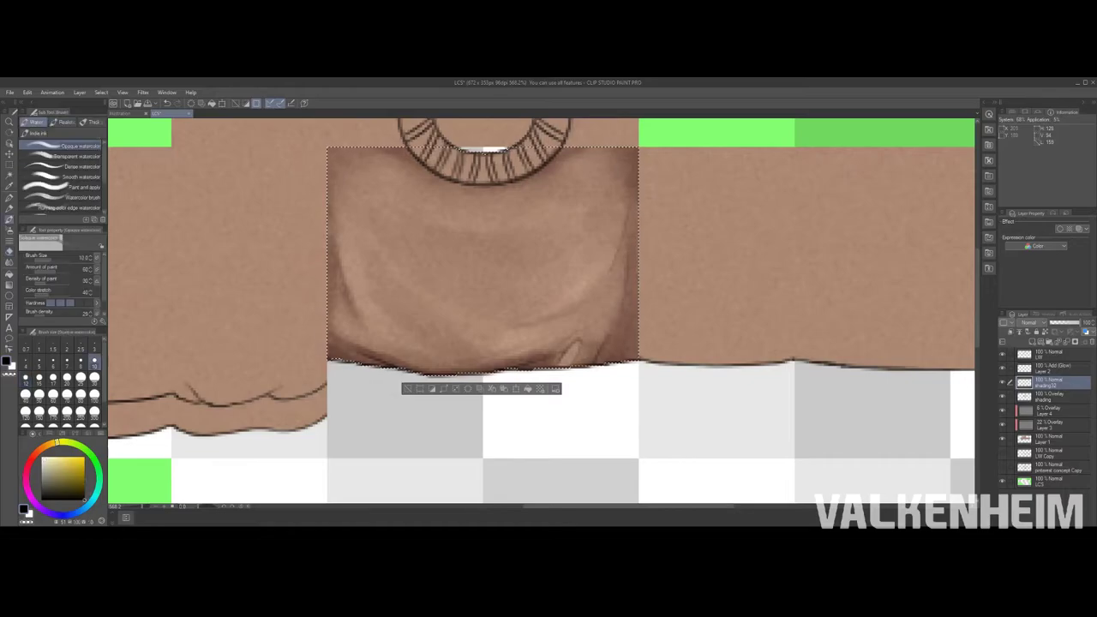
scroll(542, 313, "down", 5)
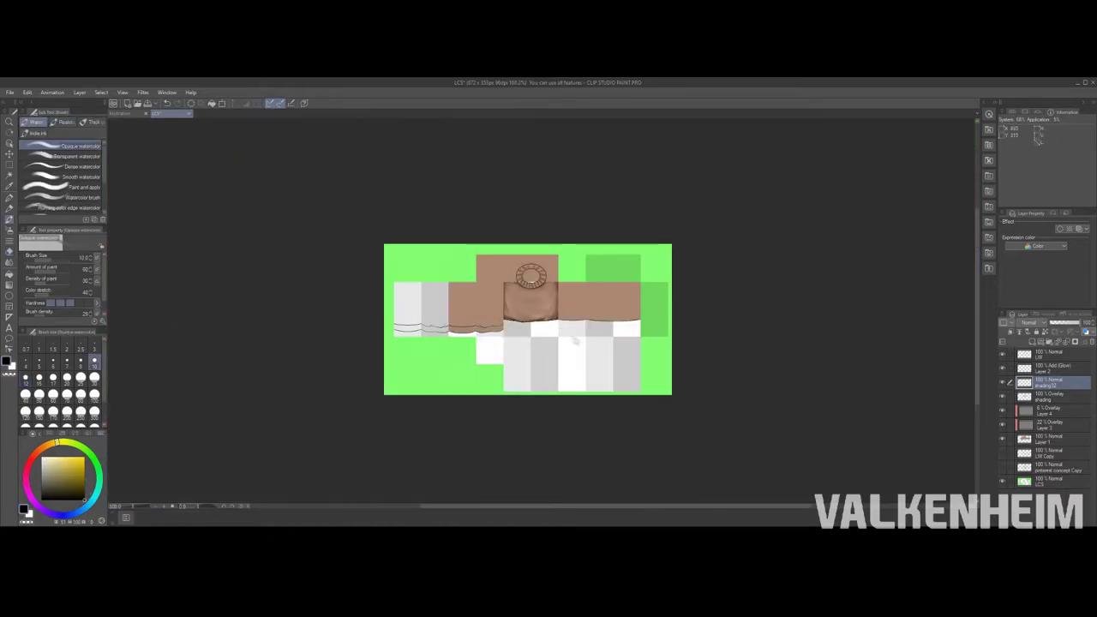
scroll(521, 276, "up", 8)
scroll(541, 312, "down", 5)
scroll(541, 313, "up", 8)
Step: Outline the small crease at the lower-right hem on the shading layer, trim it with the soft eraser, and airbrush shadows around it
key("alt+bracketleft")
key("b")
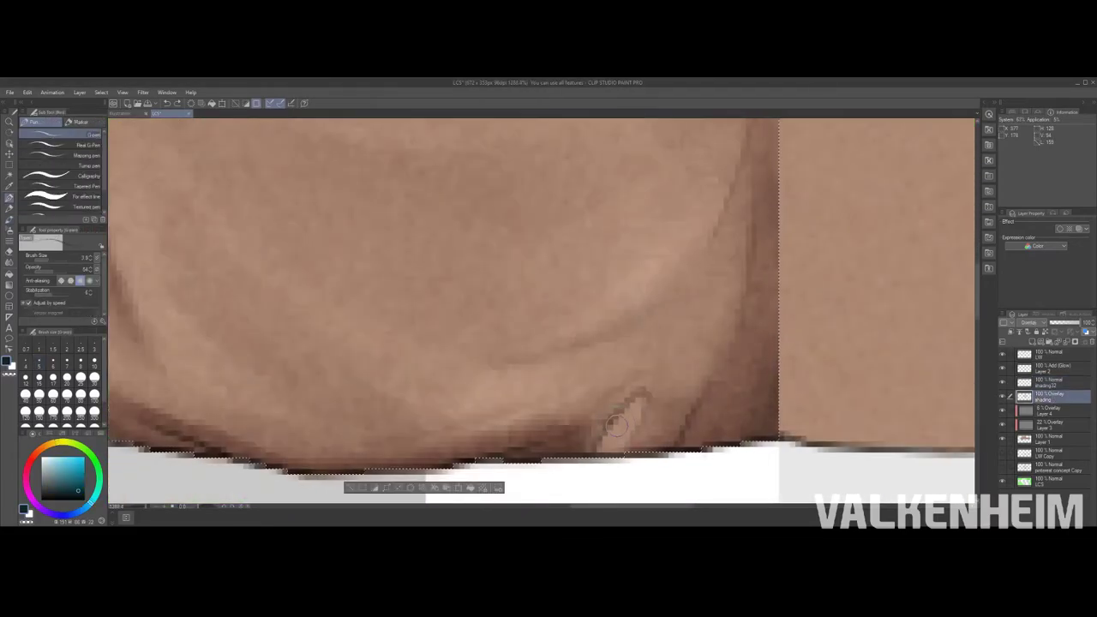
left_click_drag(602, 446, 641, 401)
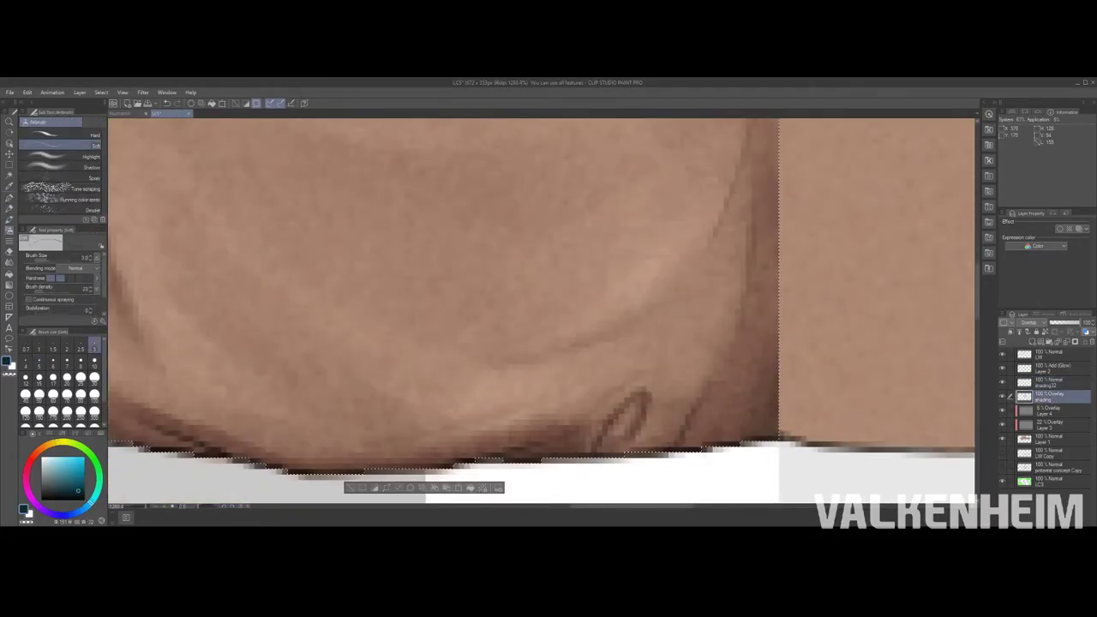
key("e")
left_click_drag(600, 446, 617, 413)
key("ctrl+alt+0")
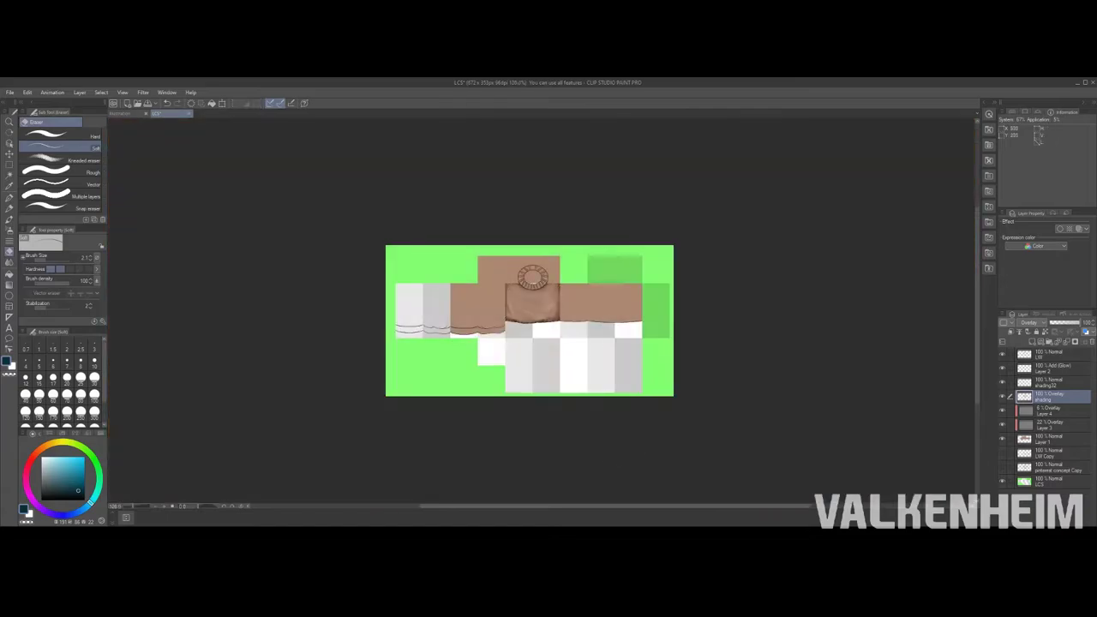
scroll(529, 321, "up", 10)
key("b")
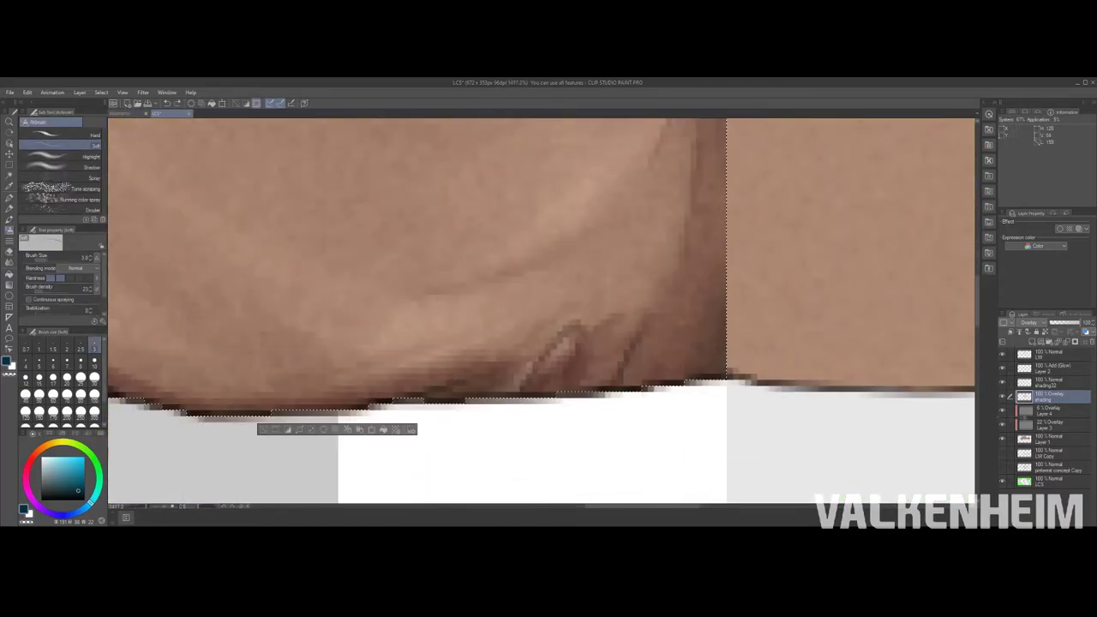
Step: Refine the small creases at the lower-right hem on the shading layer with the soft eraser and soft airbrush
left_click(1045, 352)
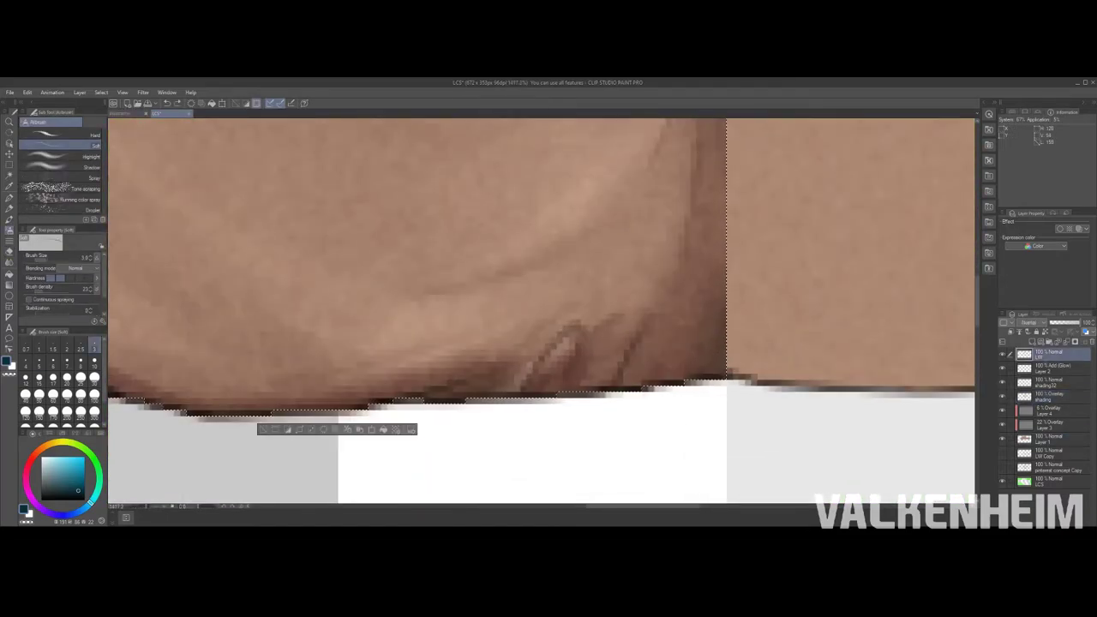
key("e")
scroll(634, 350, "up", 2)
left_click(634, 350, "ctrl+shift")
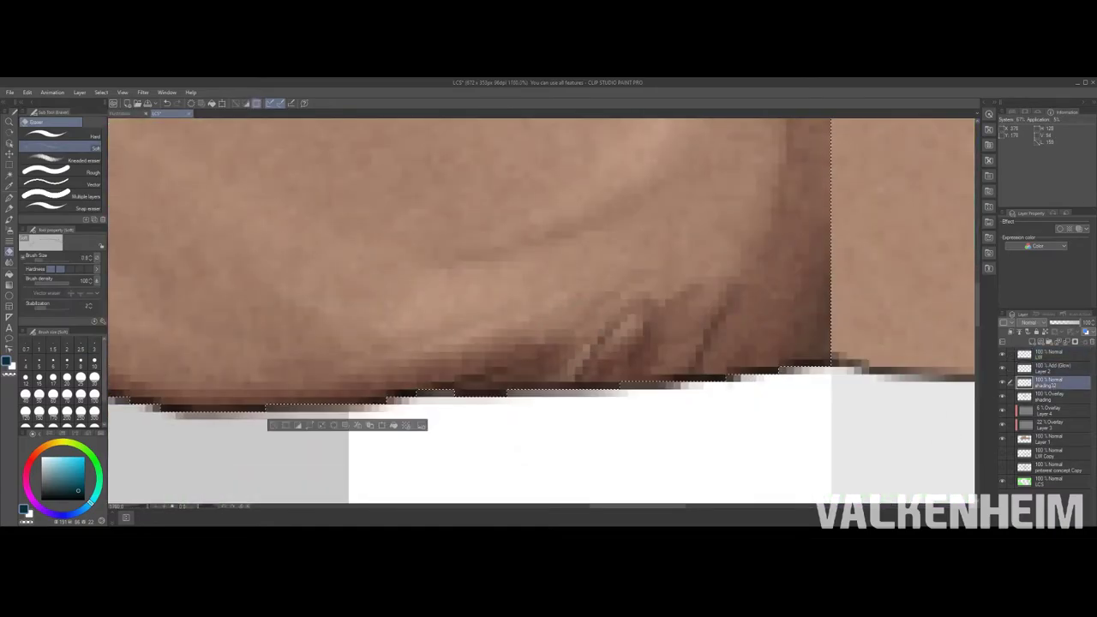
left_click(779, 445, "ctrl+shift")
scroll(779, 446, "up", 2)
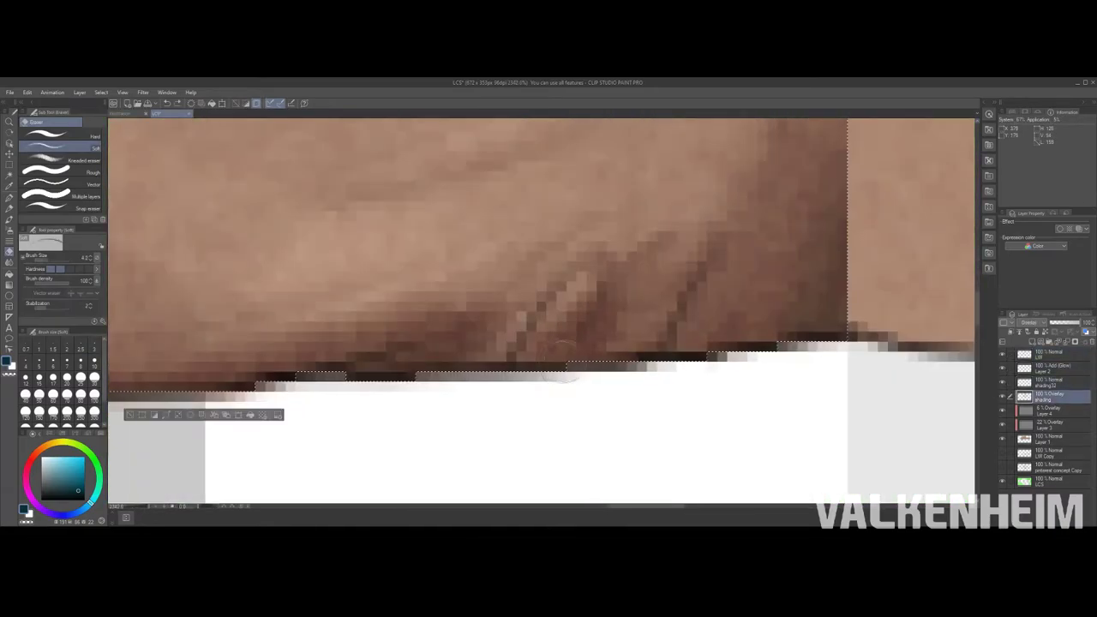
key("b")
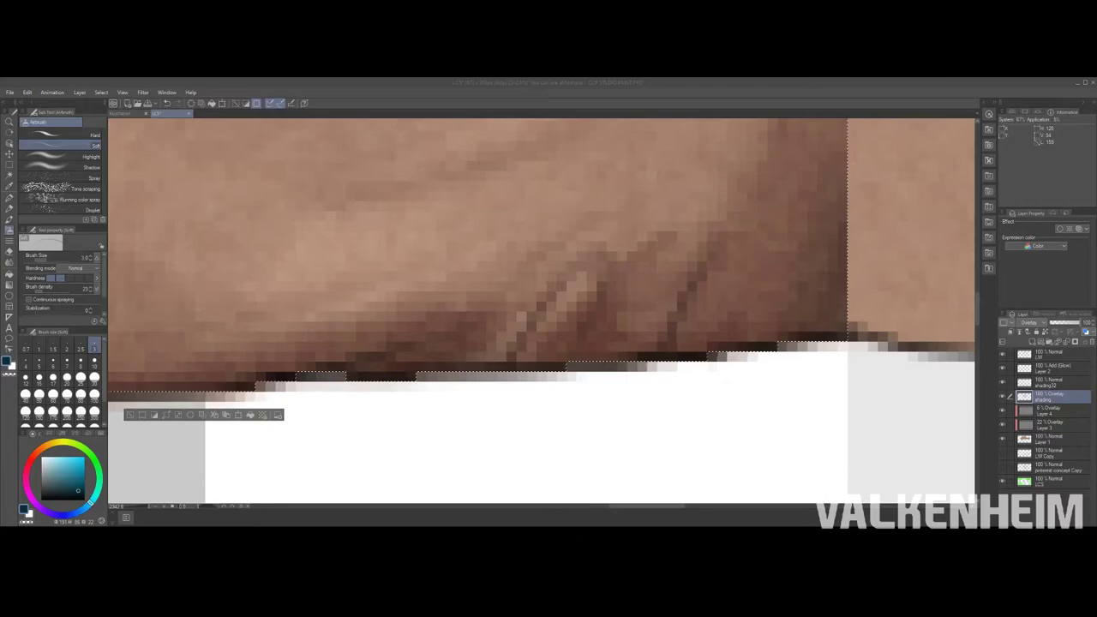
Step: Switch to the rectangle selection tool and restore the selection around the shirt front
scroll(654, 340, "down", 5)
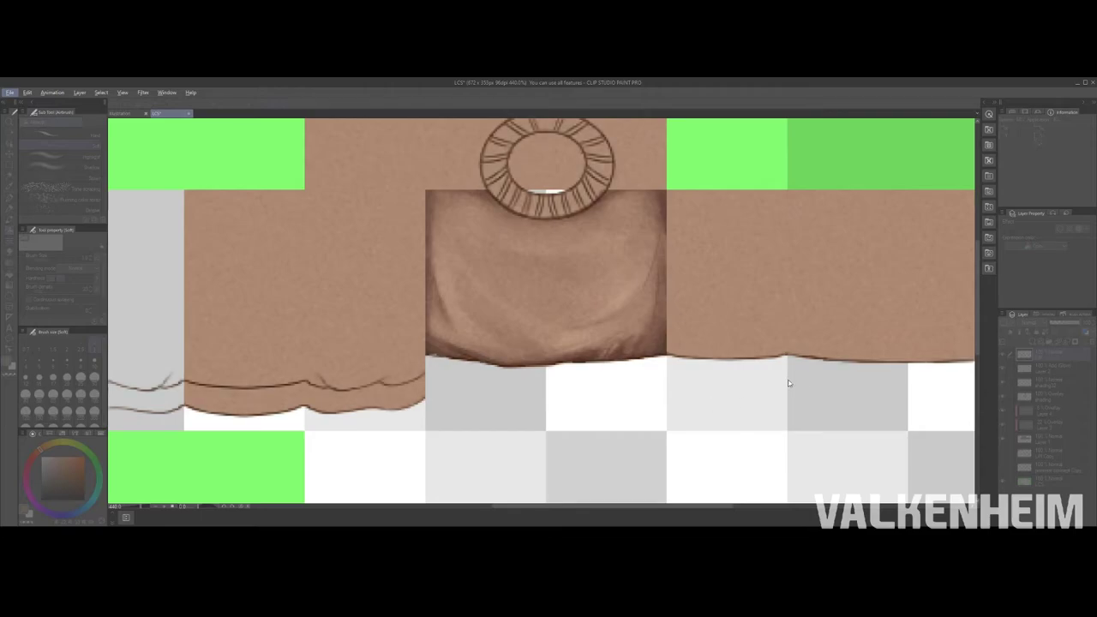
scroll(702, 405, "down", 5)
key("m")
scroll(529, 357, "up", 5)
key("ctrl+shift+d")
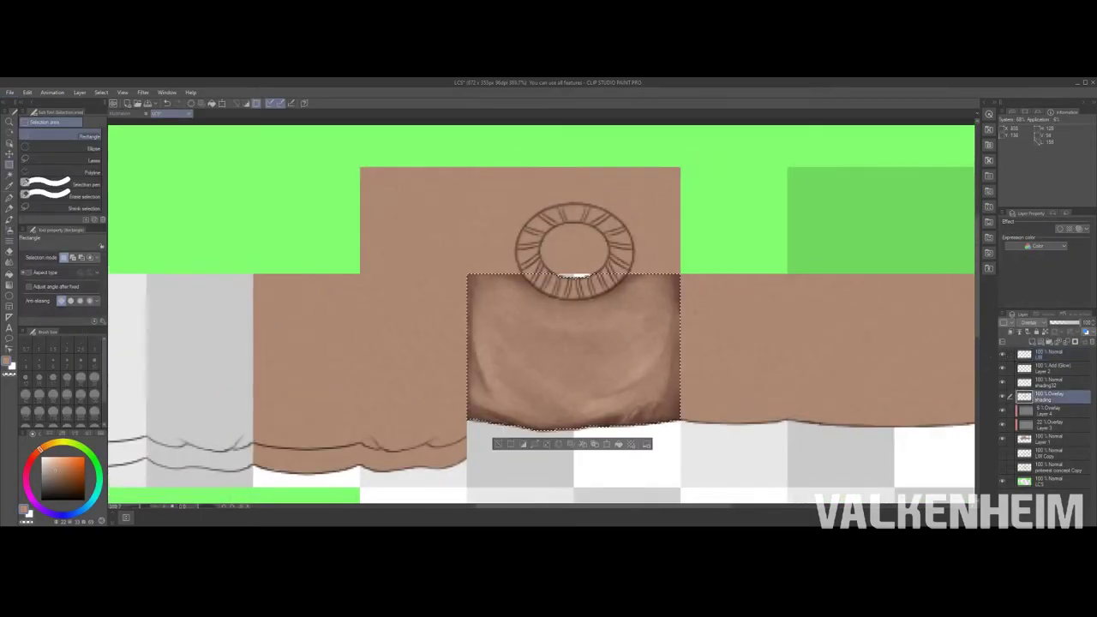
Step: Airbrush soft shadows around the lower half of the ribbed collar on the shading layer and soften them with the soft eraser
scroll(728, 300, "up", 3)
key("p")
scroll(539, 313, "down", 5)
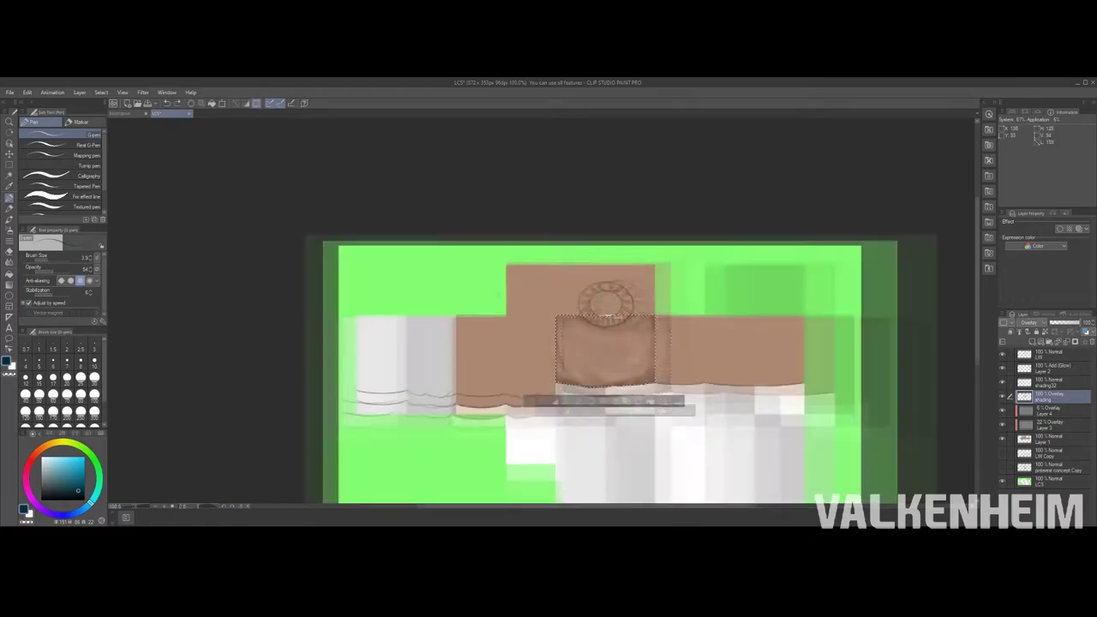
scroll(539, 314, "up", 6)
key("b")
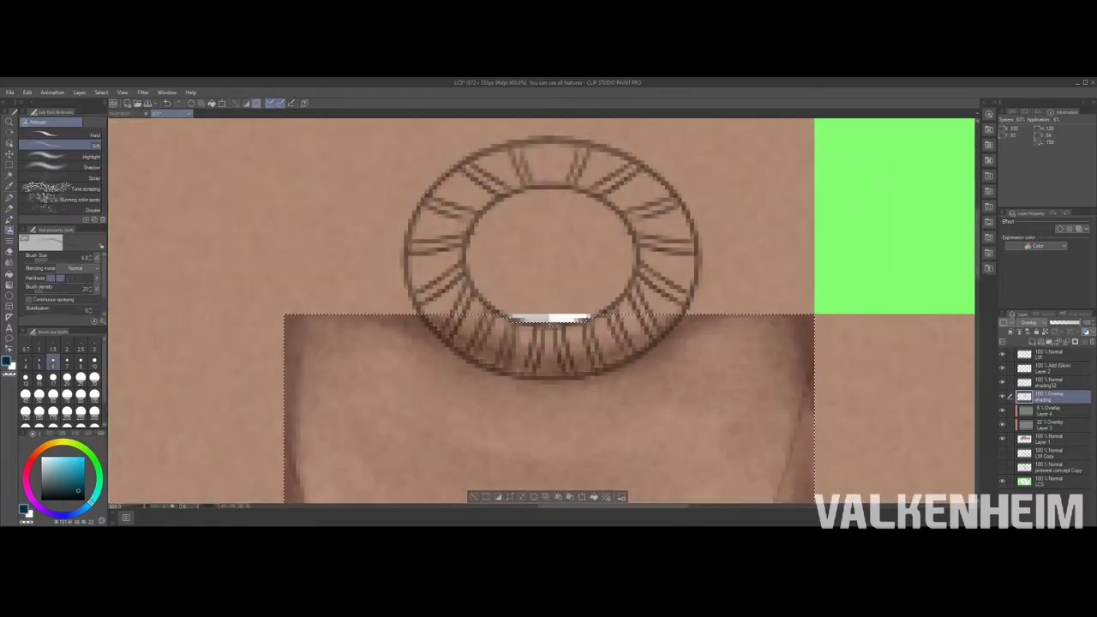
scroll(549, 312, "down", 5)
scroll(549, 308, "up", 5)
key("e")
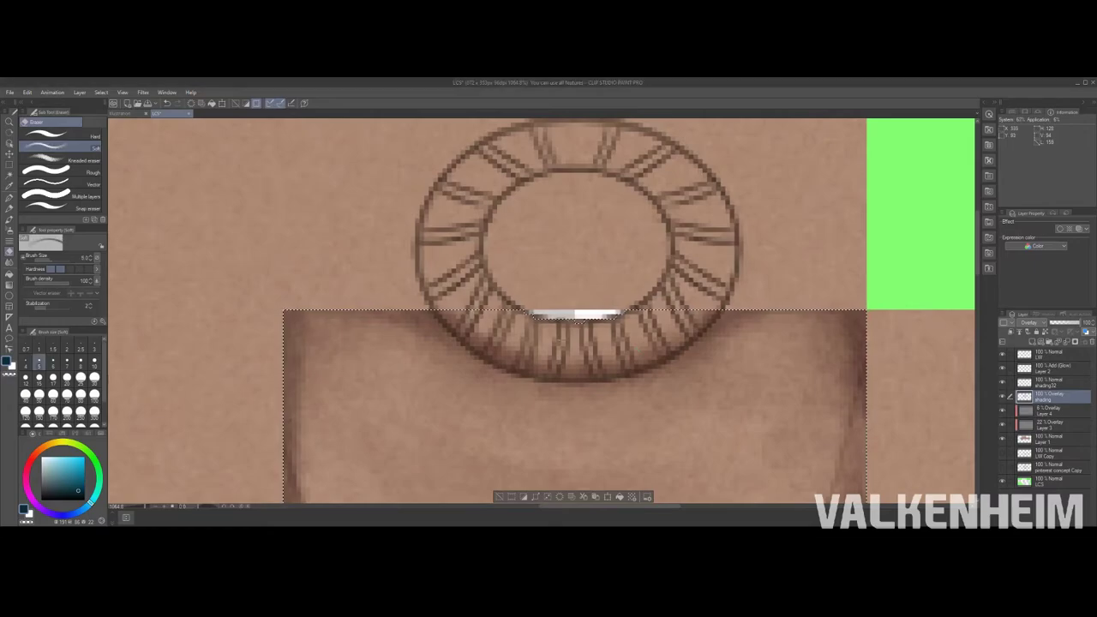
Step: Deepen the shadow along the collar's lower outer edge with the soft airbrush and lighten between the ribs with the soft eraser
key("b")
scroll(548, 313, "down", 6)
scroll(548, 312, "up", 5)
key("e")
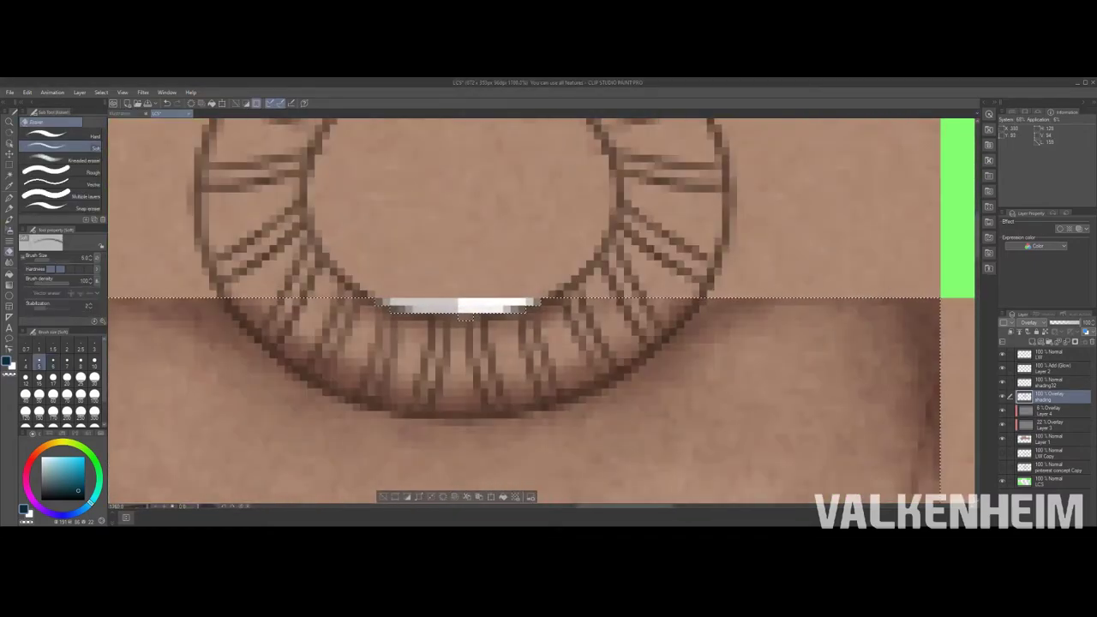
key("b")
scroll(548, 313, "down", 5)
scroll(526, 366, "up", 1)
scroll(527, 313, "up", 4)
scroll(526, 312, "down", 3)
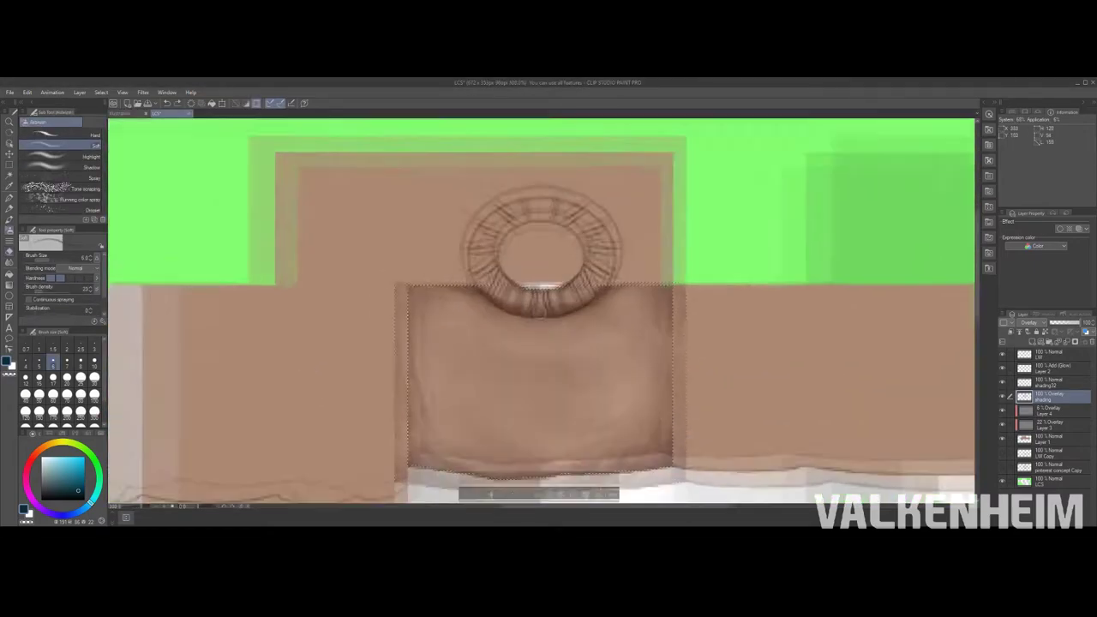
Step: Refine the shadows between the lower collar ribs, alternating the soft eraser and the soft airbrush
scroll(526, 313, "up", 6)
key("e")
scroll(468, 250, "down", 5)
scroll(548, 343, "up", 4)
key("b")
key("j")
scroll(600, 377, "up", 2)
key("e")
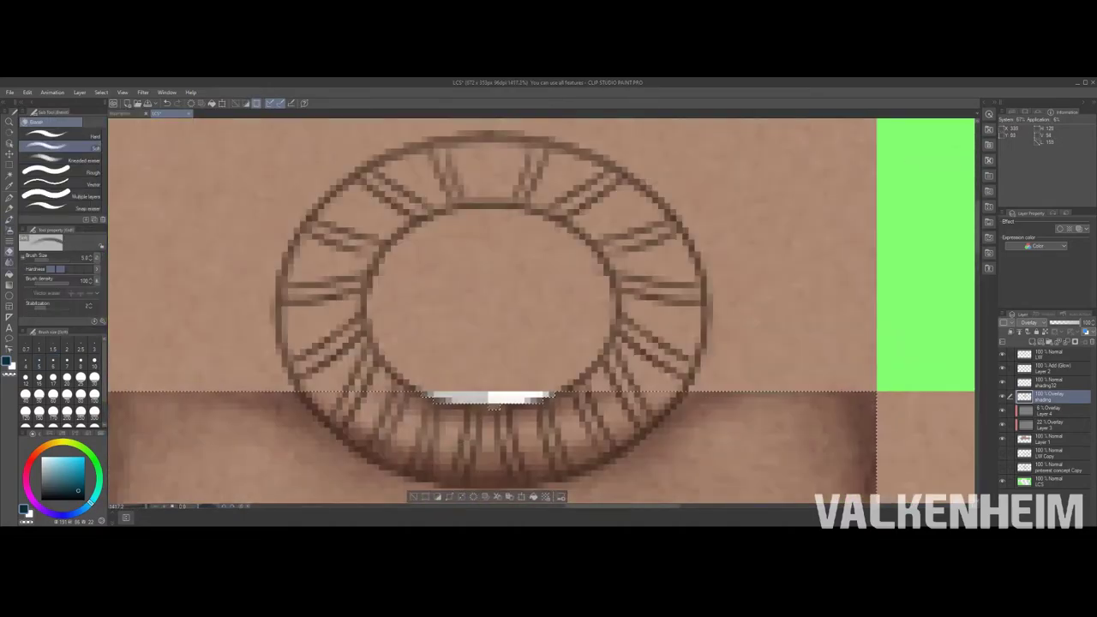
Step: Select the brown side panel immediately left of the shirt front from the Layer 1 fill, and make the Overlay shading layer active
scroll(493, 405, "down", 5)
key("w")
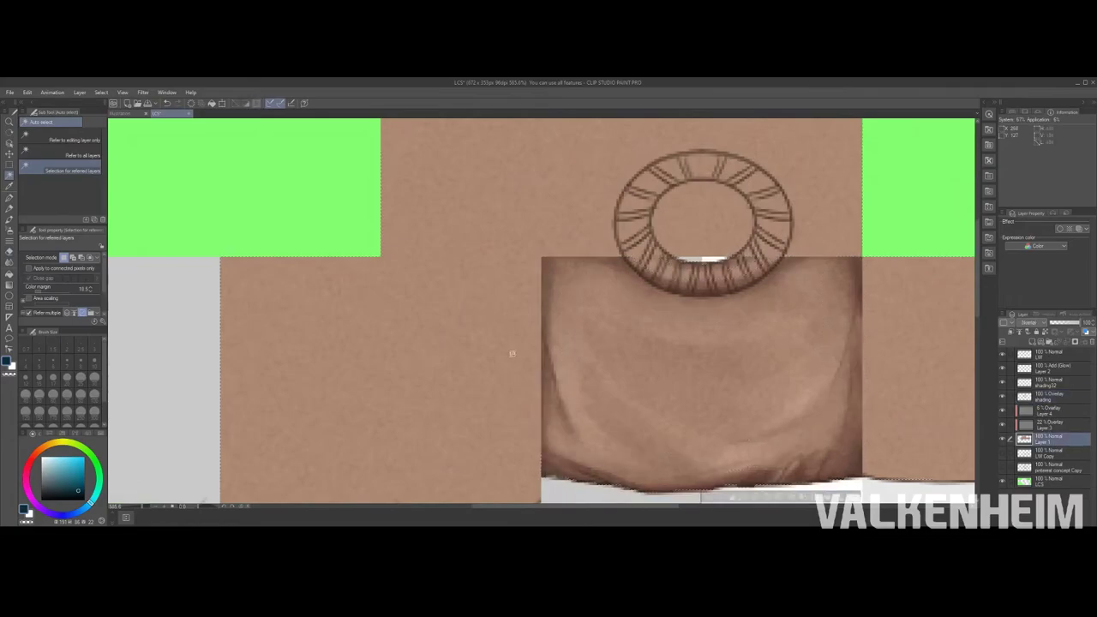
scroll(509, 352, "up", 3)
key("m")
scroll(500, 326, "down", 2)
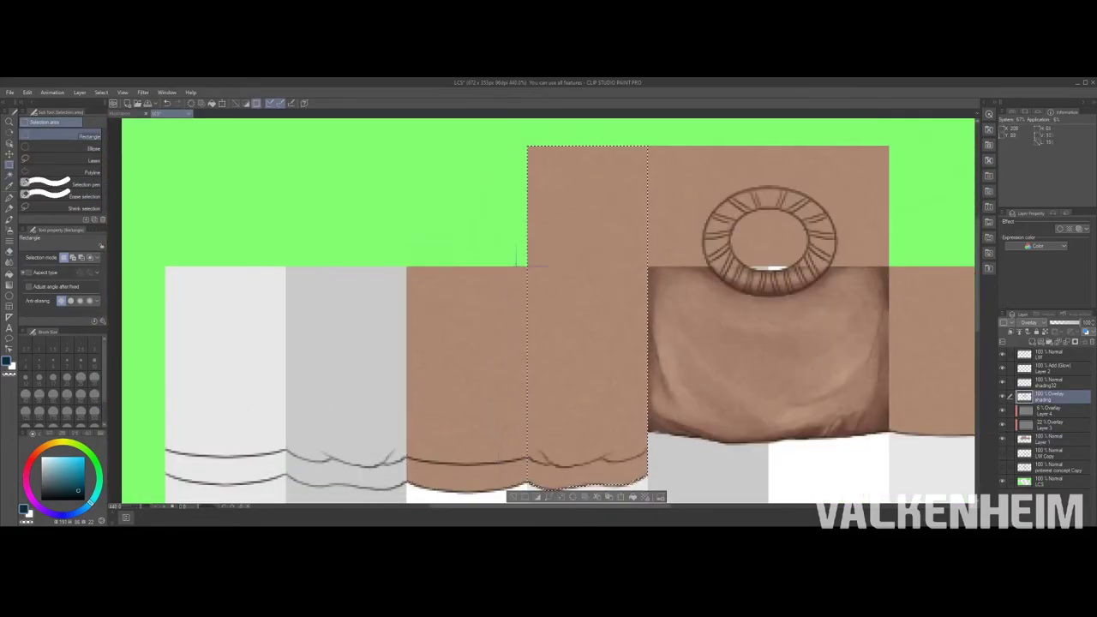
Step: Paint edge shadows, hem creases and diagonal folds on the selected side panel with the Opaque watercolor brush
scroll(500, 326, "up", 1)
key("b")
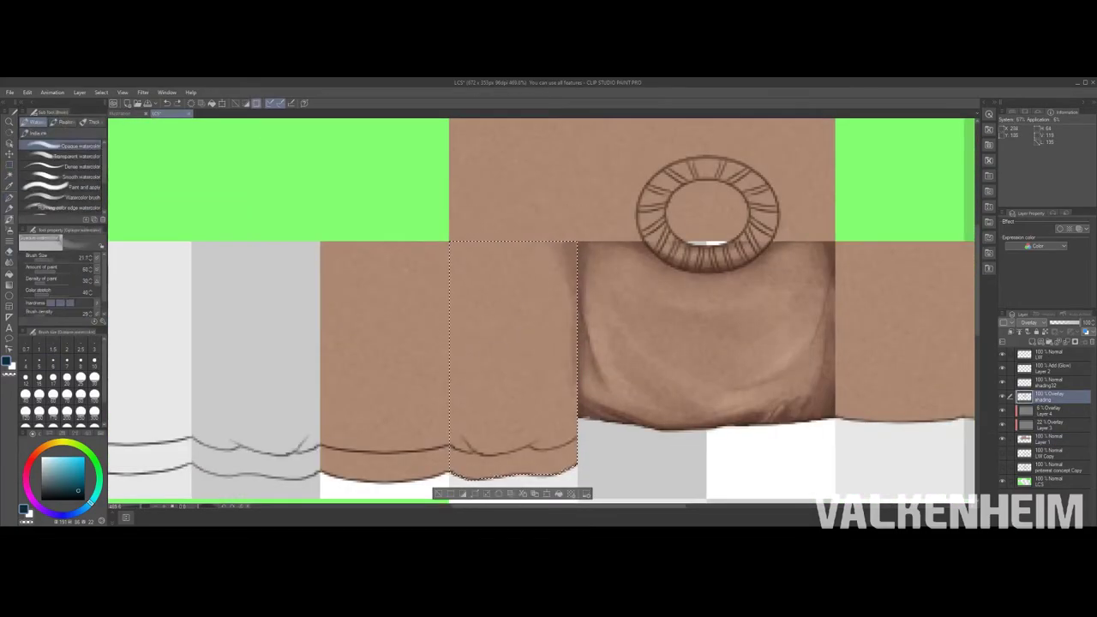
scroll(499, 326, "up", 2)
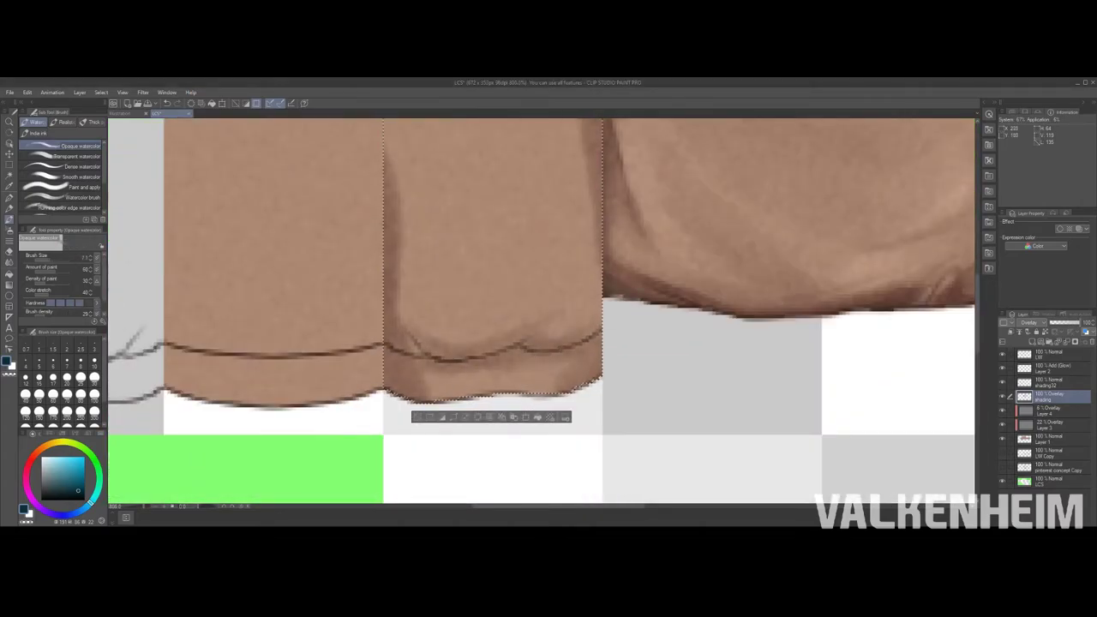
scroll(540, 309, "up", 3)
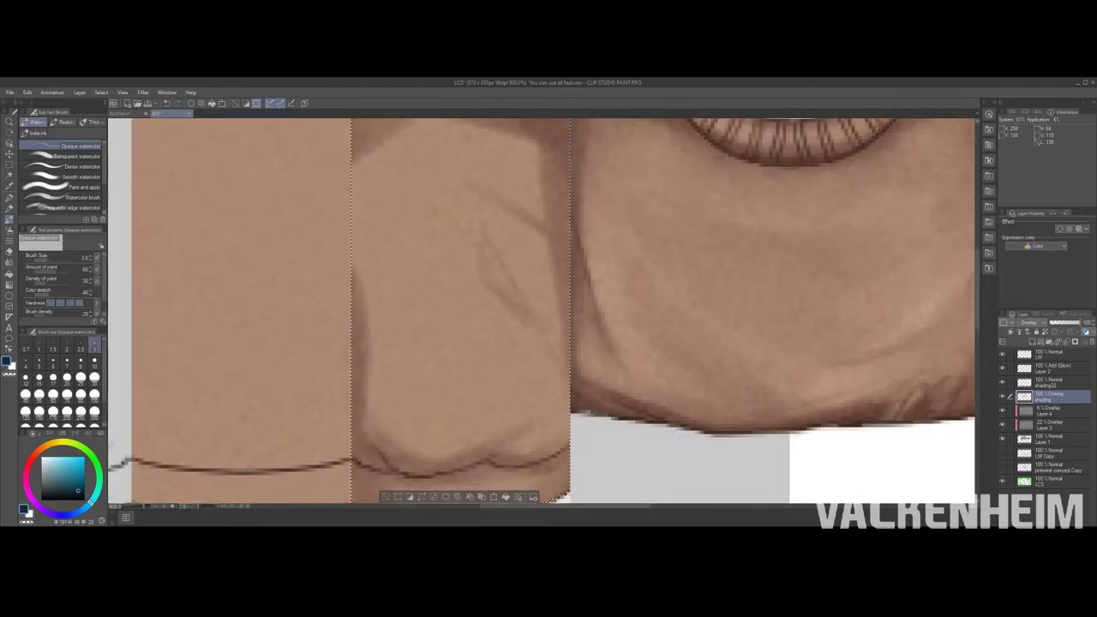
Step: Paint two diagonal fold shadows on the selected sleeve on the shading layer and soften them with the Blend tool
scroll(539, 309, "down", 10)
scroll(540, 308, "up", 6)
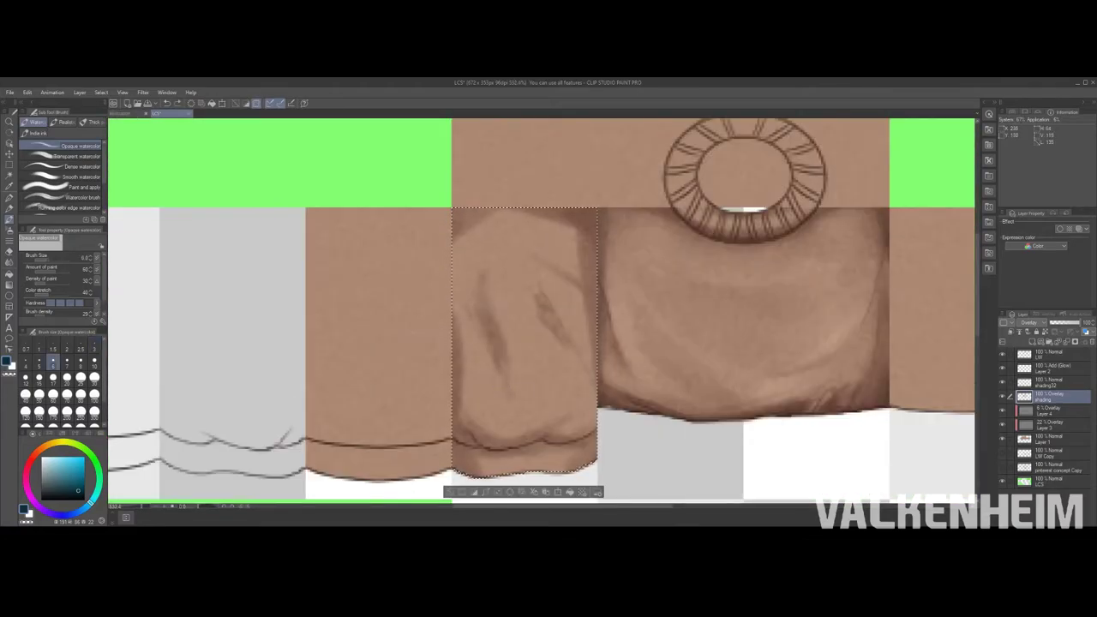
key("j")
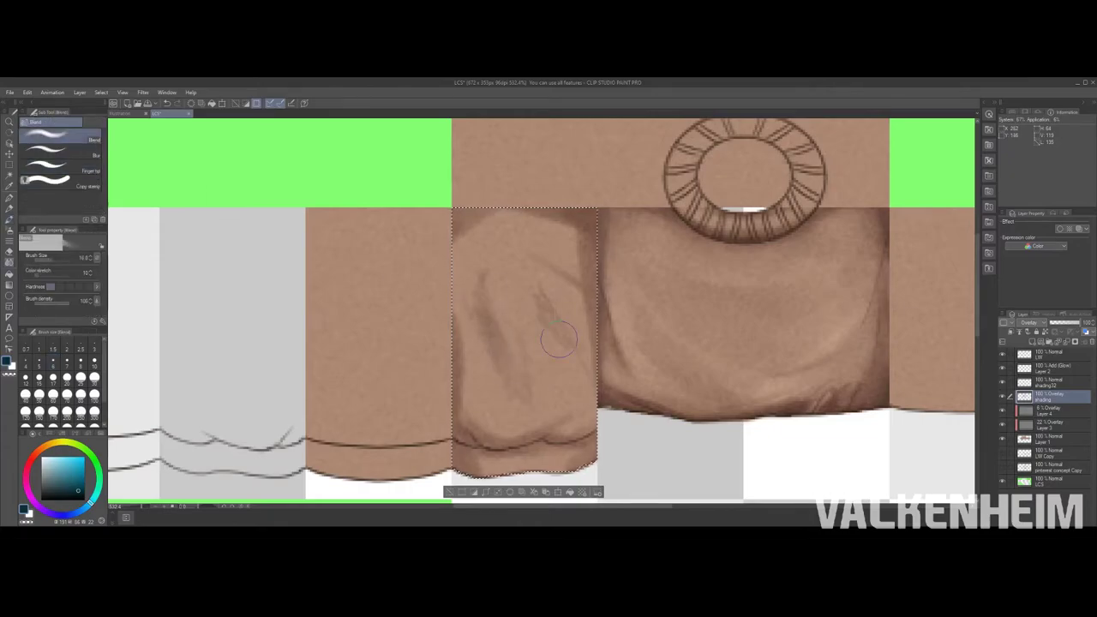
key("e")
key("b")
Step: Paint a short diagonal crease above the selected sleeve's cuff and shade softly around the cuff line on the shading layer
scroll(539, 307, "down", 8)
scroll(540, 307, "up", 6)
scroll(540, 307, "down", 1)
key("b")
scroll(540, 307, "up", 4)
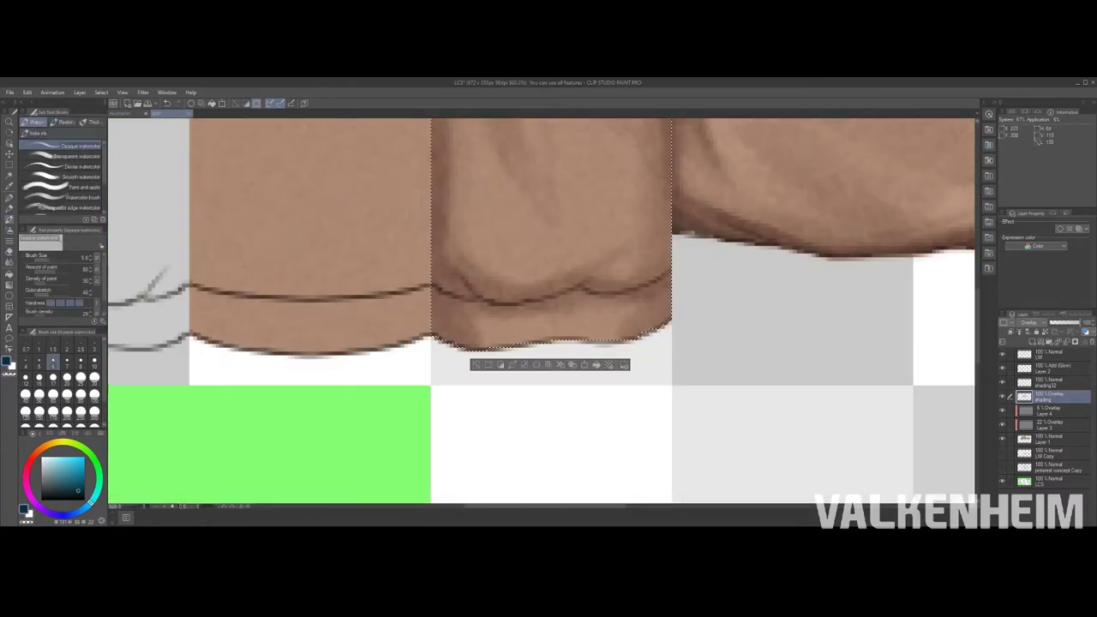
left_click_drag(591, 273, 625, 250)
key("p")
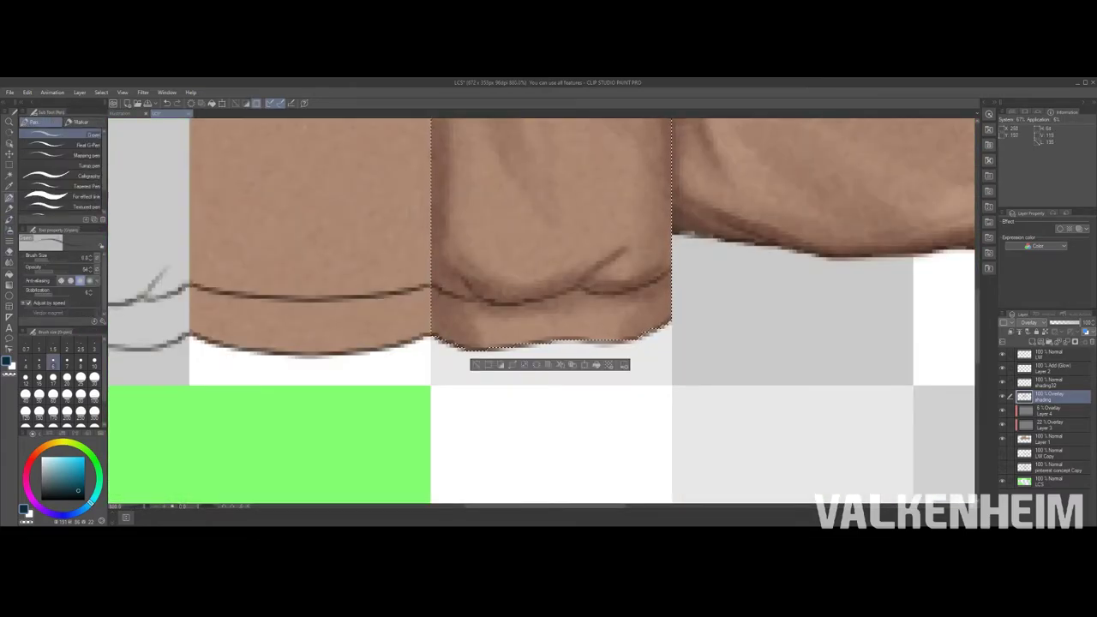
key("b")
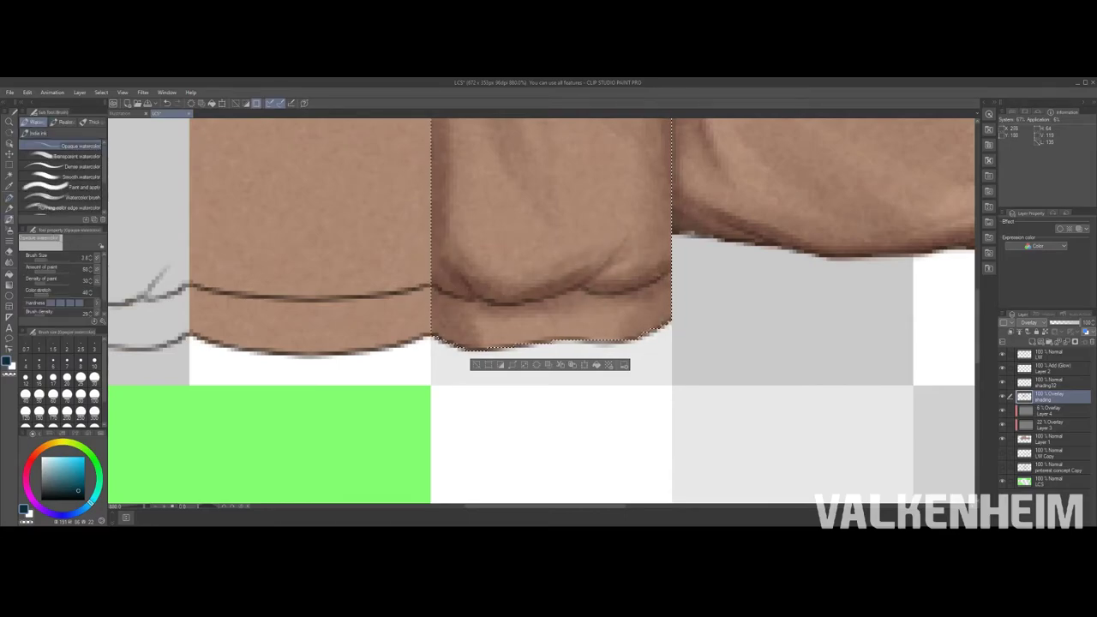
key("b")
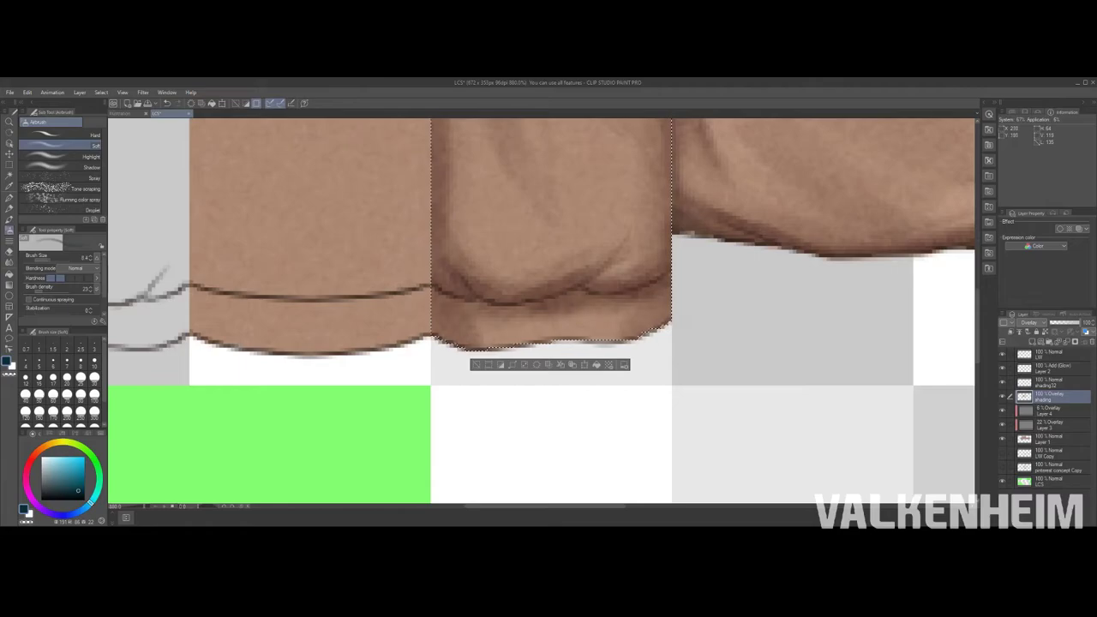
Step: Draw dark vertical rib lines across the shaded sleeve's cuff on the LW layer with the G-pen
key("ctrl+0")
scroll(548, 308, "up", 5)
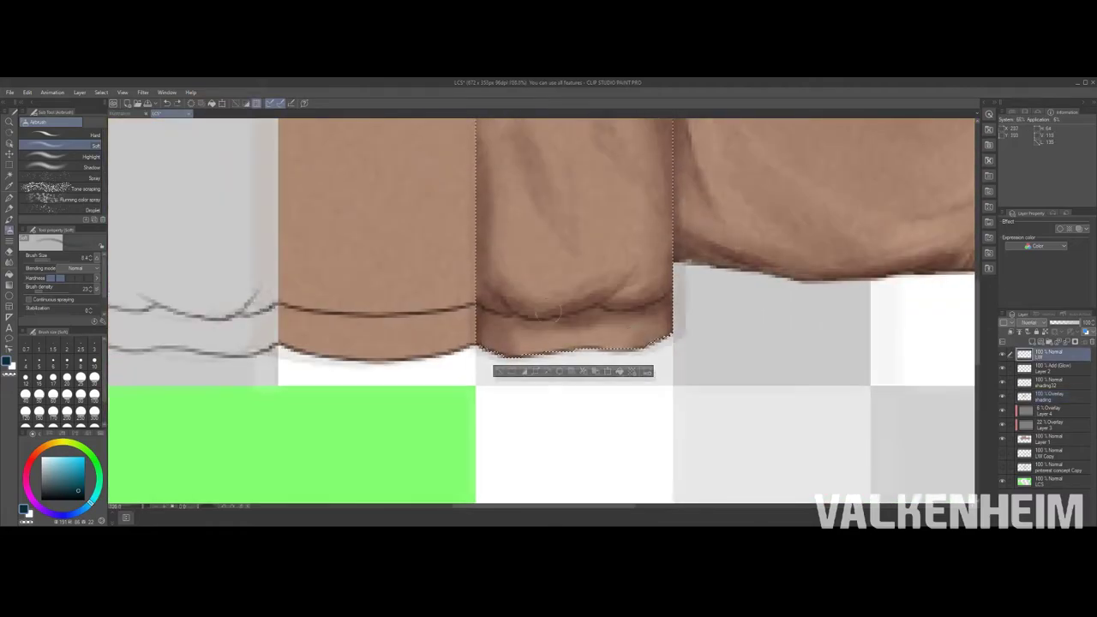
key("p")
scroll(542, 311, "right", 3)
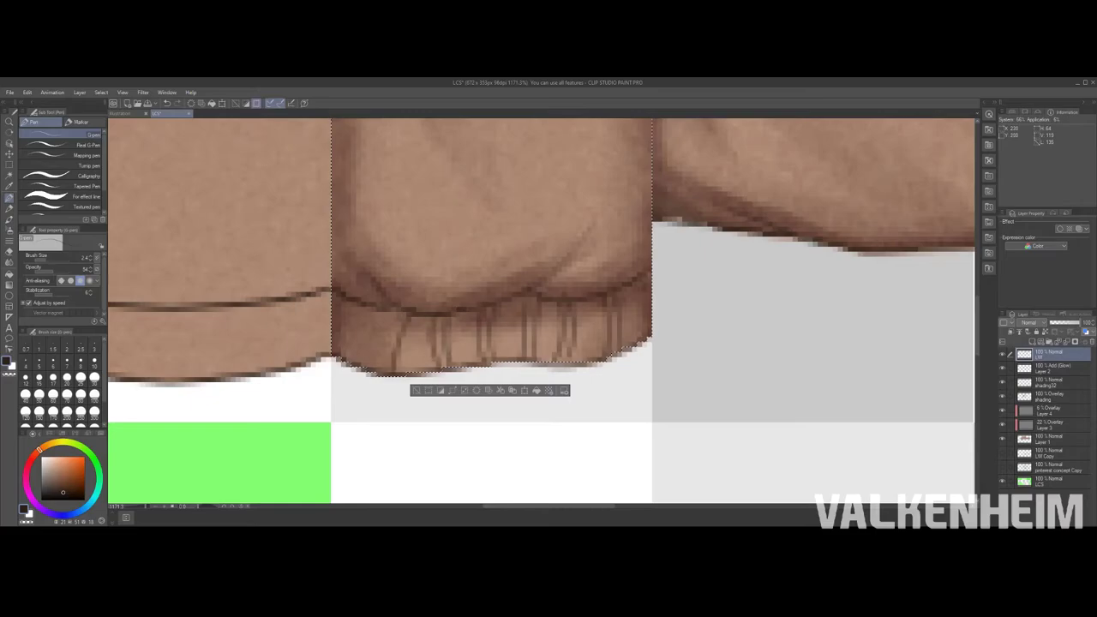
Step: Deselect the sleeve and draw matching rib lines on the right half of the adjacent unshaded sleeve's cuff
key("ctrl+0")
scroll(548, 309, "up", 5)
key("ctrl+d")
key("m")
key("p")
scroll(565, 308, "up", 1)
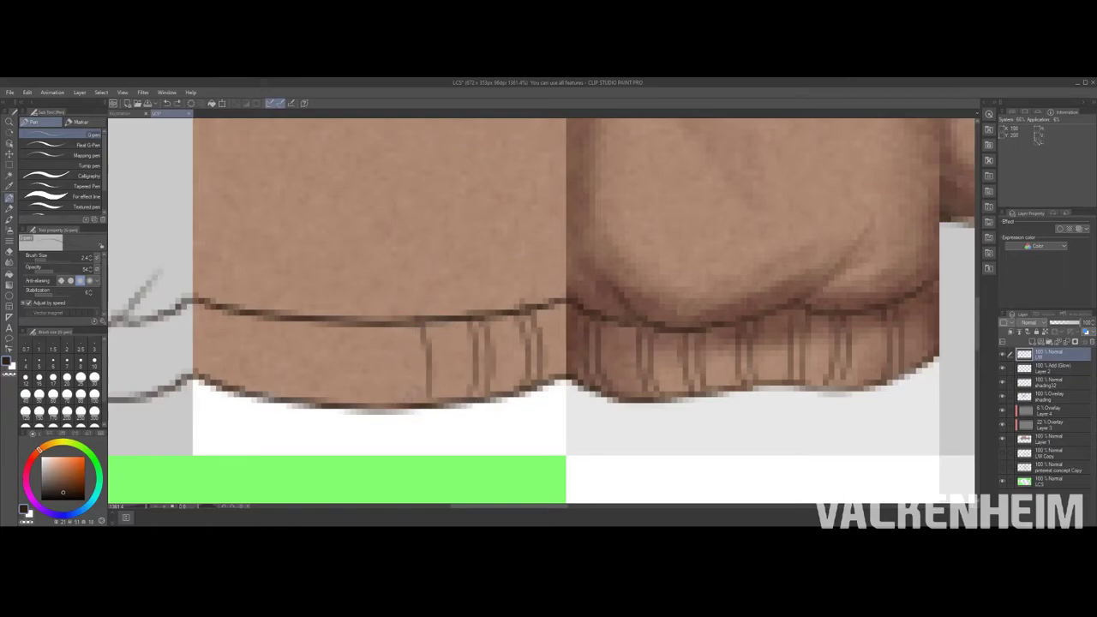
Step: Copy the ribs from the right half of the unshaded cuff, mirror them onto its left half and merge them into LW
scroll(549, 309, "down", 3)
key("m")
left_click_drag(403, 294, 526, 380)
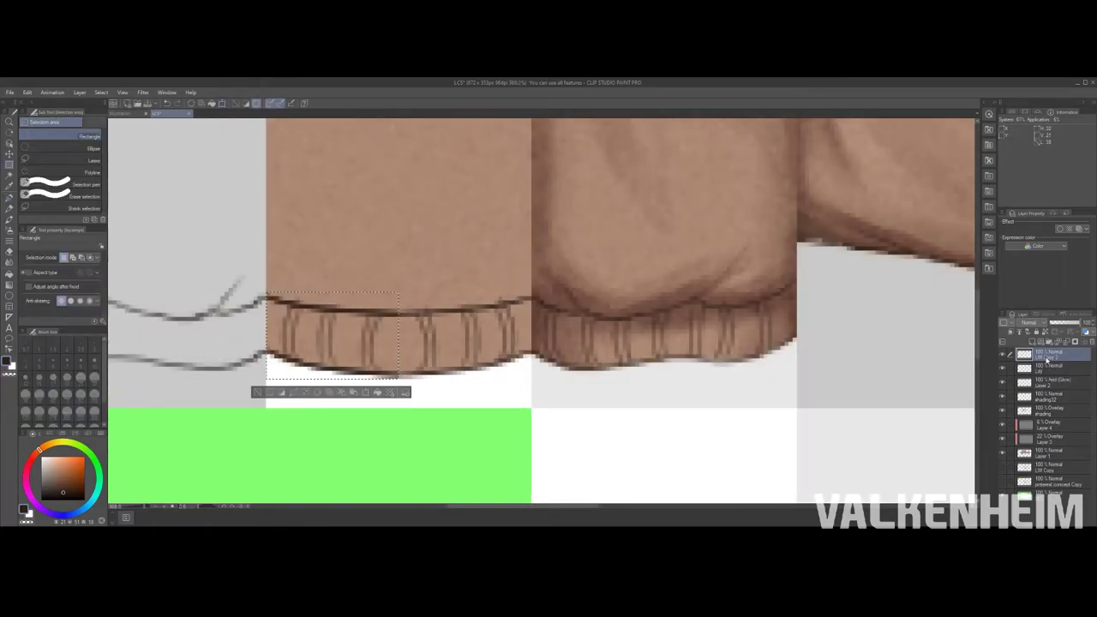
key("ctrl+0")
scroll(600, 257, "up", 6)
scroll(600, 257, "down", 3)
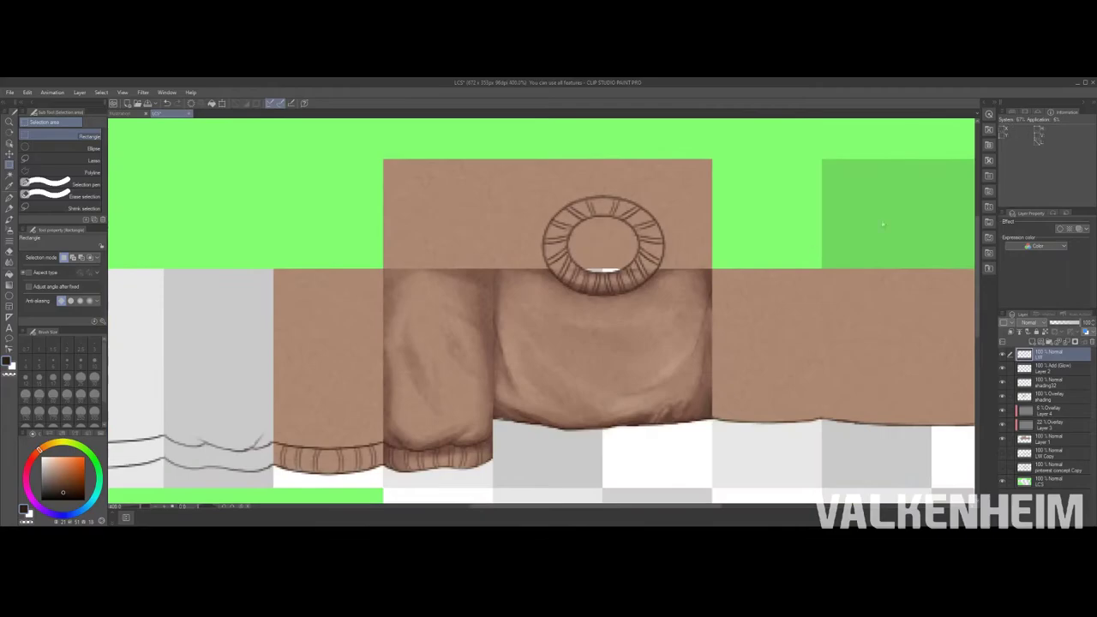
Step: Select the shaded sleeve again and deepen its side shadows and fold lines on the shading layer
scroll(431, 332, "up", 3)
scroll(540, 309, "down", 2)
key("b")
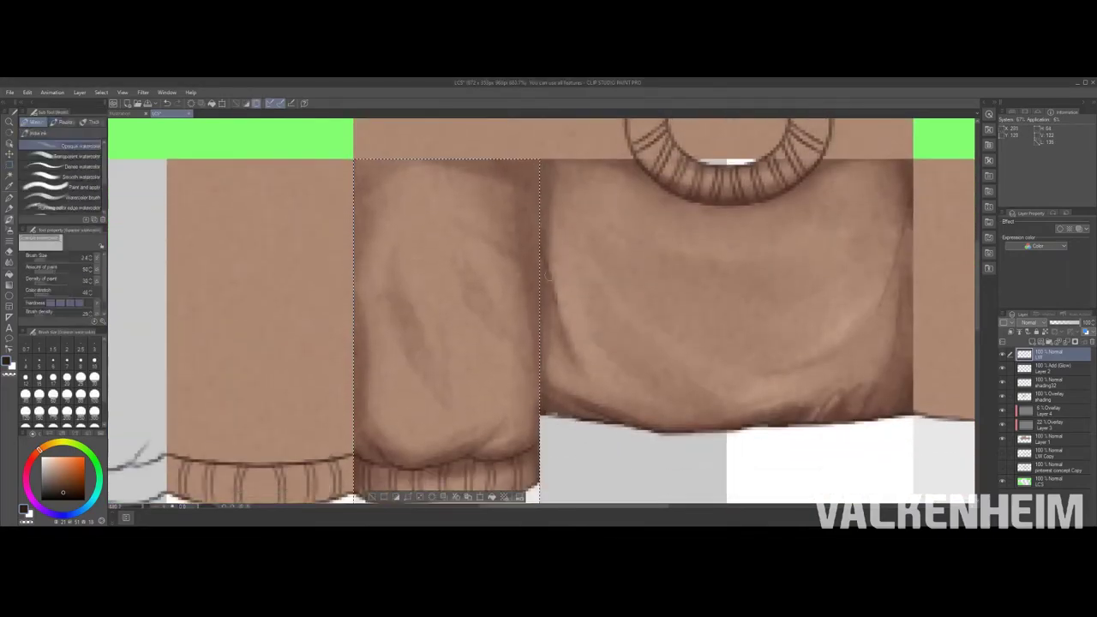
left_click(1052, 396)
key("x")
key("p")
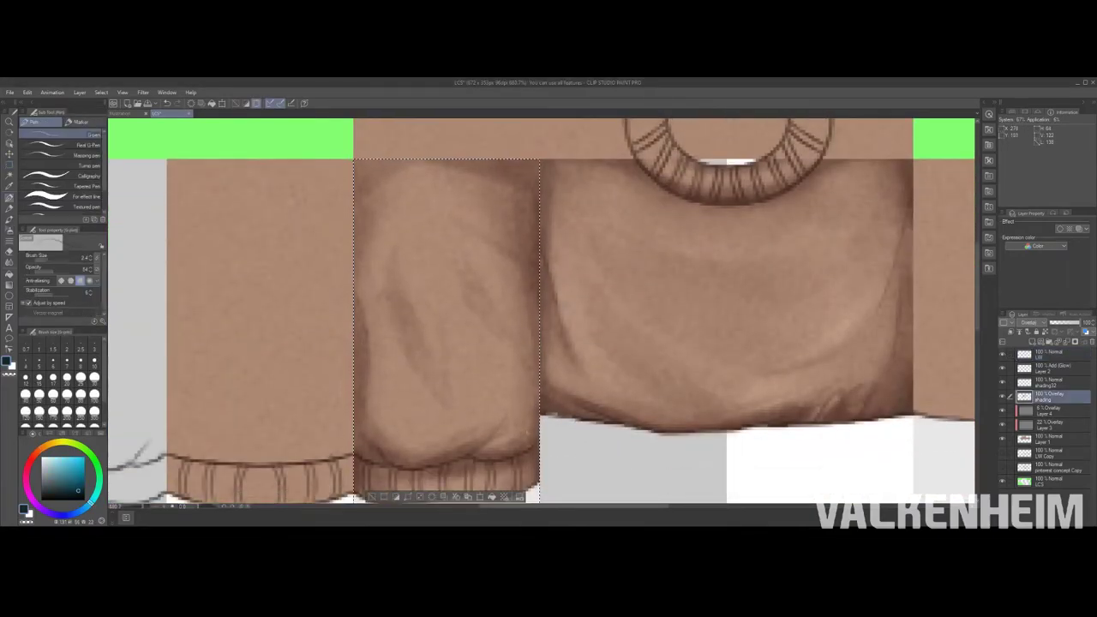
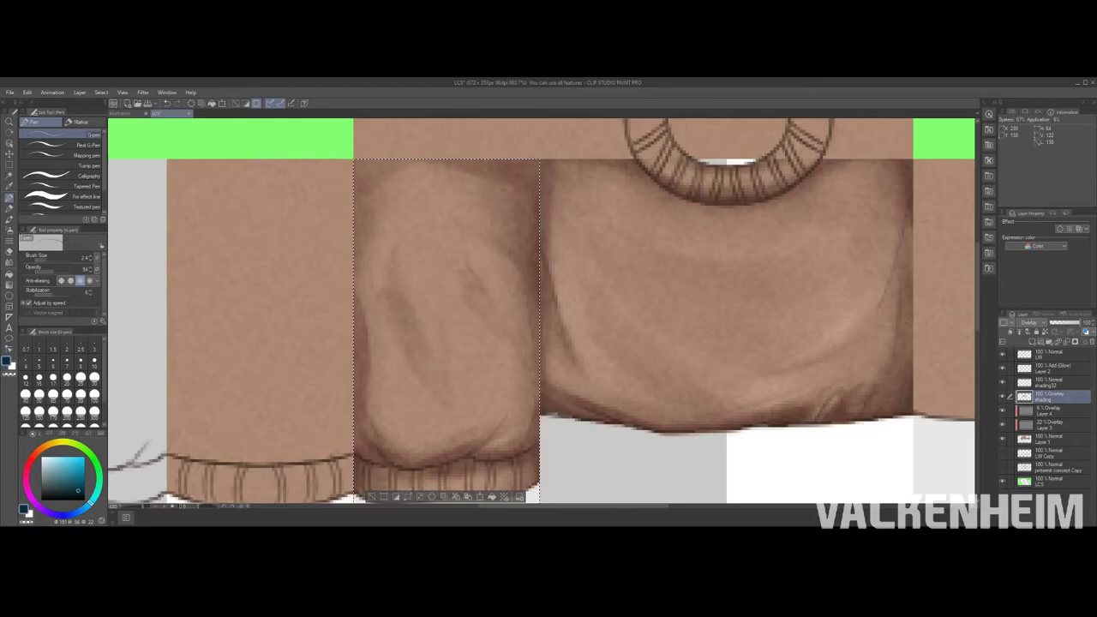
key("ctrl+0")
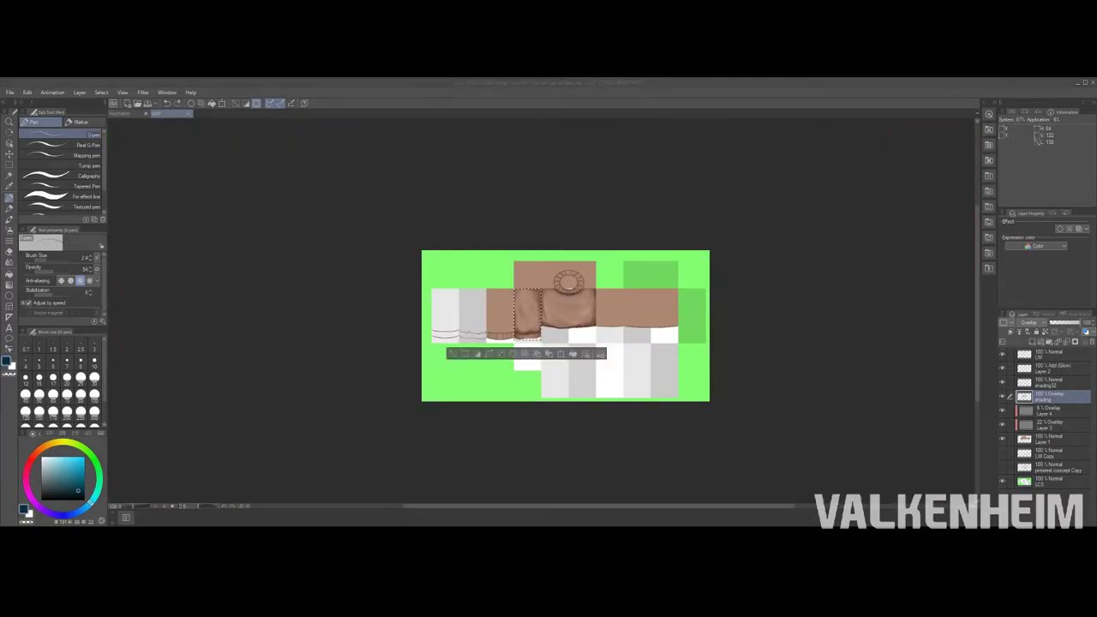
scroll(514, 309, "up", 6)
scroll(515, 309, "down", 7)
scroll(514, 309, "up", 3)
scroll(551, 314, "up", 4)
Step: Paint light highlights along the sleeve's folds and above its cuff on Layer 2 with the Opaque watercolor brush
key("alt+]")
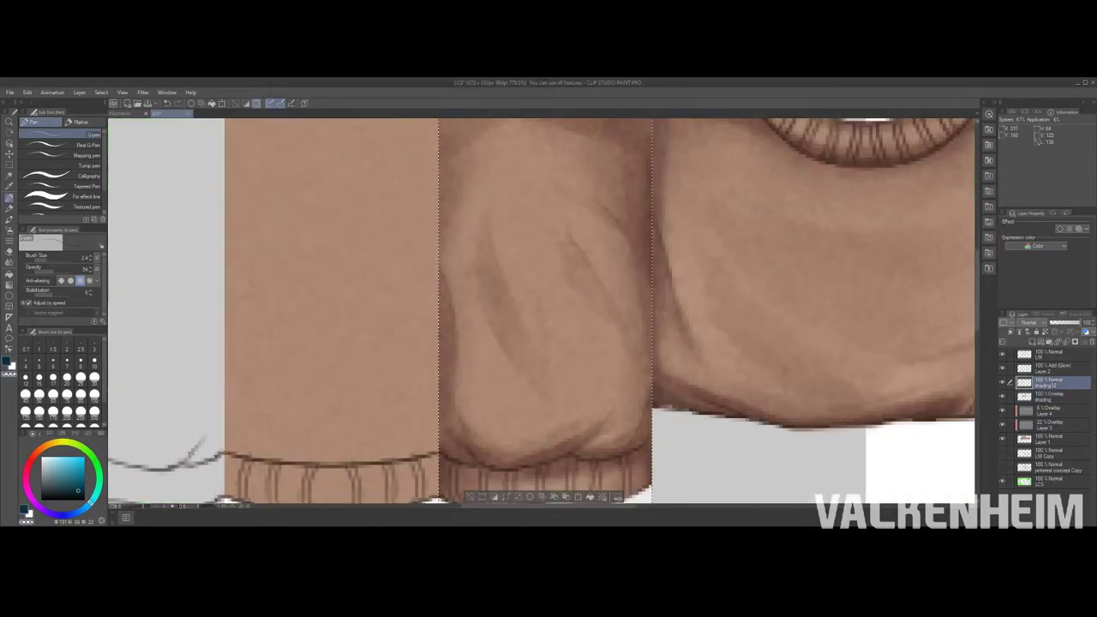
key("alt+]")
key("b")
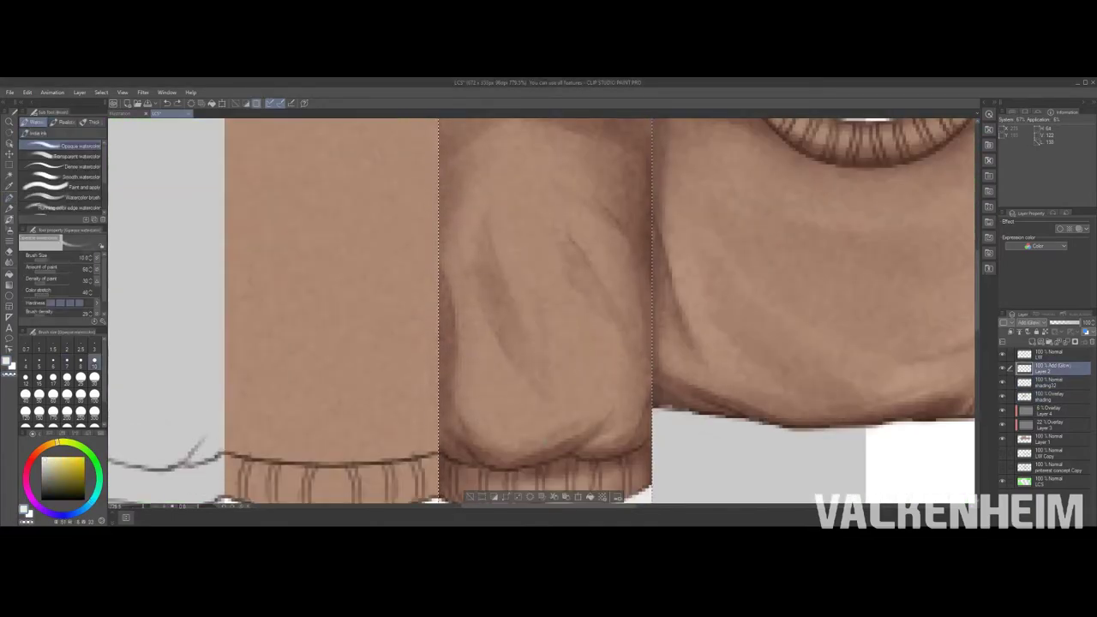
left_click_drag(557, 420, 484, 424)
left_click_drag(569, 376, 540, 321)
left_click_drag(549, 308, 544, 383)
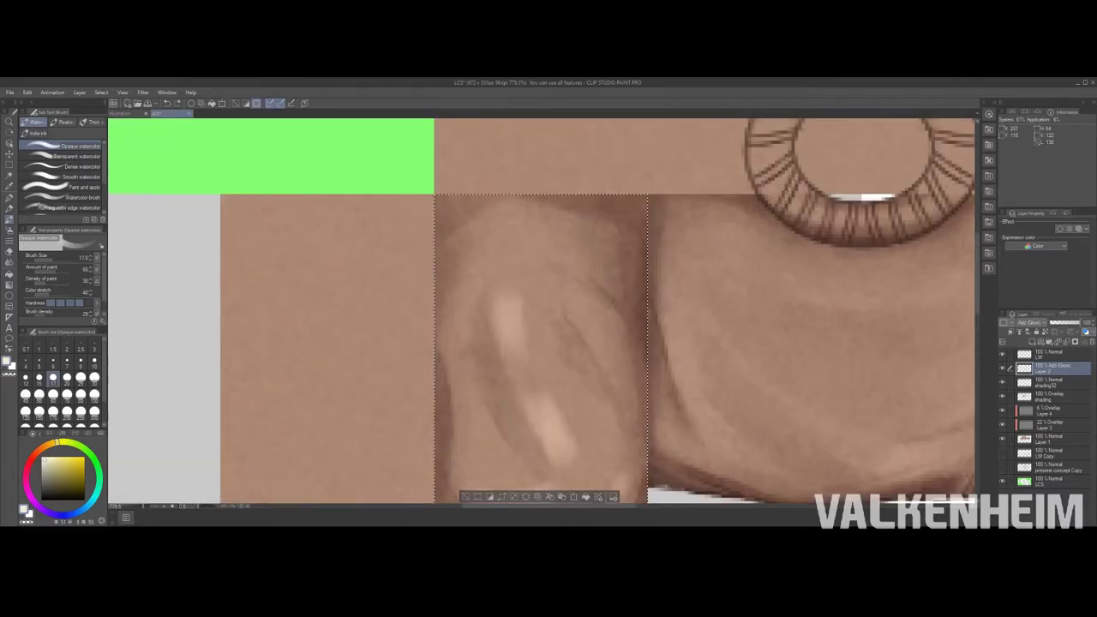
mouse_move(490, 269)
left_mouse_down()
mouse_move(551, 237)
mouse_move(484, 257)
left_mouse_up()
Step: Thin the sleeve highlights with the Soft eraser and blend them smoothly into the folds down to the cuff
key("e")
left_click_drag(540, 402, 562, 441)
left_click_drag(548, 342, 508, 219)
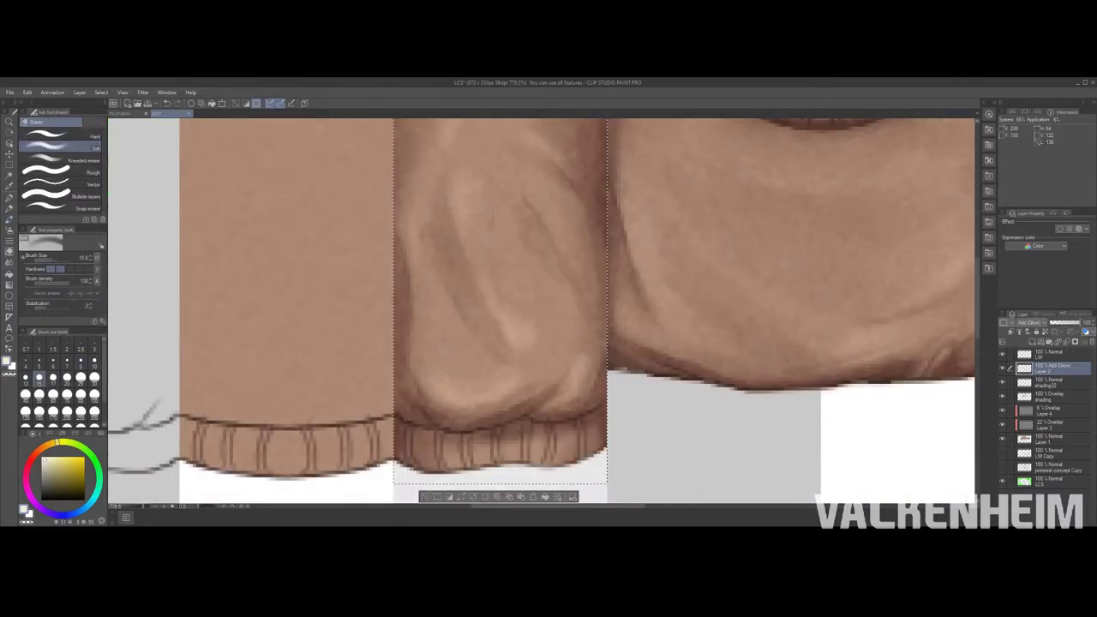
left_click_drag(548, 308, 556, 394)
key("j")
left_click_drag(557, 343, 557, 383)
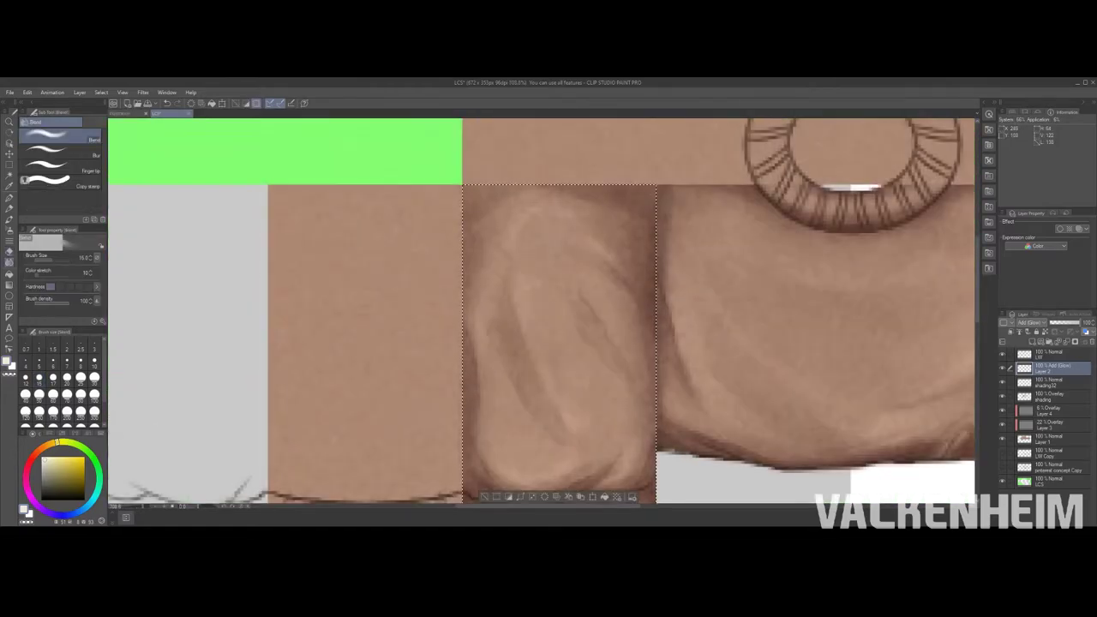
key("ctrl+0")
scroll(531, 392, "up", 5)
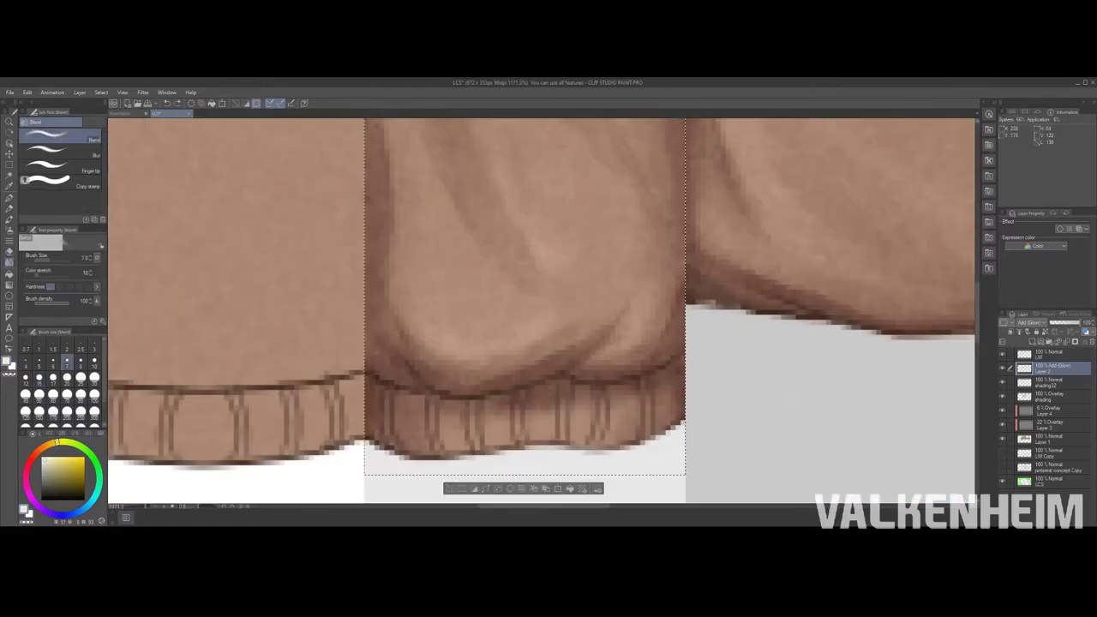
left_click_drag(440, 353, 498, 343)
Step: Airbrush a soft shadow into the sleeve's central fold on the shading layer and blend it
key("b")
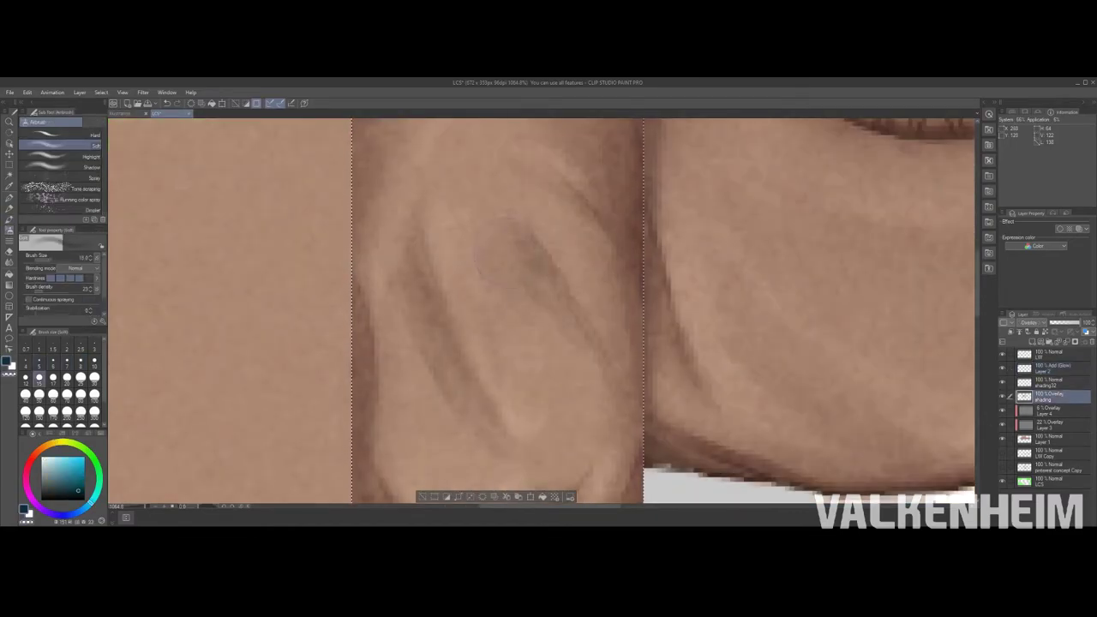
left_click_drag(500, 251, 499, 343)
key("ctrl+0")
scroll(548, 325, "up", 5)
key("j")
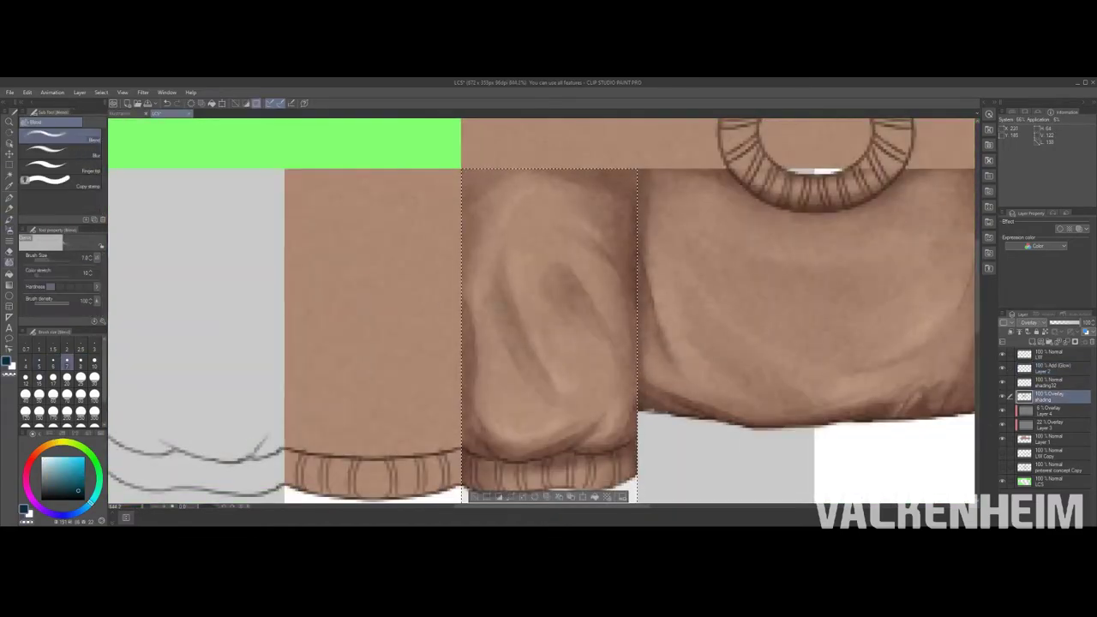
Step: Refine the fold shadows in the middle of the sleeve with the G-pen and smooth them with the Blend tool
key("ctrl+0")
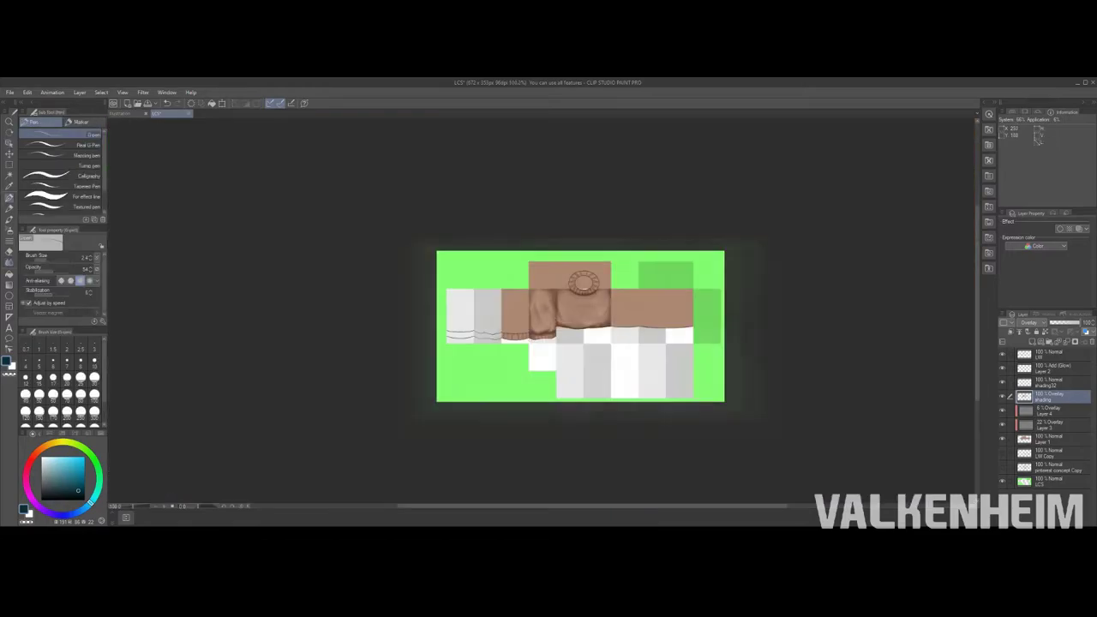
scroll(559, 323, "up", 5)
key("ctrl+0")
scroll(541, 311, "up", 5)
key("p")
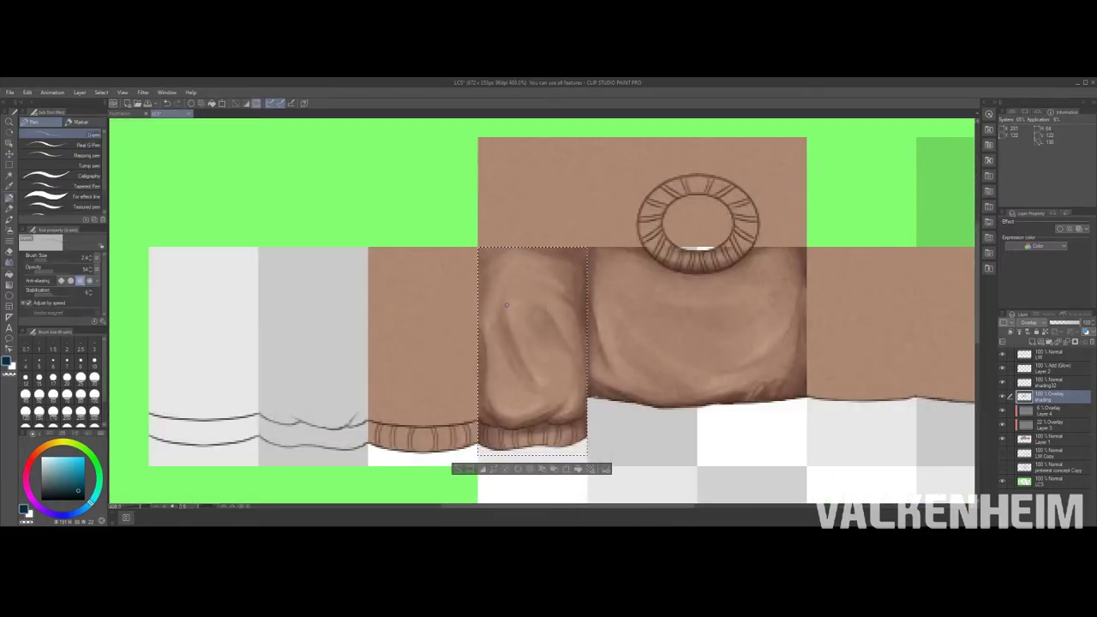
key("j")
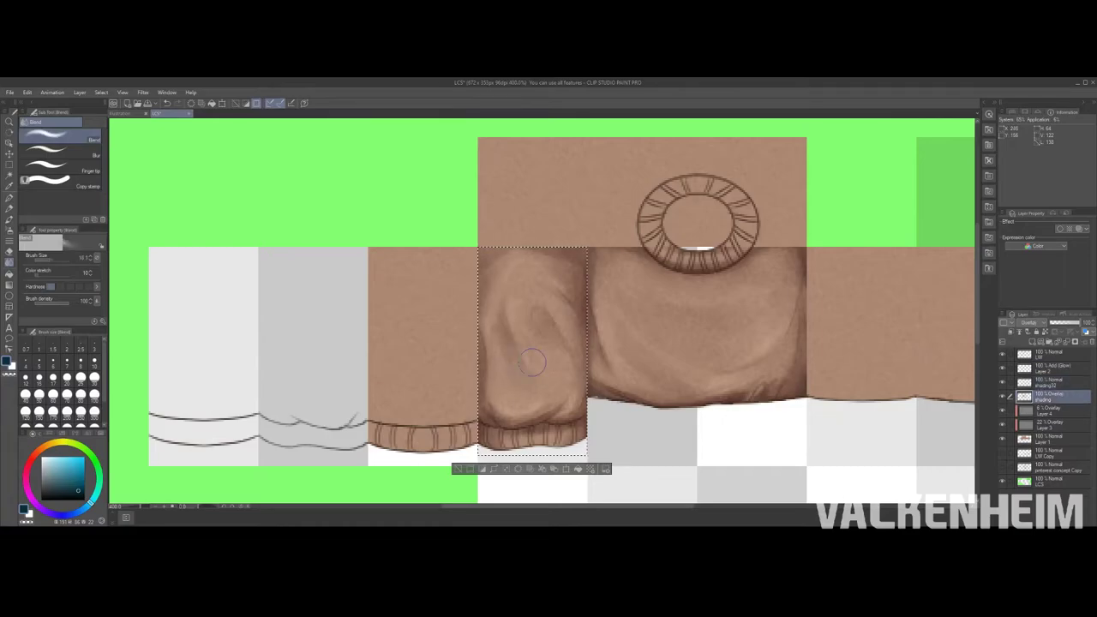
Step: Darken the edges of the selected sleeve with near-black Opaque watercolor on the shading32 layer
scroll(531, 363, "down", 5)
scroll(593, 326, "up", 6)
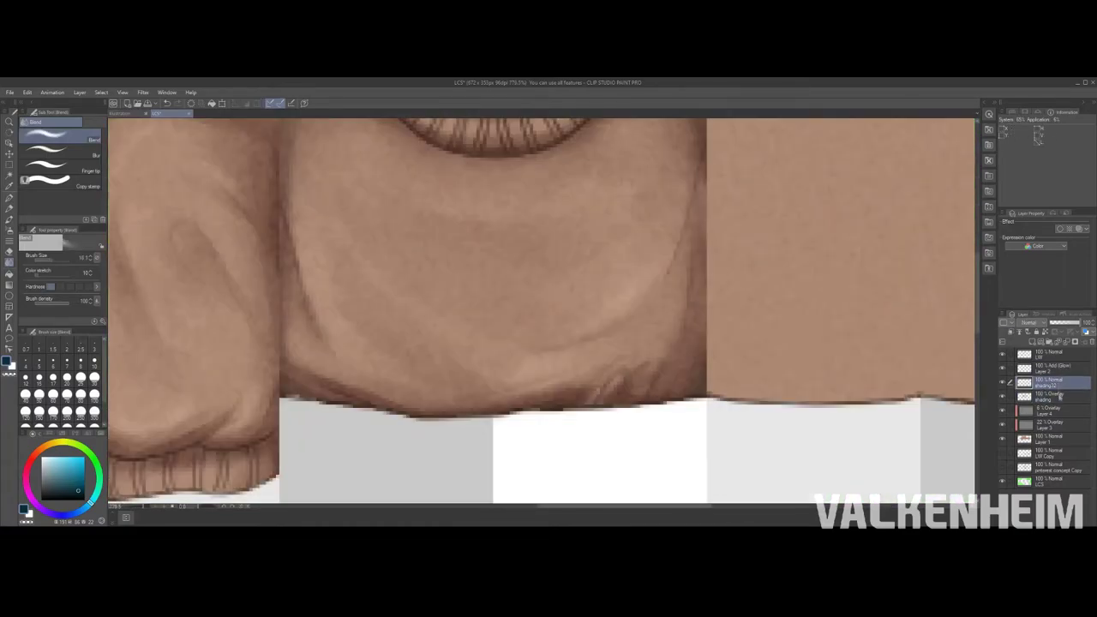
key("p")
left_click(1054, 383)
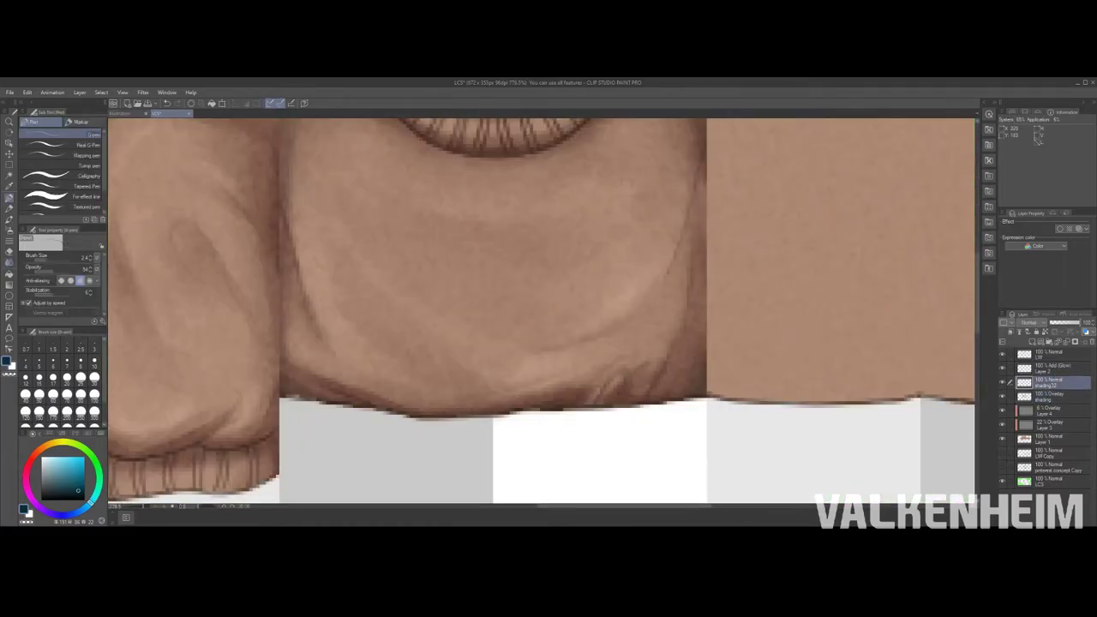
key("b")
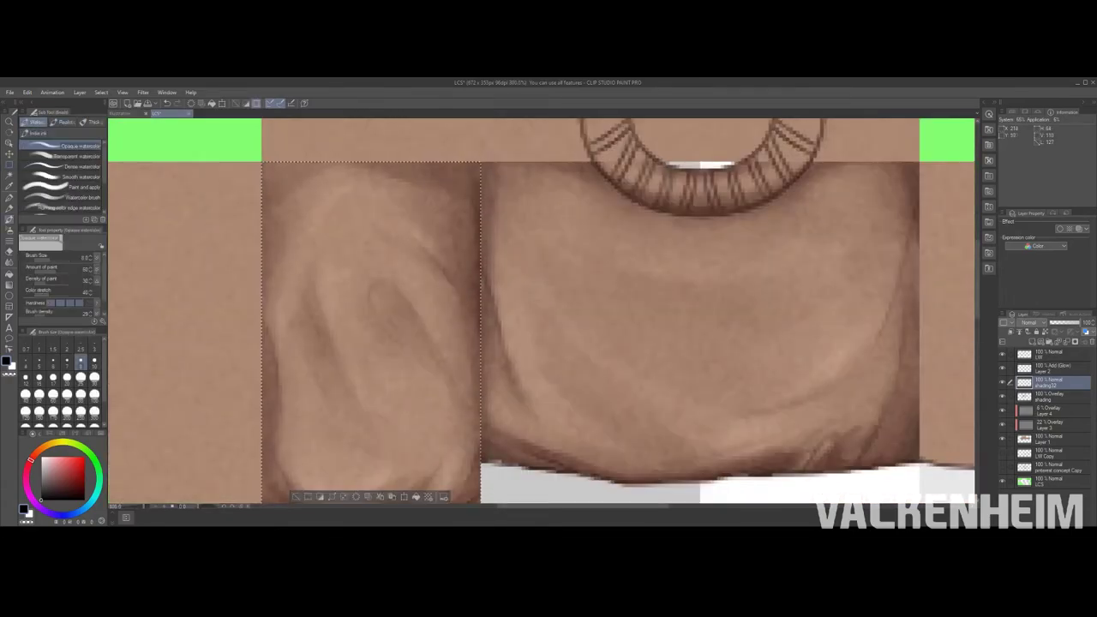
scroll(539, 308, "down", 3)
scroll(411, 334, "down", 5)
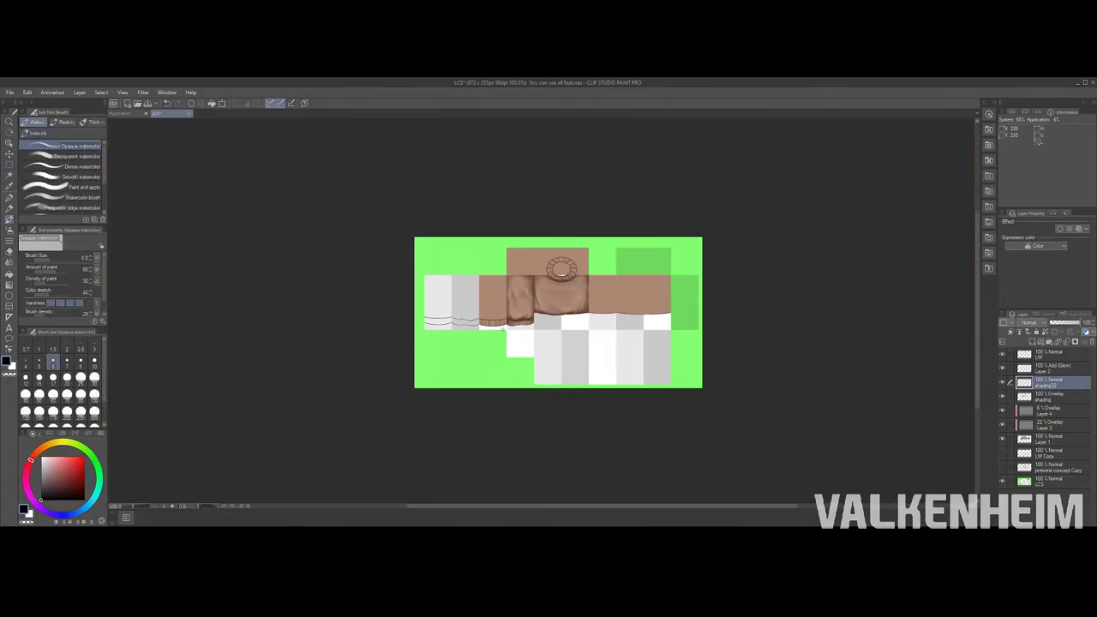
Step: Paint thin highlights between the ribs of the shaded cuff on Layer 2 with a 1.5 brush
scroll(412, 334, "up", 10)
left_click(412, 334, "alt")
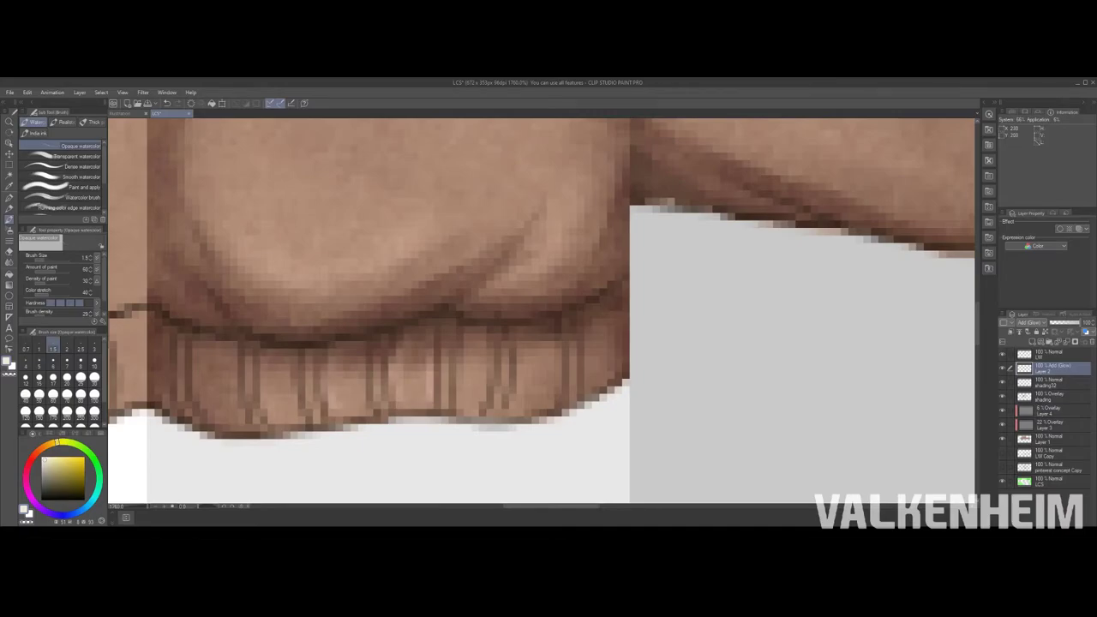
scroll(544, 313, "down", 5)
scroll(545, 314, "up", 9)
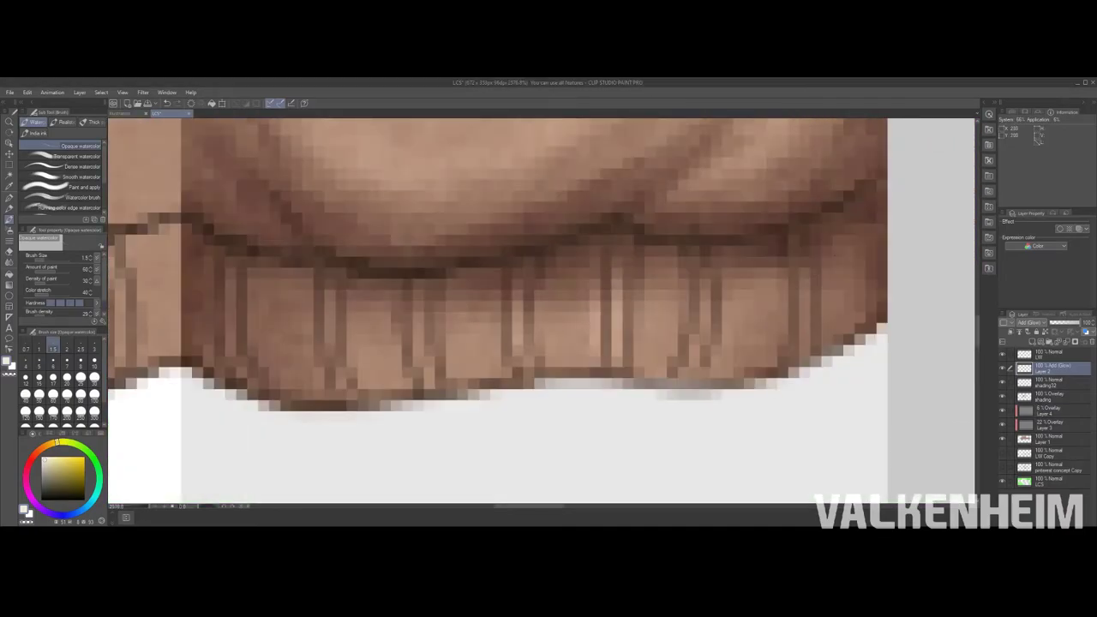
scroll(540, 308, "down", 3)
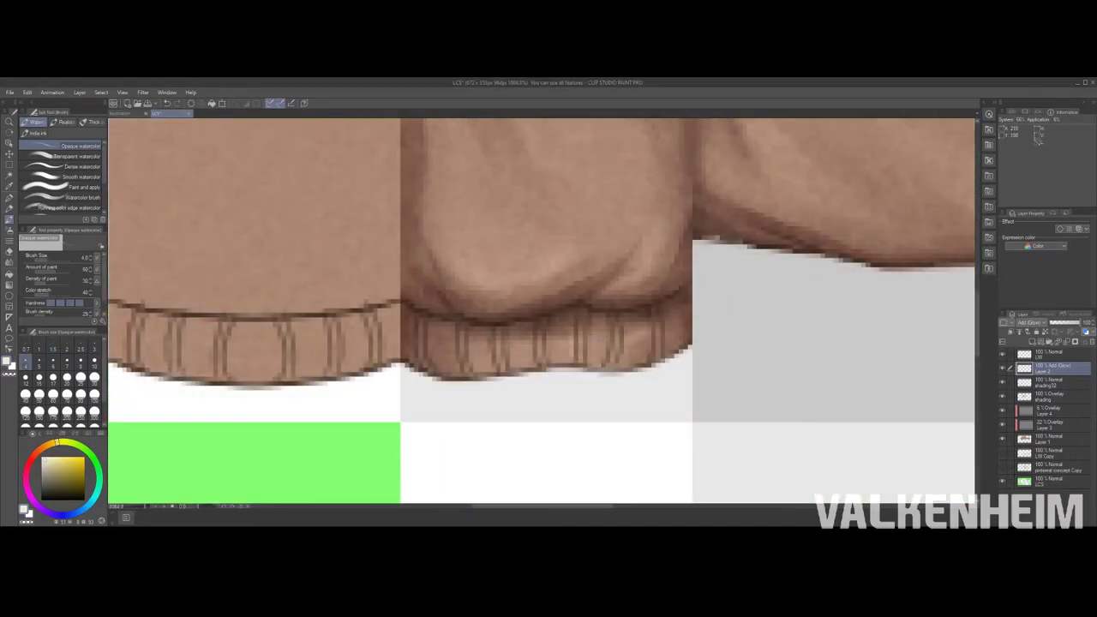
Step: Add broader highlights to the shaded cuff with a 4.0 brush, then soften them by erasing and blending
scroll(539, 309, "down", 2)
scroll(540, 309, "up", 2)
scroll(539, 309, "down", 5)
scroll(539, 308, "up", 5)
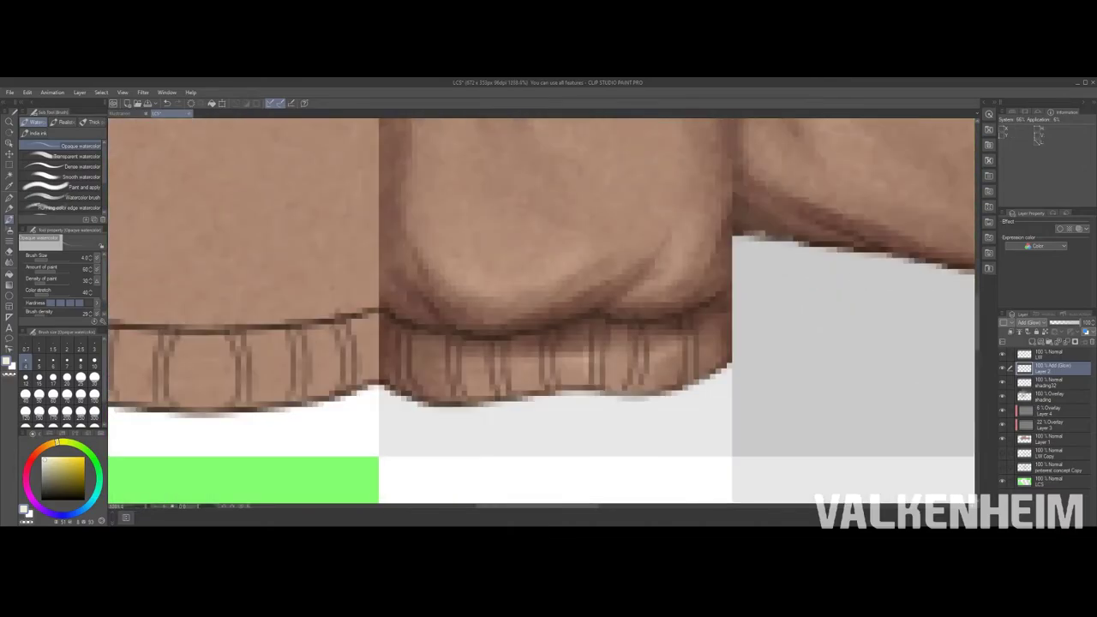
key("e")
scroll(566, 273, "down", 4)
key("j")
scroll(540, 309, "up", 3)
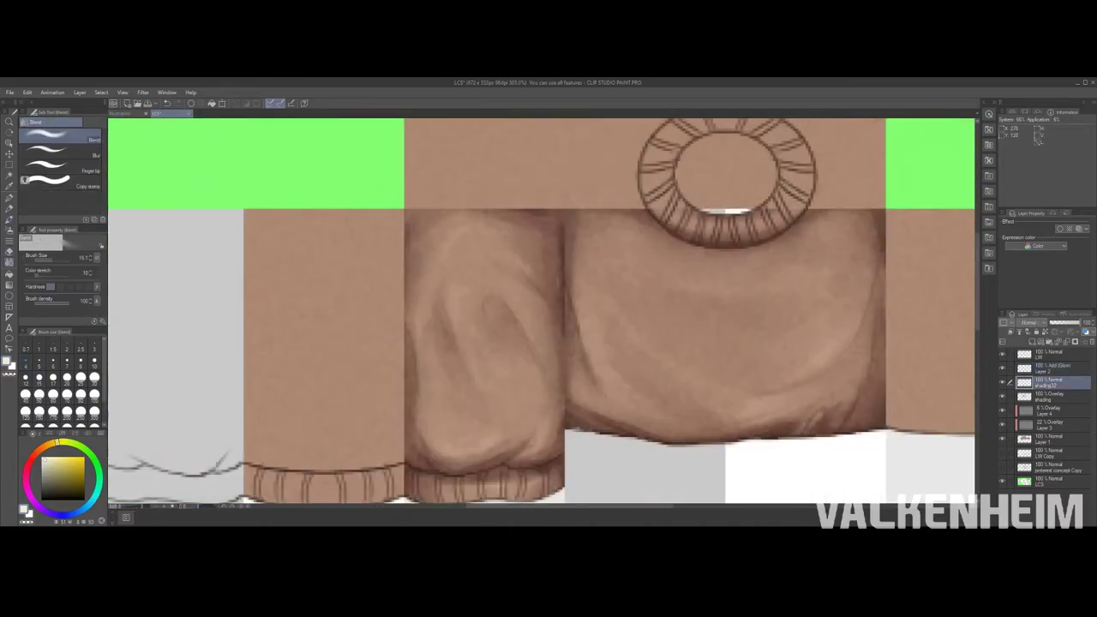
Step: Copy half of the shaded sleeve's folds from the shading layer onto the neighbouring sleeve panel, mirrored to fill both halves
left_click(1054, 396)
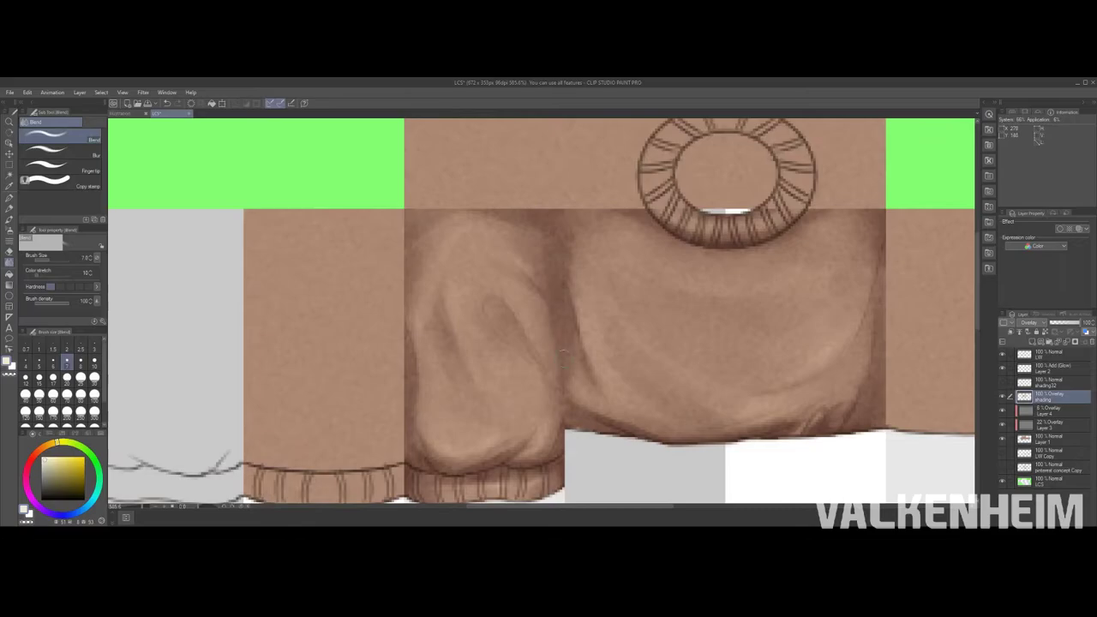
scroll(563, 360, "down", 5)
scroll(585, 344, "up", 5)
key("m")
left_click_drag(527, 192, 372, 493)
key("ctrl+t")
scroll(408, 341, "down", 3)
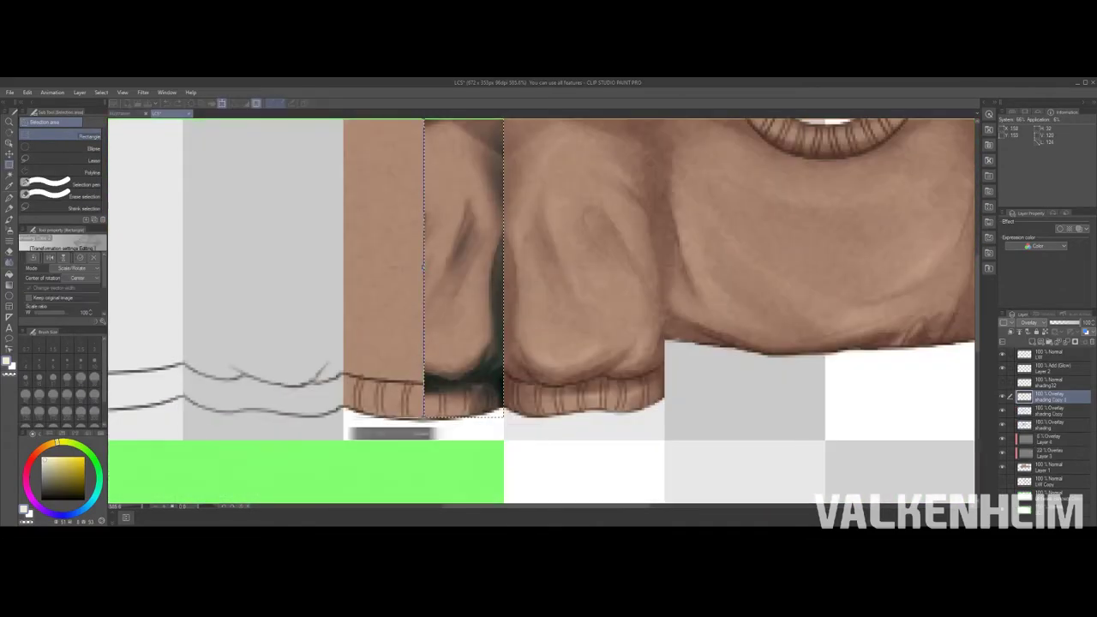
key("Return")
scroll(541, 387, "up", 3)
scroll(541, 384, "down", 1)
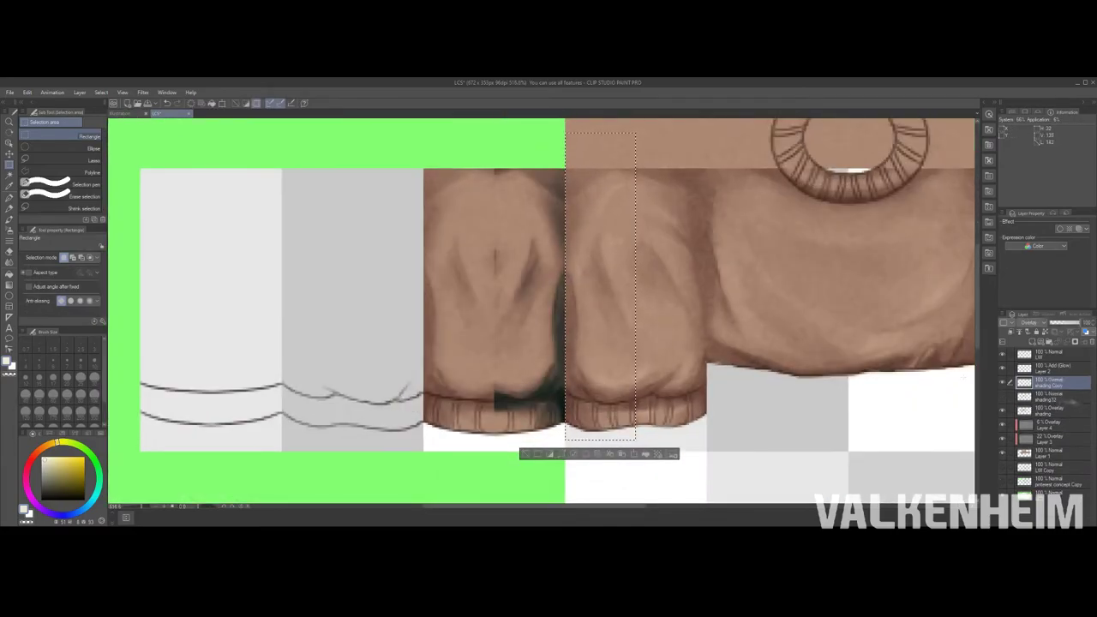
Step: Copy the shading32 edge shadows onto both halves of the same neighbouring sleeve panel and merge the copied layers
key("ctrl+t")
key("Escape")
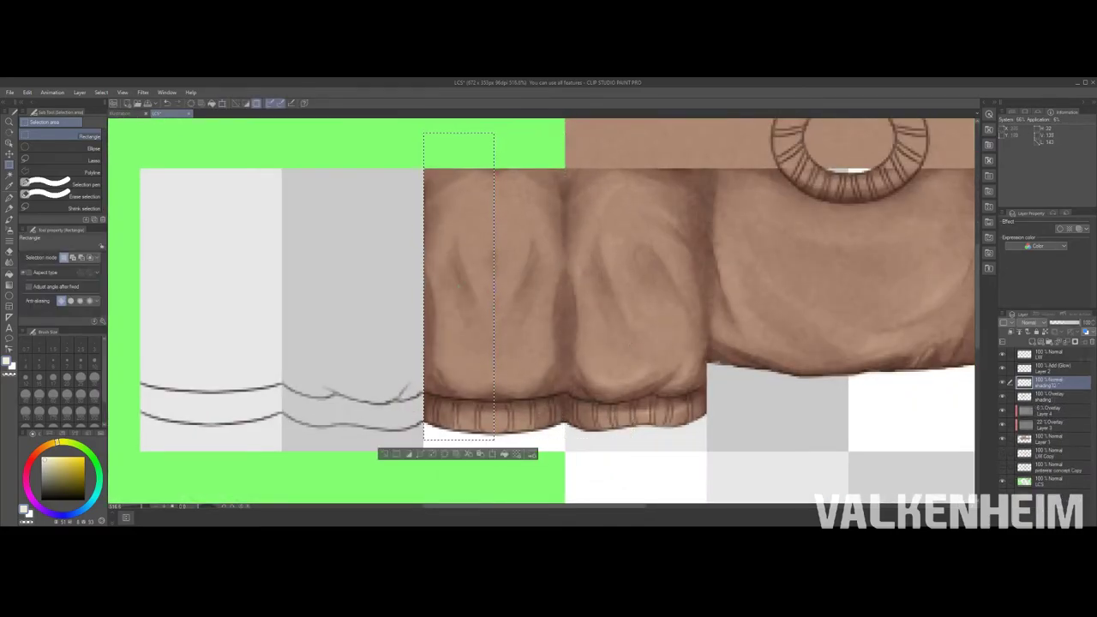
key("alt+bracketright")
key("ctrl+t")
key("Escape")
scroll(541, 313, "down", 5)
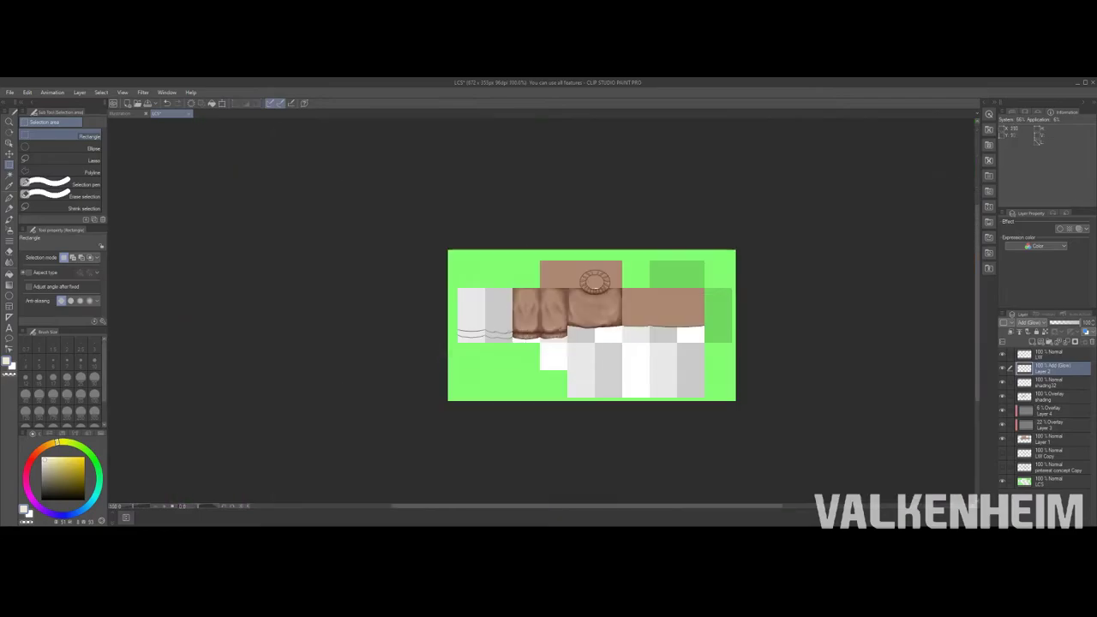
Step: Select the square above the sleeve and shade its edges in dark blue Opaque watercolor on the shading layer, then blend them
key("alt+bracketleft")
key("alt+bracketleft")
scroll(595, 277, "up", 6)
scroll(561, 254, "down", 2)
scroll(561, 254, "up", 2)
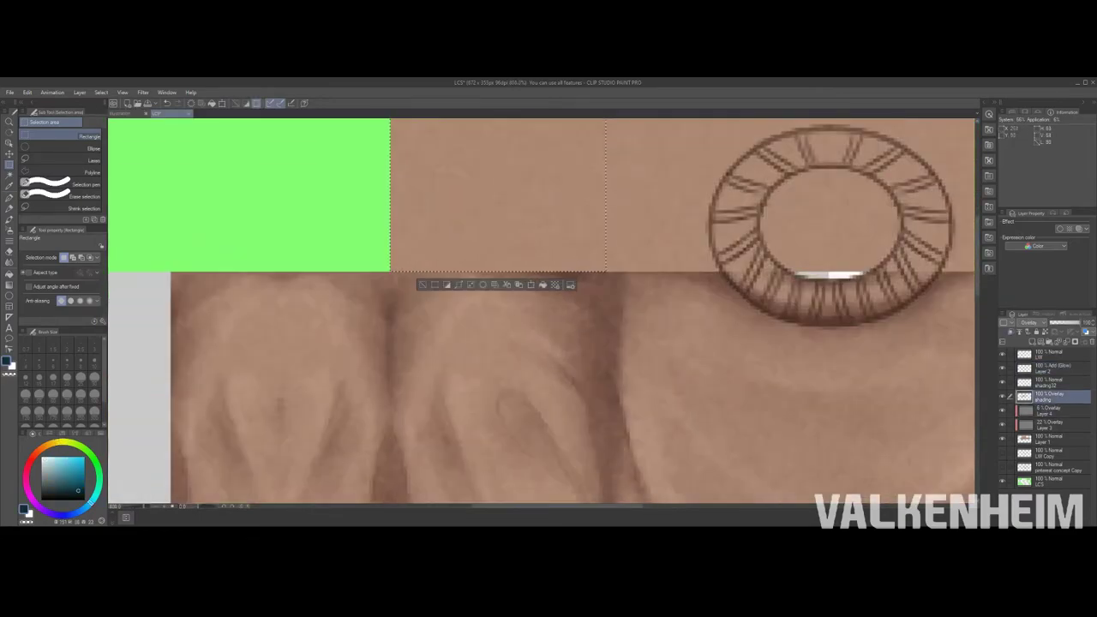
key("b")
scroll(561, 254, "down", 1)
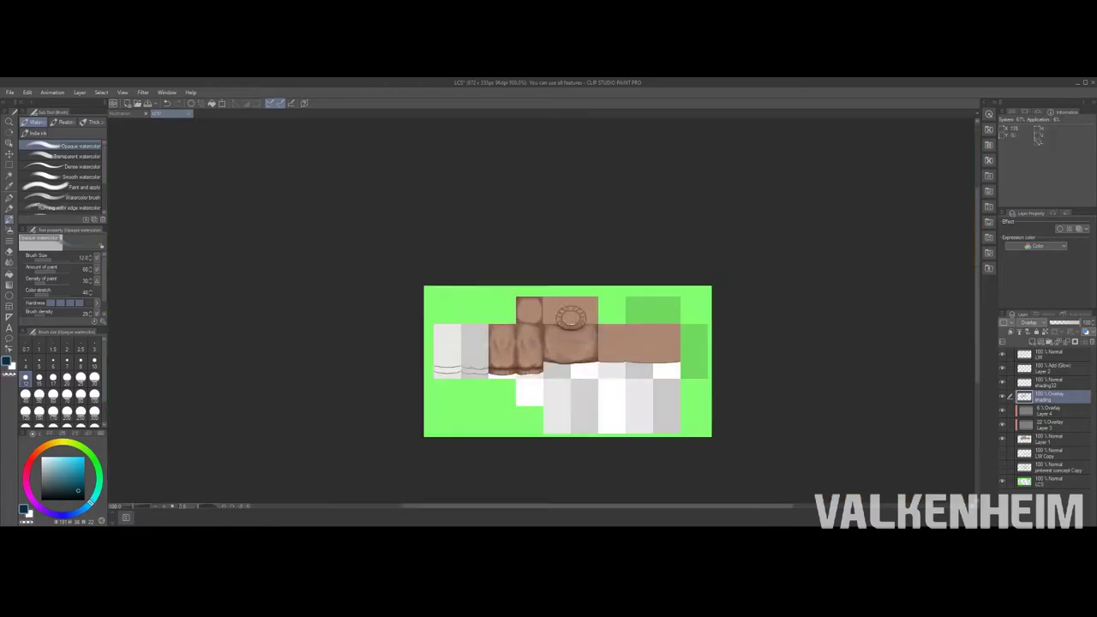
key("b")
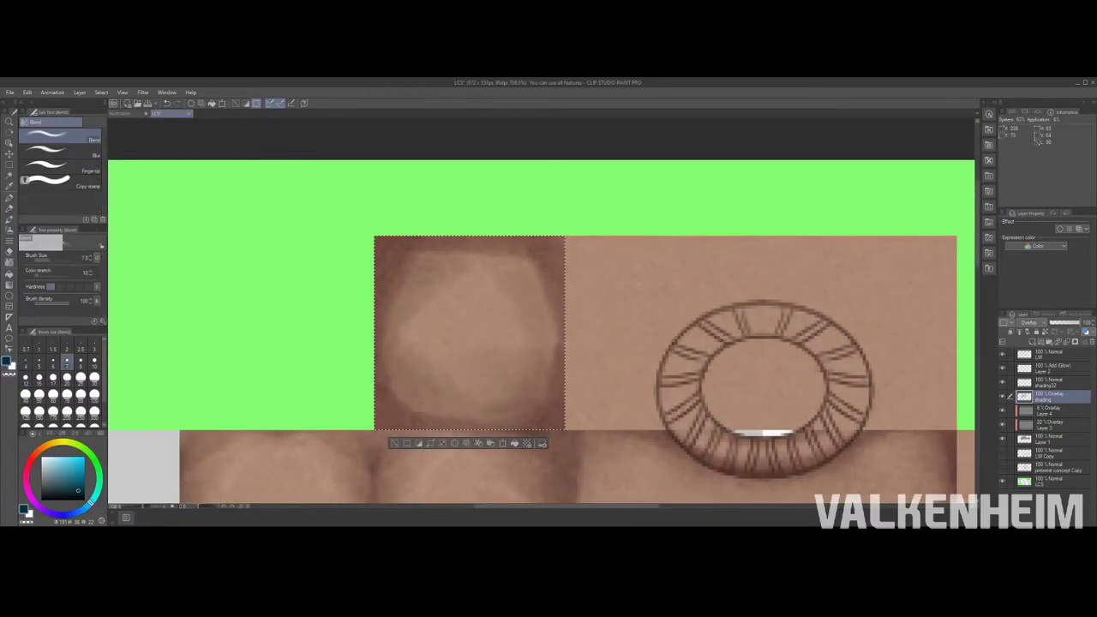
Step: Add fold shadows at both sides of the shoulder square using the Finger tip tool and Soft airbrush
left_click(60, 169)
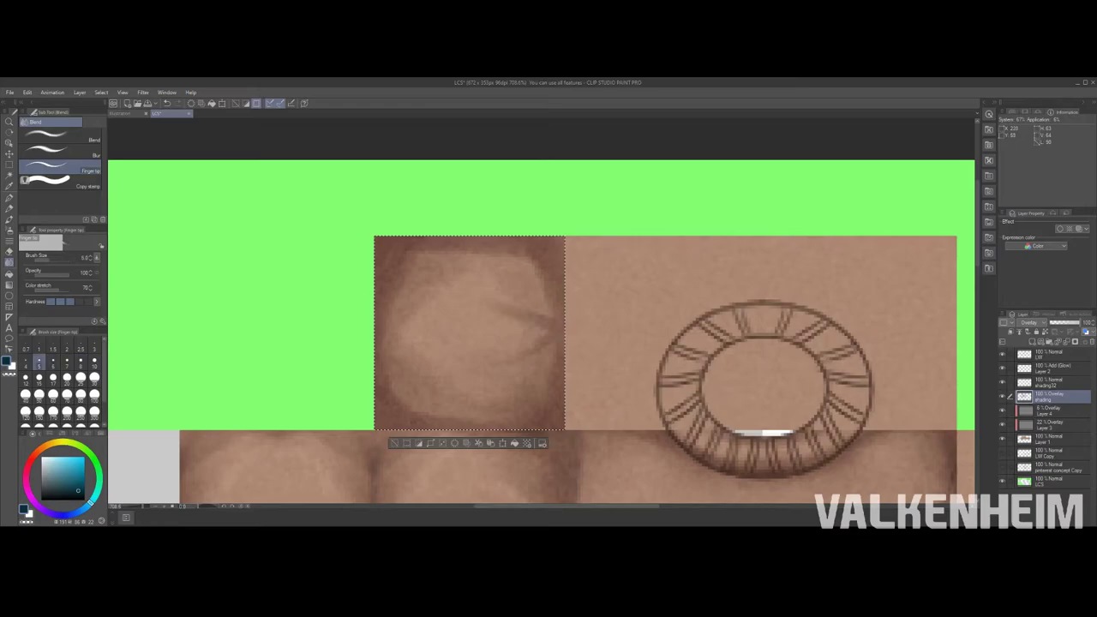
key("b")
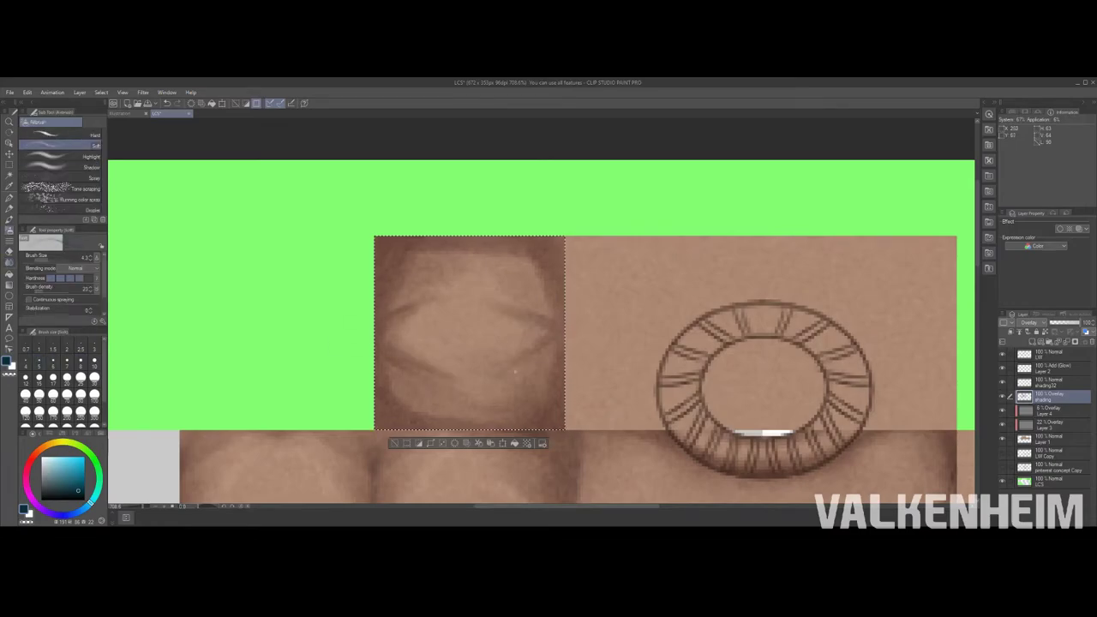
scroll(549, 335, "down", 5)
scroll(548, 335, "up", 6)
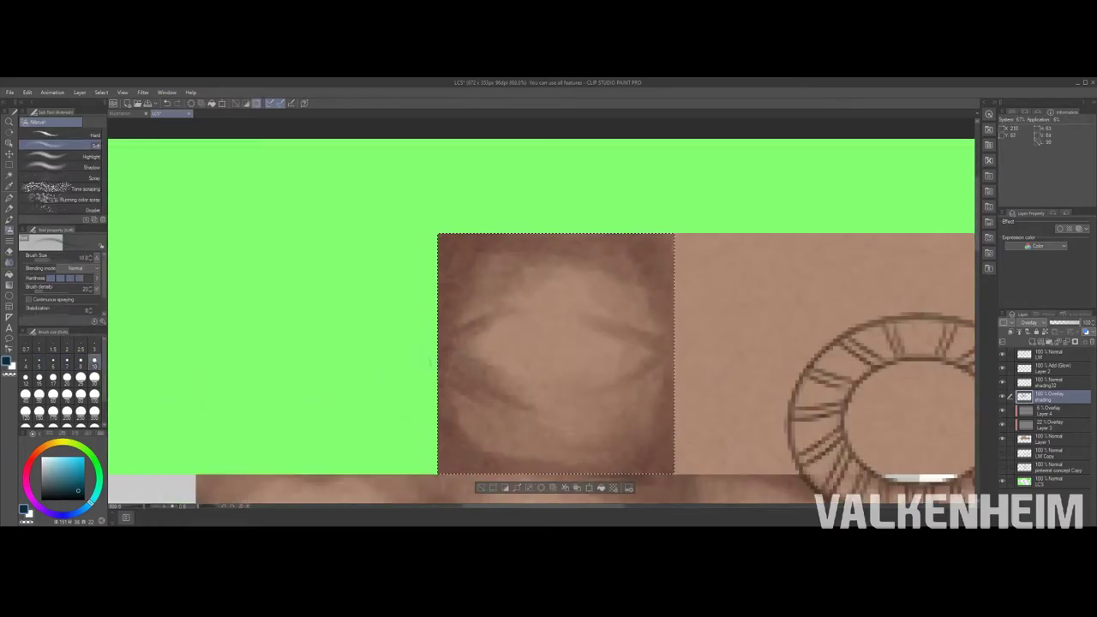
Step: Paint curved white highlights along the shoulder square's folds on Layer 2 with the Soft airbrush and blend them
left_click(1052, 367)
scroll(548, 334, "down", 3)
scroll(549, 334, "up", 2)
left_click_drag(454, 332, 561, 367)
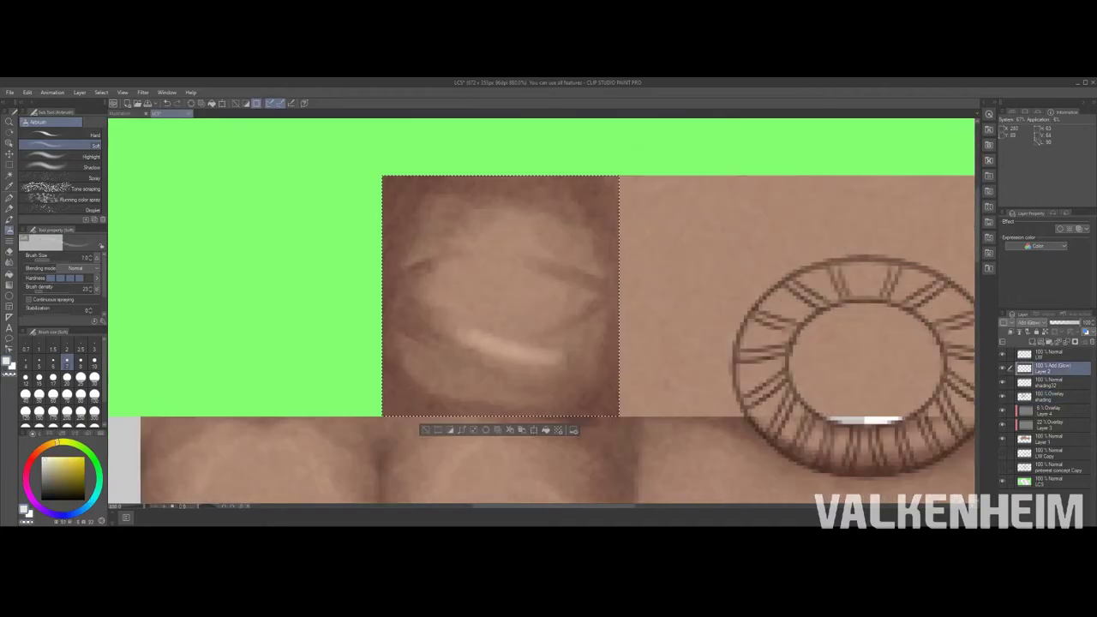
key("j")
left_click_drag(445, 257, 582, 326)
key("b")
scroll(570, 358, "down", 2)
scroll(570, 358, "up", 2)
Step: Darken the shoulder square's edges with black Soft airbrush on the shading32 layer
key("alt+[")
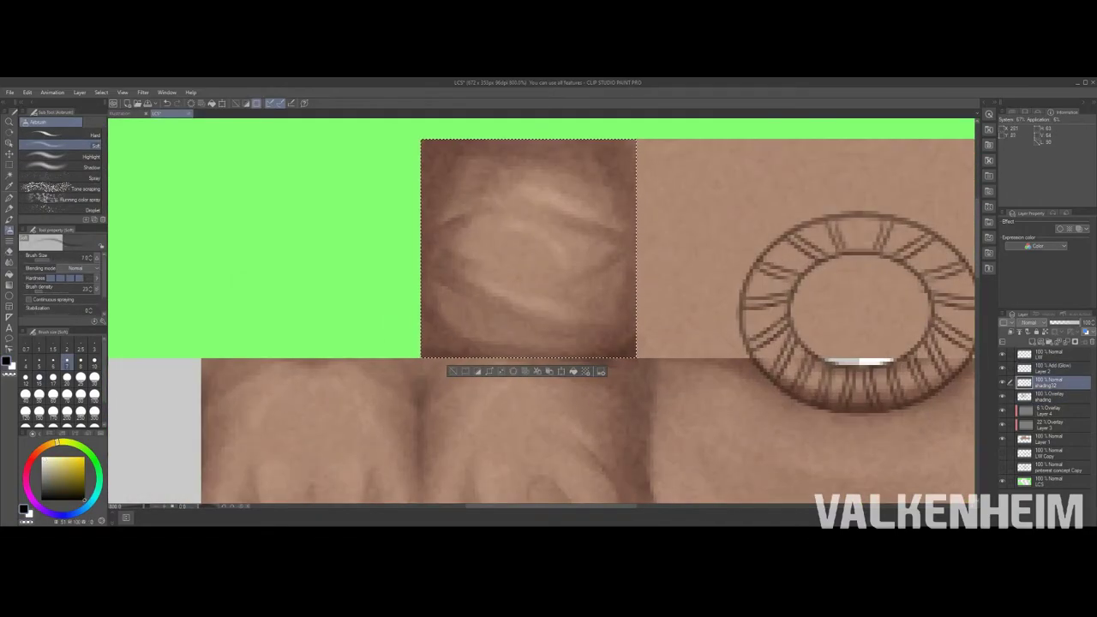
key("ctrl+d")
scroll(549, 334, "down", 5)
scroll(548, 334, "up", 4)
Step: Blend the shoulder square's edge shadows and its seam with the sleeve panels across the shading layers
key("j")
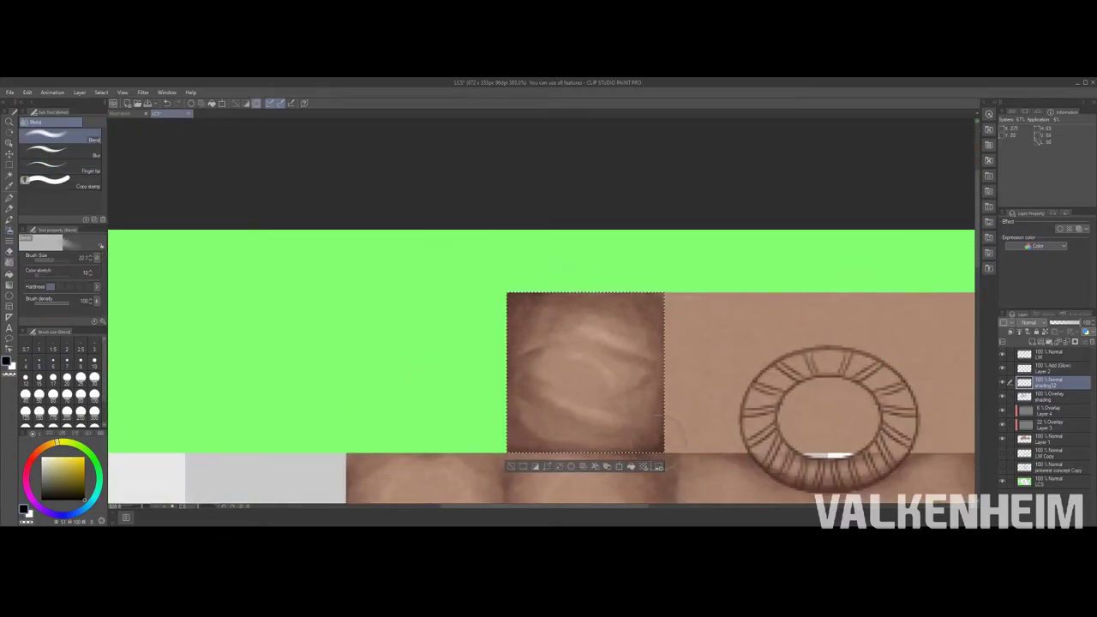
key("alt+[")
key("alt+]")
key("alt+[")
key("alt+]")
scroll(544, 337, "down", 2)
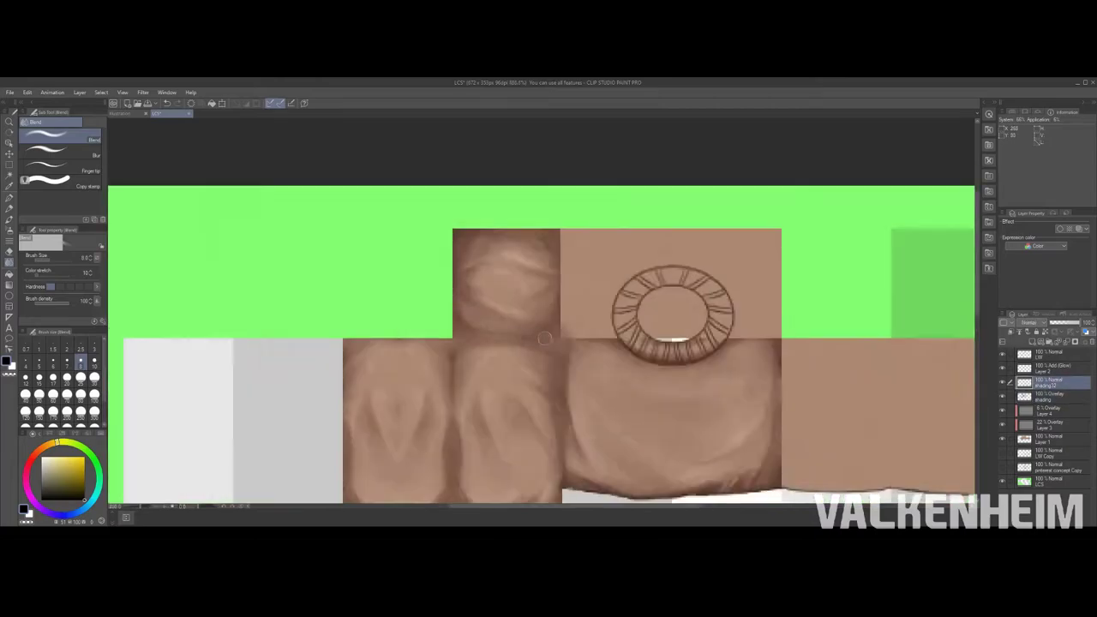
scroll(548, 360, "up", 1)
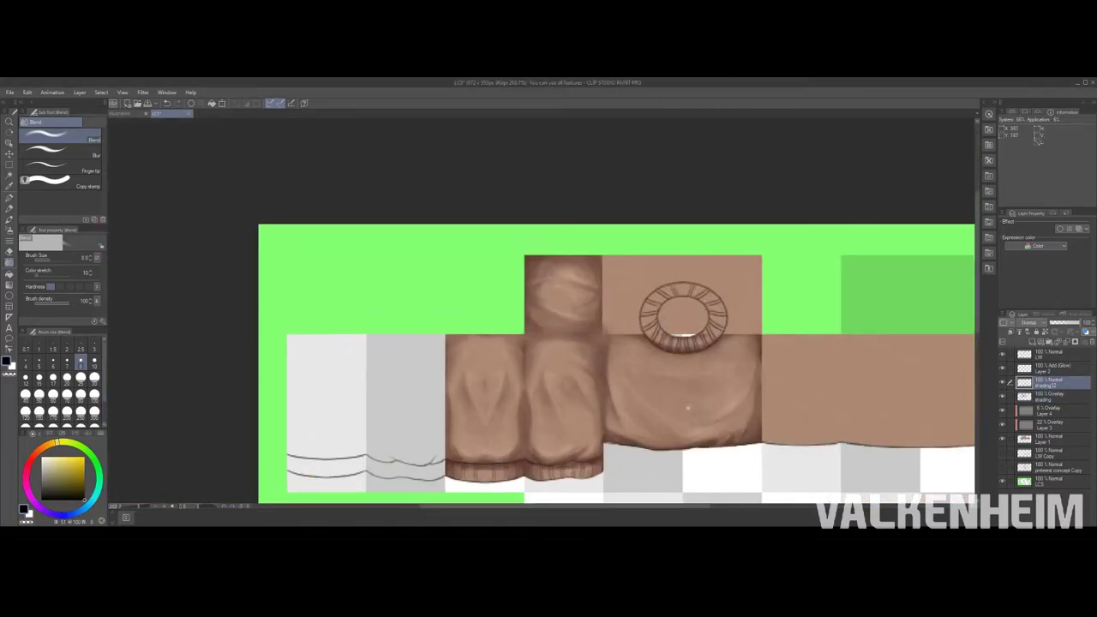
Step: Select the front torso panel and refine its shading on the shading layer with the Soft eraser and Blend tool
scroll(617, 360, "up", 3)
key("alt+[")
key("b")
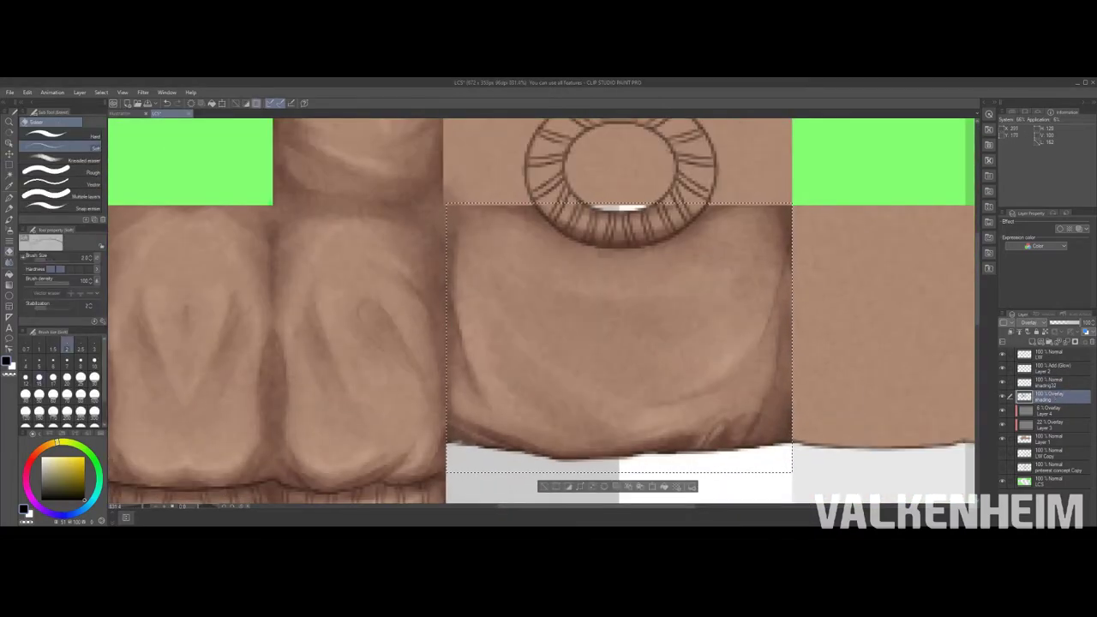
key("j")
scroll(548, 325, "down", 2)
scroll(476, 368, "up", 2)
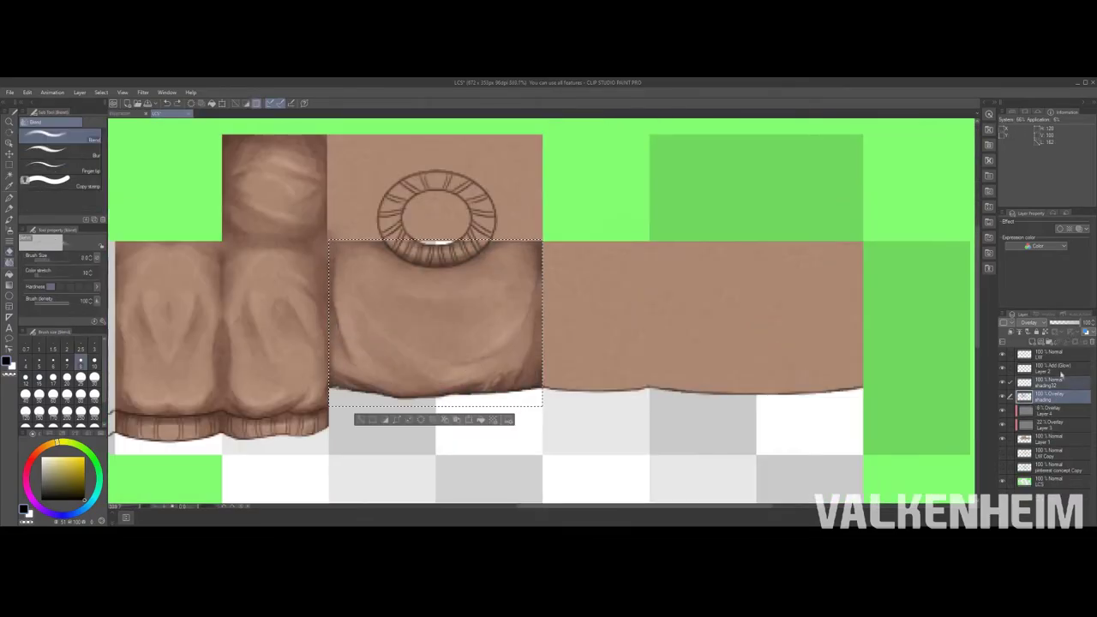
Step: Copy the front torso's shading, shading32 and Layer 2 artwork onto the back torso panel
key("alt+]")
left_click_drag(477, 368, 634, 377)
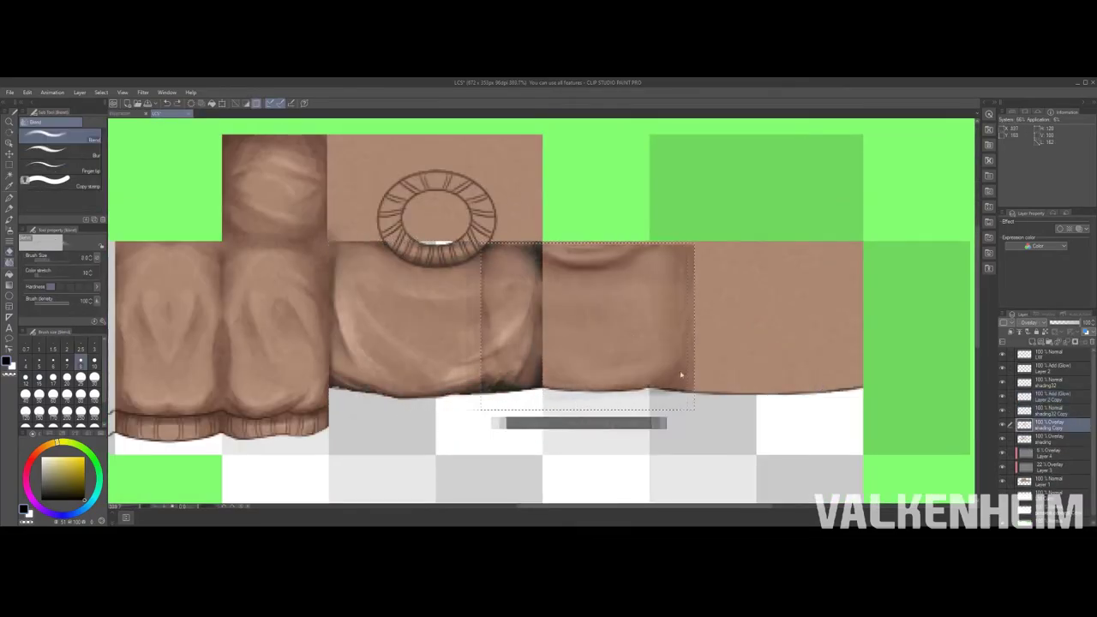
scroll(576, 351, "right", 2)
key("ctrl+y")
key("ctrl+z")
key("ctrl+y")
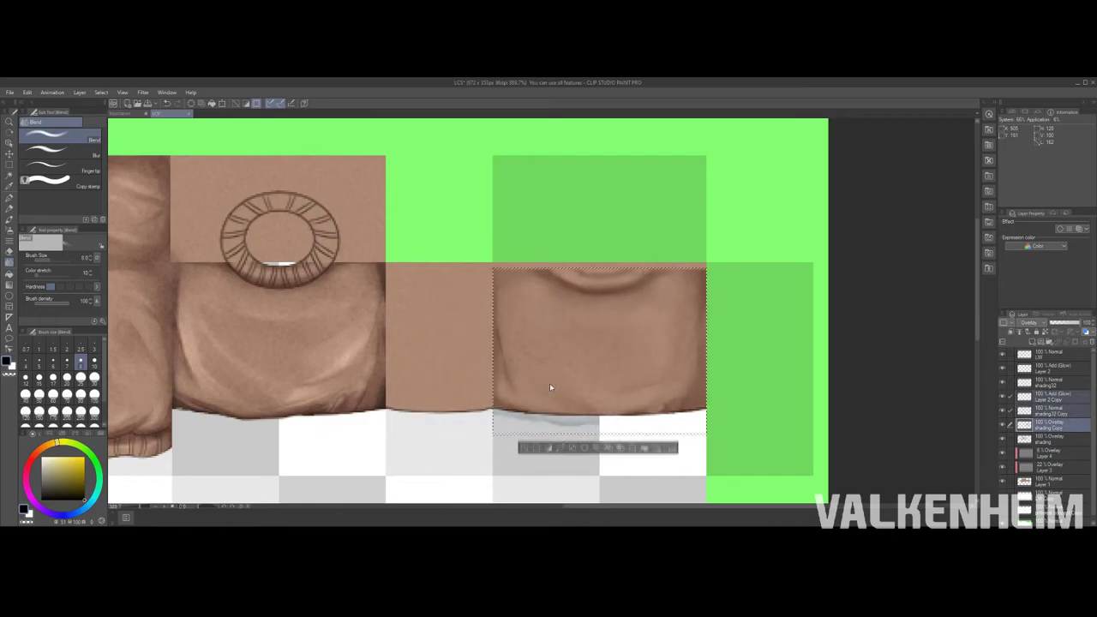
Step: Erase the copied collar shadow from the upper edge of the back torso panel with the Soft eraser
key("e")
scroll(602, 443, "up", 2)
left_click_drag(526, 394, 595, 393)
left_click(52, 136)
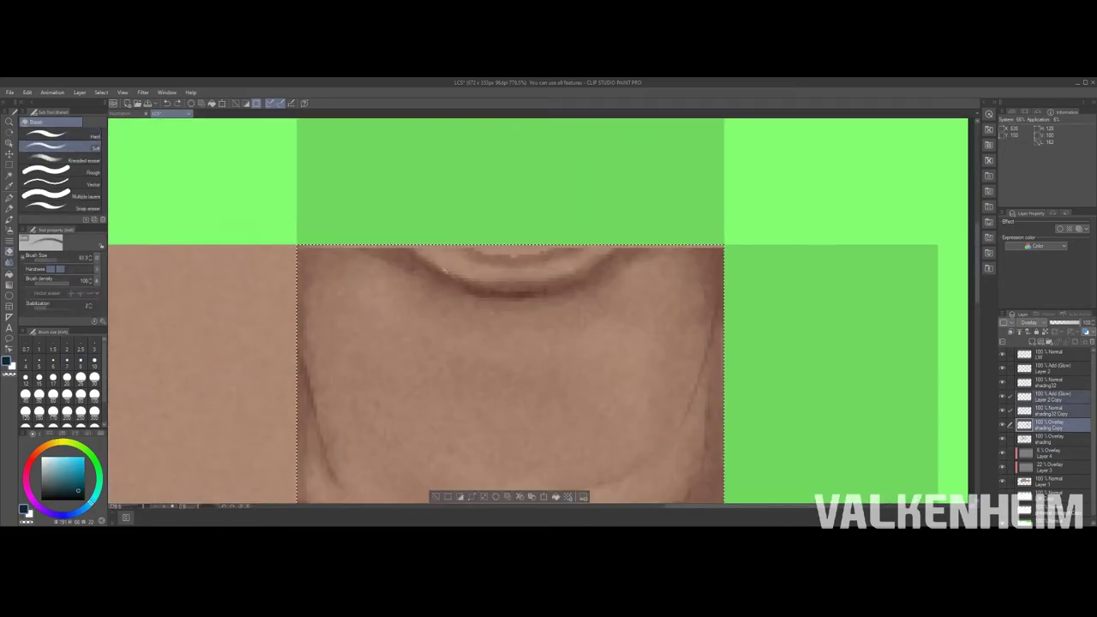
mouse_move(386, 283)
left_mouse_down()
mouse_move(591, 265)
mouse_move(634, 283)
left_mouse_up()
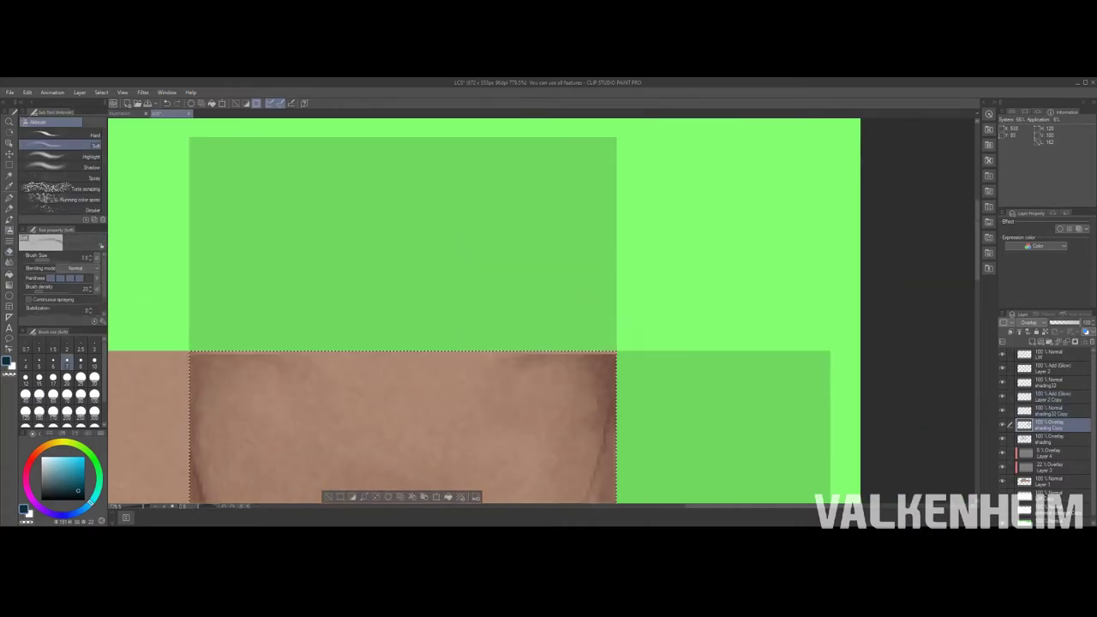
Step: Blend the hem and edge shading of the back torso panel on the shading Copy layer
key("j")
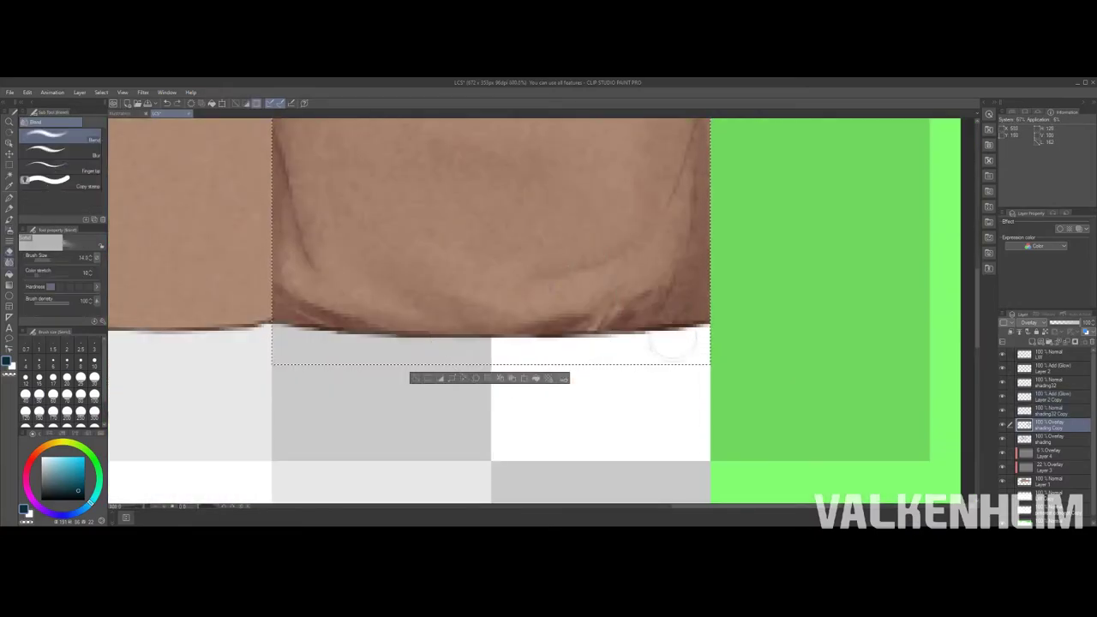
left_click_drag(673, 343, 515, 317)
key("e")
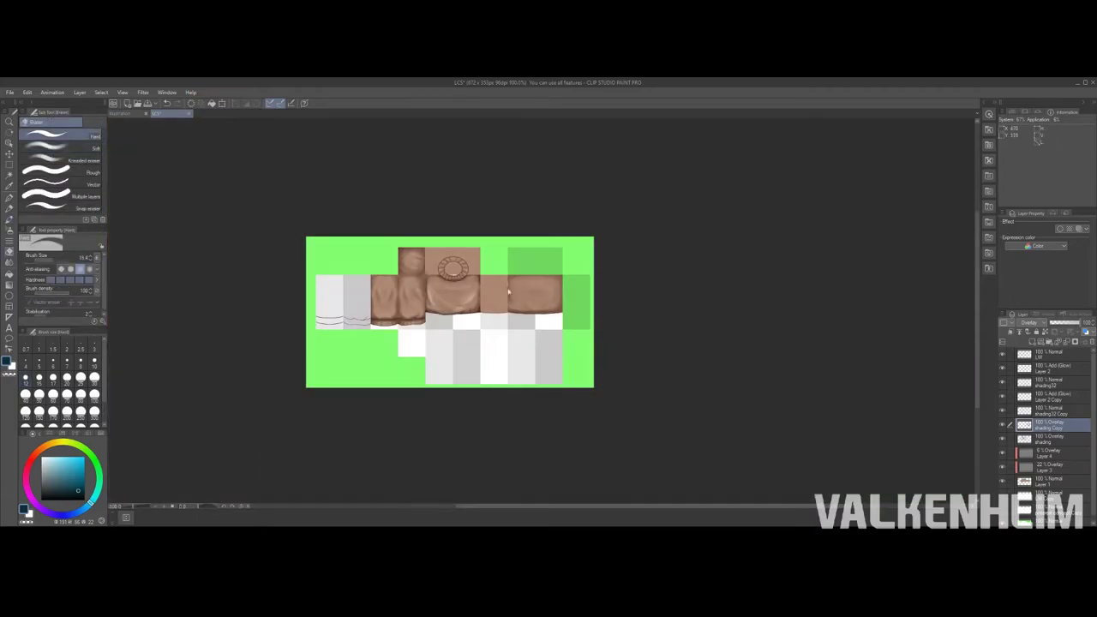
Step: Undo the strip copied onto the side panel and place a copy of the Layer 2 highlights on the back torso panel
scroll(428, 412, "up", 4)
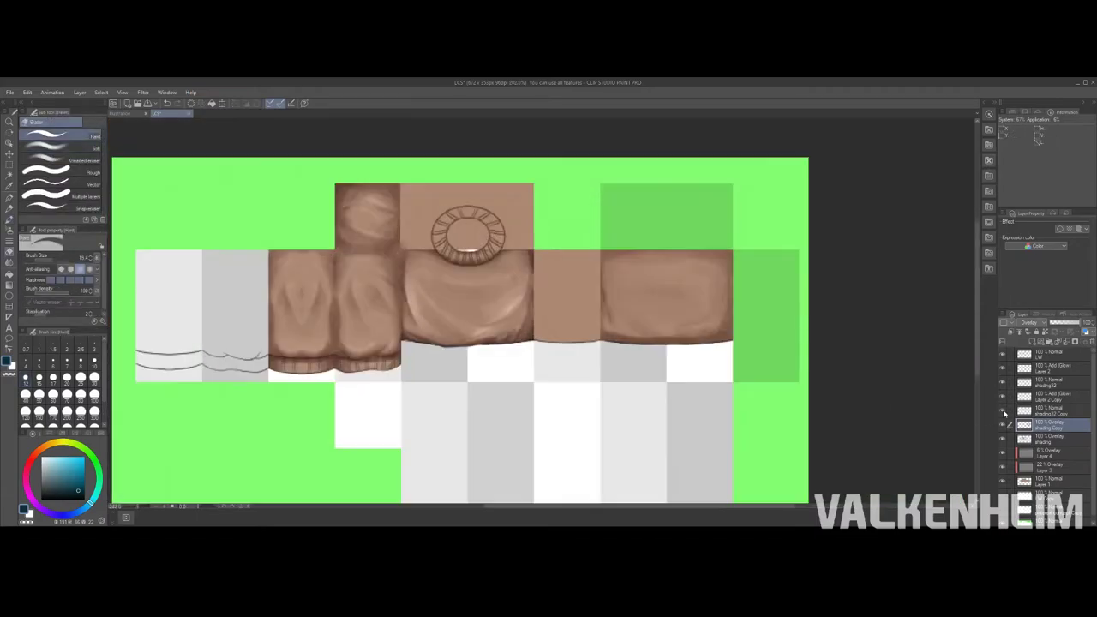
scroll(429, 413, "down", 3)
scroll(424, 377, "up", 4)
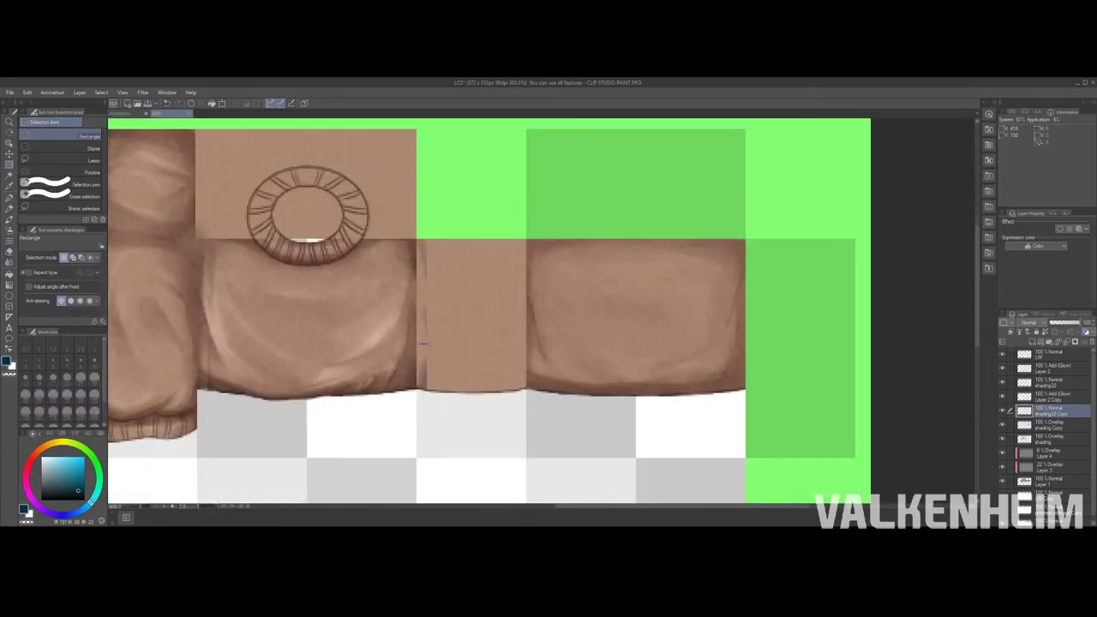
key("k")
key("ctrl+z")
key("ctrl+z")
key("ctrl+z")
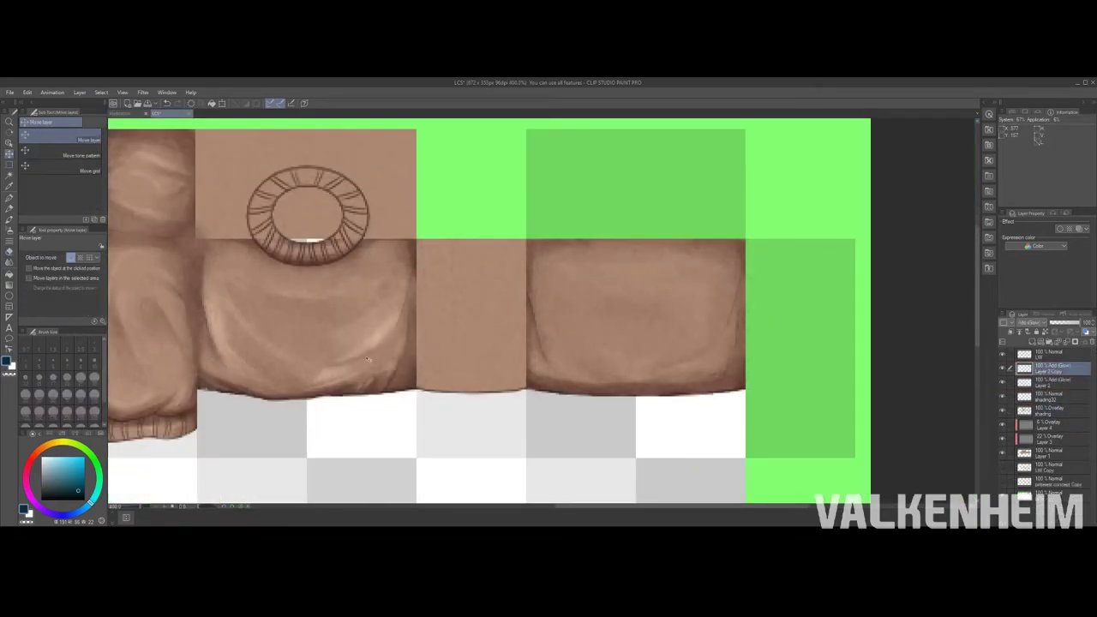
key("m")
key("ctrl+z")
key("ctrl+z")
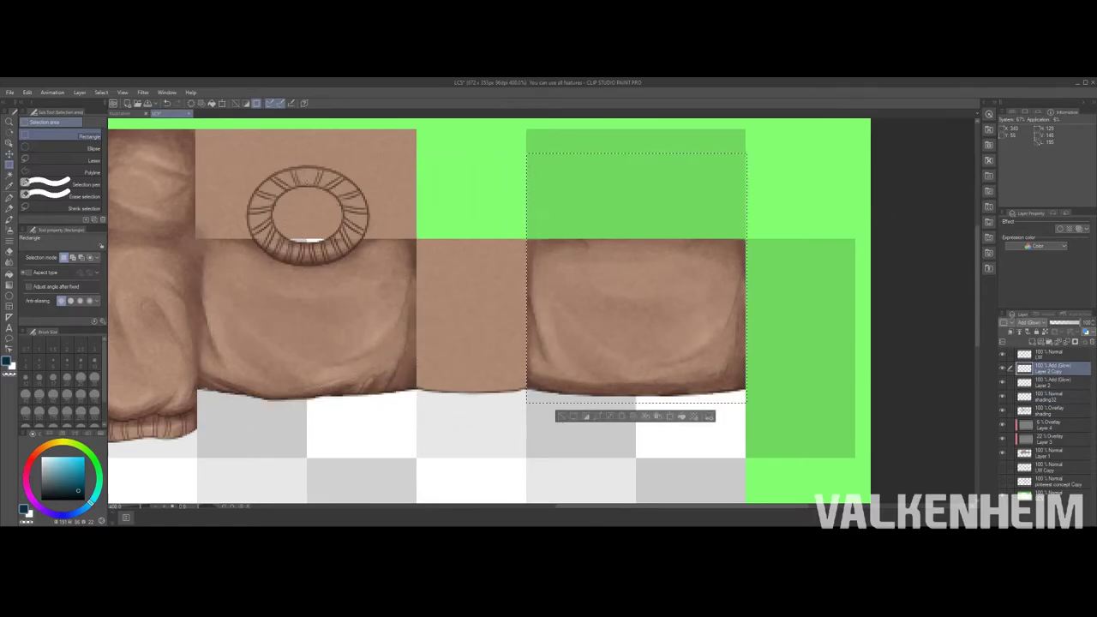
Step: Touch up the back torso panel's edge shadows with Opaque watercolor on the shading layer
left_click(1050, 410)
key("b")
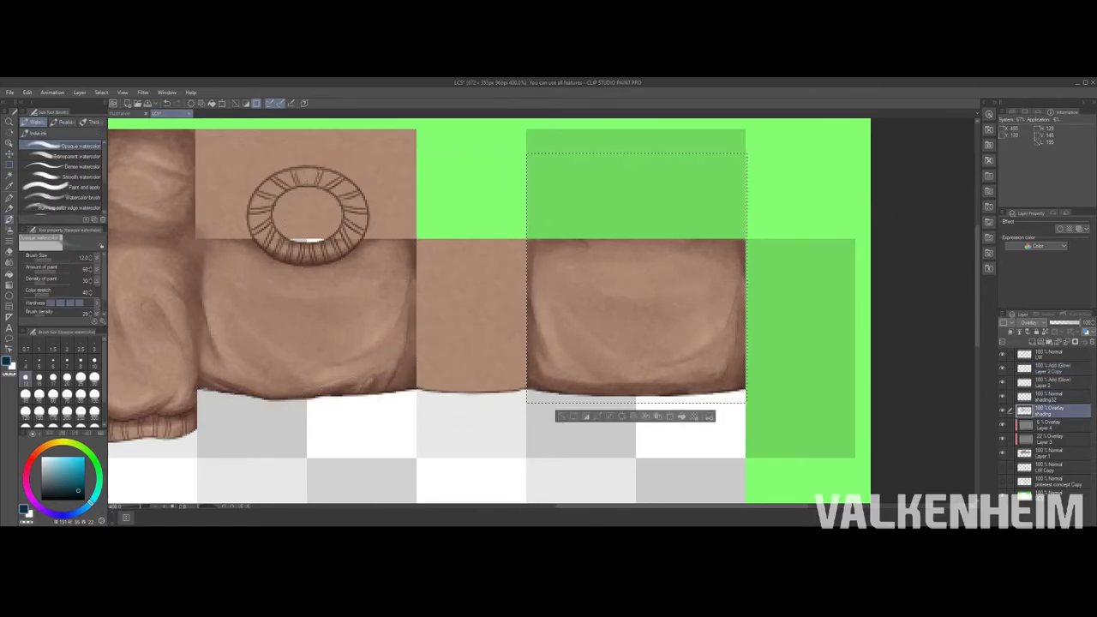
scroll(489, 330, "down", 4)
scroll(489, 330, "up", 5)
Step: Copy a strip of the back panel's edge shading and highlights onto the adjoining half of the side panel, mirrored
key("m")
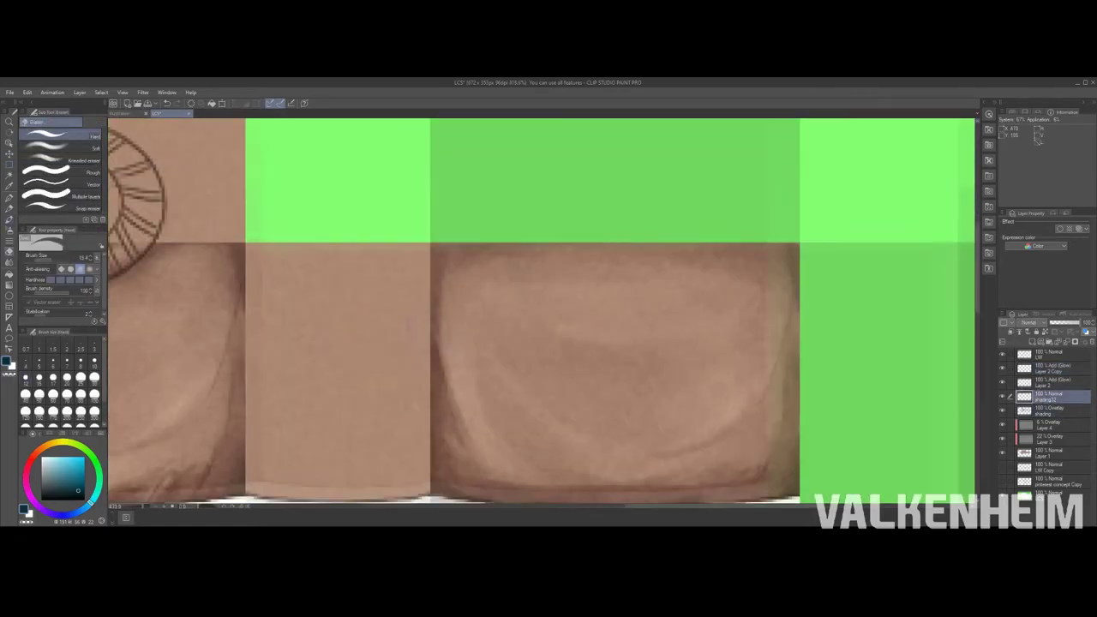
left_click_drag(431, 182, 521, 466)
scroll(494, 395, "down", 1)
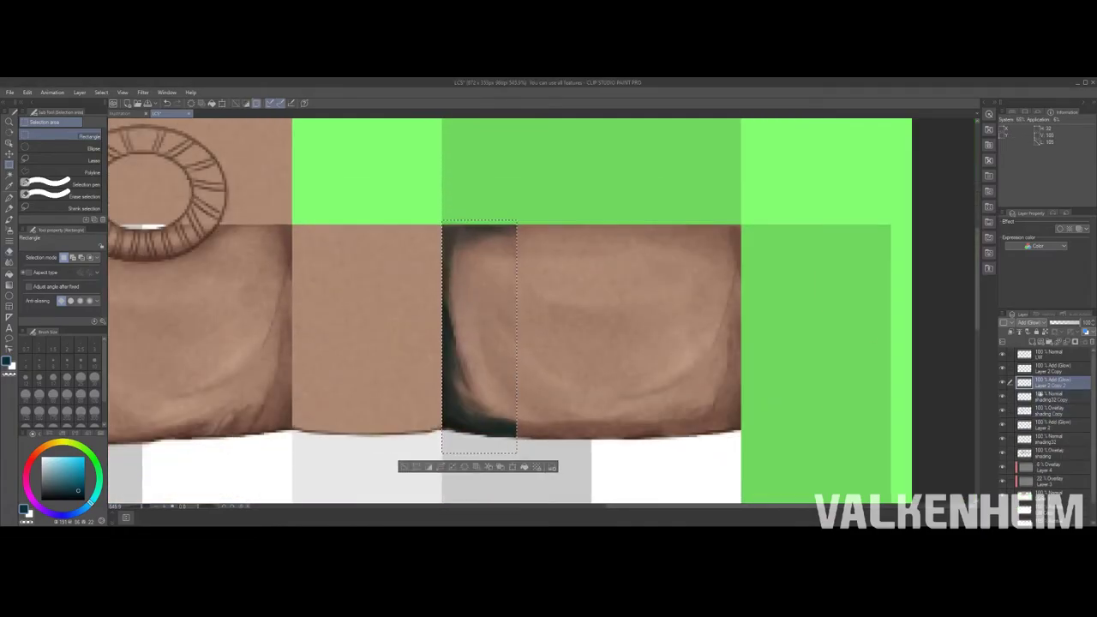
left_click_drag(480, 335, 412, 334)
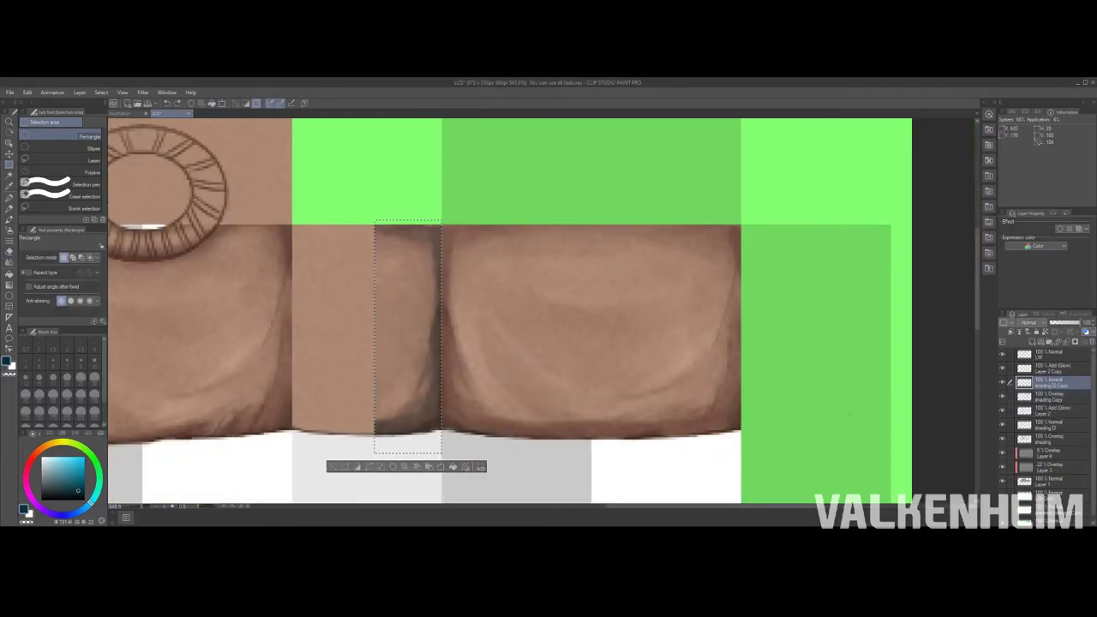
key("ctrl+t")
key("Return")
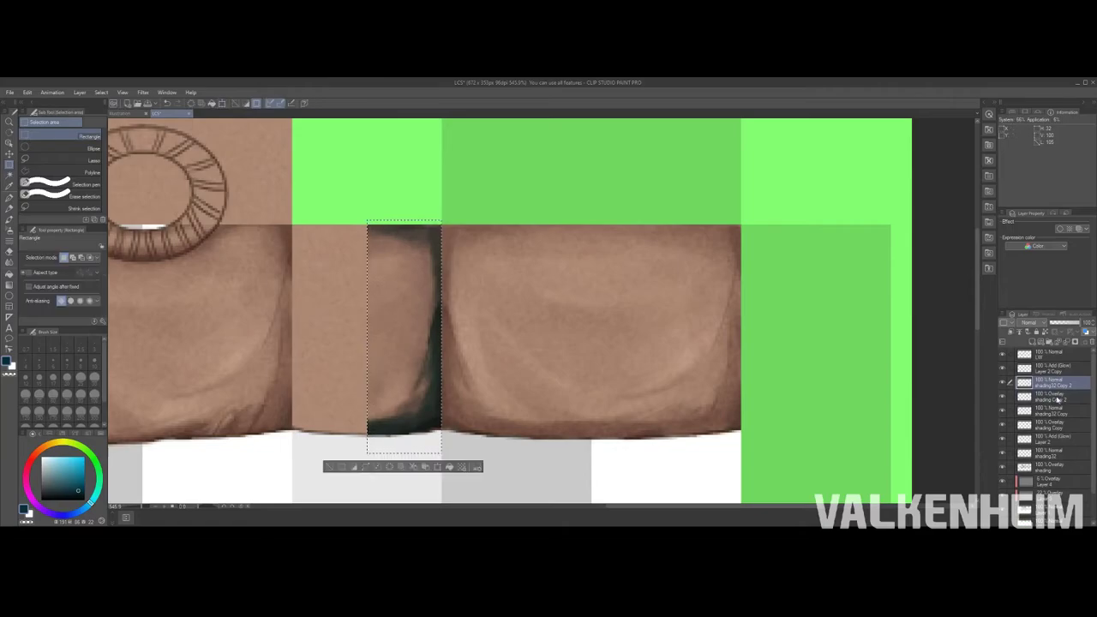
Step: Place the duplicated strip on the other half of the side panel and merge the copied layers into the originals
left_click(1050, 396)
left_click_drag(1050, 395, 1052, 431)
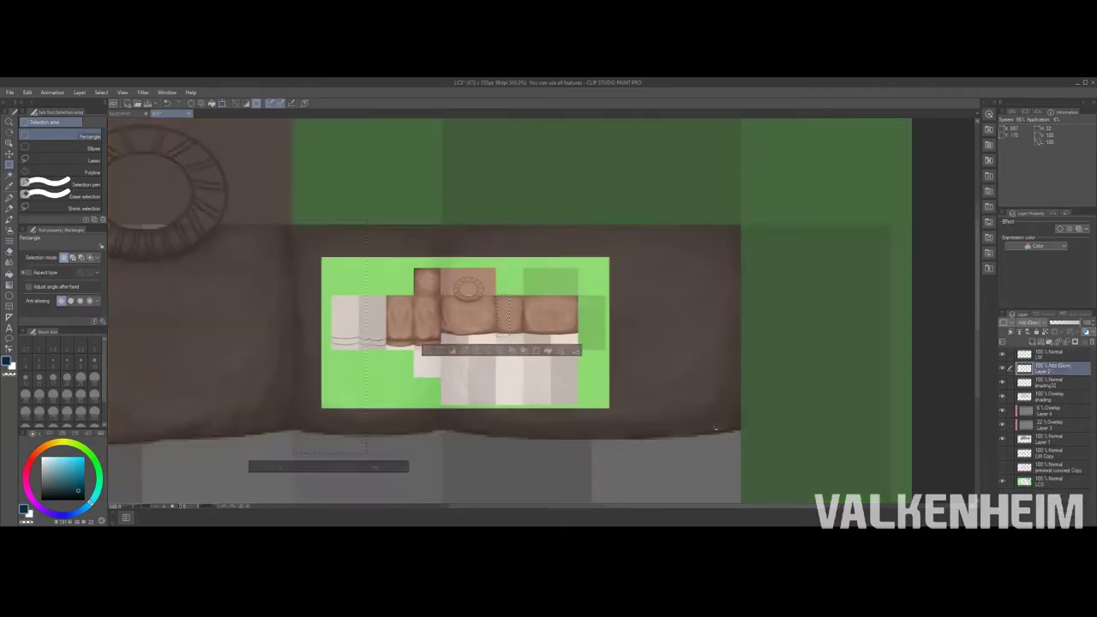
scroll(599, 213, "up", 2)
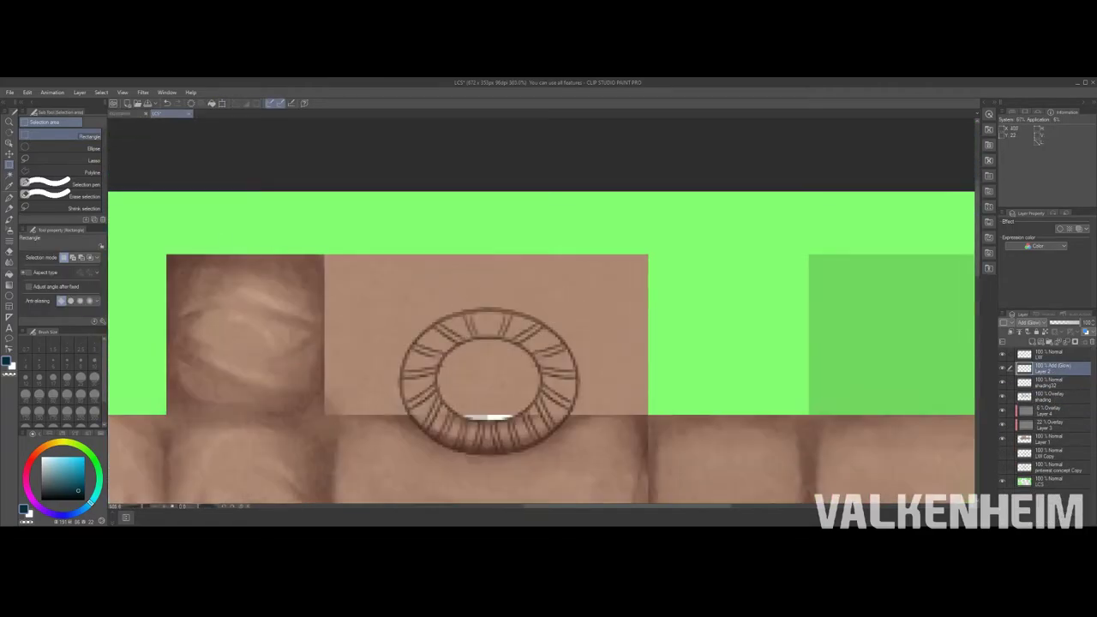
Step: Erase the brown base inside the neck opening on Layer 1 with the Hard eraser
left_click(1052, 439)
key("e")
left_click_drag(480, 364, 514, 382)
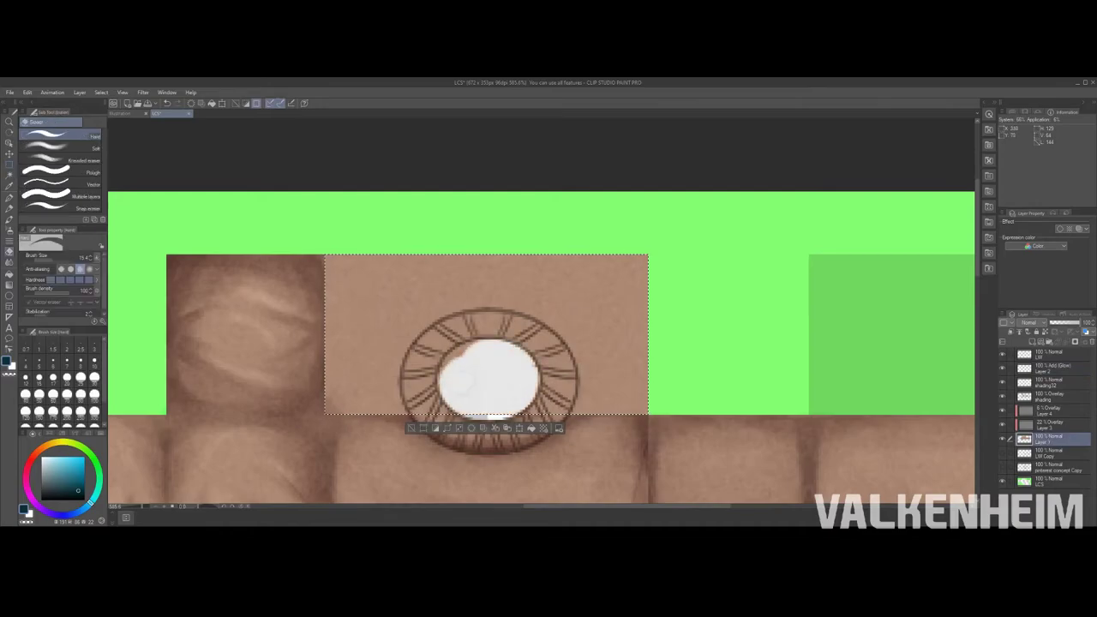
Step: Paint fold shadows beside and above the collar on the shading layer with Opaque watercolor, softening them with the Soft eraser
left_click(1053, 396)
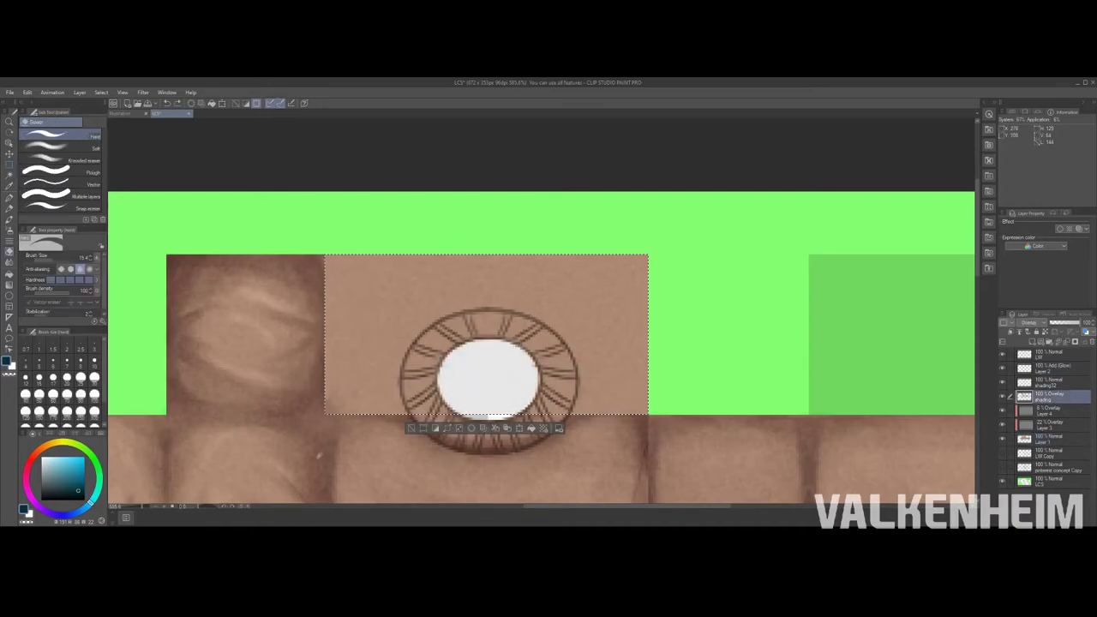
key("b")
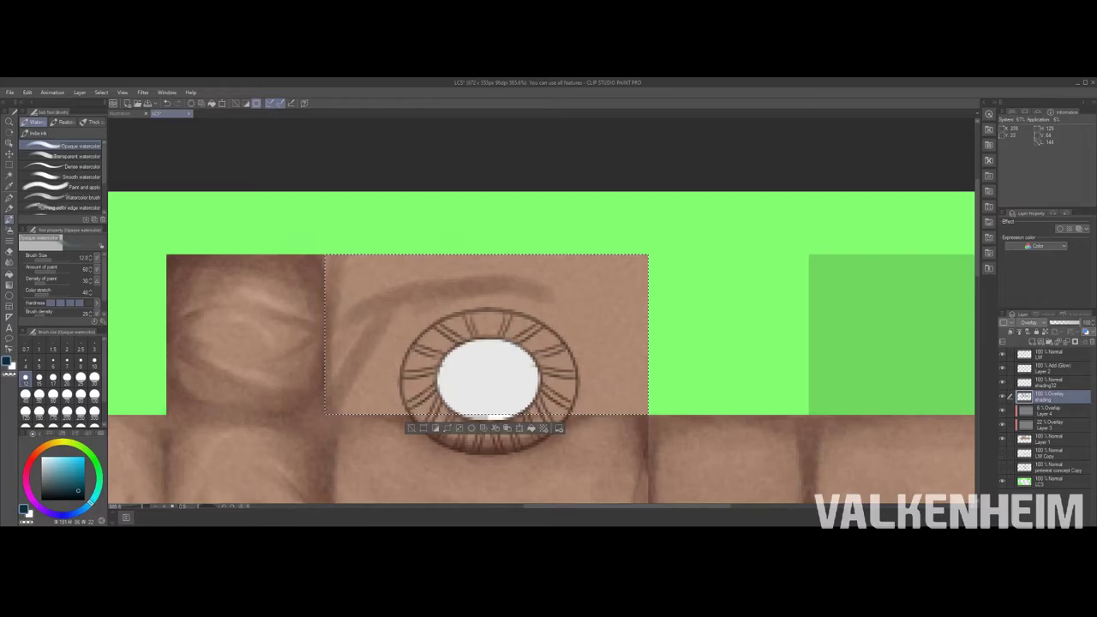
key("e")
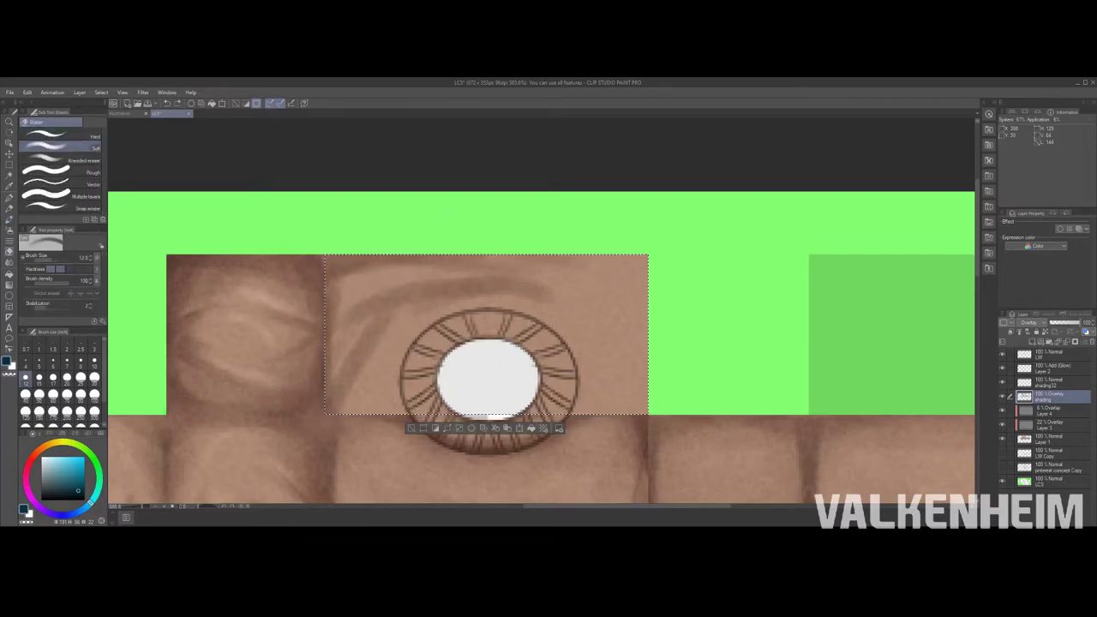
key("b")
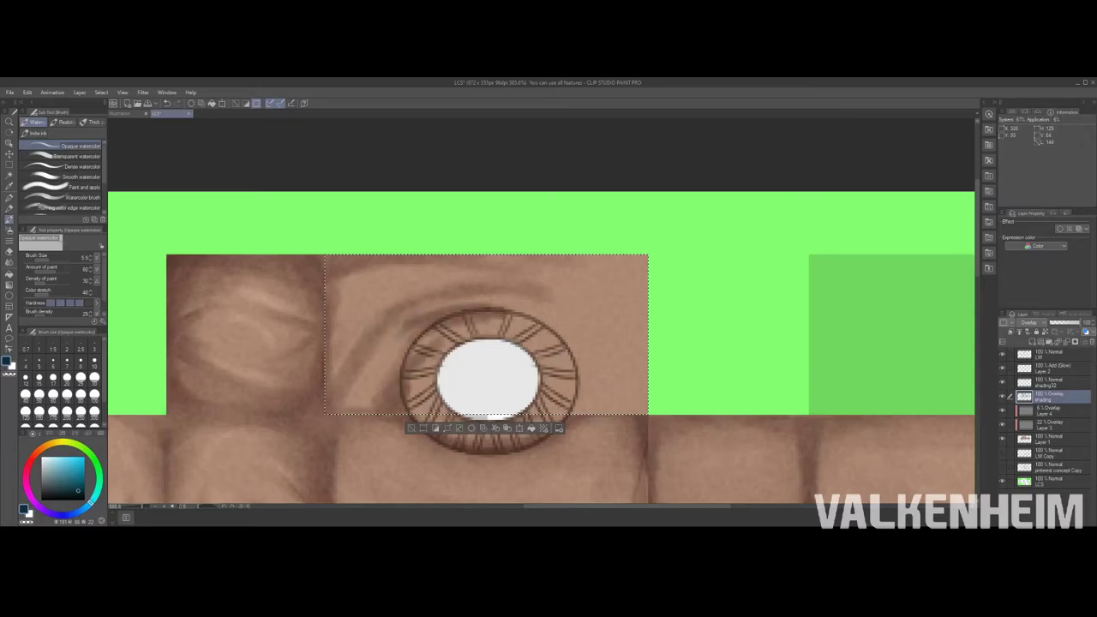
key("e")
key("b")
key("e")
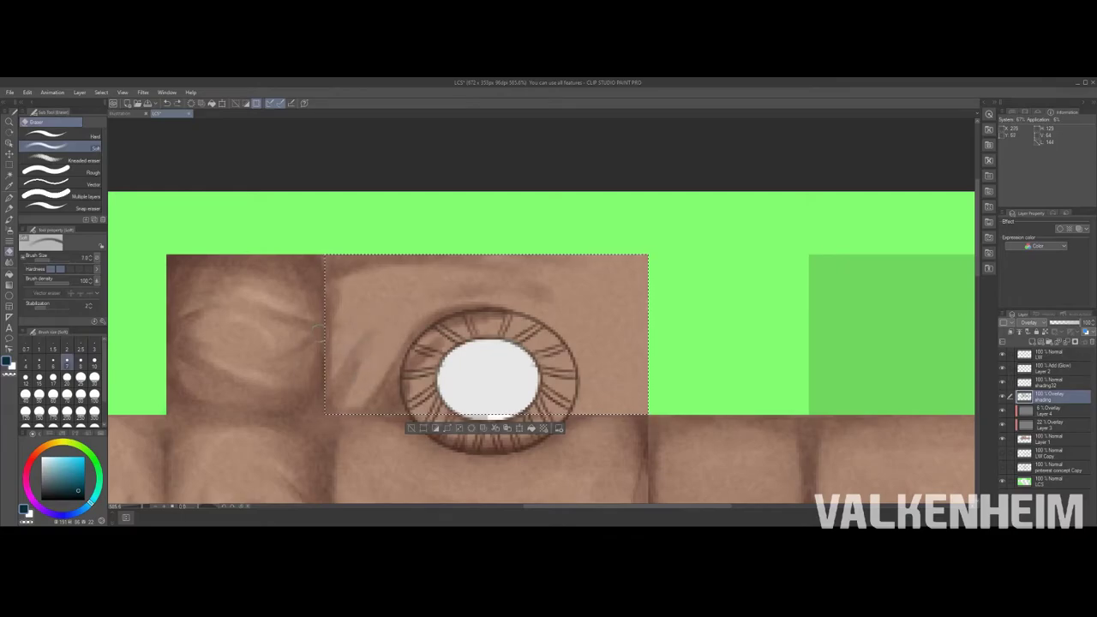
Step: Deepen the shadows around the collar's outer edge and inside the neck opening with the Soft airbrush, erasing excess between passes
key("b")
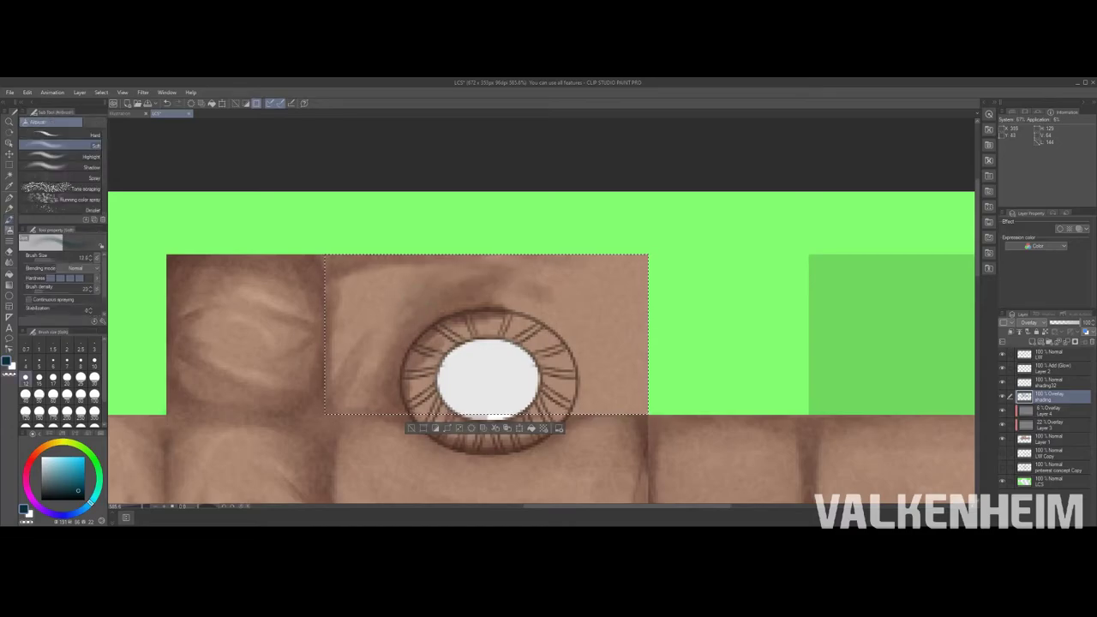
key("e")
key("b")
key("e")
key("b")
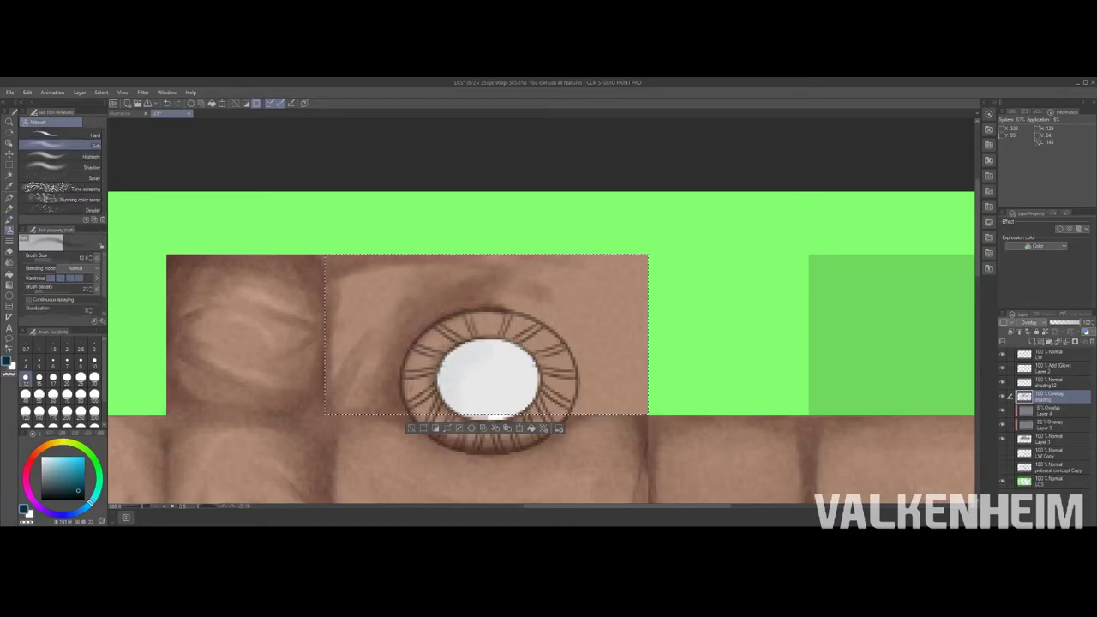
scroll(448, 383, "up", 5)
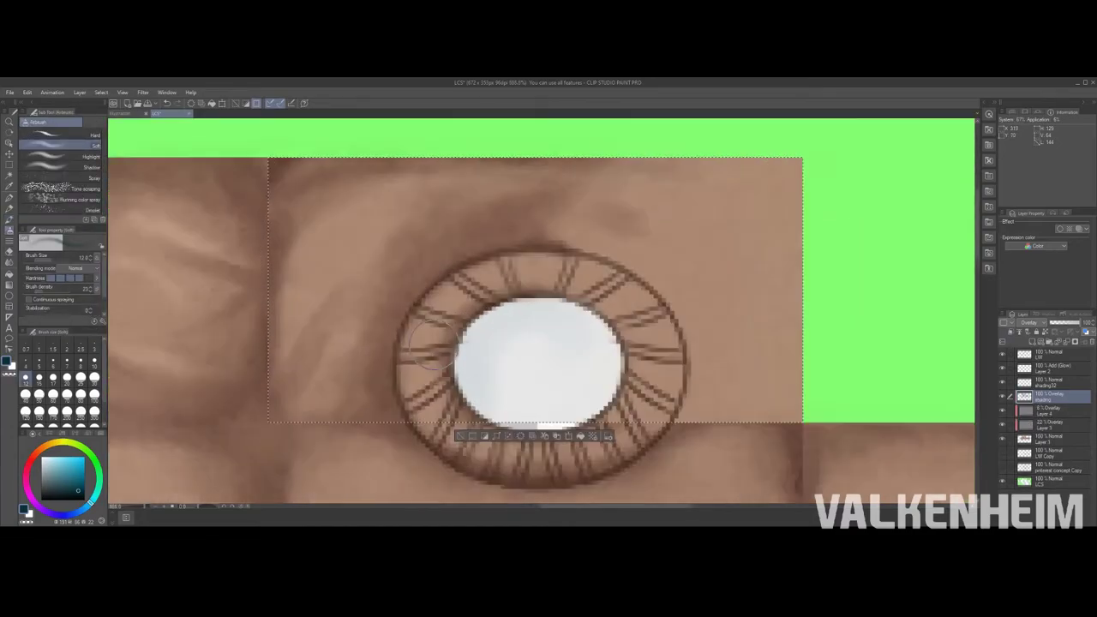
scroll(694, 214, "down", 8)
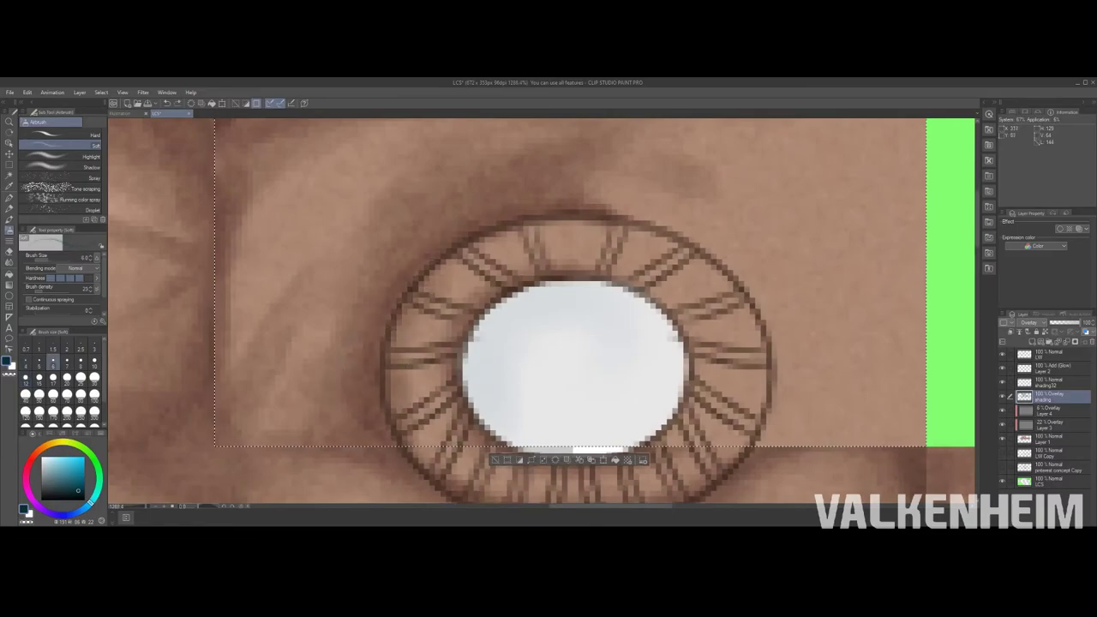
Step: Copy the shaded half of the collar panel and mirror it onto the other half
scroll(694, 214, "up", 5)
key("m")
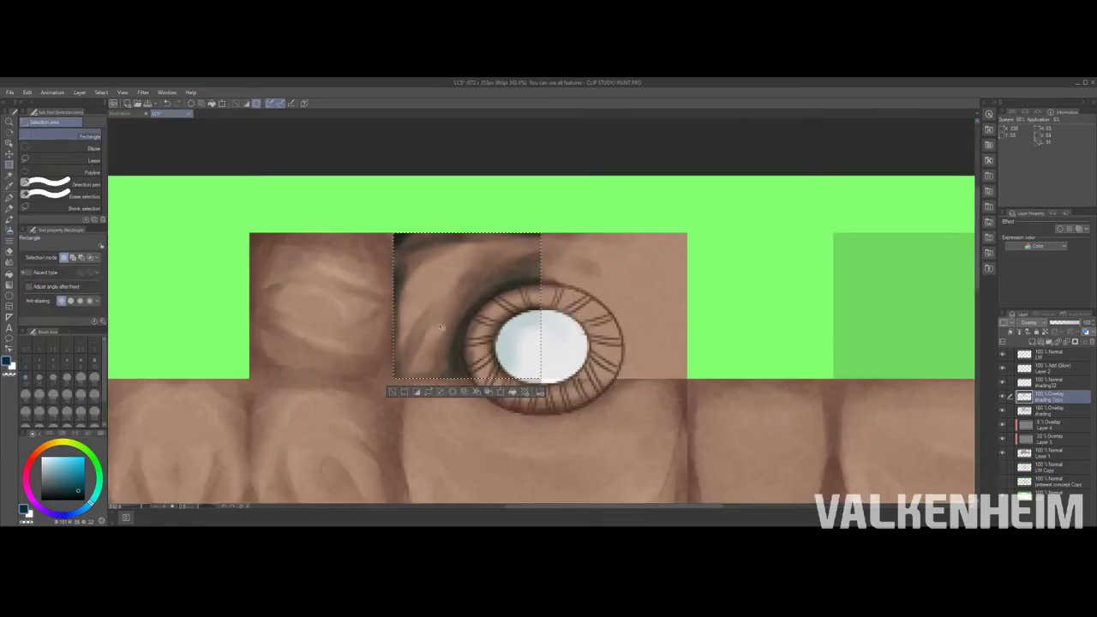
scroll(694, 215, "down", 6)
scroll(694, 215, "up", 7)
Step: Paint highlights along the folds on both sides of the collar on Layer 2 with Opaque watercolor
key("b")
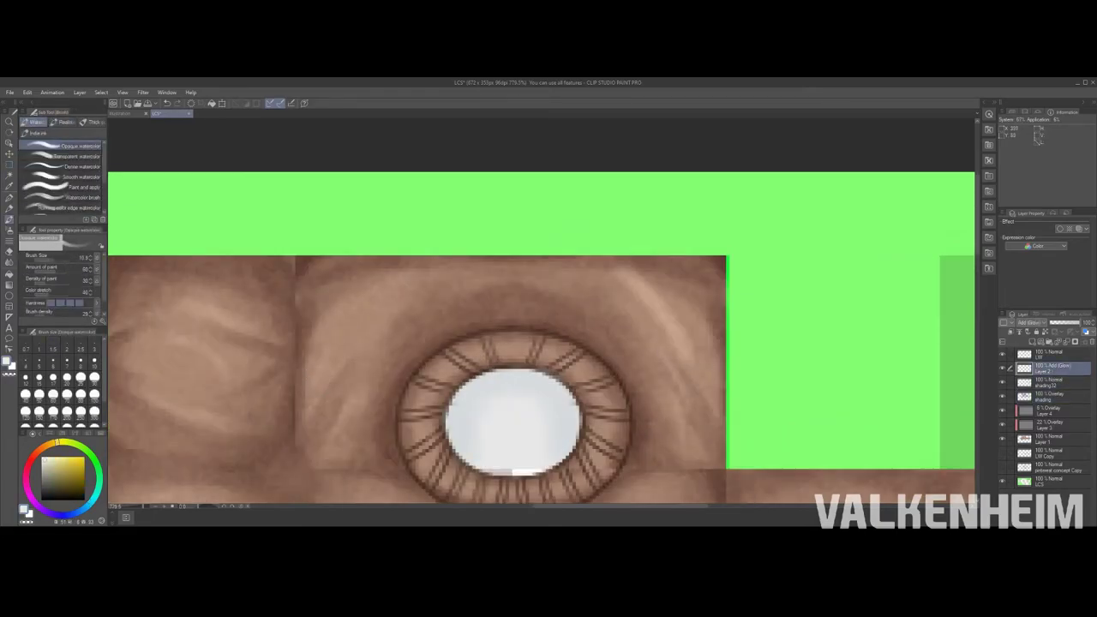
scroll(655, 316, "down", 6)
scroll(655, 316, "up", 6)
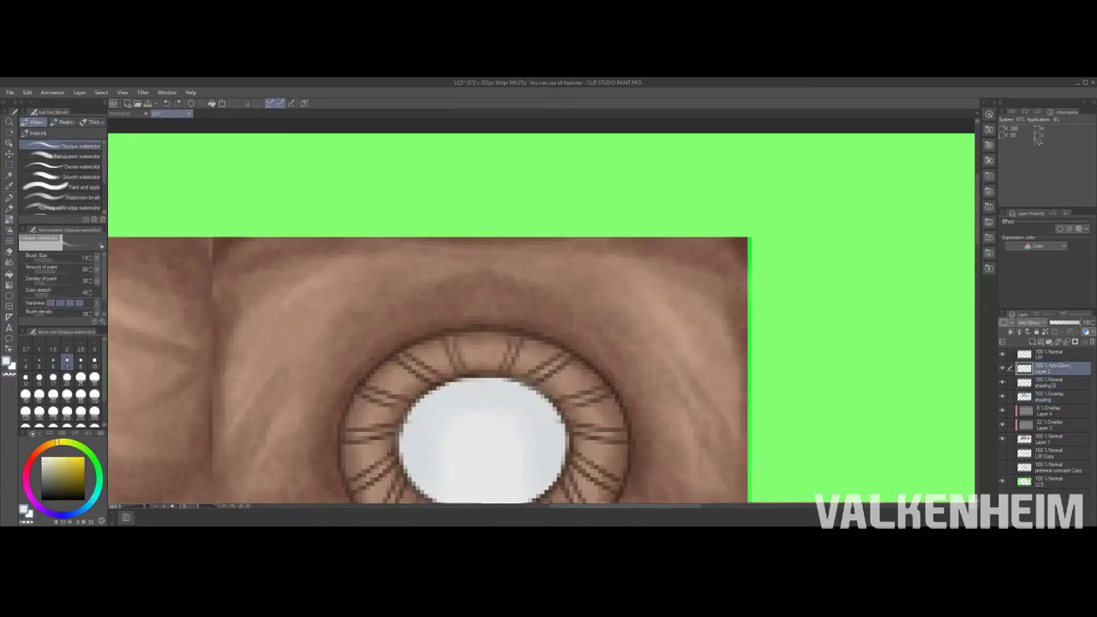
scroll(683, 387, "down", 6)
scroll(683, 388, "up", 3)
Step: Blend the shoulder and collar panel shadows across their seams on the two shading layers
key("j")
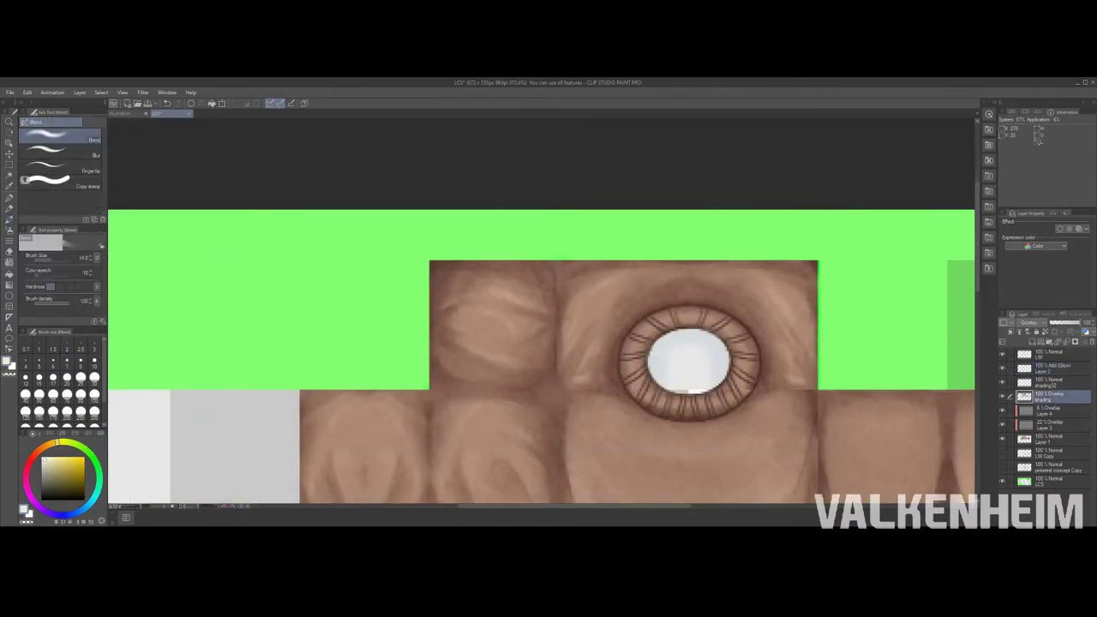
left_click(1050, 382)
left_click_drag(472, 414, 298, 335)
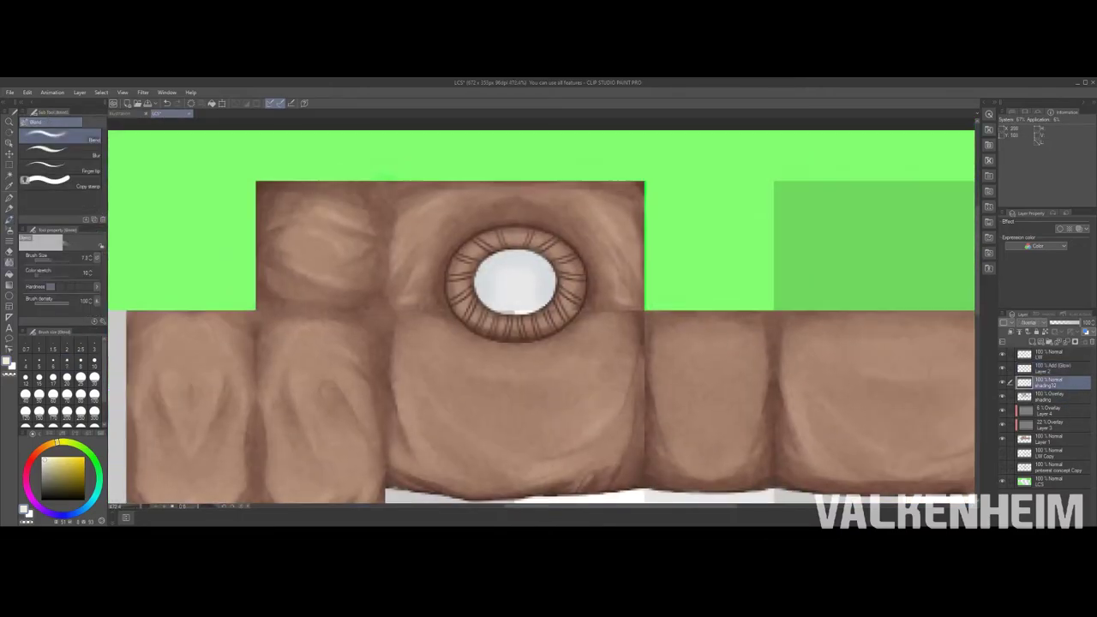
left_click(1049, 396)
scroll(544, 319, "down", 5)
scroll(526, 299, "up", 10)
key("e")
Step: Paint highlights on the collar's ribs around the whole neck opening on Layer 2 with Opaque watercolor
left_click(1052, 368)
key("b")
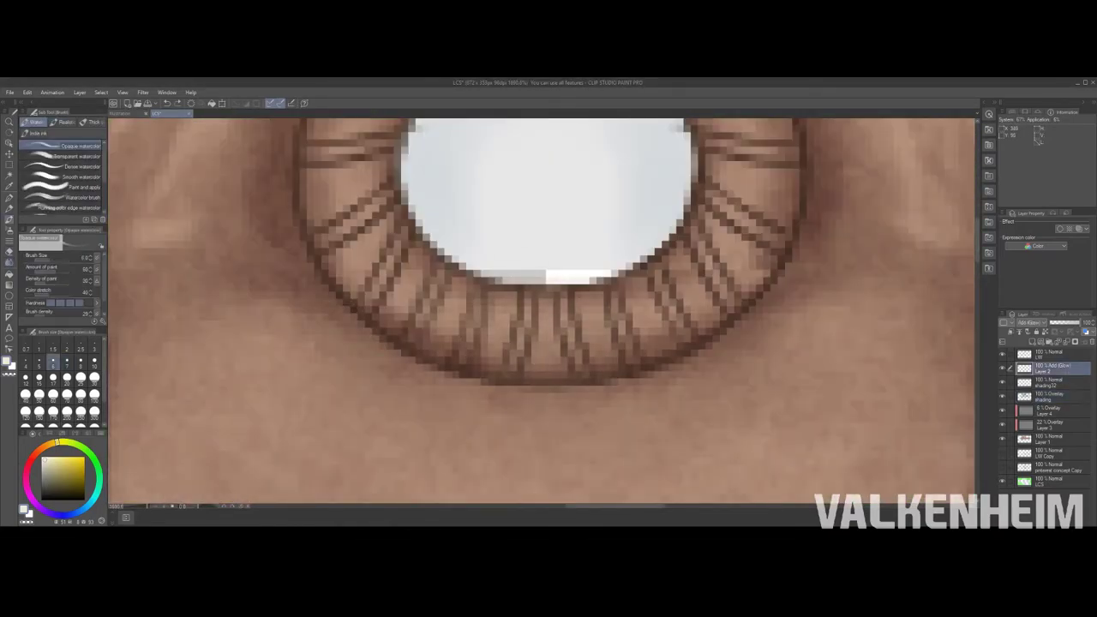
left_click_drag(549, 258, 413, 462)
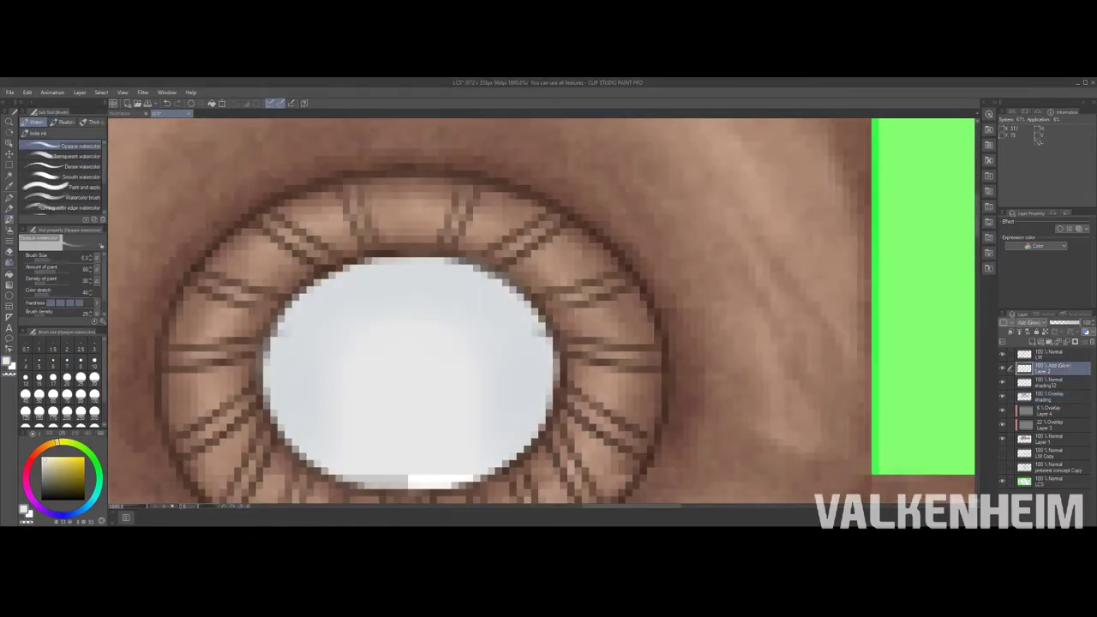
scroll(544, 313, "down", 5)
scroll(544, 313, "up", 5)
Step: Soften the collar's shading and rib highlights with the Soft eraser on the shading layers and Layer 2
key("m")
left_click_drag(456, 234, 613, 355)
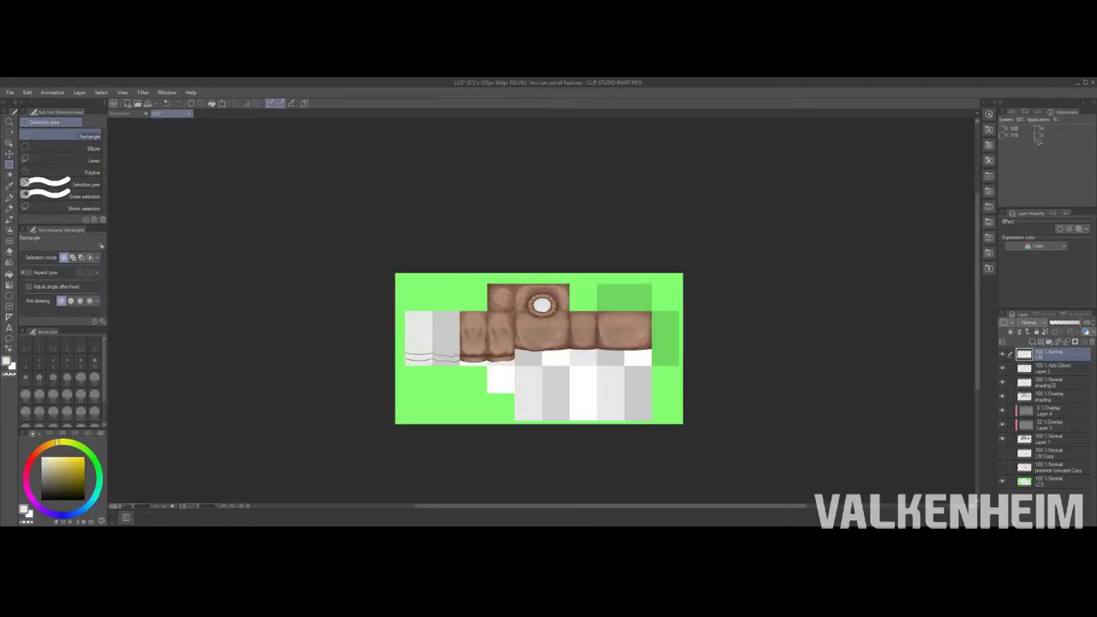
scroll(534, 306, "up", 8)
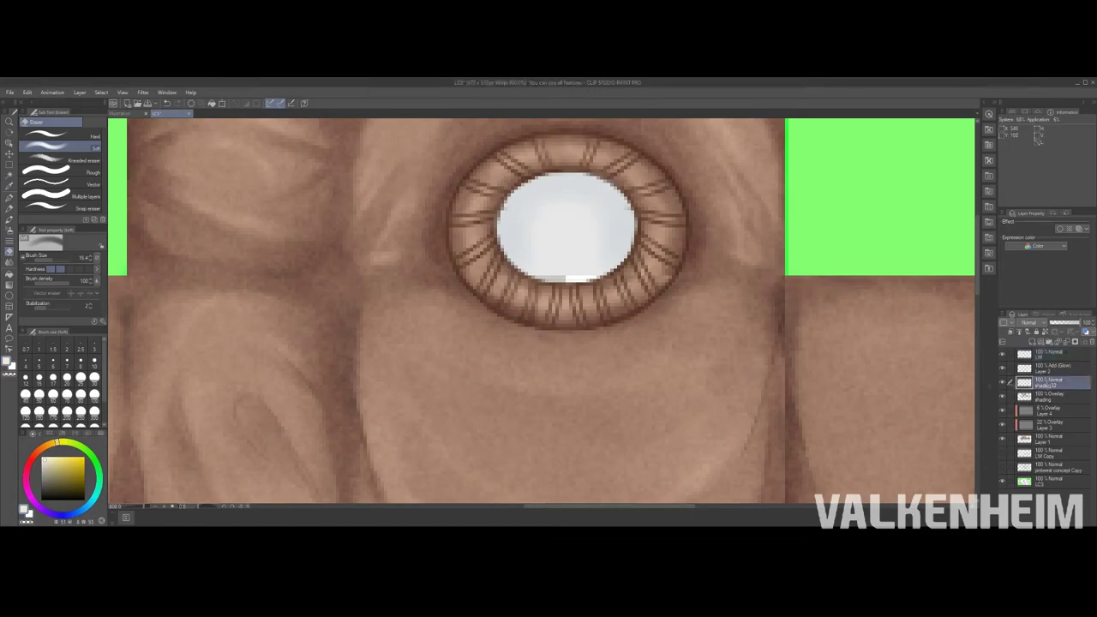
left_click(1054, 366)
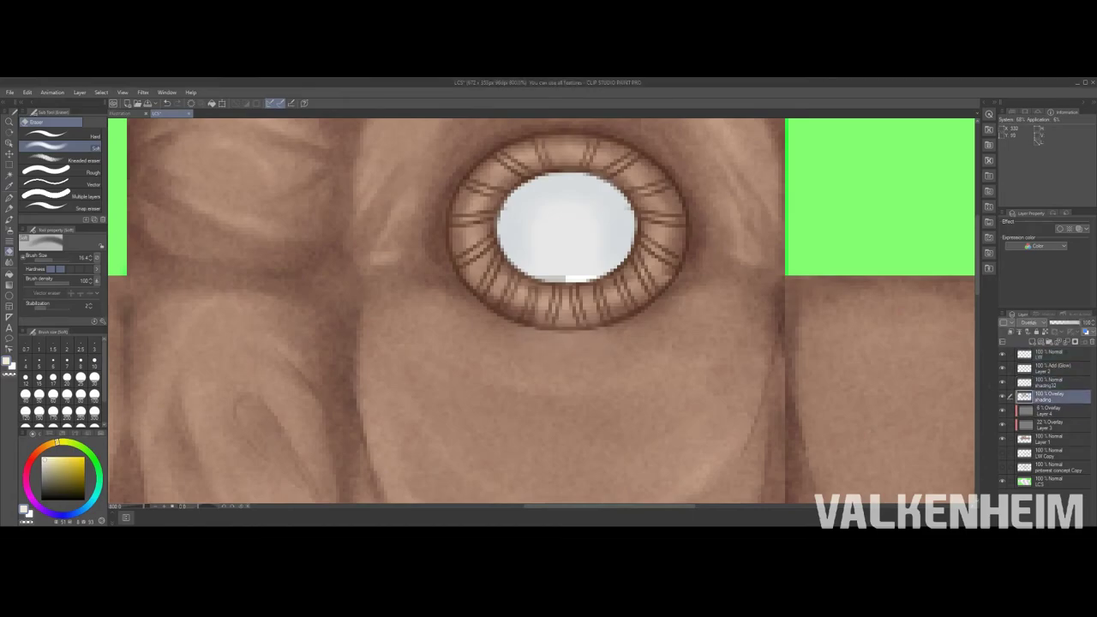
scroll(544, 314, "down", 5)
scroll(544, 314, "up", 7)
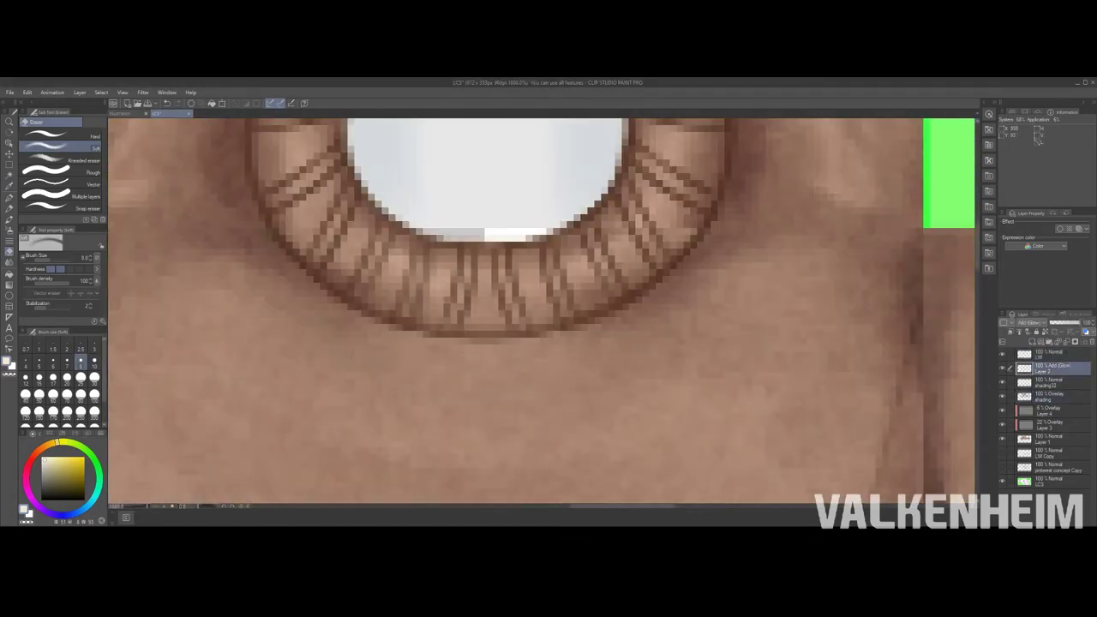
scroll(544, 314, "down", 5)
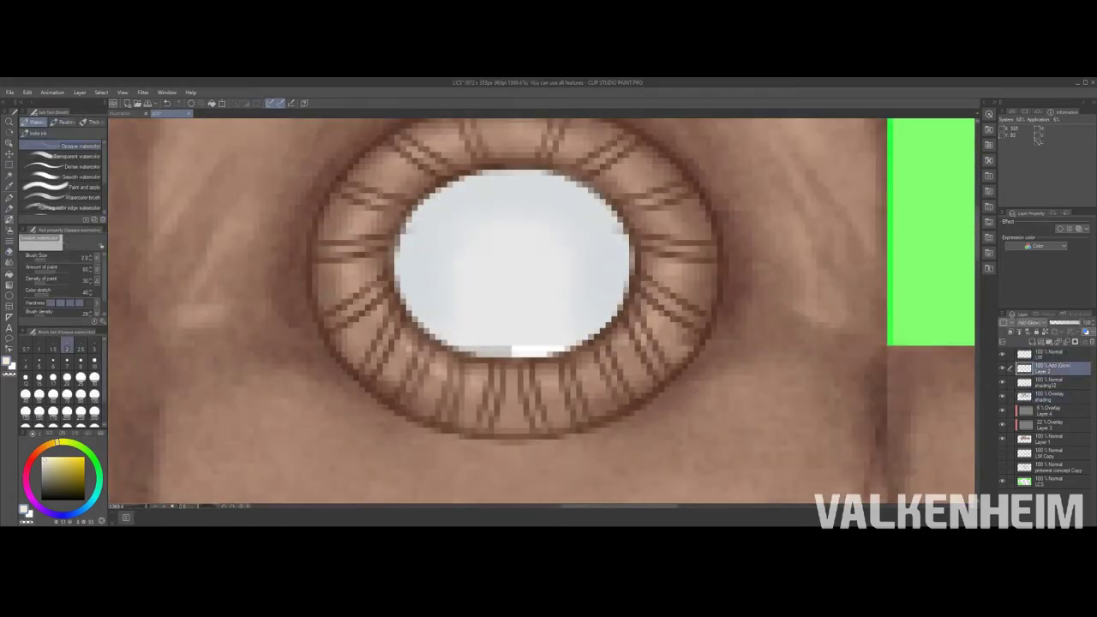
Step: Add fine highlights to the collar ribs on Layer 2 and touch up the surrounding shadows on the shading layer
scroll(400, 332, "down", 5)
scroll(400, 332, "up", 6)
key("bracketright")
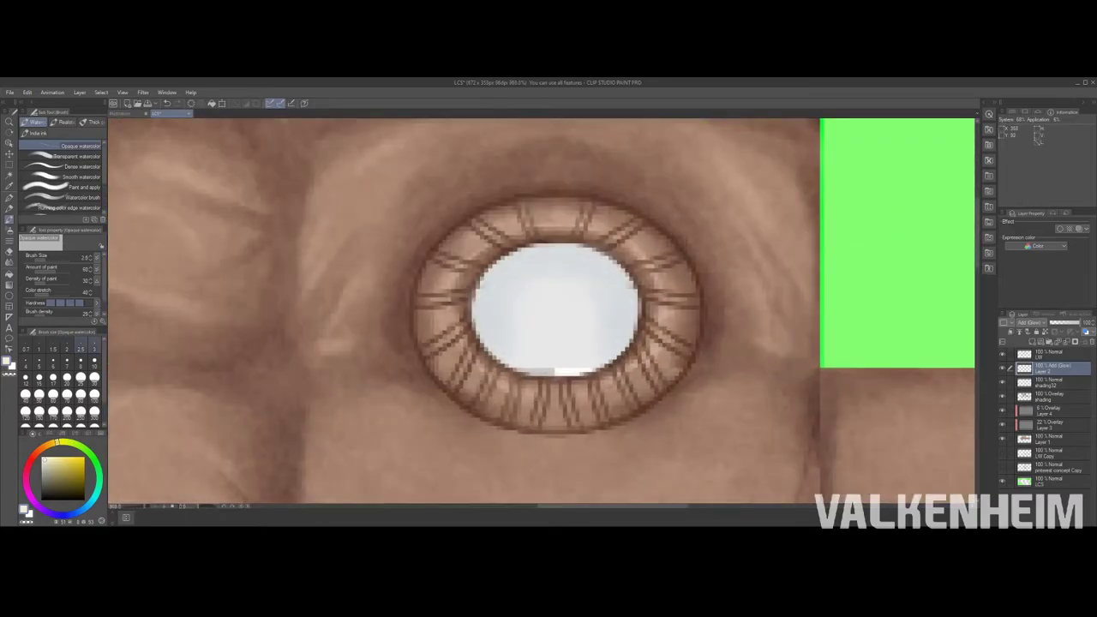
left_click(1071, 395)
scroll(548, 314, "down", 5)
scroll(548, 314, "up", 6)
scroll(566, 222, "down", 2)
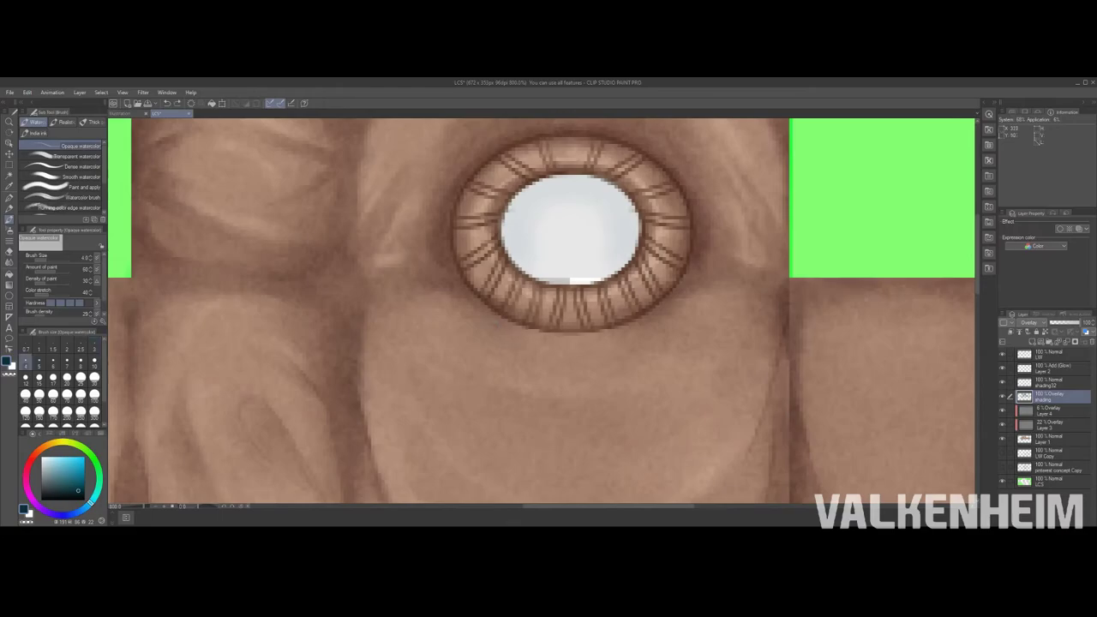
Step: Clean up the sweater's shading with the eraser and smooth it with the Blend tool
key("e")
scroll(540, 314, "down", 5)
scroll(539, 314, "up", 7)
scroll(540, 314, "down", 6)
key("j")
scroll(540, 313, "up", 7)
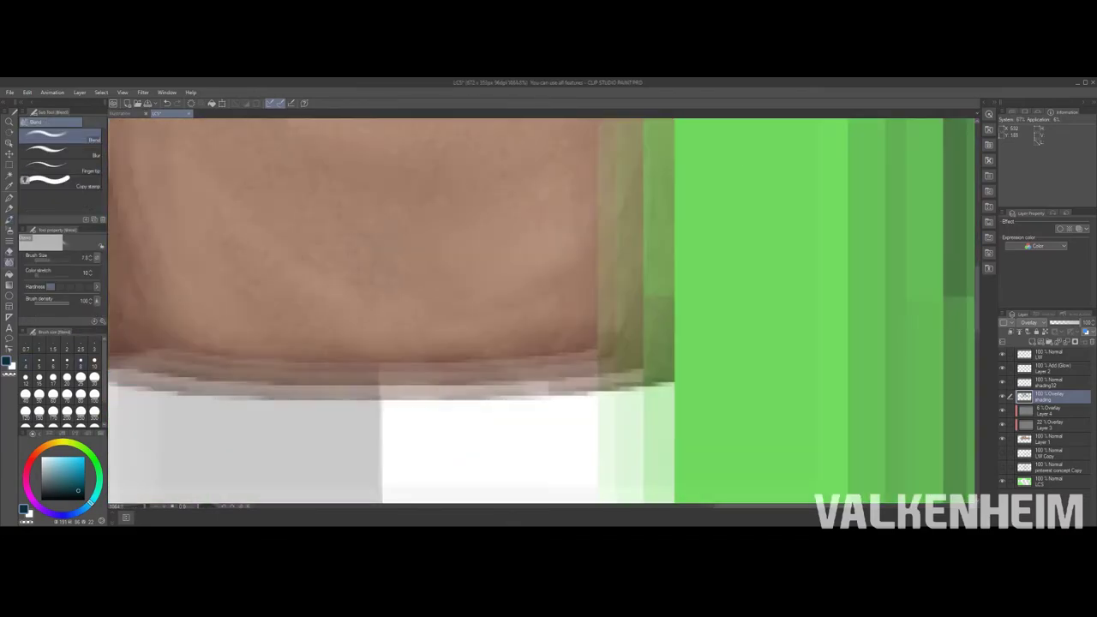
Step: Brush a reddish-brown base over the front of the shorts on the shorts color layer beneath the line art
scroll(540, 313, "down", 7)
scroll(540, 313, "up", 6)
key("ctrl+t")
left_click(1045, 451)
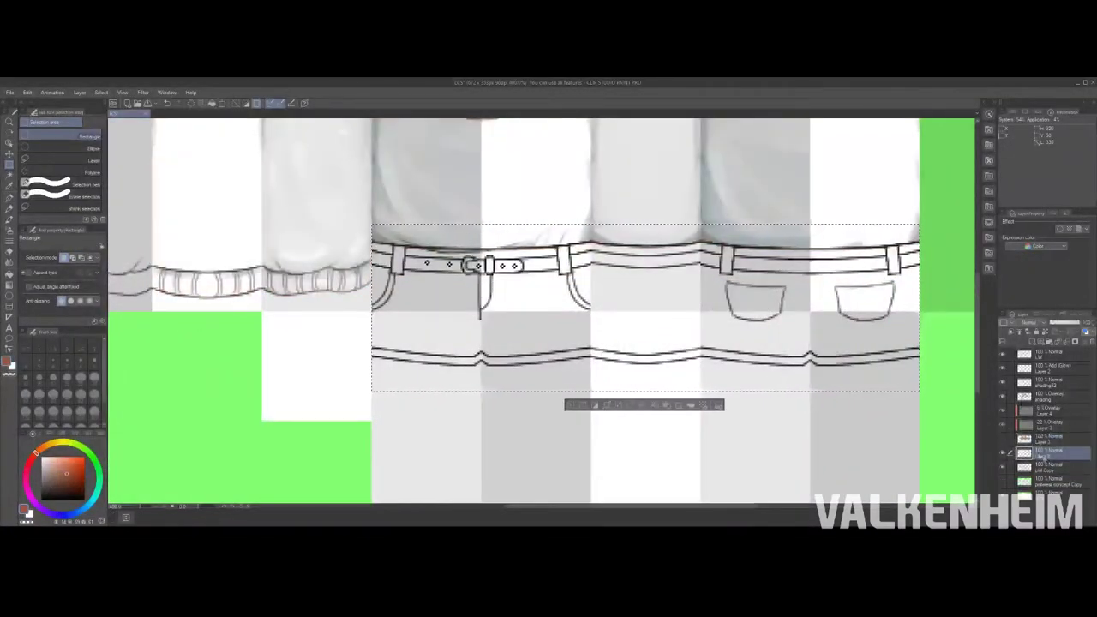
key("p")
mouse_move(403, 296)
left_mouse_down()
mouse_move(469, 312)
mouse_move(651, 310)
left_mouse_up()
key("ctrl+z")
left_click(1047, 467)
Step: Try to fill the back of the shorts with reddish brown using the Refer other layers fill
key("g")
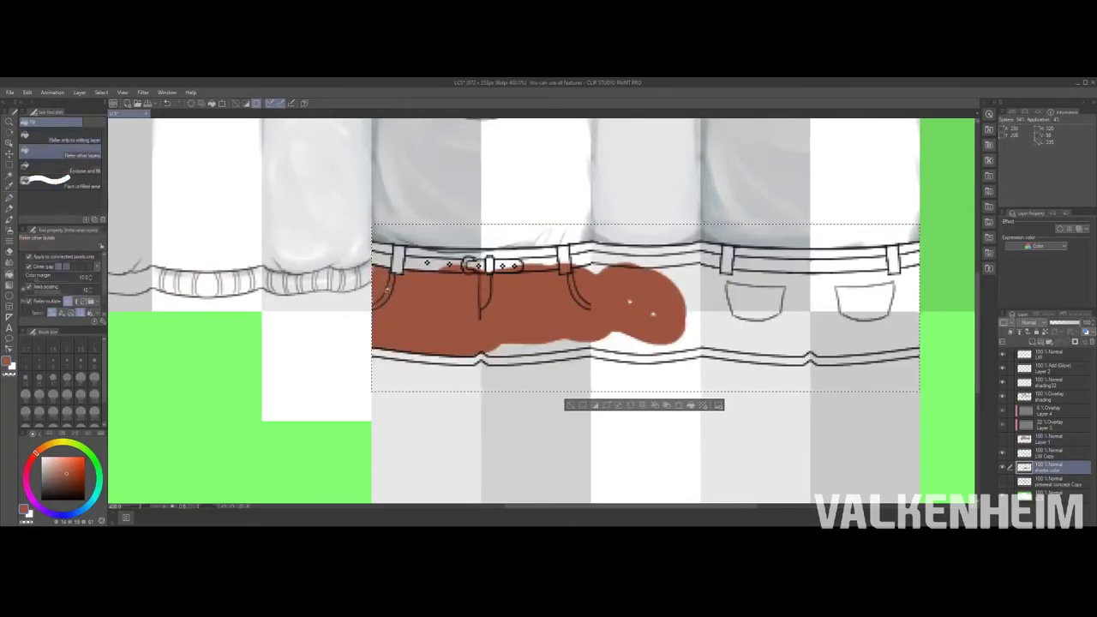
left_click(754, 335)
key("ctrl+z")
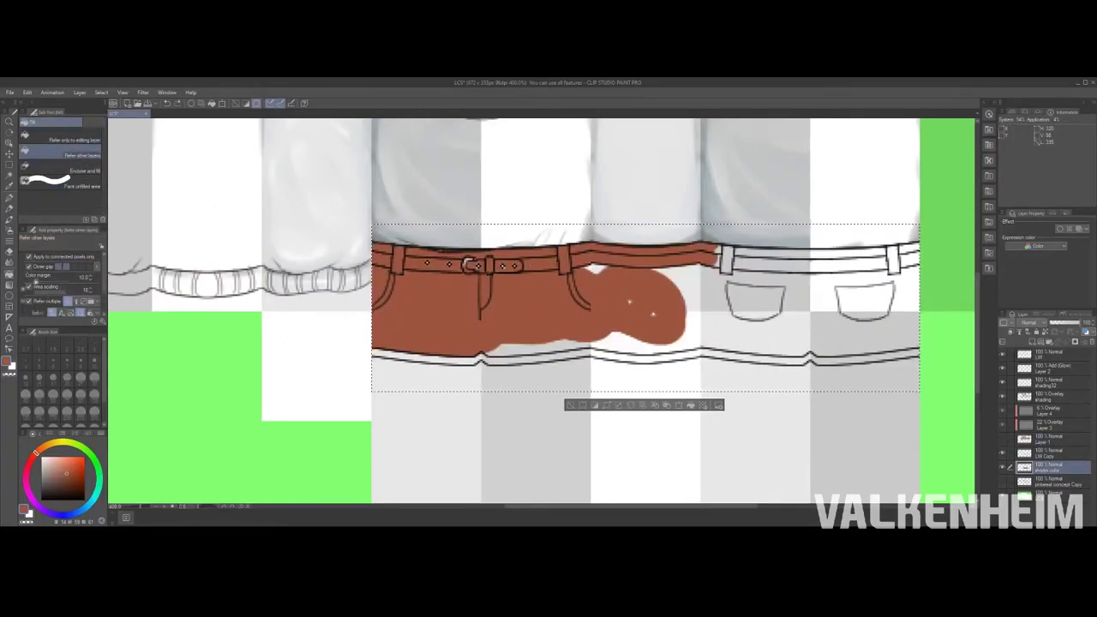
left_click(754, 334)
key("ctrl+z")
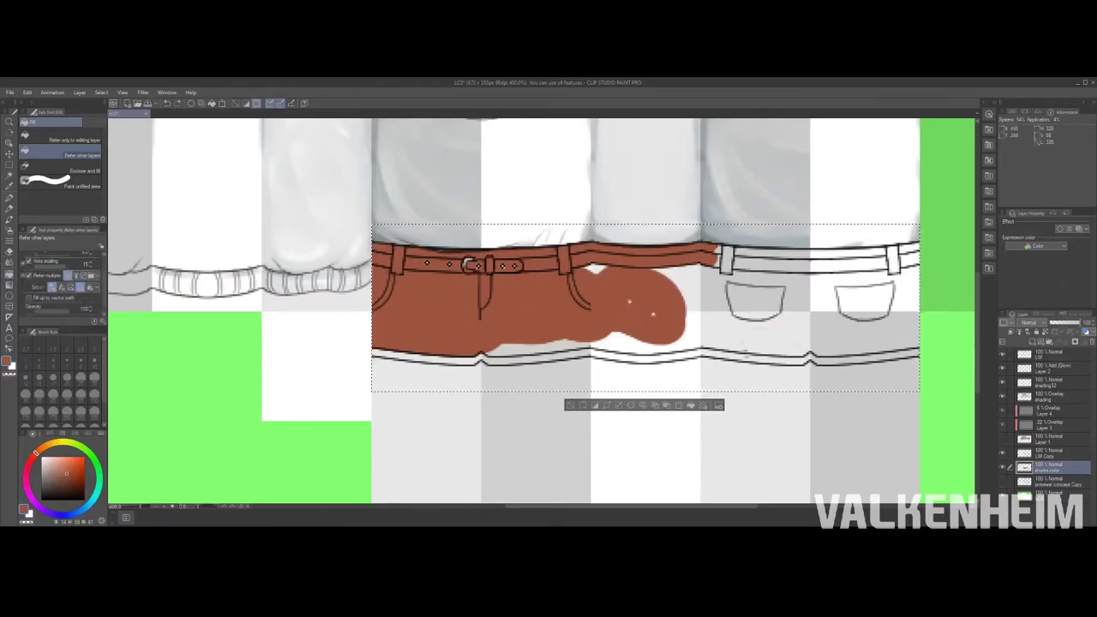
Step: Fill the remaining shorts areas, back pockets and hem with reddish brown and cover leftover gaps with the pen
left_click(754, 334)
left_click(857, 334)
left_click(754, 295)
left_click_drag(771, 343, 661, 355)
key("p")
scroll(358, 276, "up", 1)
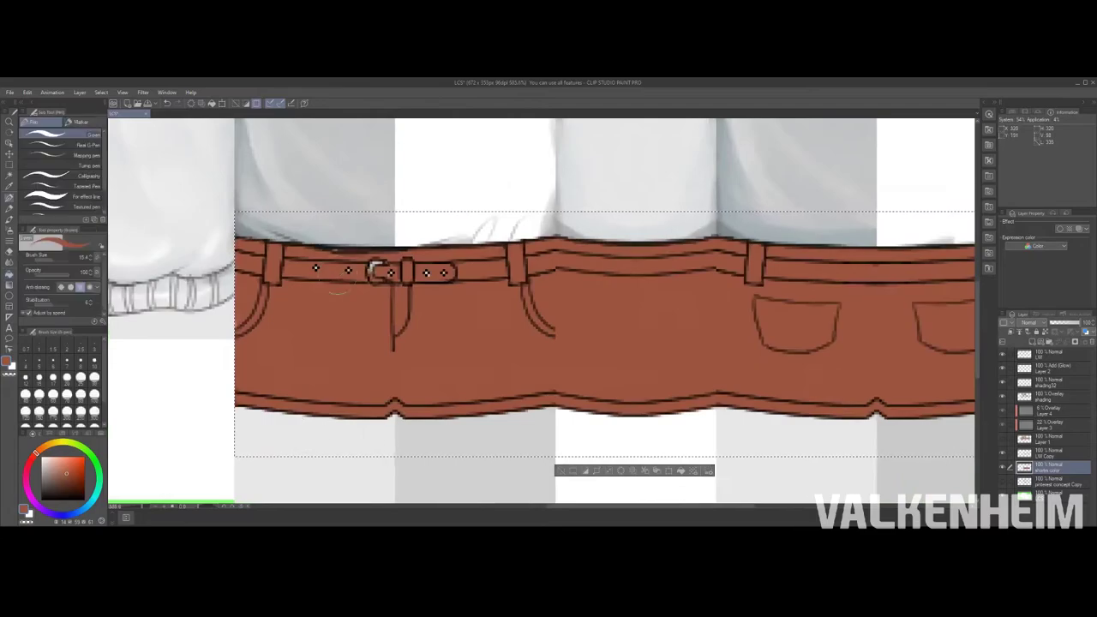
Step: Extend the front pocket's curve onto the side panel and draw a vertical 1 px side seam on the LW Copy layer
key("x")
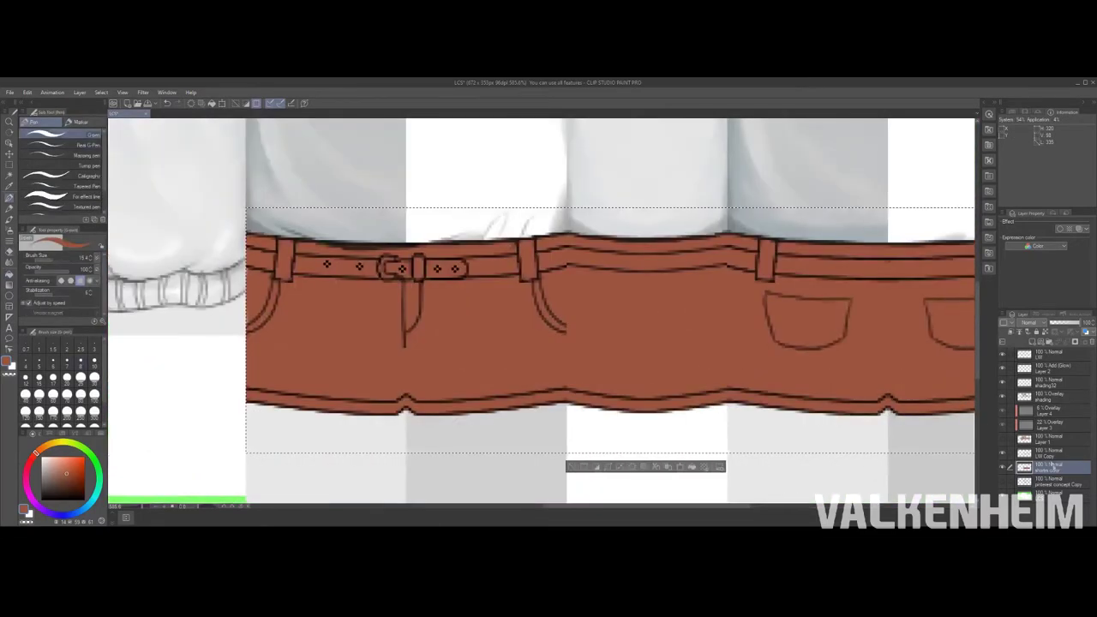
left_click_drag(561, 330, 634, 347)
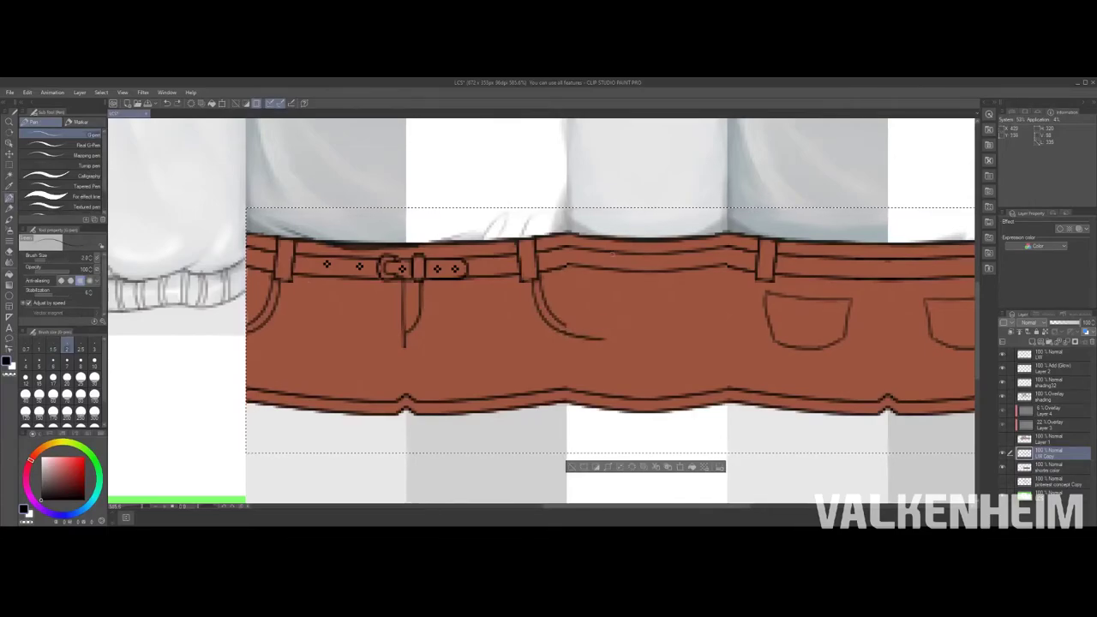
key("u")
scroll(605, 270, "up", 2)
scroll(541, 312, "down", 2)
left_click_drag(604, 173, 604, 423)
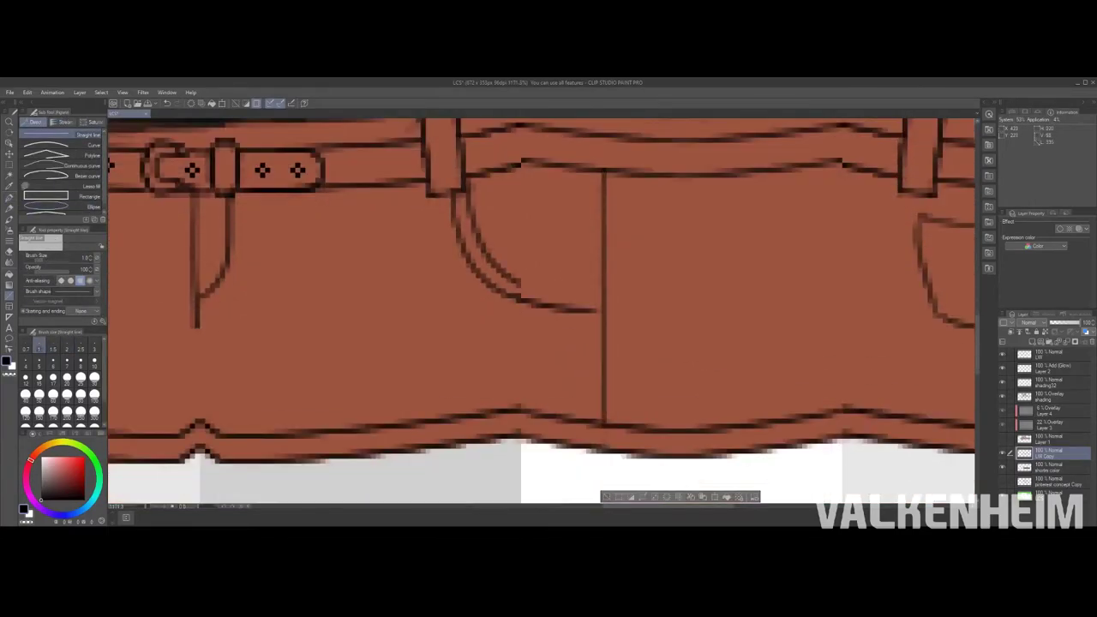
Step: Place a small dark image patch over the belt's tip on a separate layer
scroll(604, 312, "down", 2)
key("m")
scroll(604, 312, "down", 2)
scroll(548, 317, "down", 1)
scroll(548, 317, "up", 4)
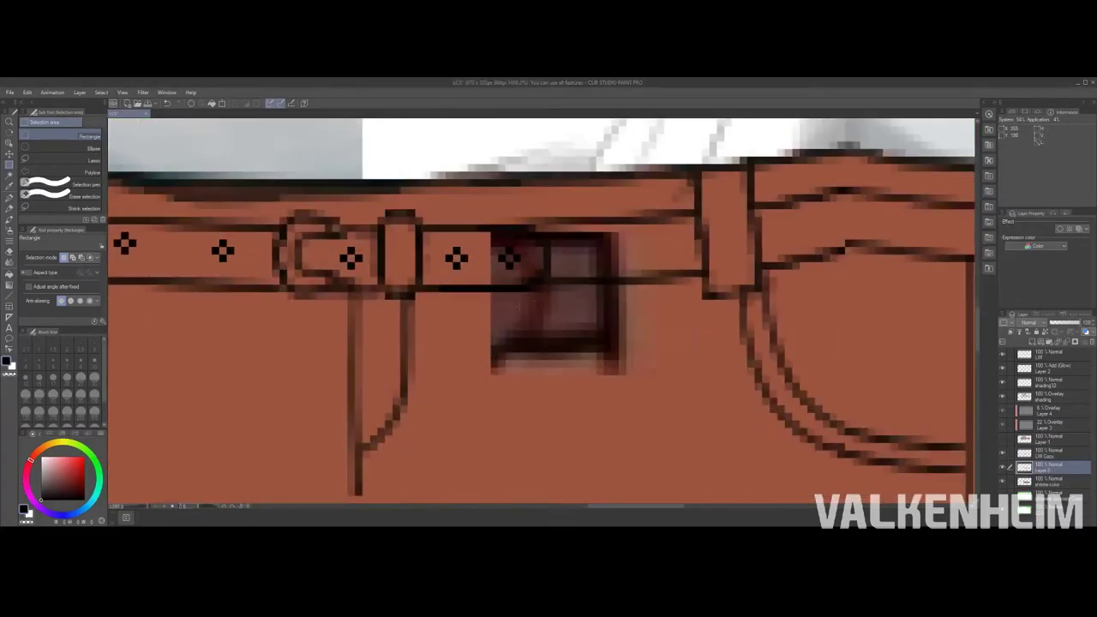
Step: Fill the belt segments around the shorts with dark brown on the shorts color layer
scroll(541, 312, "down", 5)
key("g")
left_click(531, 272)
left_click(365, 270)
left_click(499, 275)
left_click(649, 269)
left_click(821, 272)
left_click(925, 269)
scroll(531, 270, "up", 1)
scroll(468, 354, "up", 2)
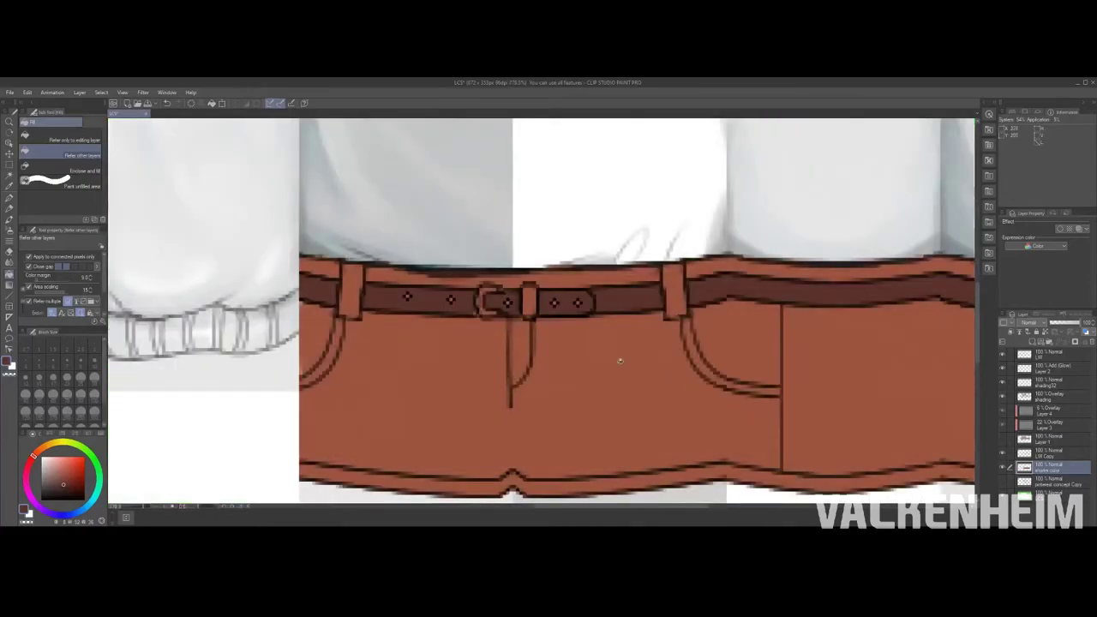
Step: Paint the belt buckle light grey with the pen on the shorts color layer
scroll(106, 287, "down", 2)
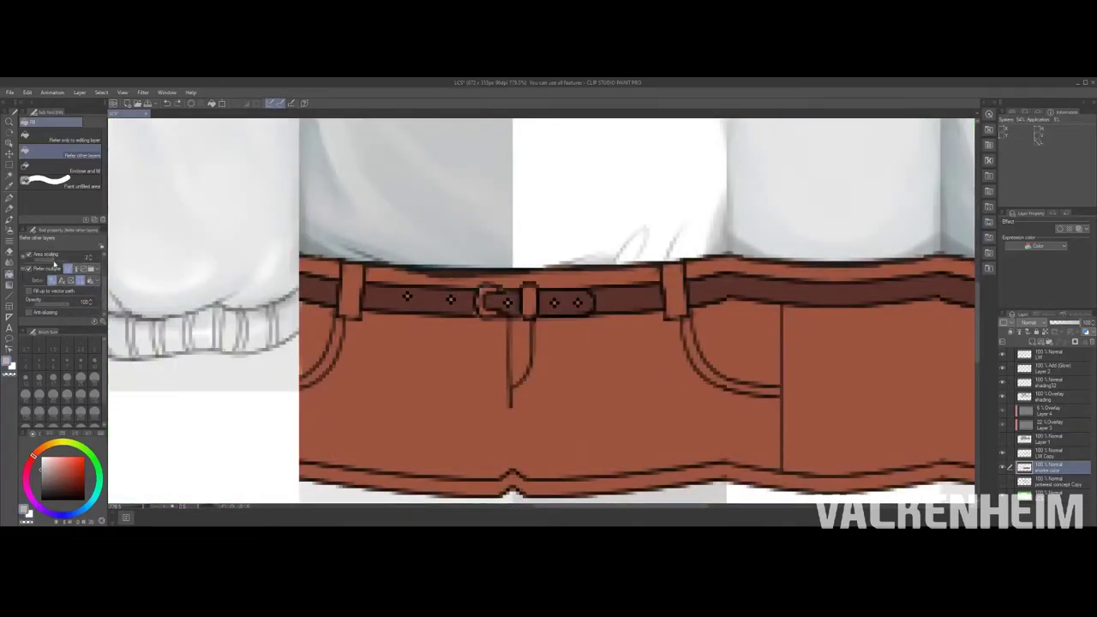
scroll(487, 301, "up", 3)
key("p")
mouse_move(621, 231)
left_mouse_down()
mouse_move(647, 257)
mouse_move(617, 310)
left_mouse_up()
left_click_drag(648, 207, 653, 215)
key("e")
key("b")
key("b")
key("p")
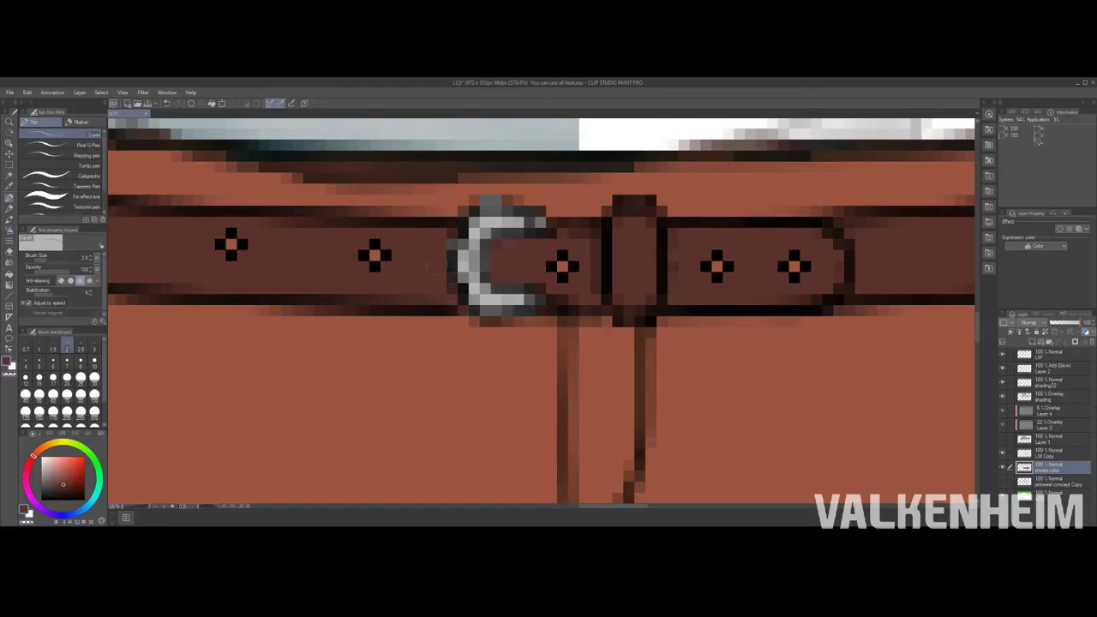
scroll(524, 310, "down", 5)
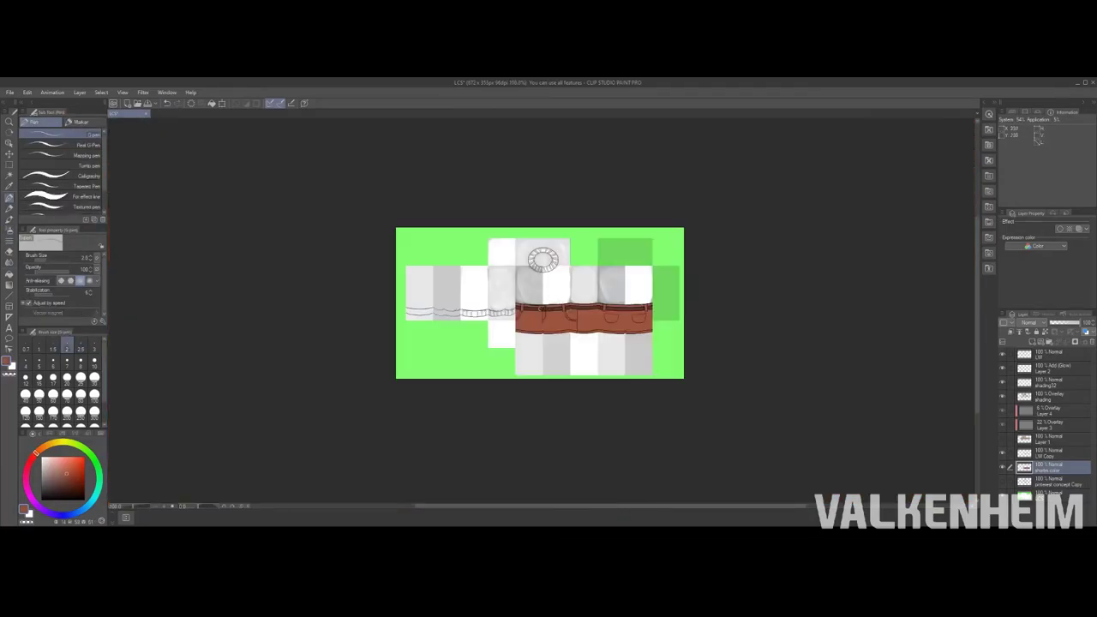
Step: Touch up the buckle's dark outline at its open ends with a 2 px black pen on the LW Copy layer
scroll(524, 310, "up", 6)
left_click(561, 303, "ctrl+shift")
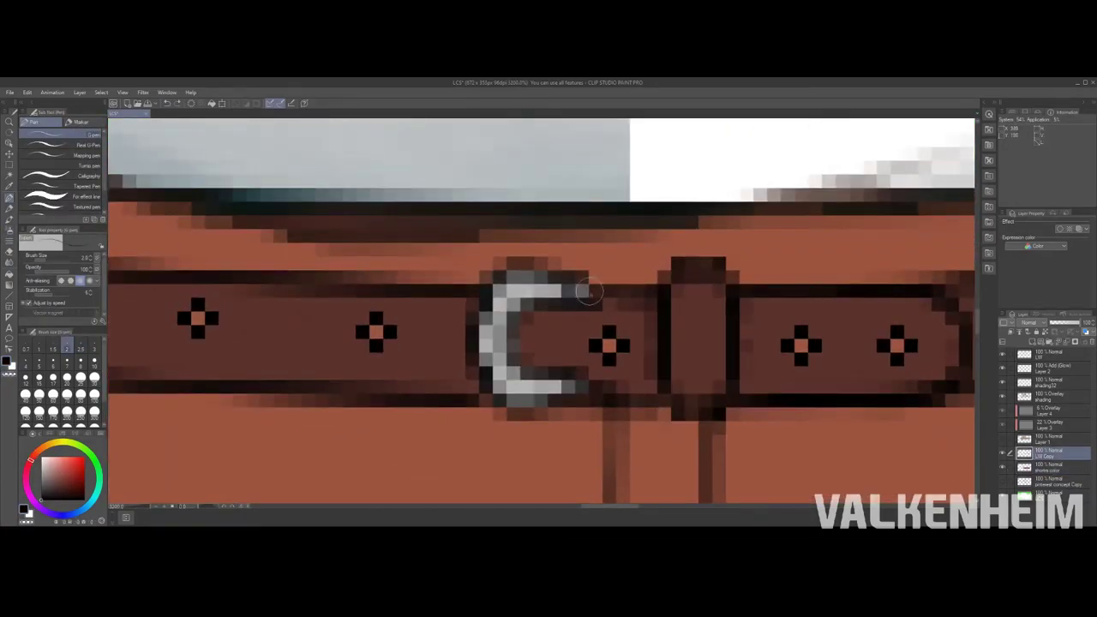
scroll(579, 293, "down", 1)
scroll(577, 320, "down", 8)
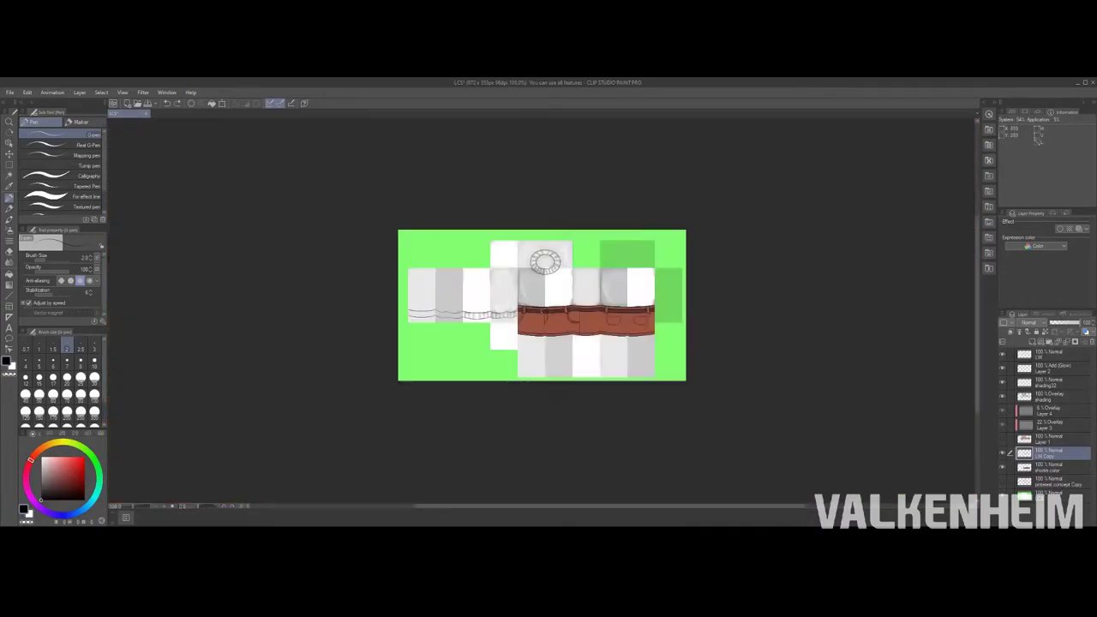
Step: Clean up stray pixels below the shorts' hem with the soft eraser on the LW Copy and shorts color layers
scroll(577, 320, "up", 8)
key("e")
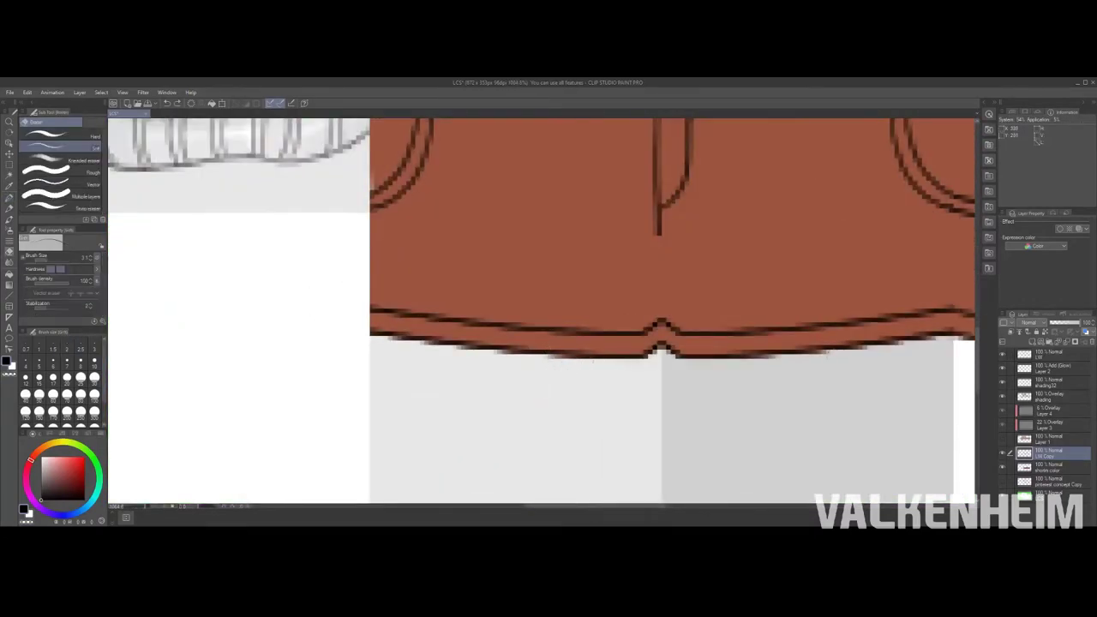
key("alt+bracketleft")
scroll(726, 327, "down", 2)
scroll(726, 327, "up", 2)
scroll(741, 320, "down", 2)
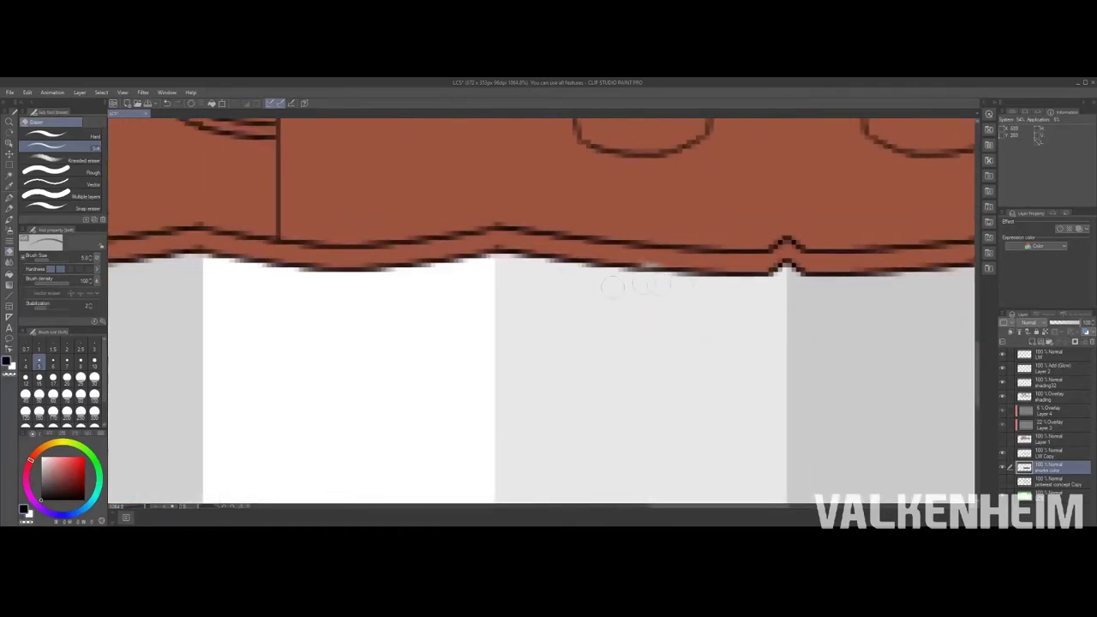
scroll(742, 320, "up", 2)
scroll(541, 314, "down", 3)
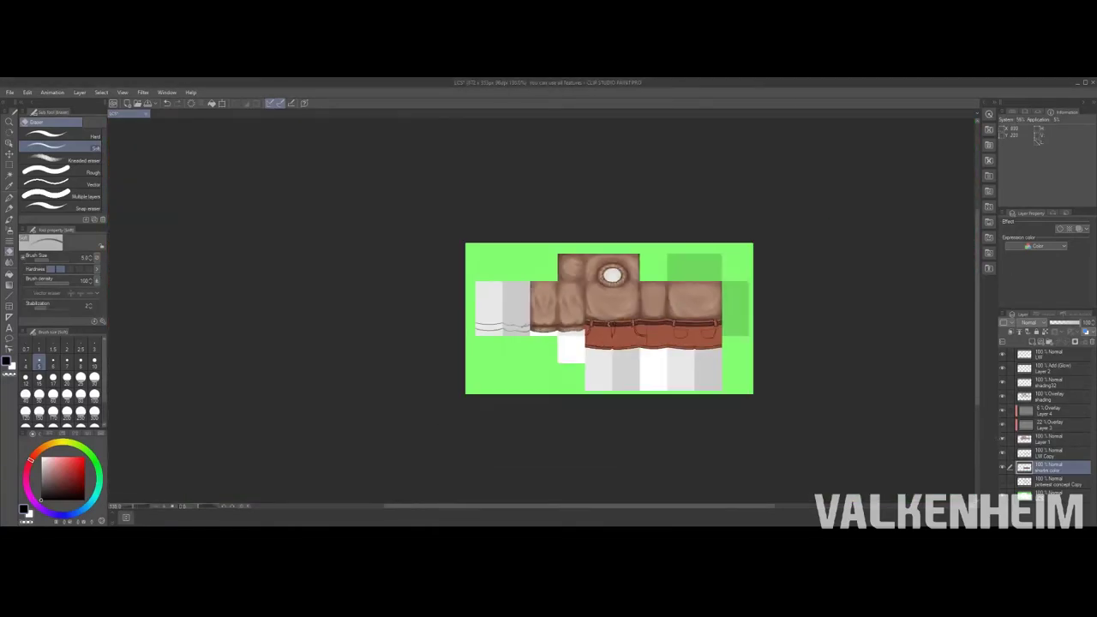
Step: Show the sweater with the shorts, select Layer 1 and examine how the two garments meet at the waist
scroll(541, 314, "up", 3)
key("alt+bracketright")
key("alt+bracketright")
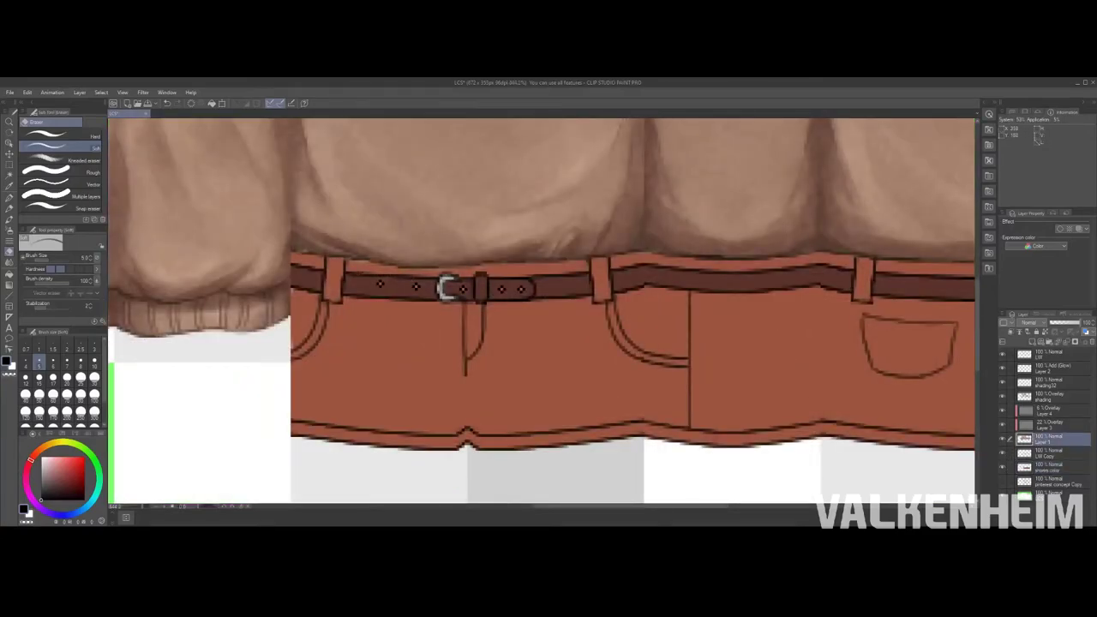
scroll(540, 313, "right", 3)
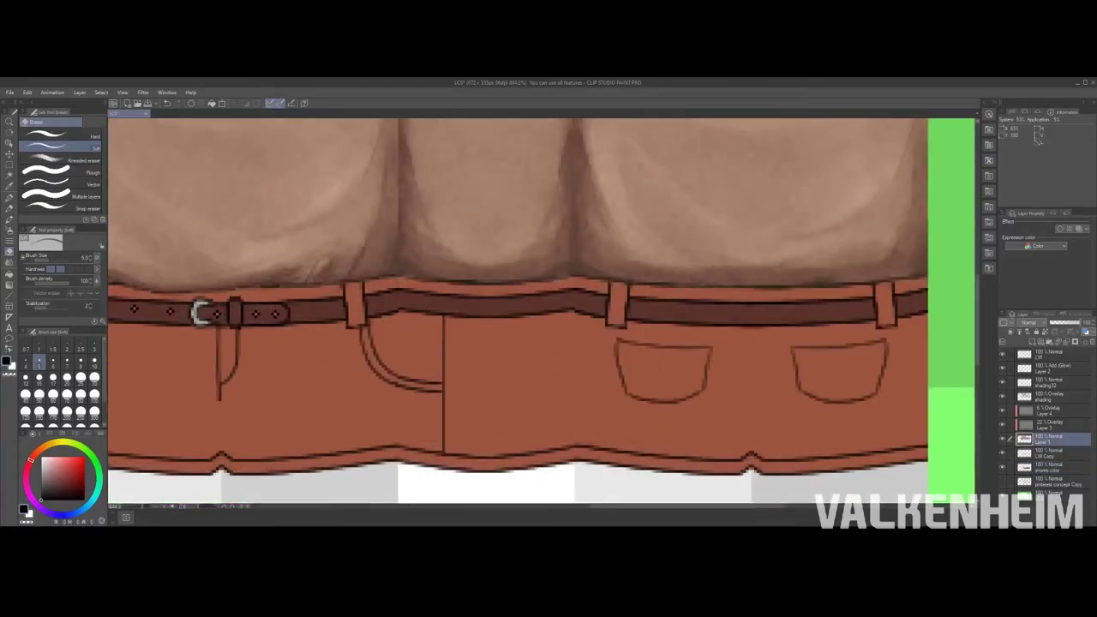
scroll(542, 314, "down", 3)
scroll(542, 314, "up", 3)
Step: Hide the LW Copy line art and select a rectangular area across the sweater's lower torso and the belt
left_click(1002, 355)
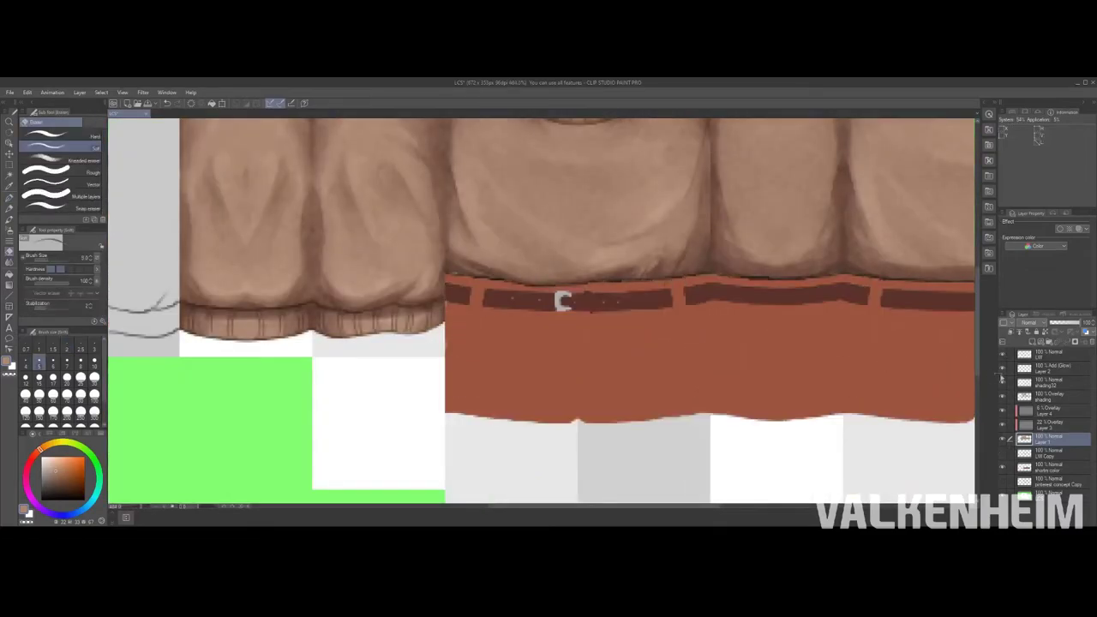
scroll(542, 314, "down", 3)
scroll(541, 313, "up", 3)
key("m")
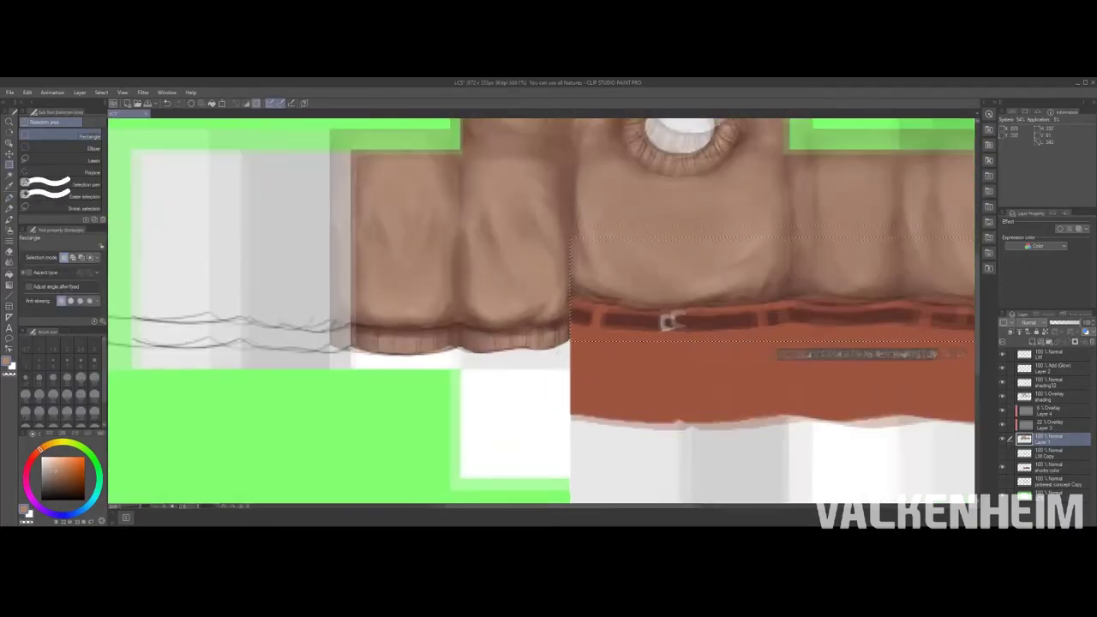
left_click_drag(574, 225, 973, 336)
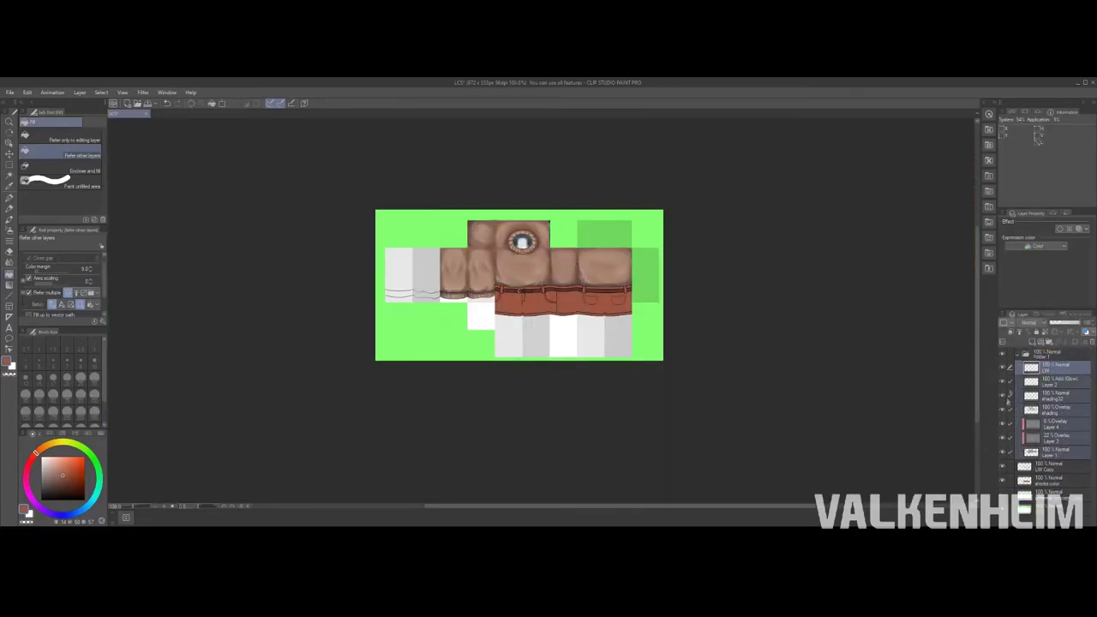
Step: Select the shorts' front panel with a rectangular marquee and set up a 100% Overlay layer for shading
mouse_move(514, 247)
left_mouse_down()
mouse_move(535, 250)
mouse_move(523, 249)
left_mouse_up()
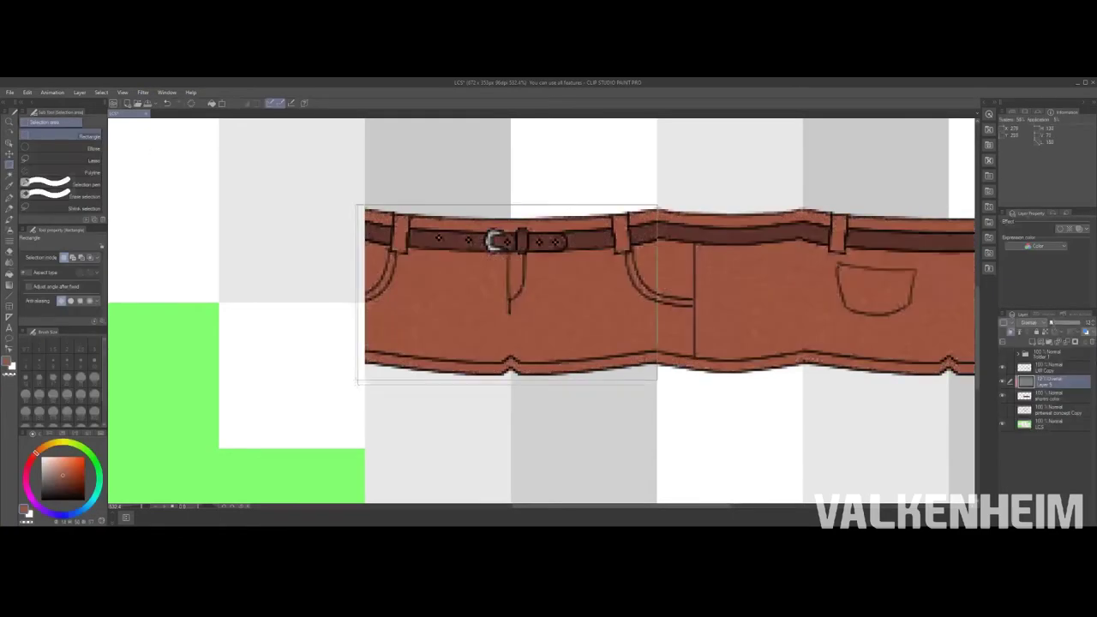
key("b")
left_click_drag(424, 305, 553, 360)
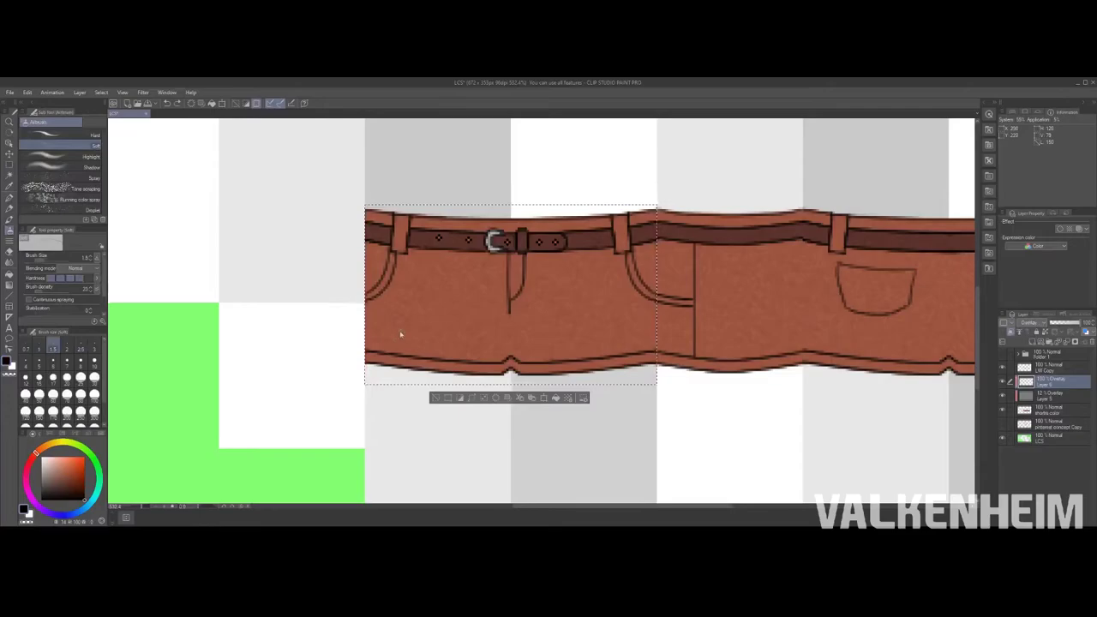
key("b")
mouse_move(462, 338)
left_mouse_down()
mouse_move(424, 302)
mouse_move(377, 296)
left_mouse_up()
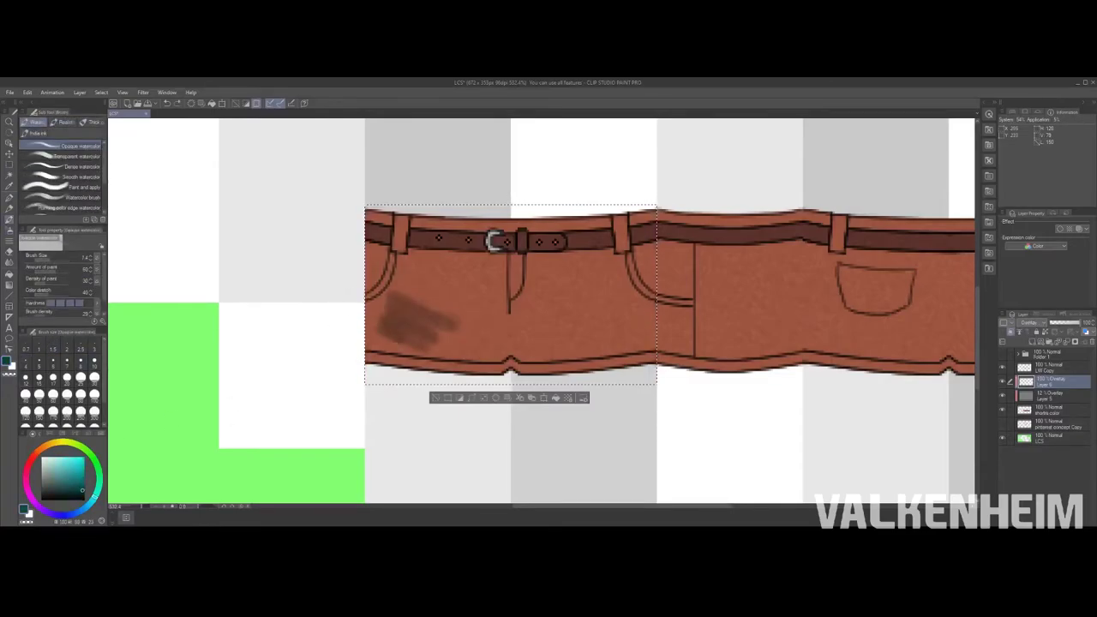
key("ctrl+z")
left_click_drag(467, 300, 390, 318)
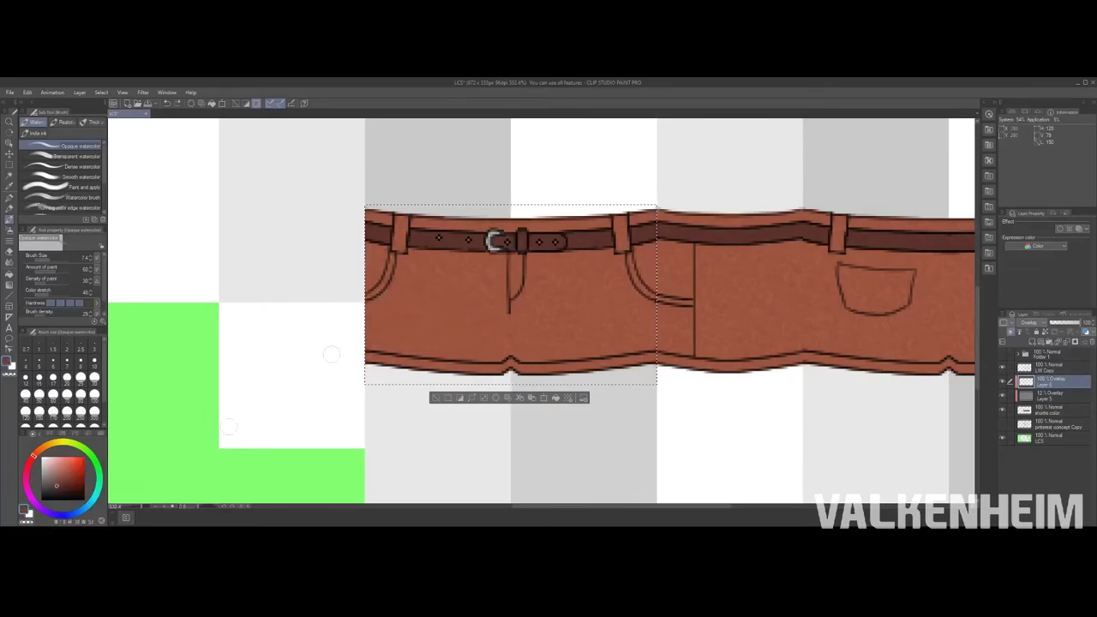
left_click_drag(492, 291, 420, 351)
key("ctrl+z")
left_click_drag(462, 321, 377, 359)
key("ctrl+z")
left_click_drag(497, 253, 501, 360)
key("ctrl+z")
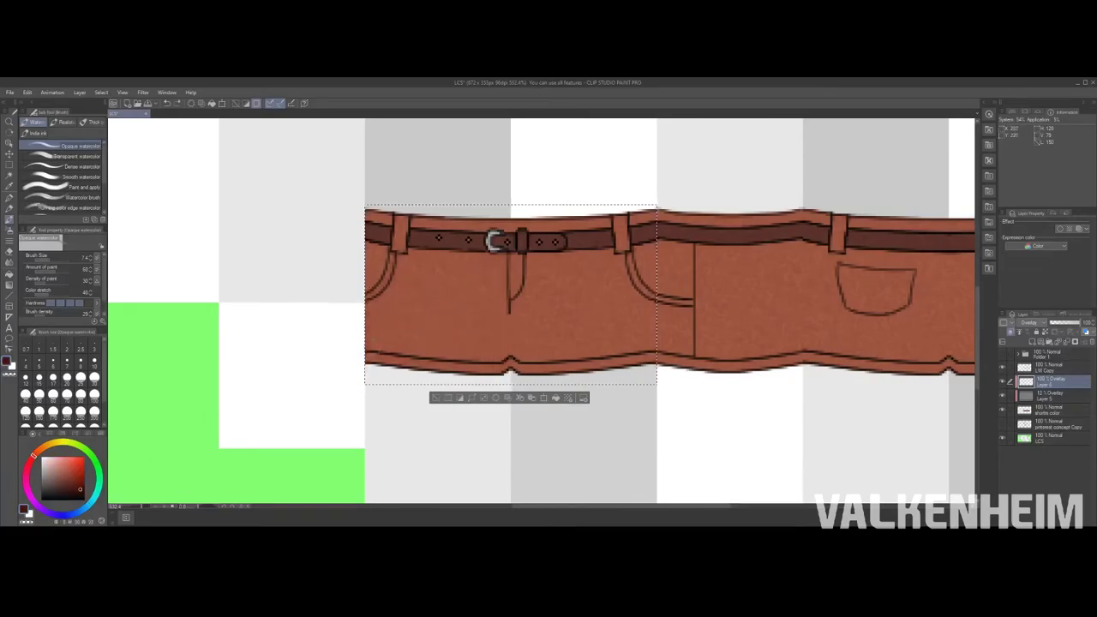
Step: Paint dark red shadows below the belt, along the hem and as diagonal folds on the front panel's left half
left_click_drag(410, 251, 506, 252)
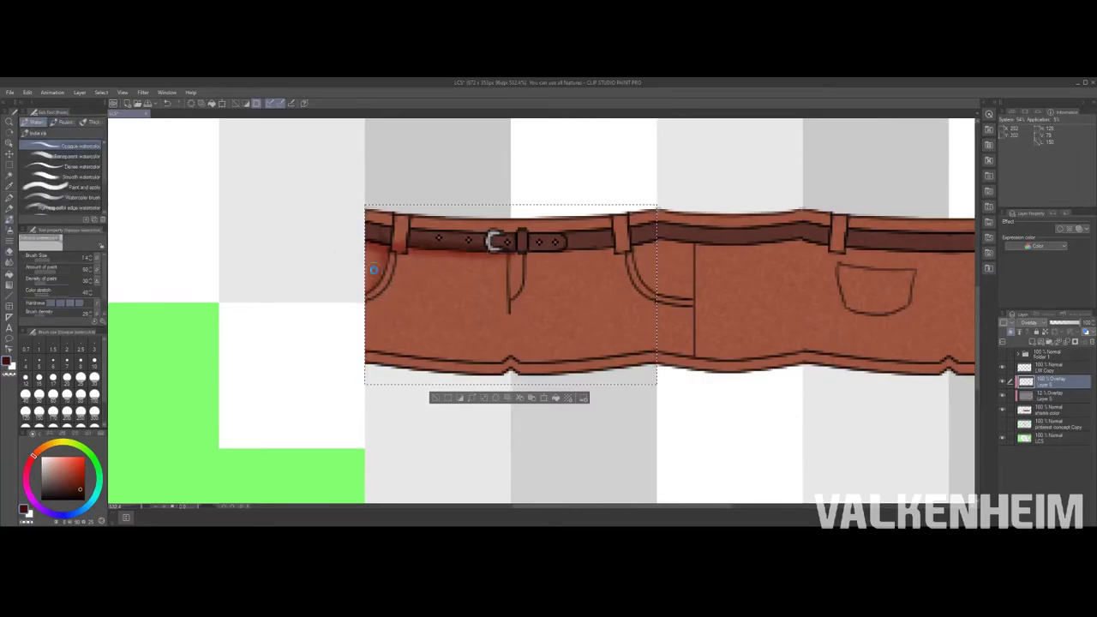
left_click_drag(492, 365, 370, 342)
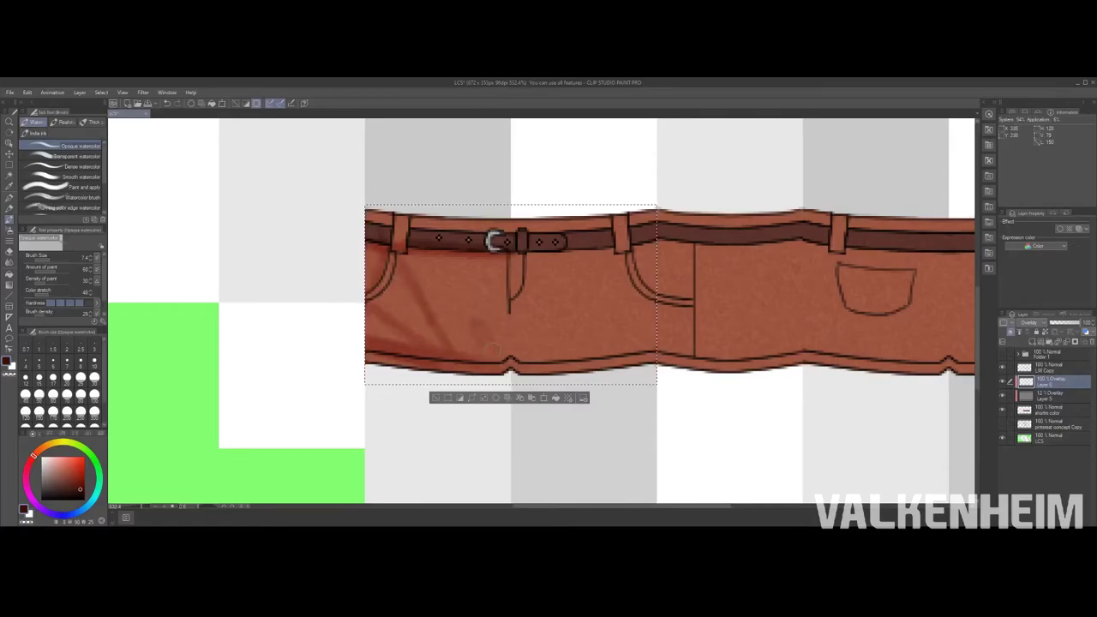
left_click_drag(428, 318, 460, 343)
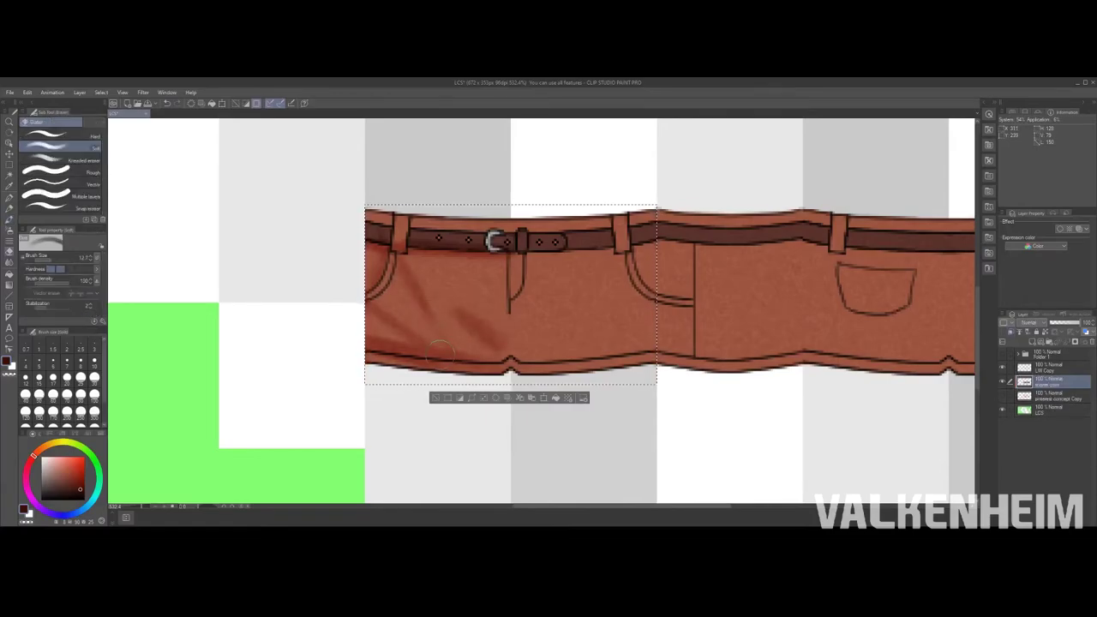
Step: Refine the fold shadows on the front panel's left half with the pen and soft eraser
key("p")
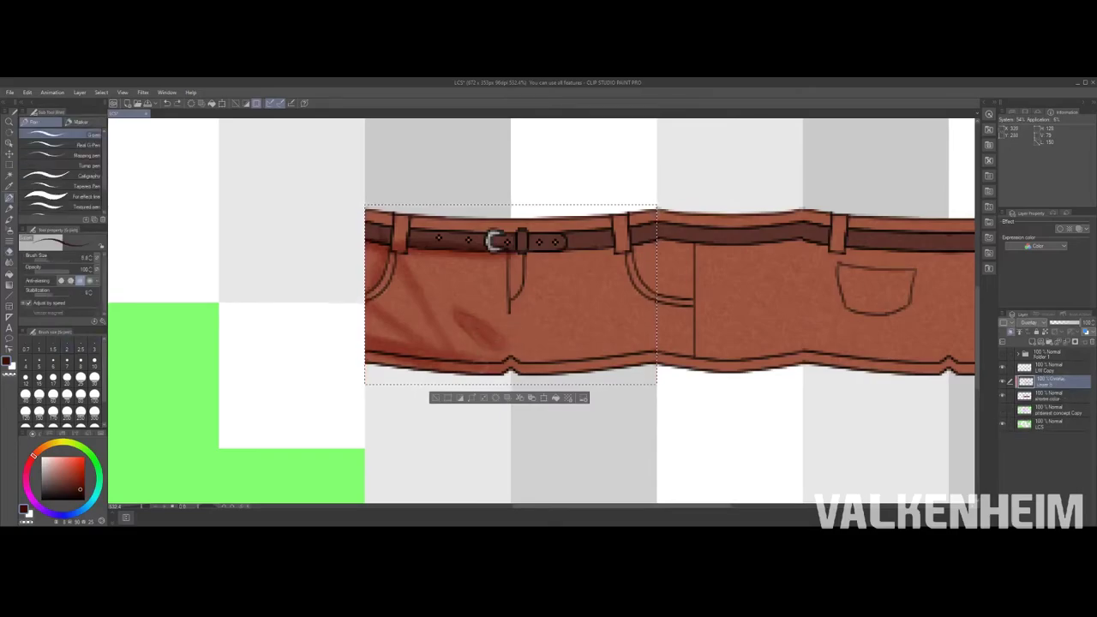
key("e")
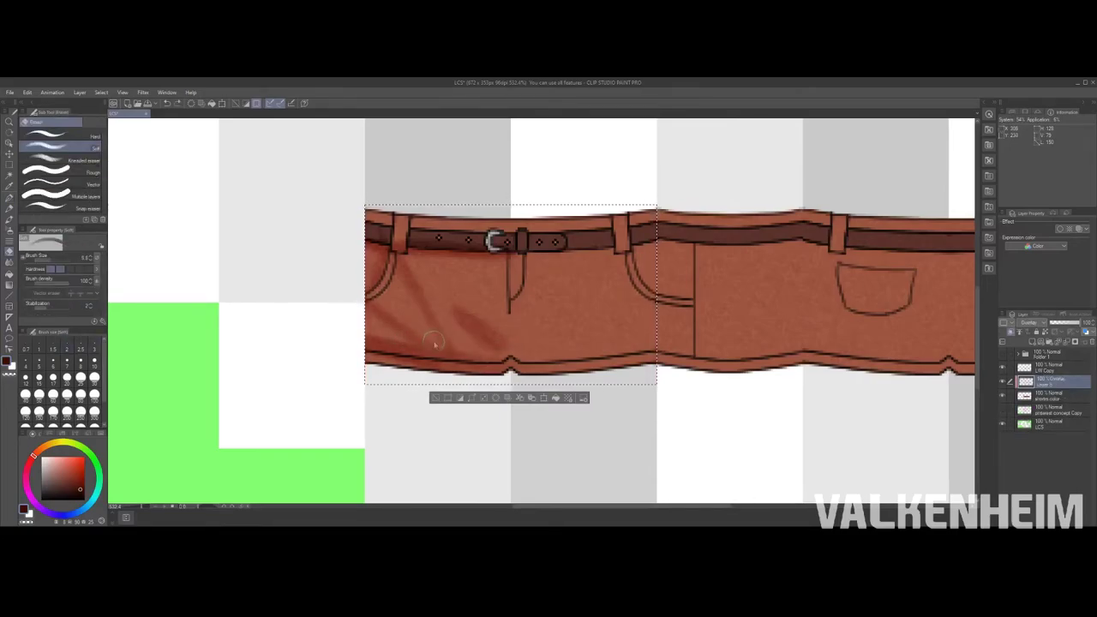
key("p")
key("e")
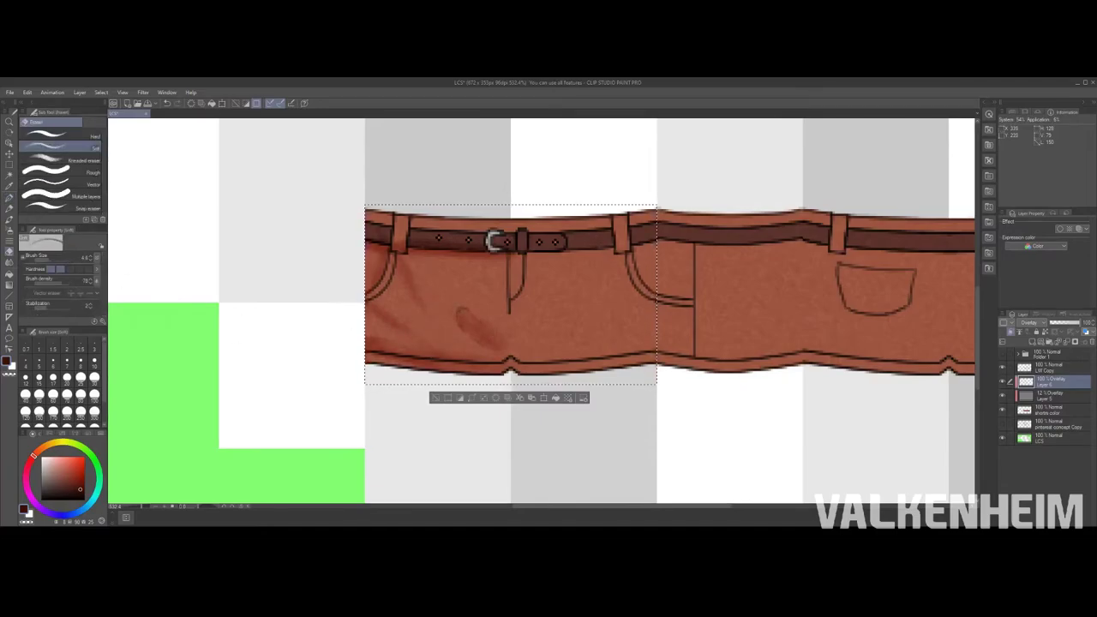
Step: Build up a dark red shadow around the center seam with the watercolor brush and soften the surrounding folds
key("b")
key("b")
left_click_drag(501, 347, 499, 276)
key("bracketleft")
key("bracketleft")
key("bracketleft")
key("bracketleft")
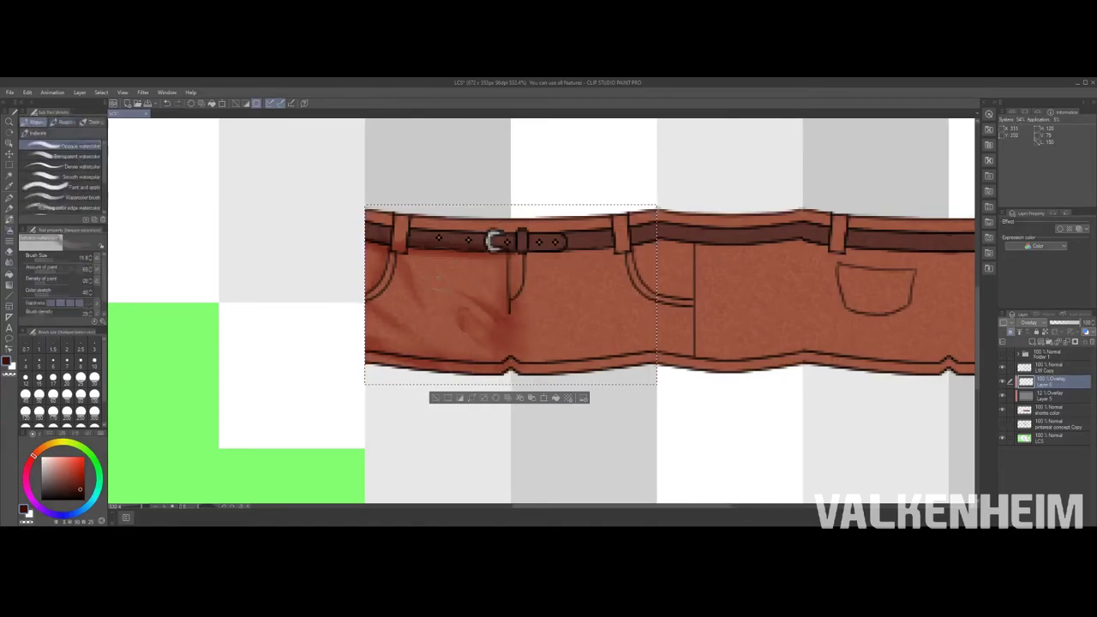
key("j")
key("e")
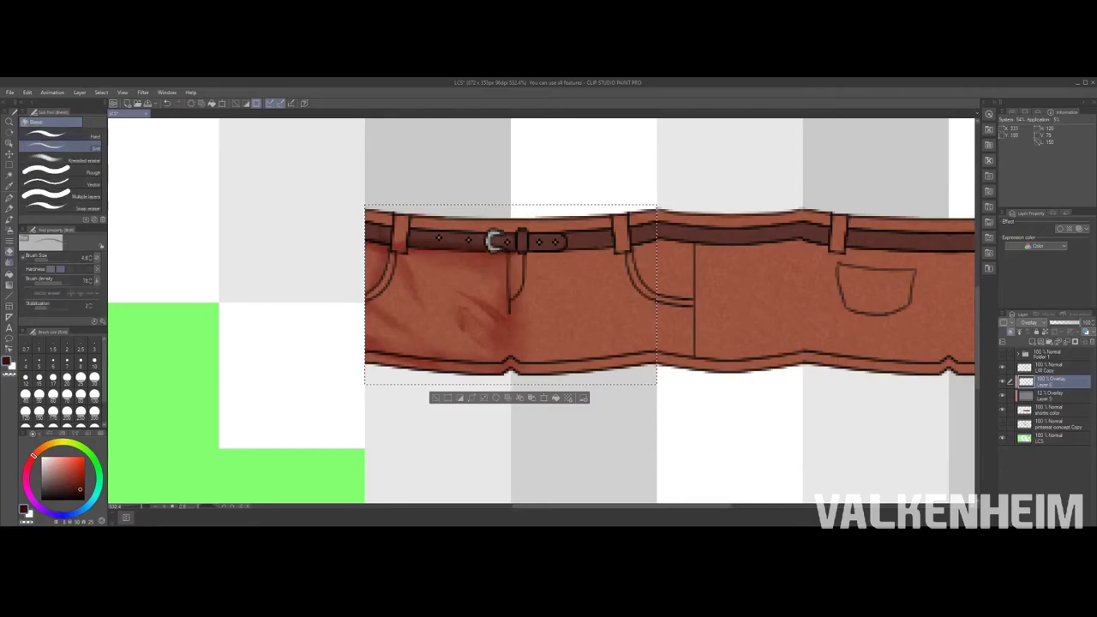
Step: Airbrush a white highlight along the belt's upper part and black shading along its edges on the Overlay layer
key("c")
key("b")
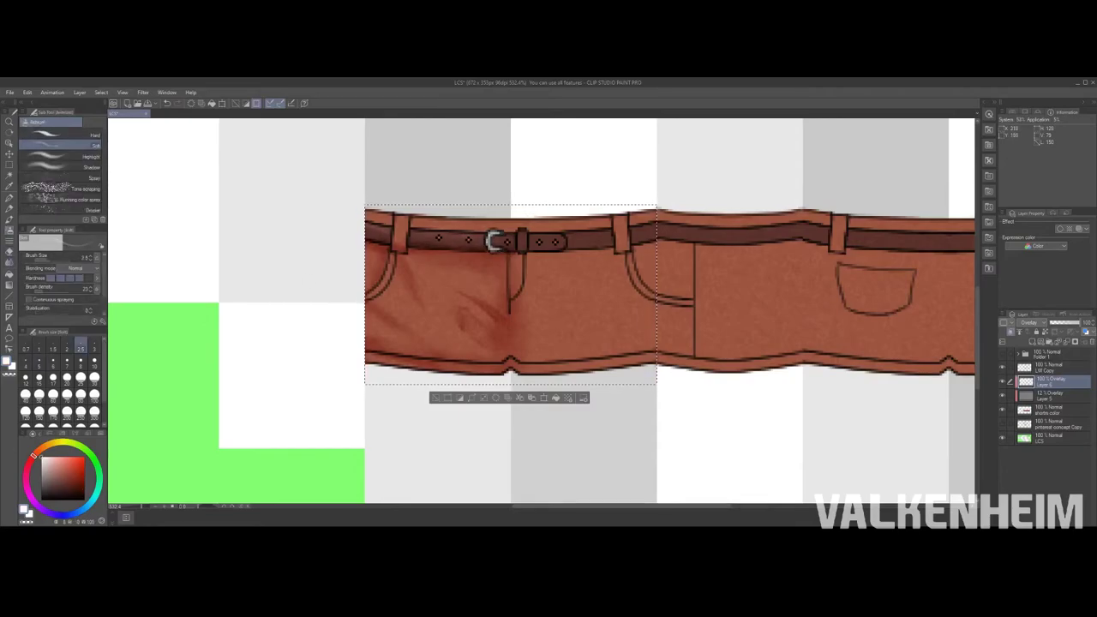
scroll(390, 203, "down", 2)
scroll(389, 203, "up", 4)
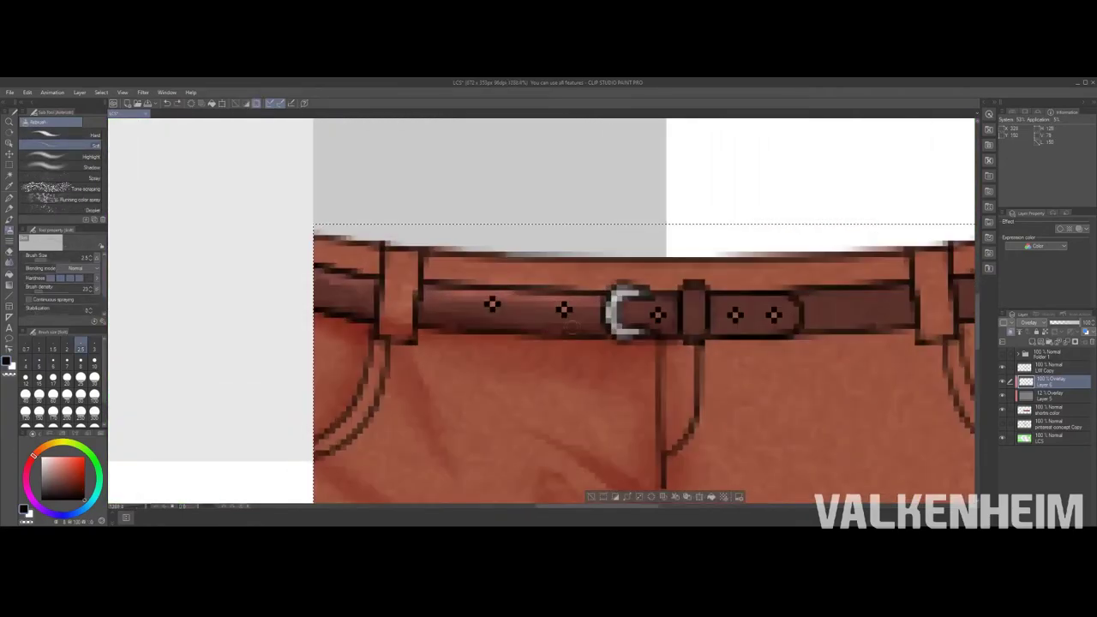
scroll(643, 308, "down", 3)
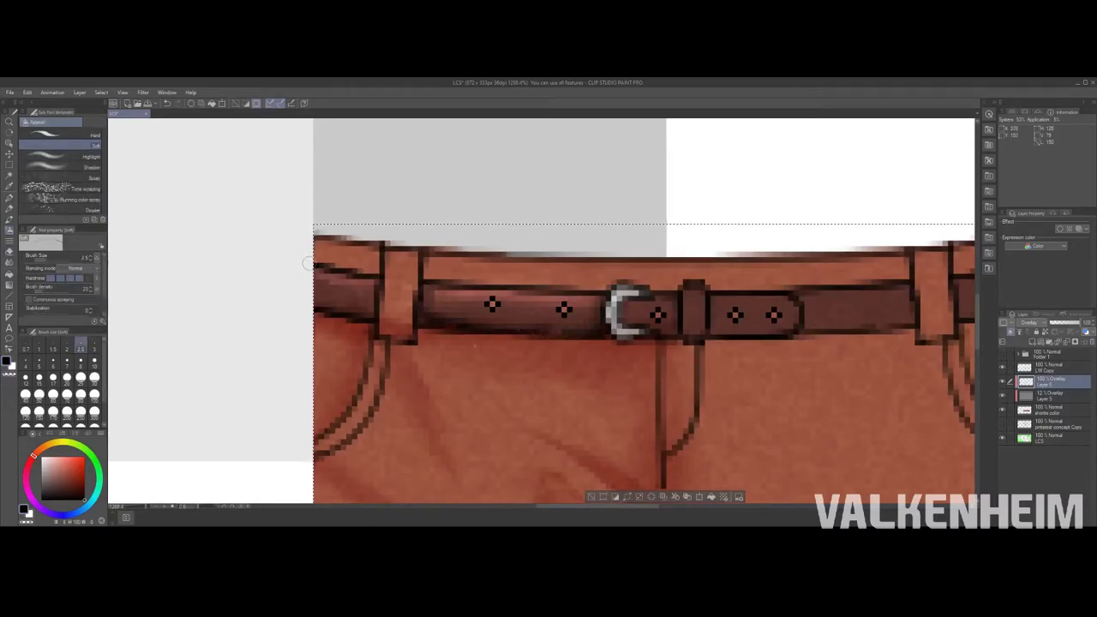
scroll(642, 308, "down", 1)
scroll(643, 309, "up", 2)
Step: Refine the belt's highlights and shadows between the belt loop and the buckle with the soft eraser and a grey pen
key("e")
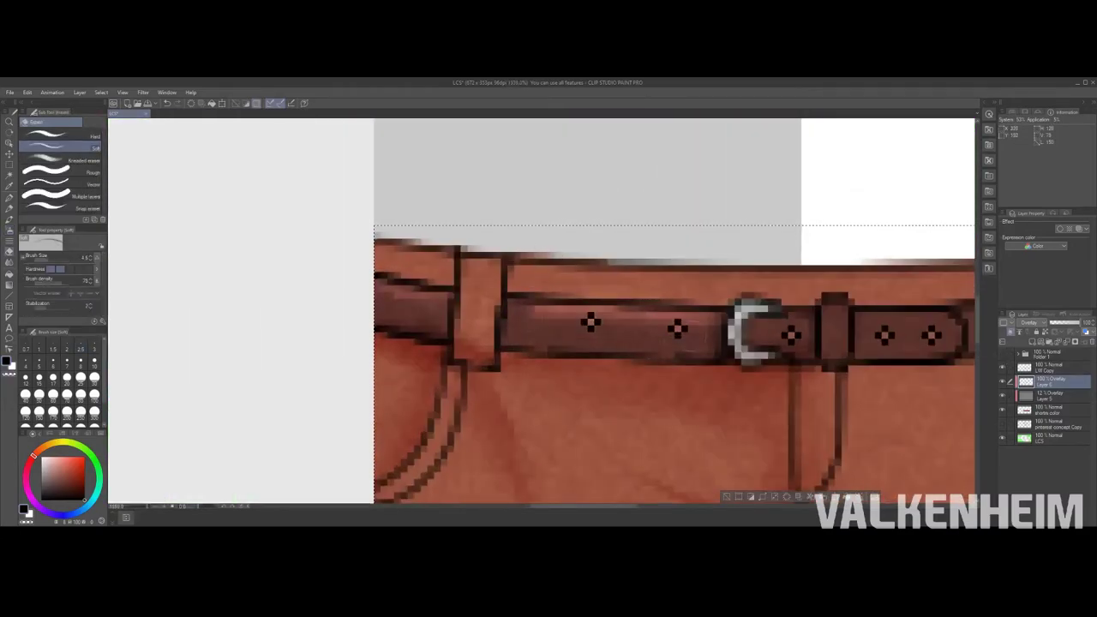
scroll(643, 309, "down", 2)
scroll(643, 308, "up", 1)
key("p")
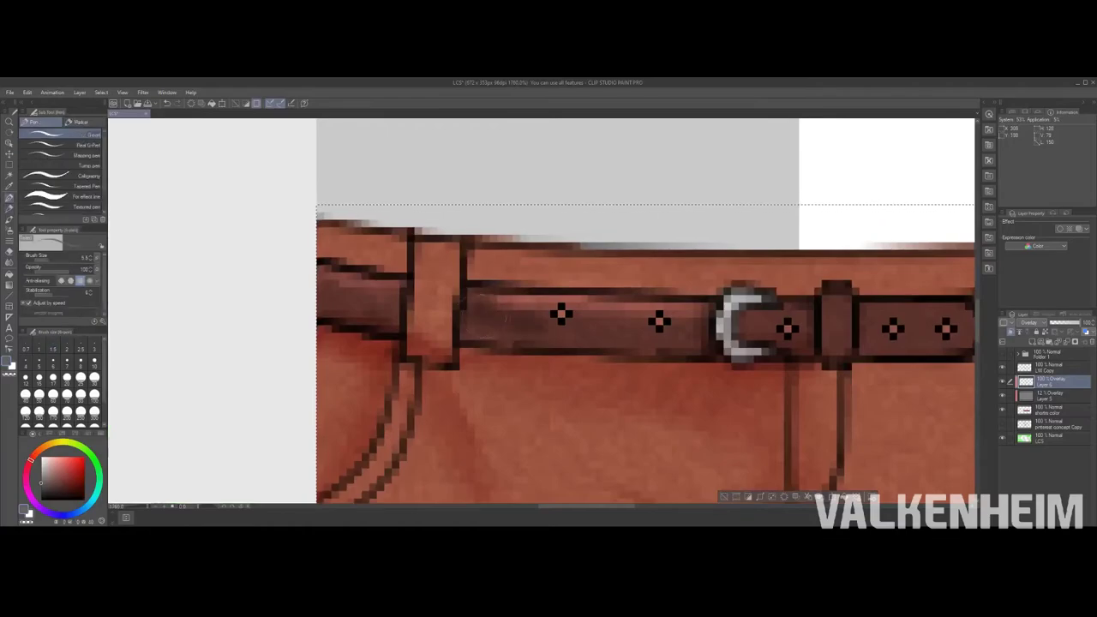
key("ctrl+alt+0")
scroll(653, 277, "up", 2)
key("e")
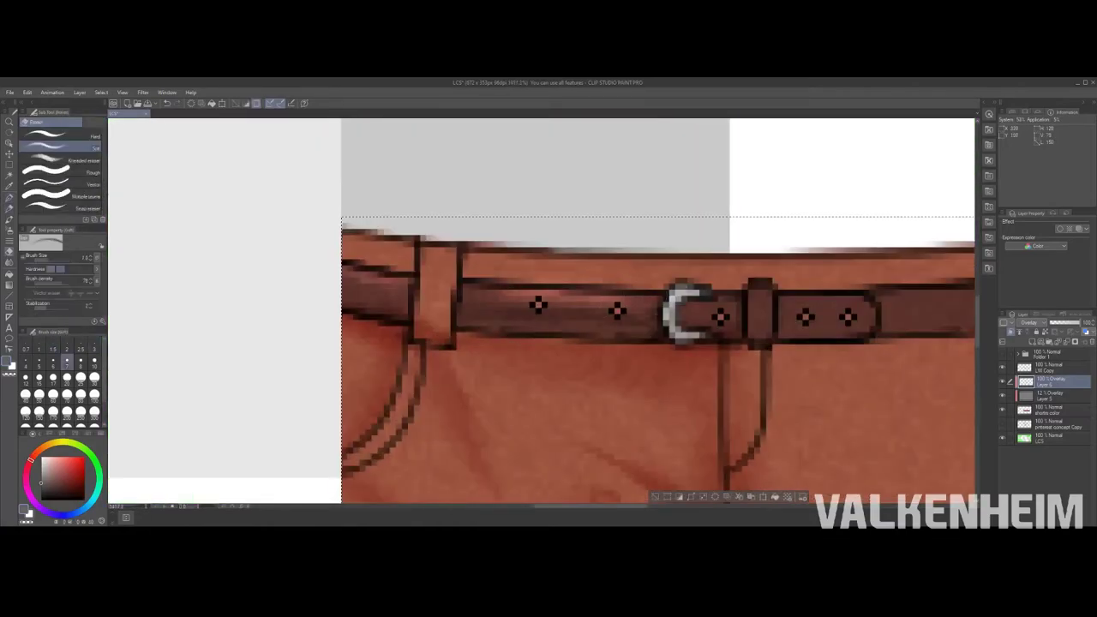
key("ctrl+alt+0")
scroll(467, 301, "up", 3)
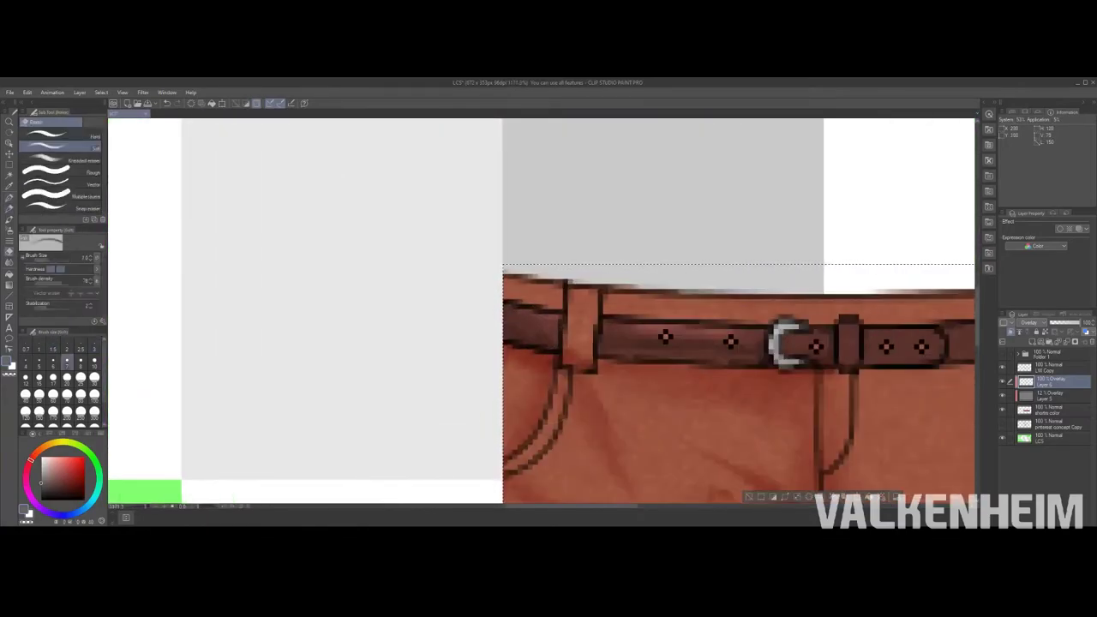
Step: Touch up the shading on the metal buckle with a 3 px dark grey pen
key("p")
scroll(542, 314, "right", 2)
scroll(675, 184, "right", 2)
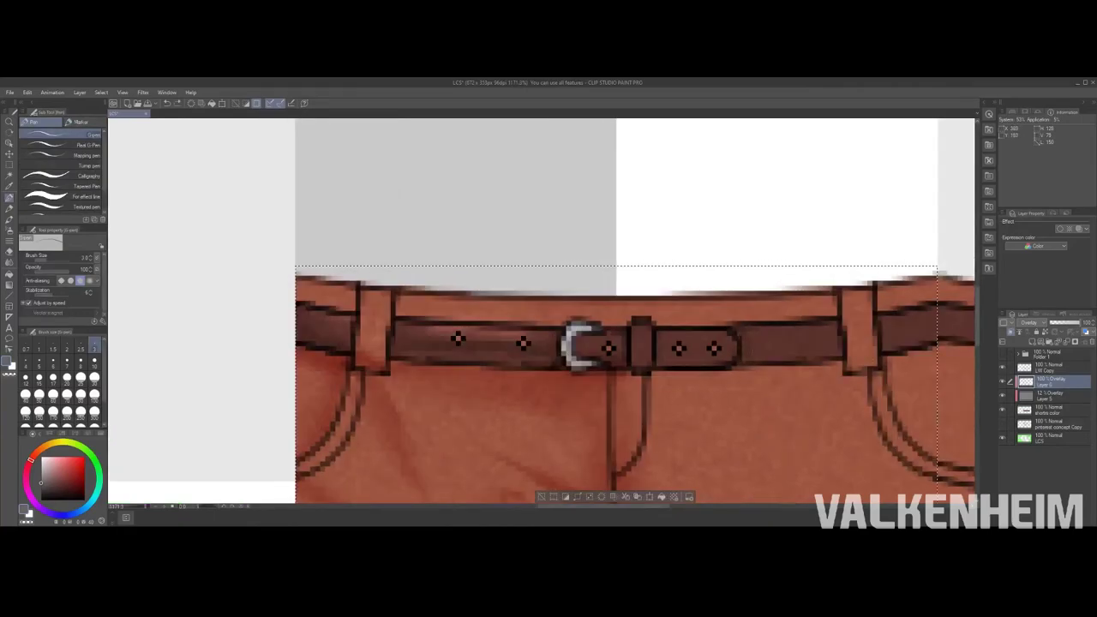
scroll(675, 184, "down", 5)
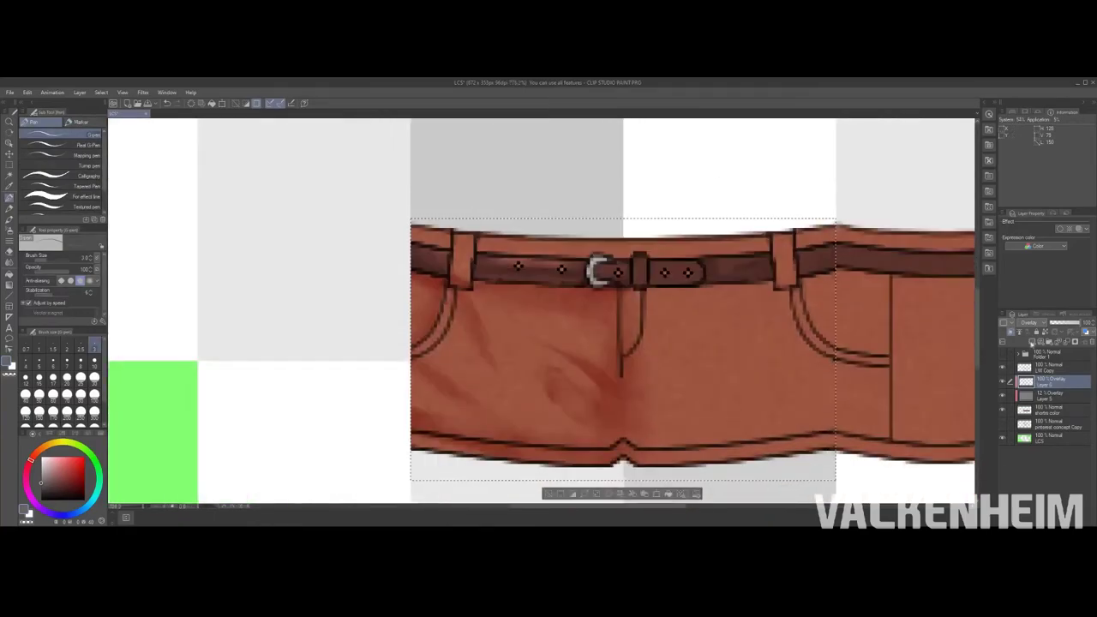
Step: Airbrush soft black shading on the belt around the loops, buckle and strap end on a new Normal layer, tidying it with the eraser
scroll(675, 183, "up", 5)
key("b")
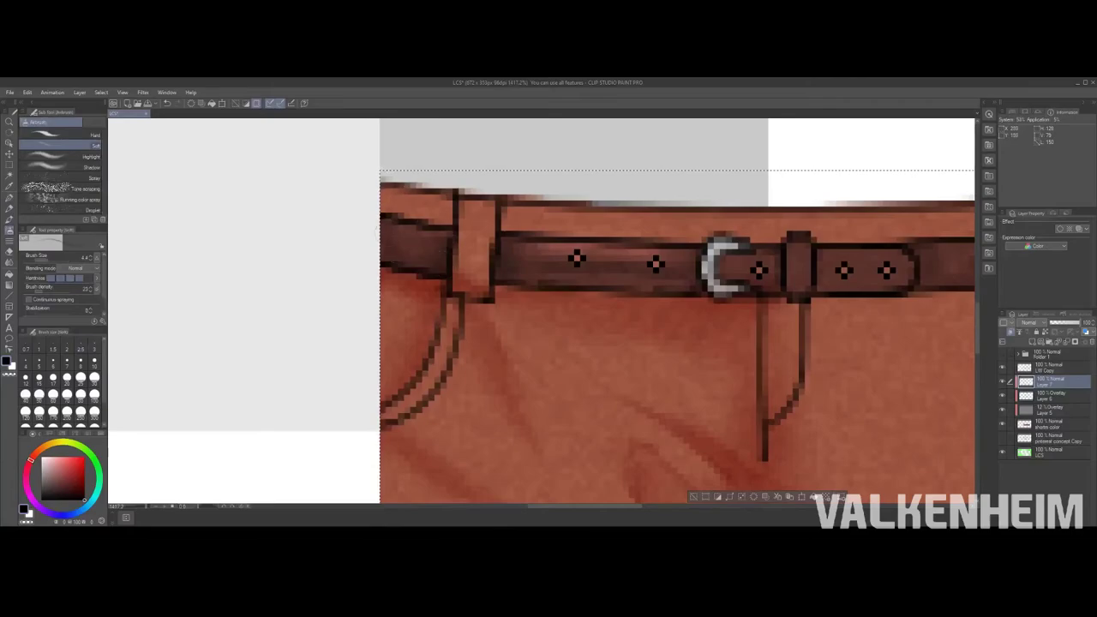
scroll(603, 289, "right", 1)
scroll(603, 289, "down", 5)
key("e")
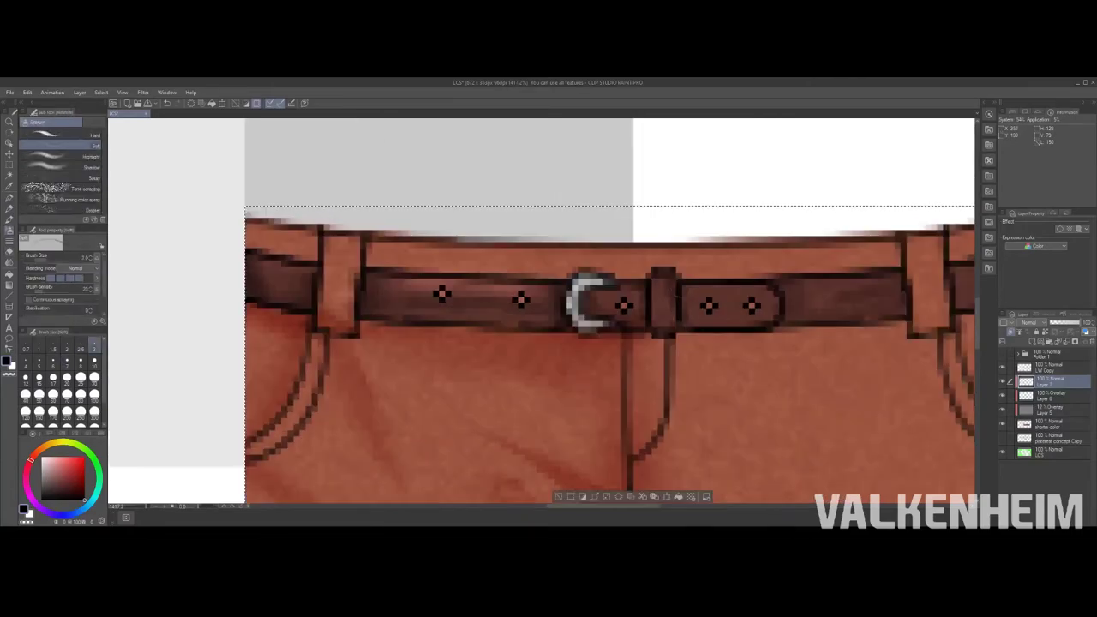
scroll(681, 306, "up", 5)
scroll(681, 306, "down", 5)
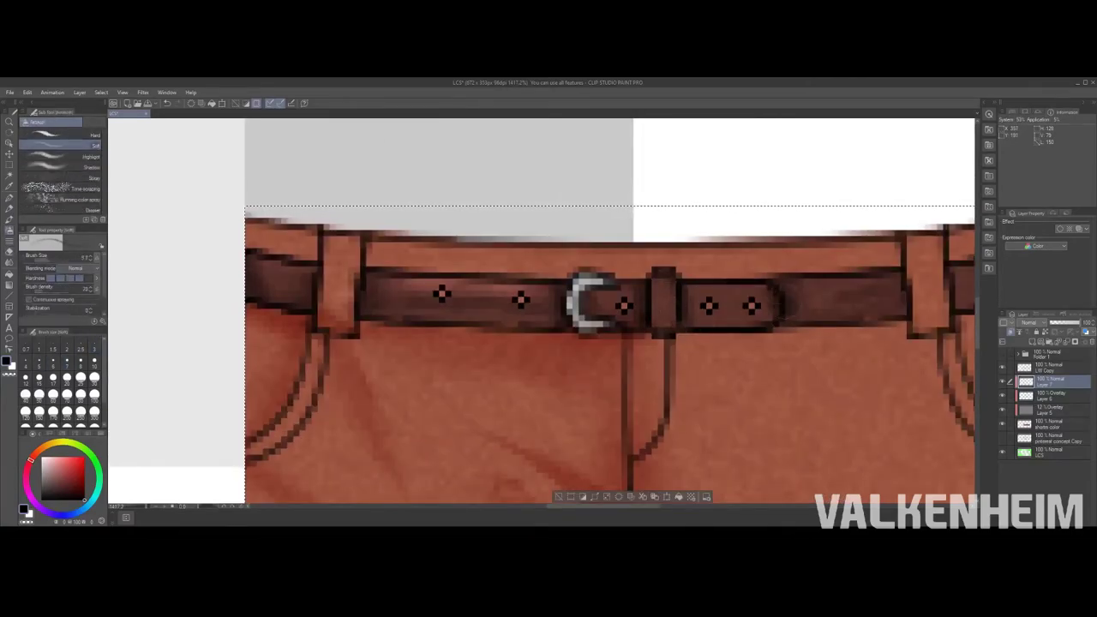
scroll(492, 290, "up", 3)
key("b")
scroll(491, 289, "down", 5)
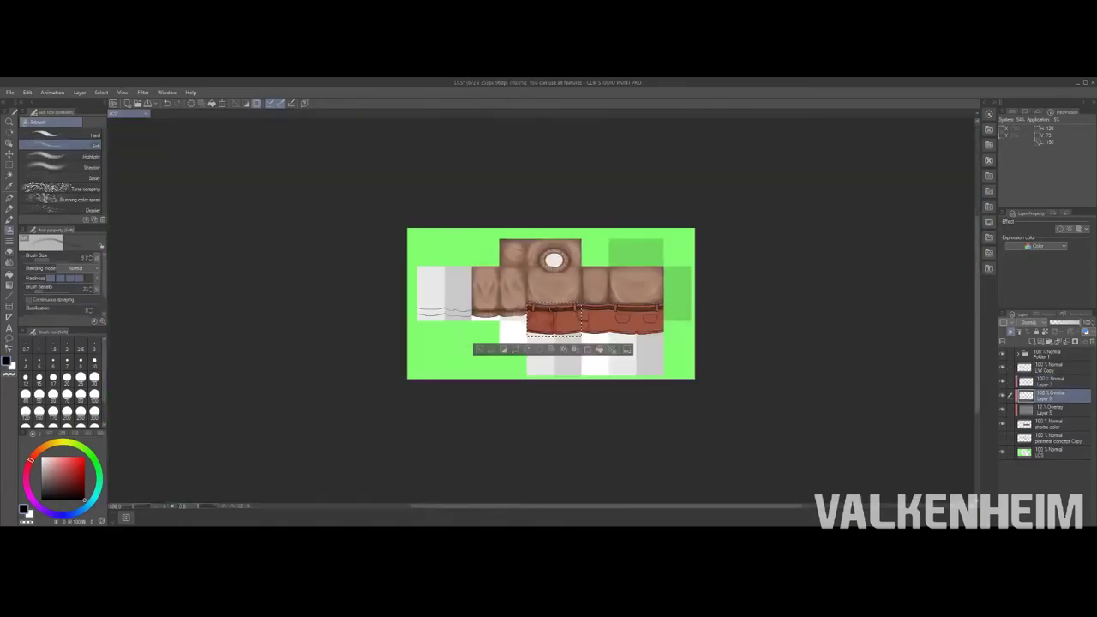
Step: Create a layer named undershade above the line art and airbrush a soft black shadow beneath the sweater's lower edge
scroll(491, 290, "up", 4)
key("ctrl+shift+n")
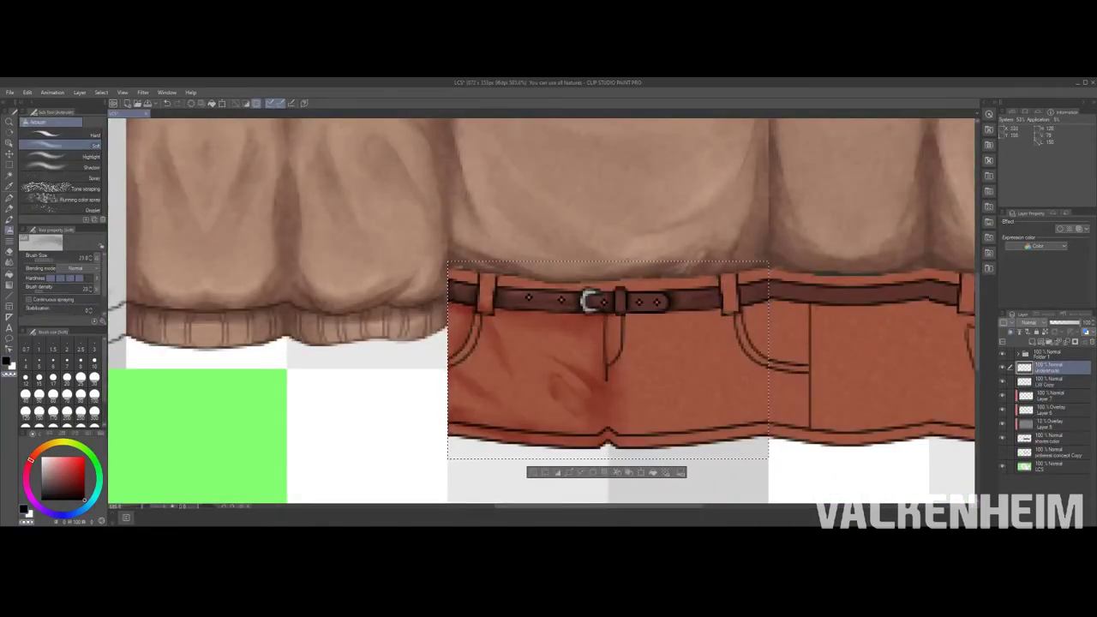
left_click(53, 145)
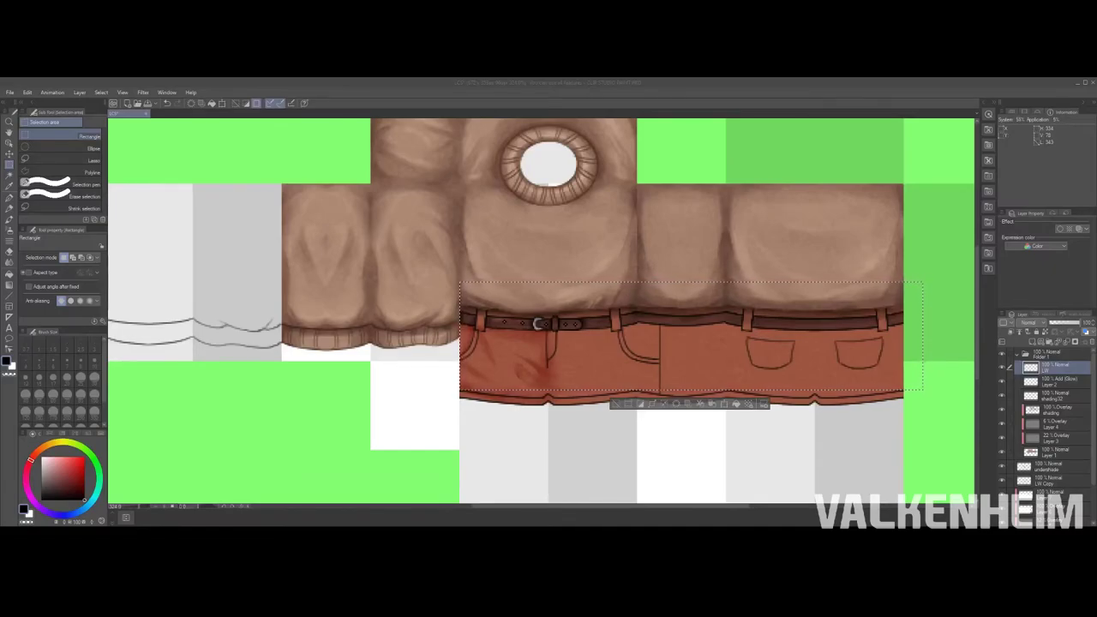
Step: Clear the undershade shadow that spills past the back panel's outer edge and remove the selection
scroll(1001, 463, "down", 2)
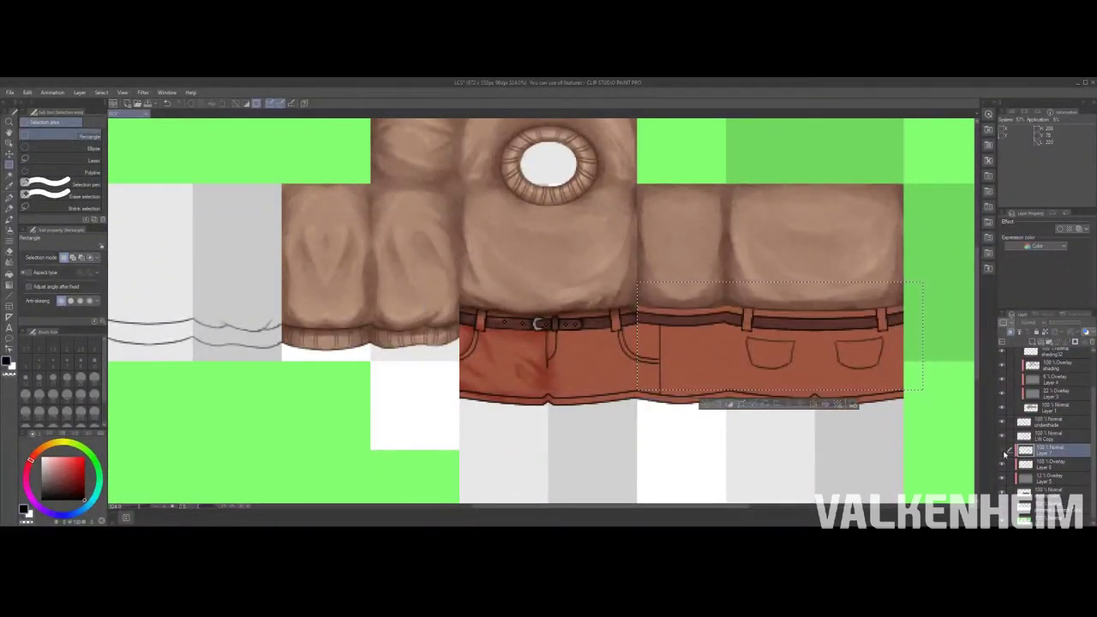
left_click(1024, 420)
left_click_drag(905, 276, 959, 368)
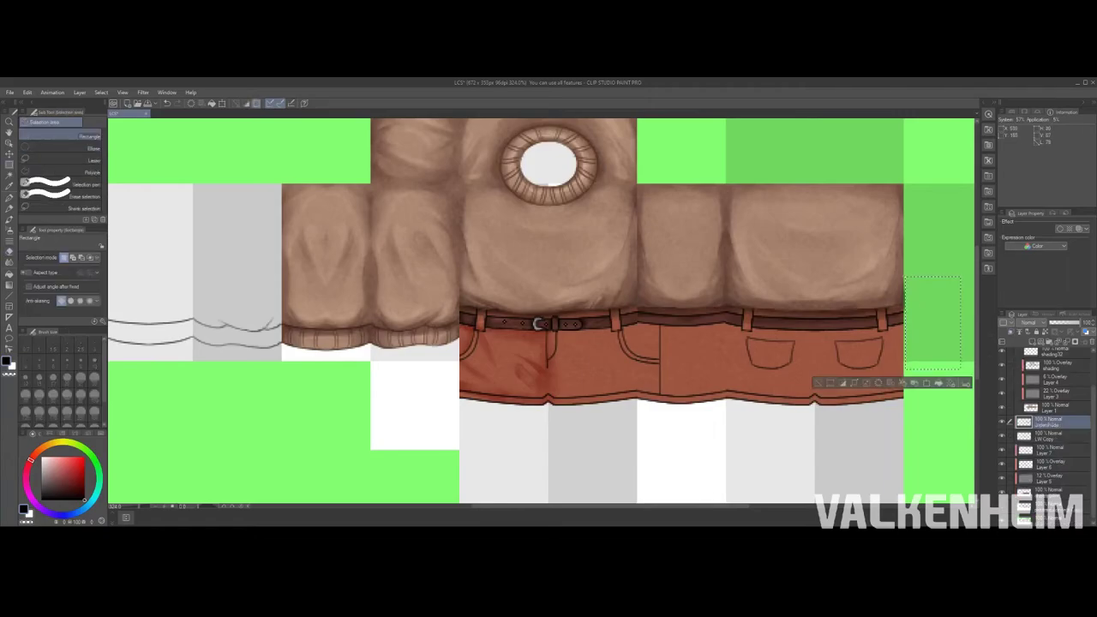
key("ctrl+d")
Step: Airbrush white highlights along the fabric folds of the shorts on the Layer 6 overlay and soften them with the soft eraser
left_click(1045, 463)
key("b")
scroll(503, 373, "up", 1)
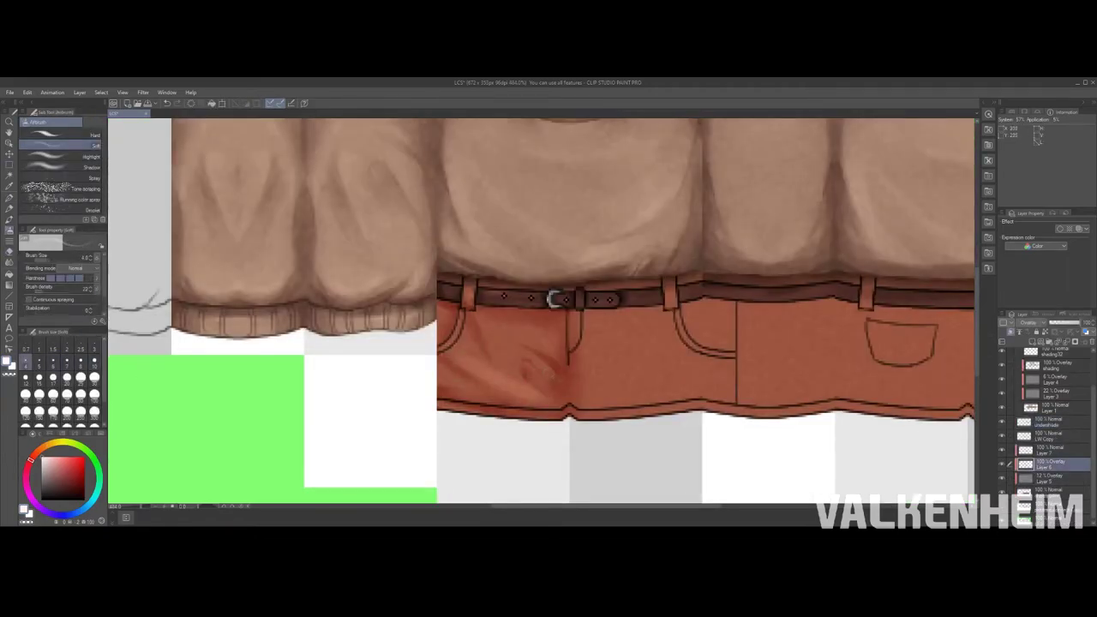
scroll(553, 299, "up", 1)
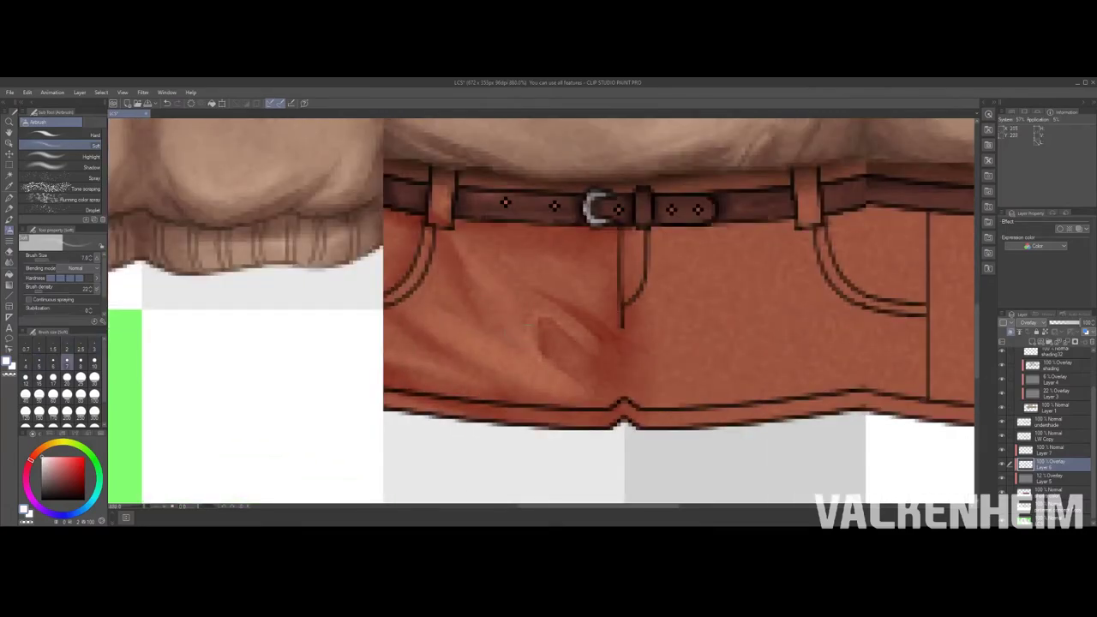
scroll(460, 255, "down", 3)
scroll(497, 291, "up", 4)
scroll(497, 292, "down", 5)
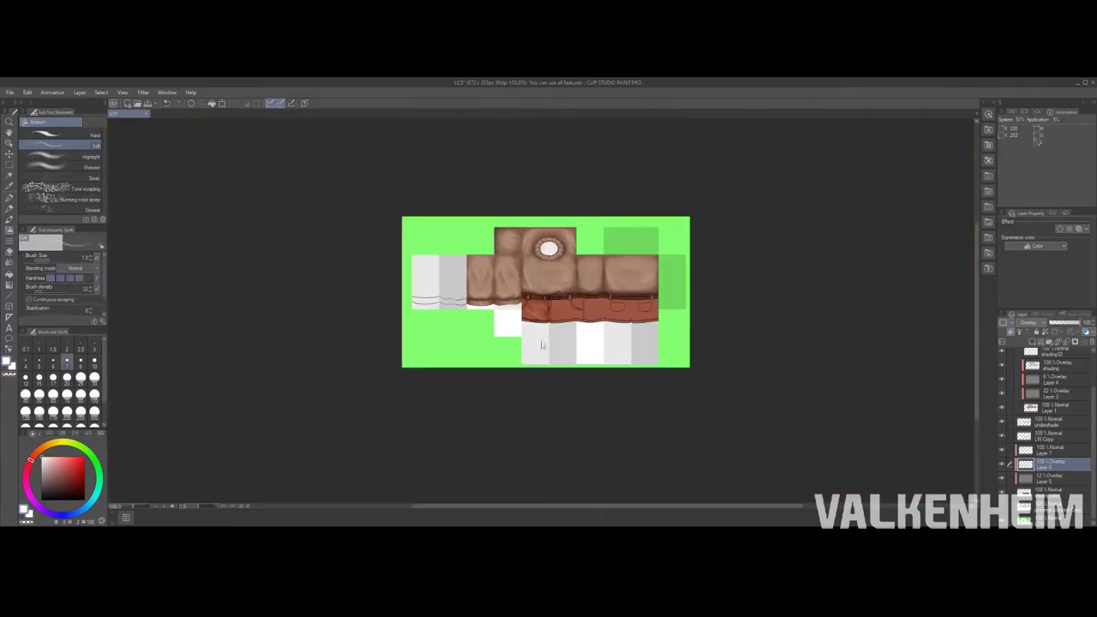
scroll(528, 331, "up", 5)
key("e")
scroll(529, 330, "down", 3)
scroll(528, 330, "up", 4)
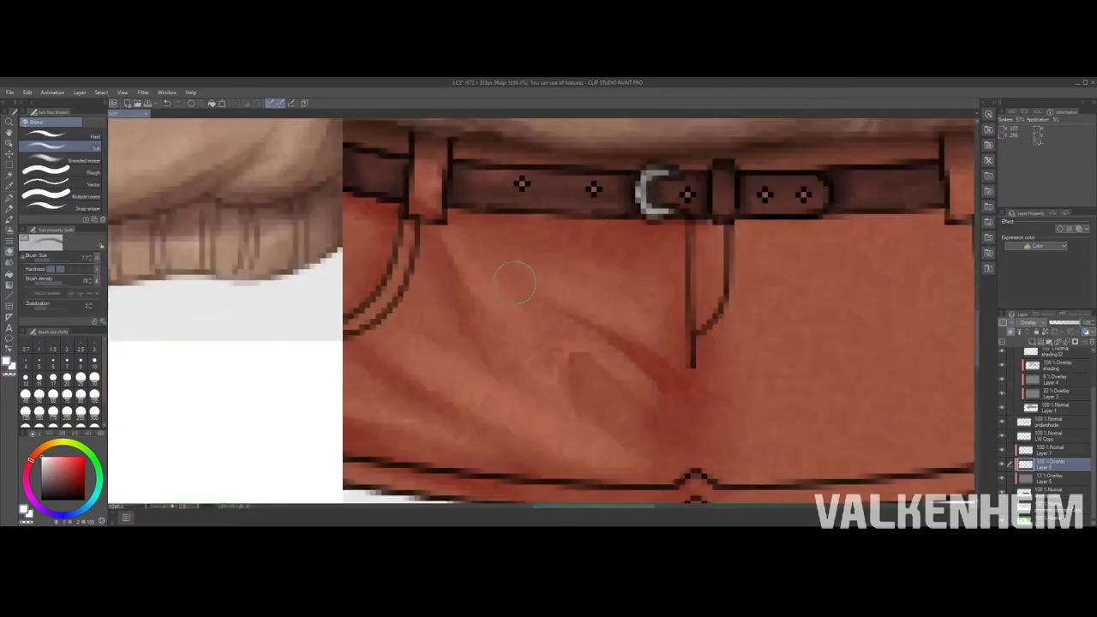
Step: Touch up the black airbrush shading on Layer 7 and add white 3 px pen highlights to the belt loop on Layer 6
key("alt+bracketright")
key("b")
key("bracketright")
scroll(234, 363, "down", 5)
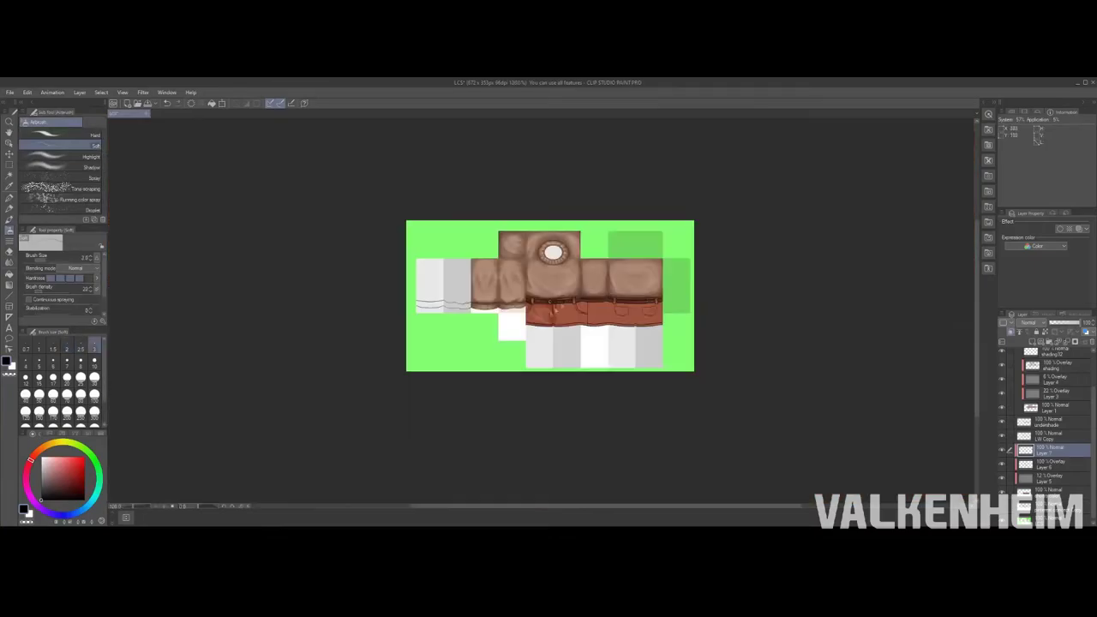
scroll(234, 362, "up", 5)
key("alt+bracketleft")
key("p")
scroll(540, 309, "up", 2)
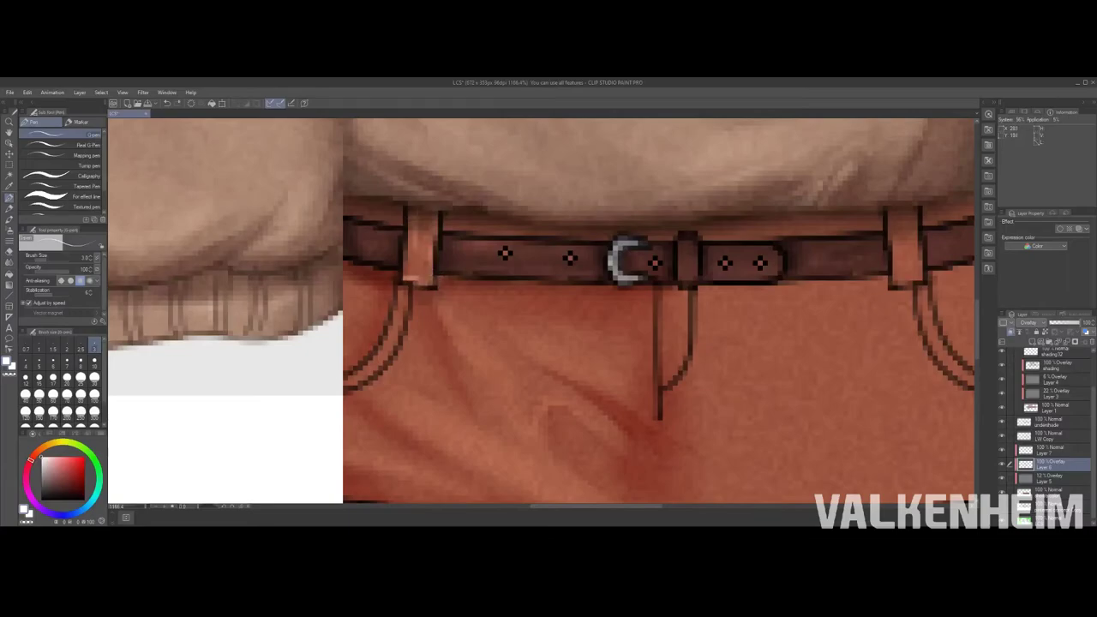
scroll(411, 215, "down", 5)
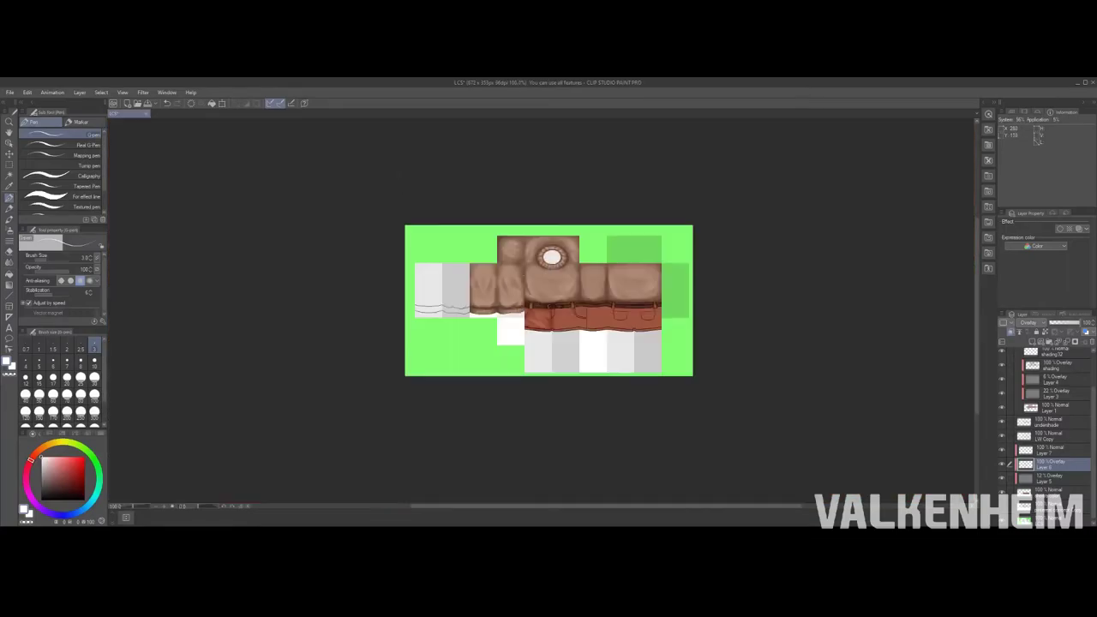
Step: Draw a white highlight along the curved pocket trim on the Overlay layer and soften it with the soft eraser
scroll(549, 257, "up", 5)
left_click_drag(617, 283, 514, 441)
scroll(566, 299, "down", 5)
scroll(544, 414, "up", 5)
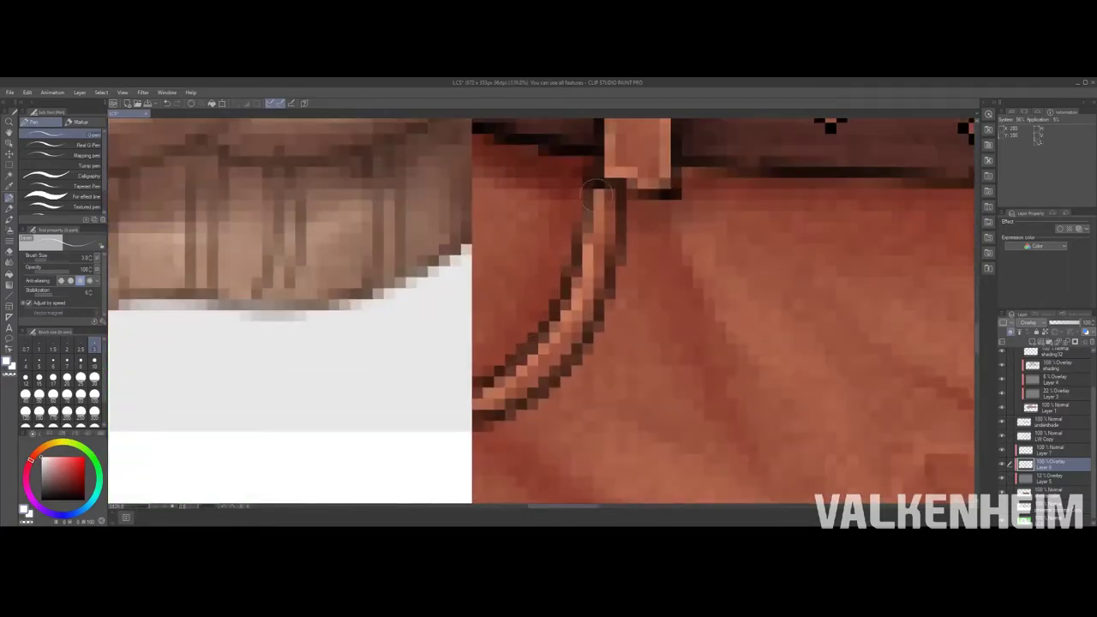
scroll(544, 413, "down", 5)
scroll(544, 414, "up", 5)
key("e")
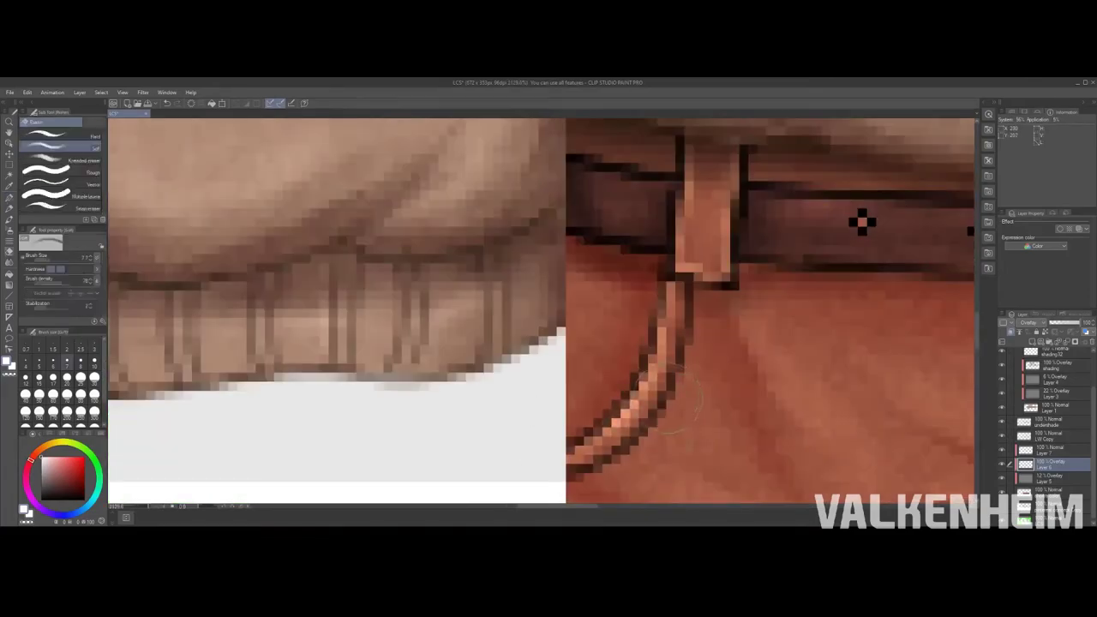
scroll(861, 222, "down", 5)
scroll(861, 222, "up", 5)
scroll(736, 298, "down", 5)
scroll(737, 298, "up", 5)
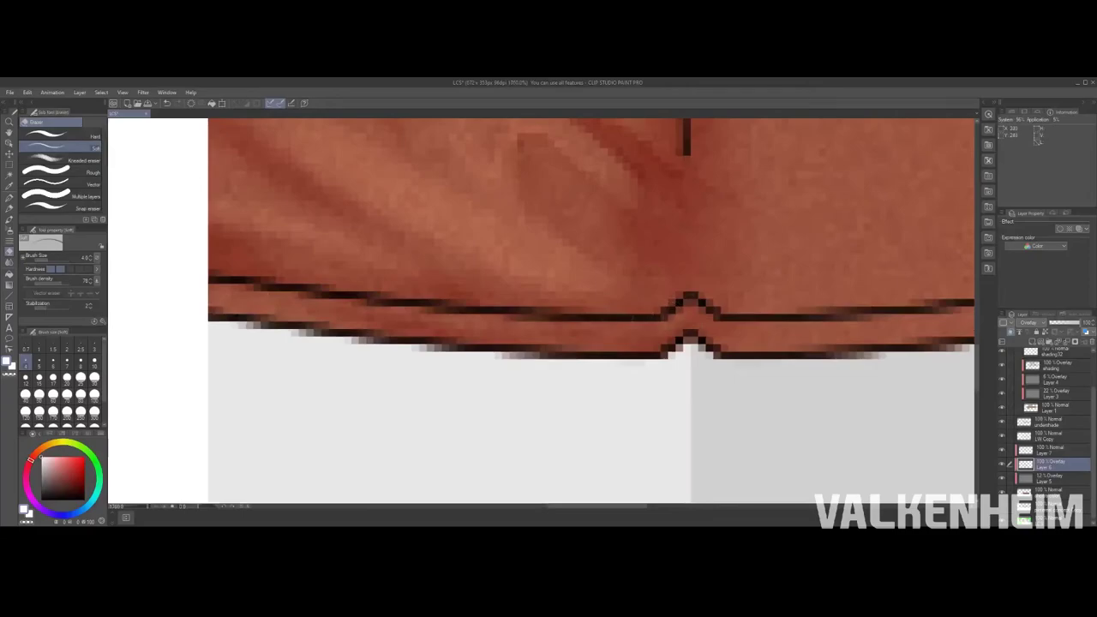
Step: Airbrush a white highlight along the hem band of the shaded front leg on the Layer 6 overlay
key("b")
left_click_drag(377, 319, 691, 324)
scroll(583, 283, "down", 5)
scroll(583, 283, "up", 5)
left_click_drag(420, 313, 210, 292)
scroll(582, 283, "down", 5)
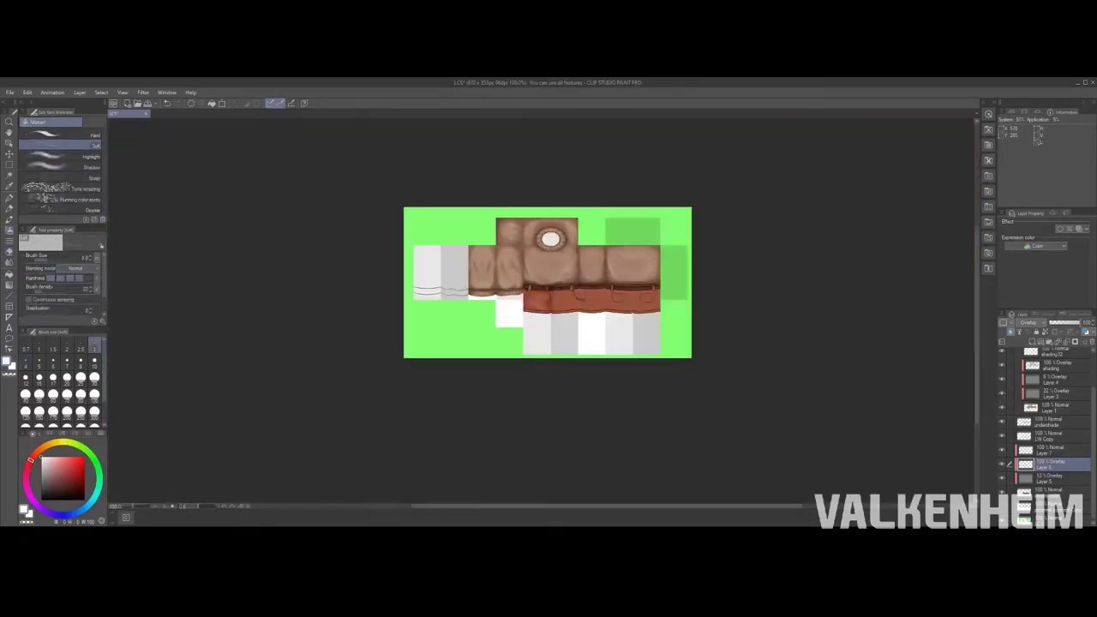
scroll(583, 283, "up", 5)
Step: Airbrush black shading along the hem band and its center notch on Layer 7, cleaning it up with the soft eraser
left_click(1043, 449)
left_click_drag(617, 355, 326, 353)
scroll(540, 313, "down", 5)
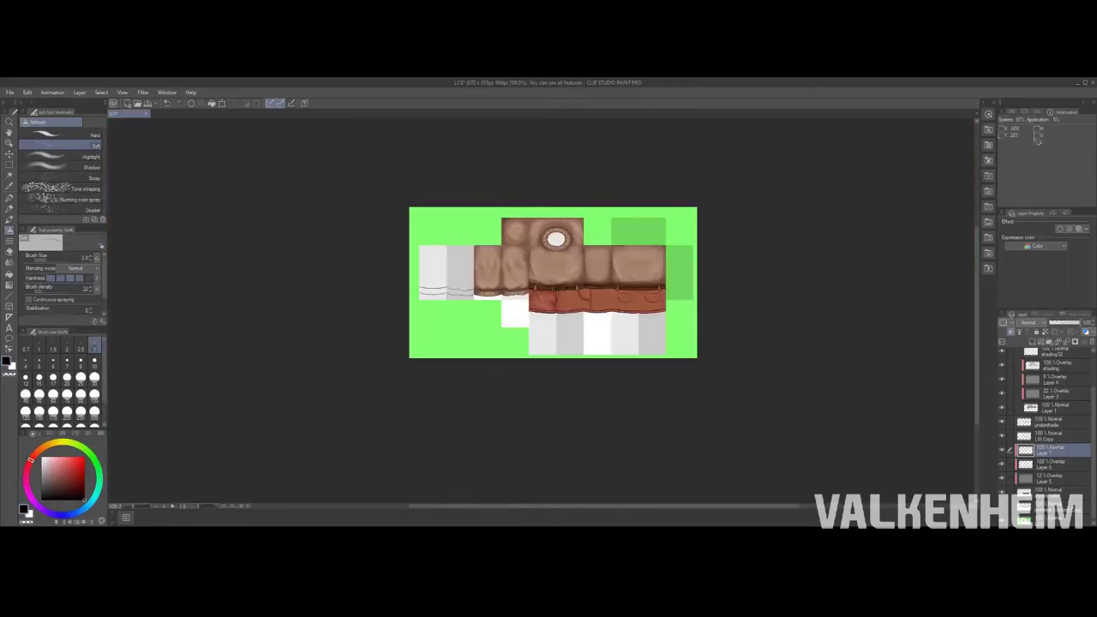
scroll(540, 313, "up", 5)
scroll(540, 312, "down", 5)
scroll(540, 313, "up", 5)
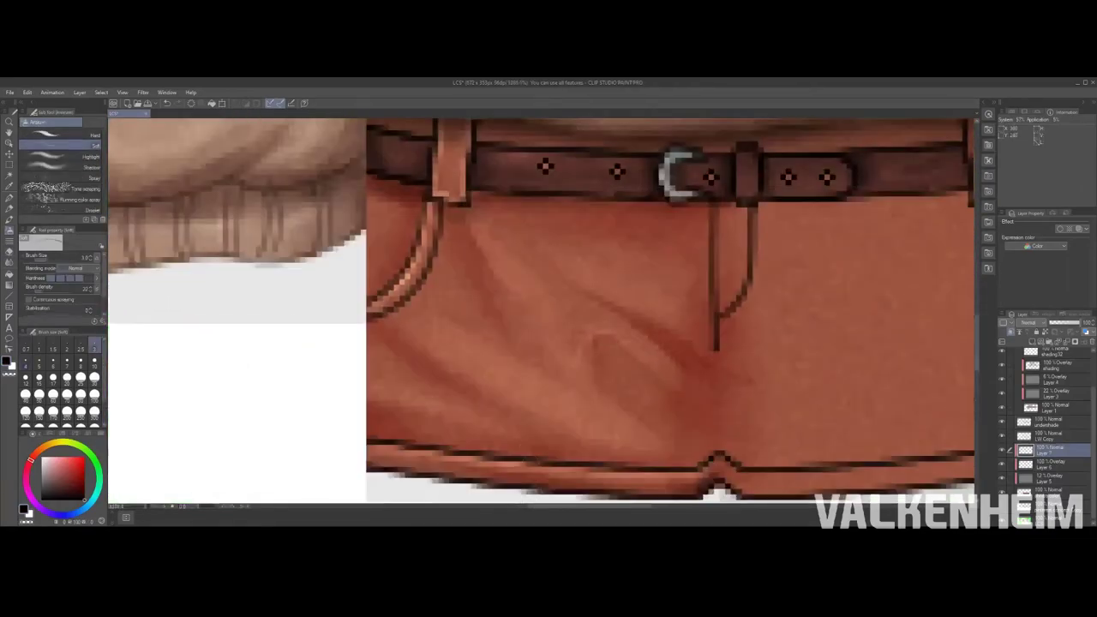
left_click_drag(351, 377, 553, 382)
key("e")
key("b")
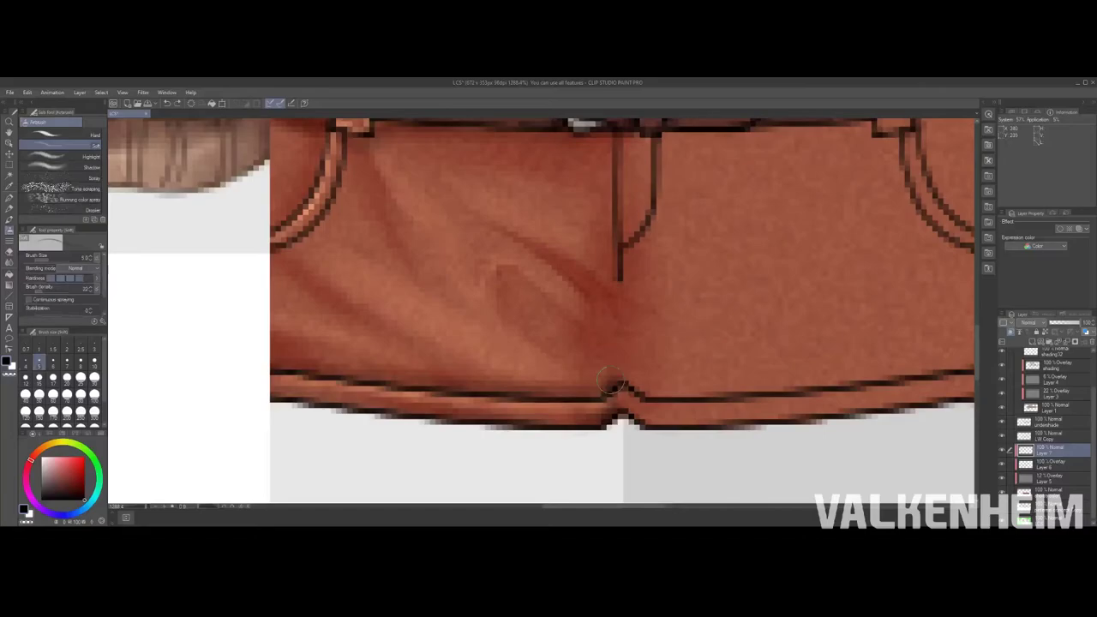
key("e")
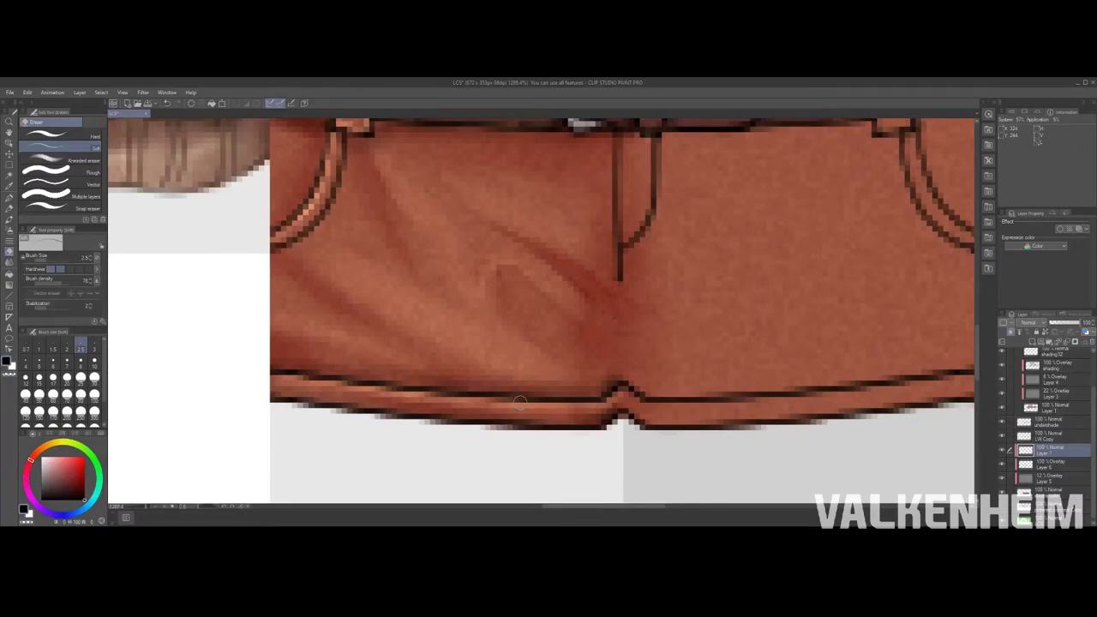
Step: Draw fine crease lines on the folds beside the fly with a thin dark red pen on the Layer 6 overlay
scroll(520, 401, "down", 3)
key("p")
scroll(518, 327, "up", 2)
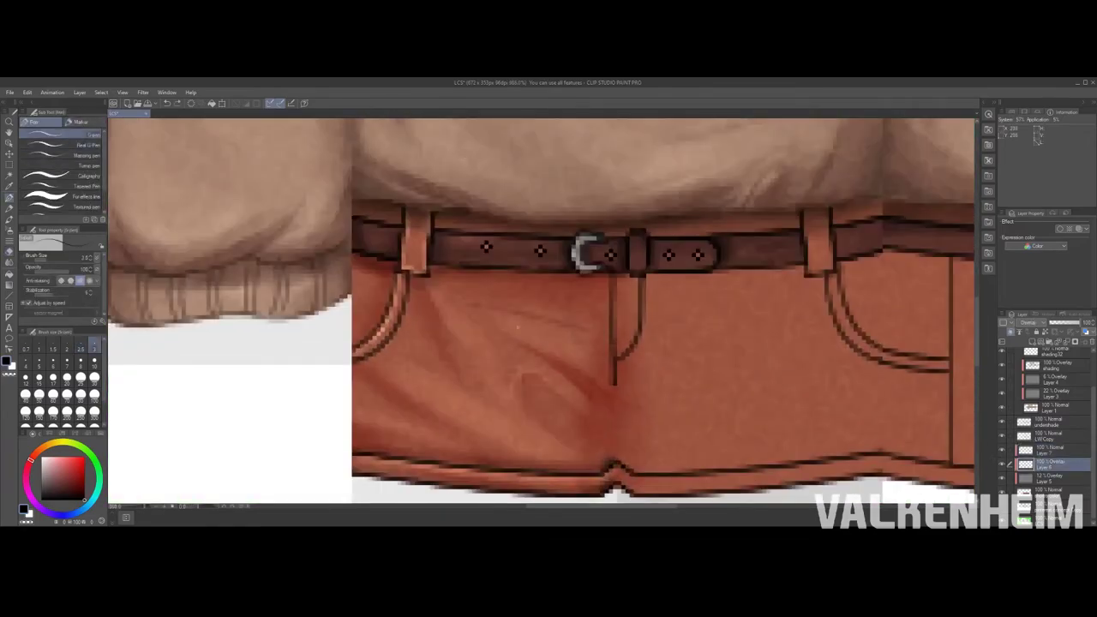
scroll(719, 420, "up", 1)
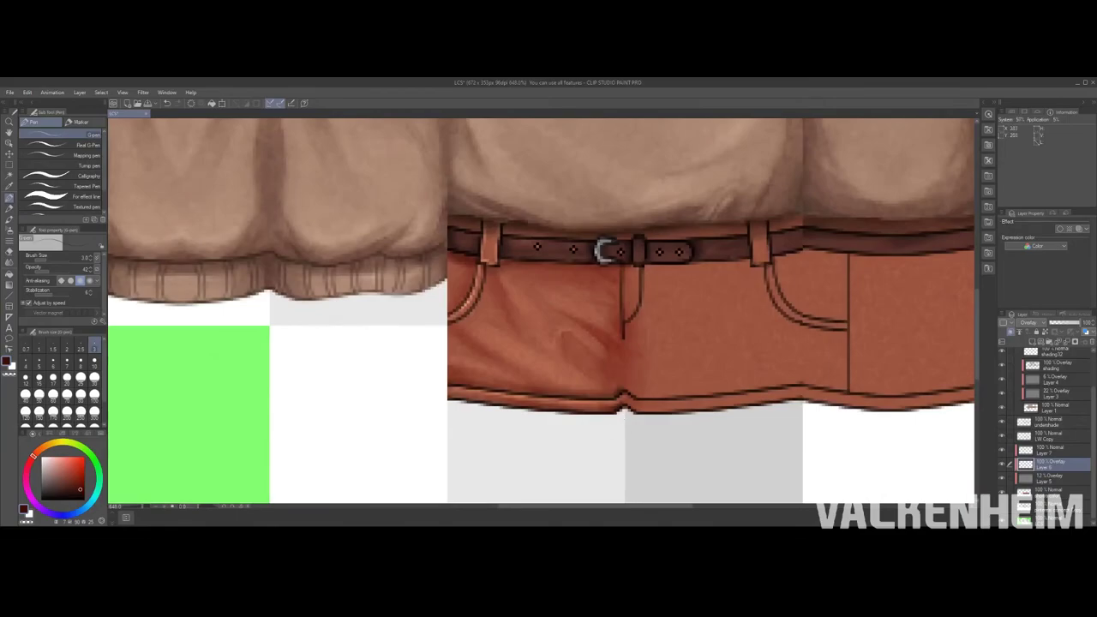
Step: Mirror the finished shading layers onto the other half of the shorts' front, merge the copies and tint the line art reddish brown
key("m")
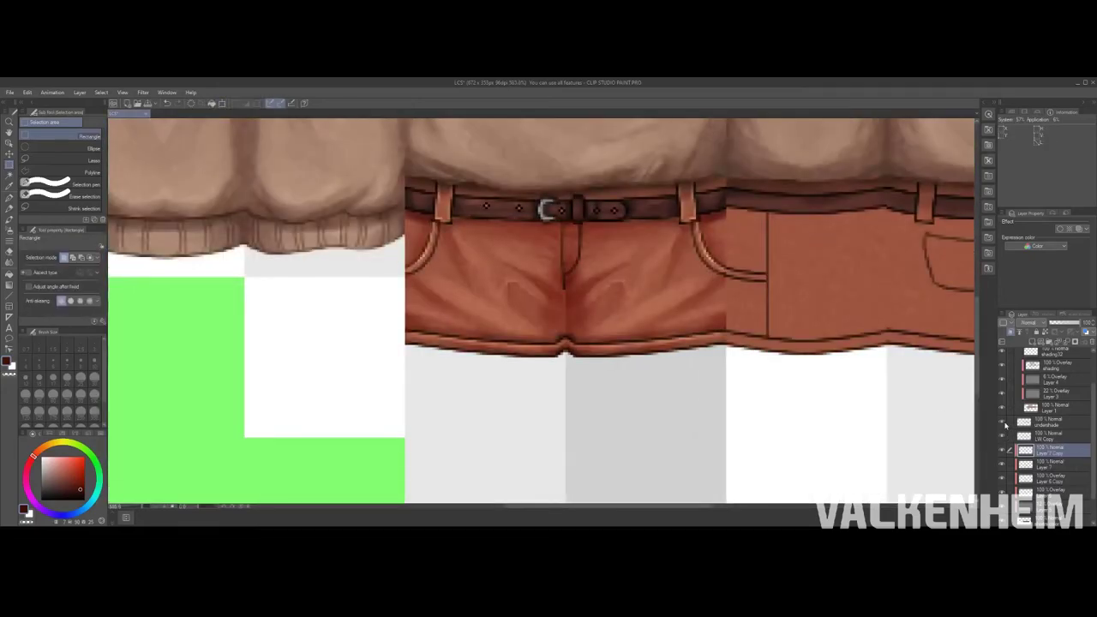
left_click(1027, 449, "ctrl")
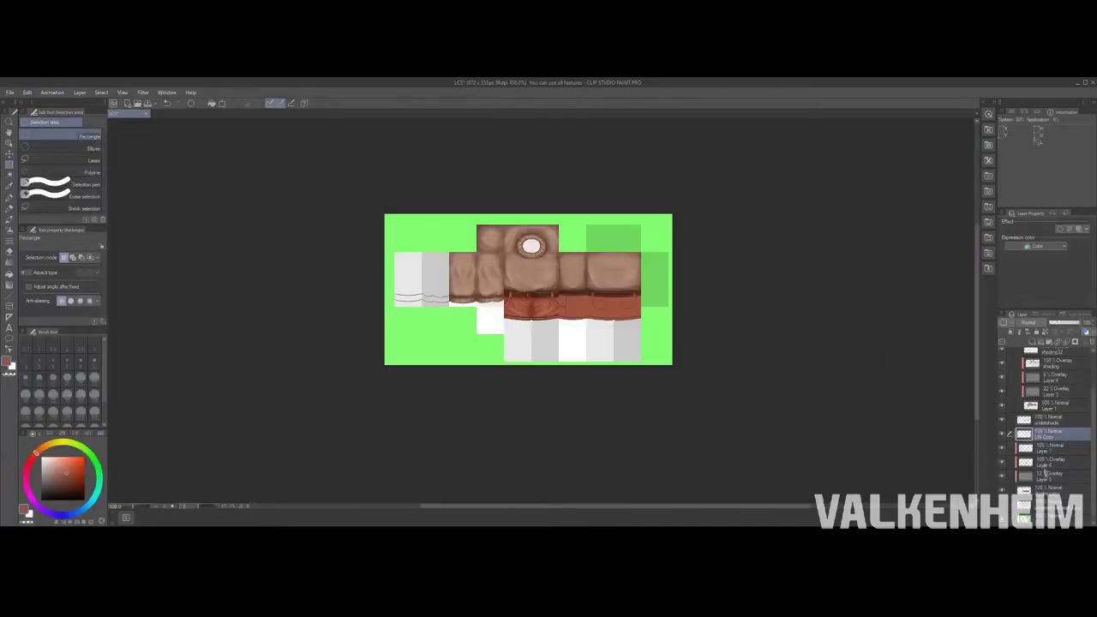
Step: Lower the opacity of the shorts' Layer 5 grain overlay and set the sweater's Layer 3 overlay to 7%
left_click(1045, 472)
key("ctrl+0")
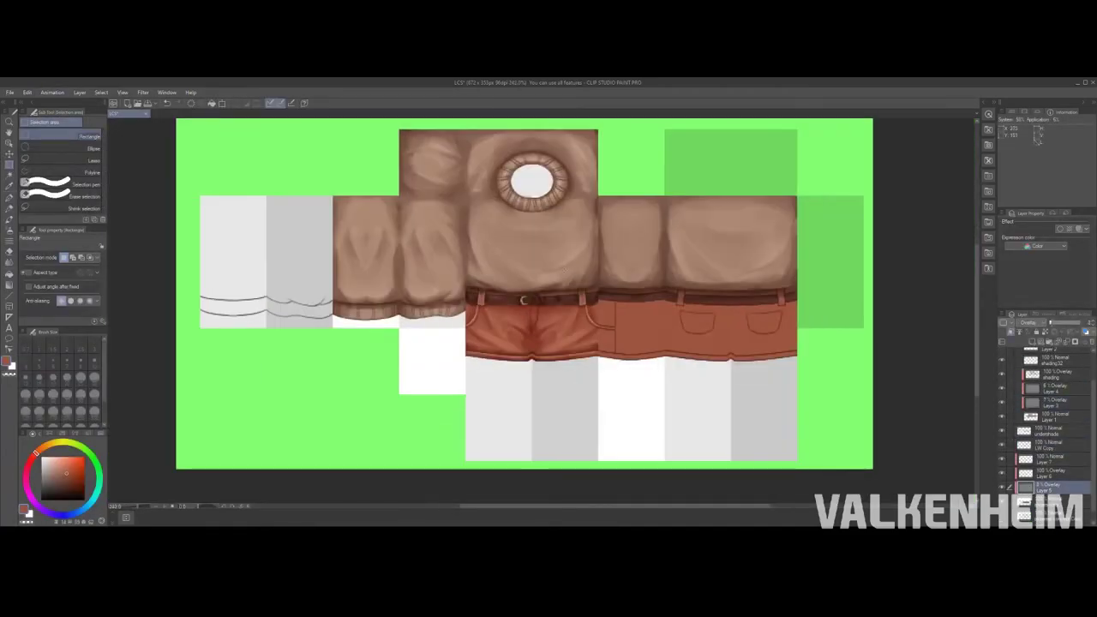
key("ctrl+plus")
key("ctrl+plus")
Step: Refine the highlights and creases around the fly on the Layer 6 overlay with a white pen and a dark red airbrush
left_click(1045, 472)
key("p")
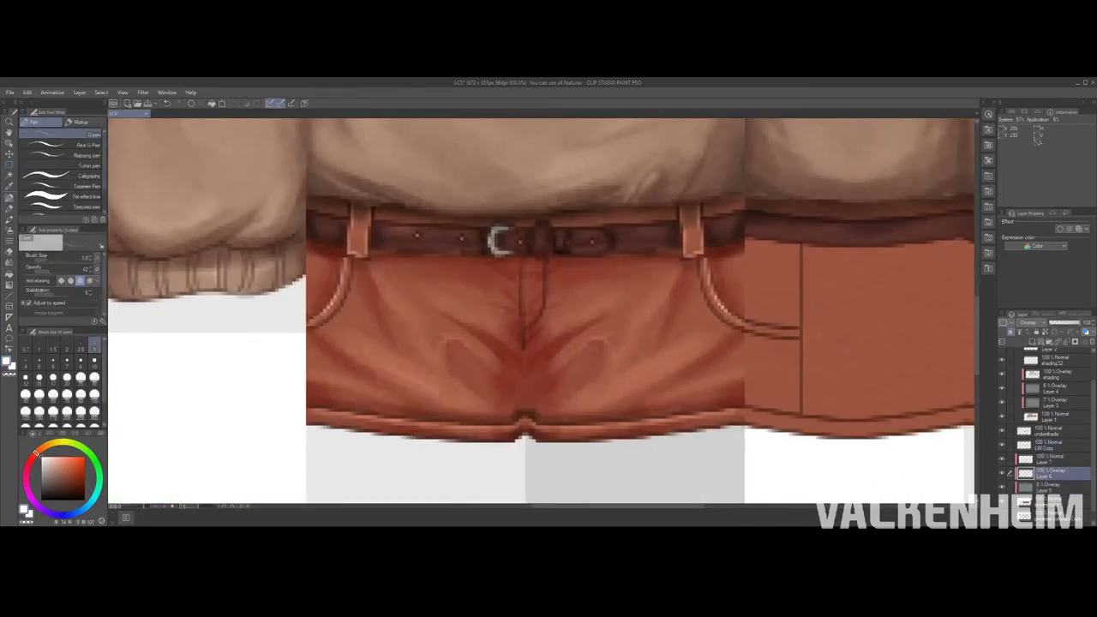
scroll(540, 313, "down", 3)
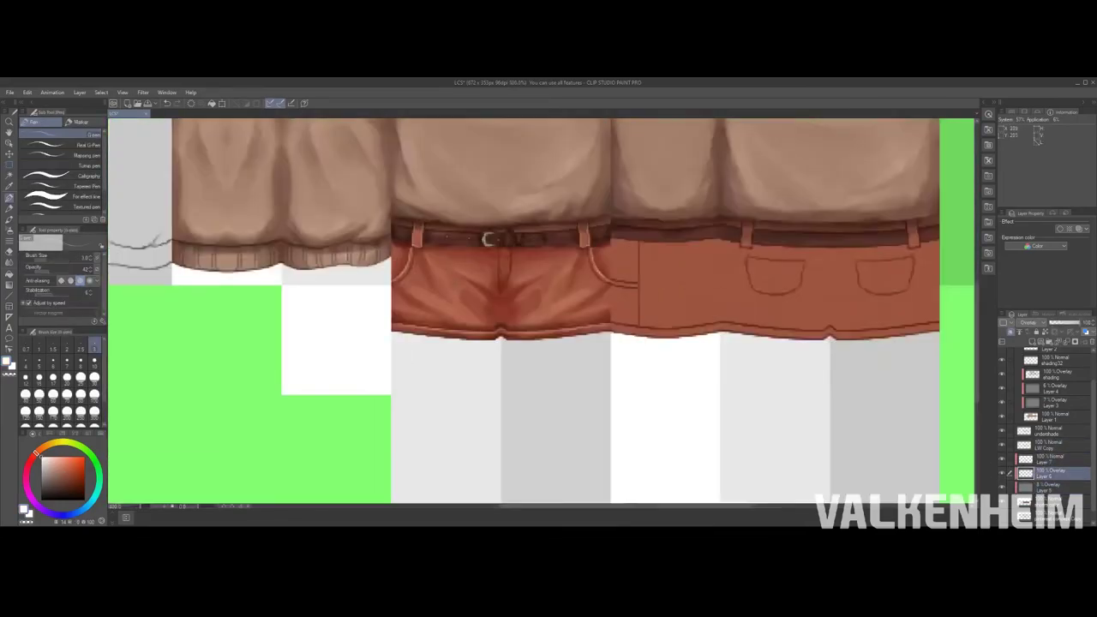
scroll(539, 313, "up", 5)
key("b")
scroll(540, 312, "down", 3)
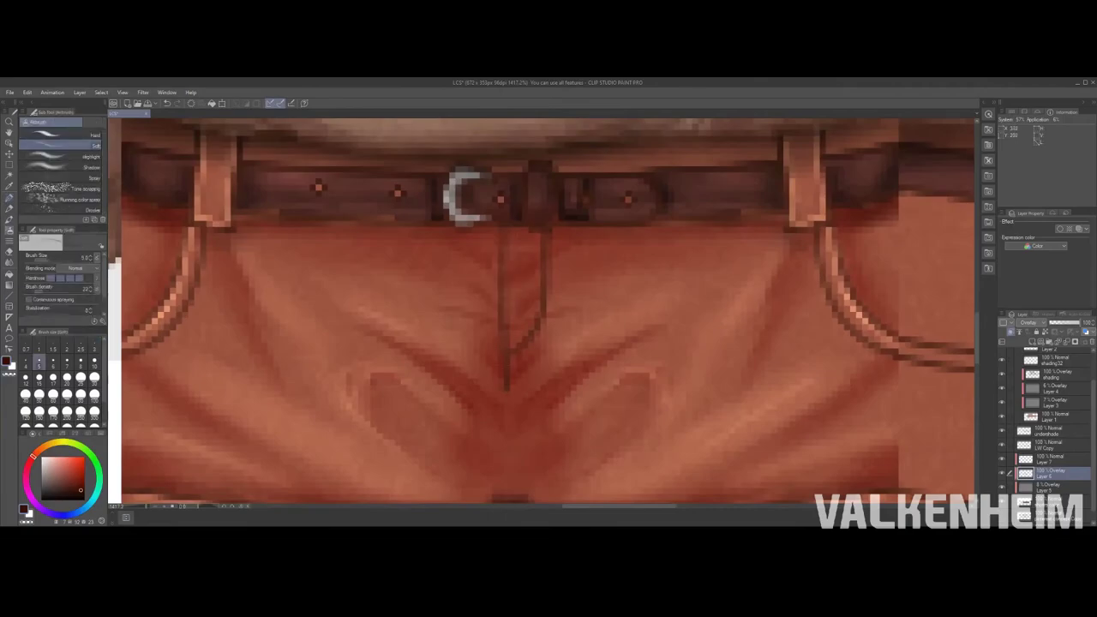
Step: Airbrush black shading beneath the belt on Layer 7 and touch up the shorts' base color layer with the pen
left_click(1050, 460)
scroll(540, 313, "up", 3)
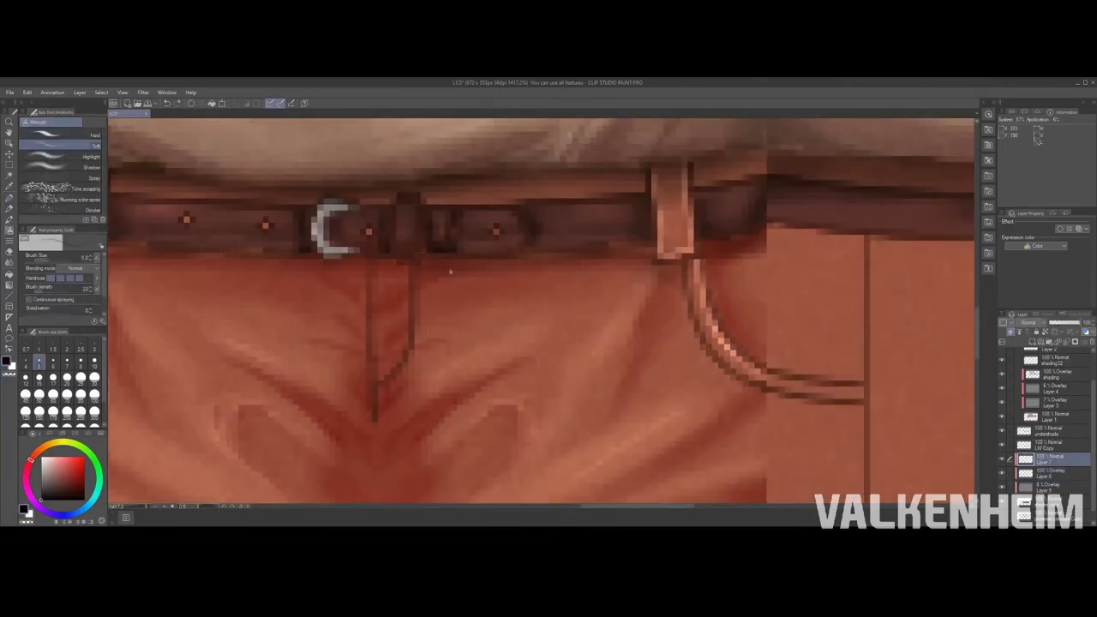
left_click(1050, 501)
key("p")
scroll(208, 225, "down", 2)
scroll(343, 283, "up", 3)
Step: Select the belt strip across the front, side and back of the shorts with rectangular selections, leaving out the belt loops
scroll(395, 285, "down", 5)
key("m")
scroll(418, 276, "up", 6)
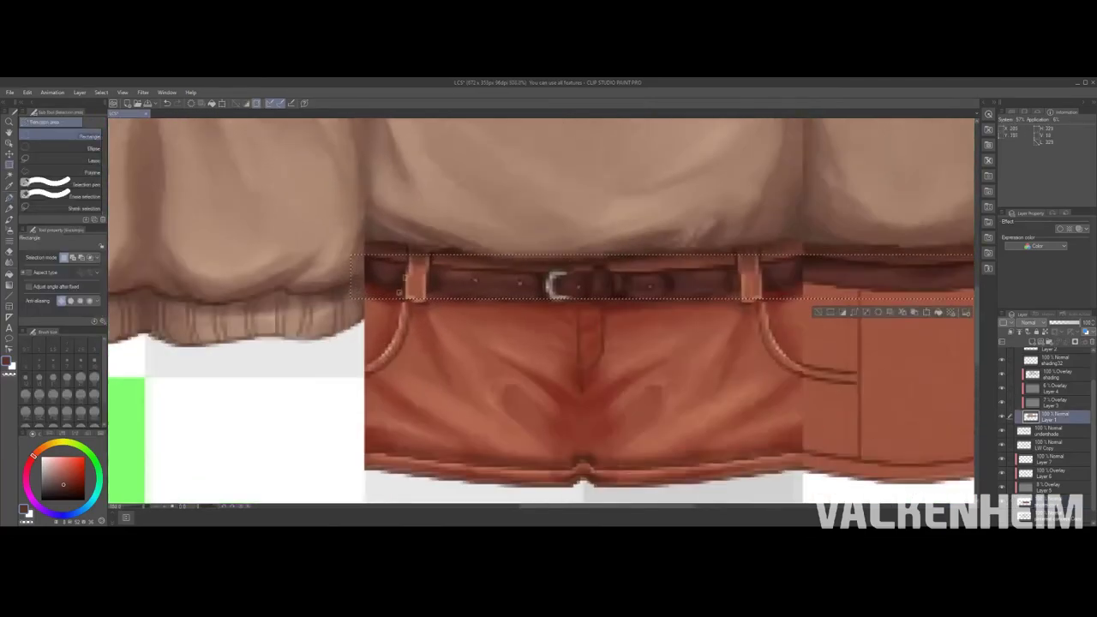
scroll(541, 293, "right", 5)
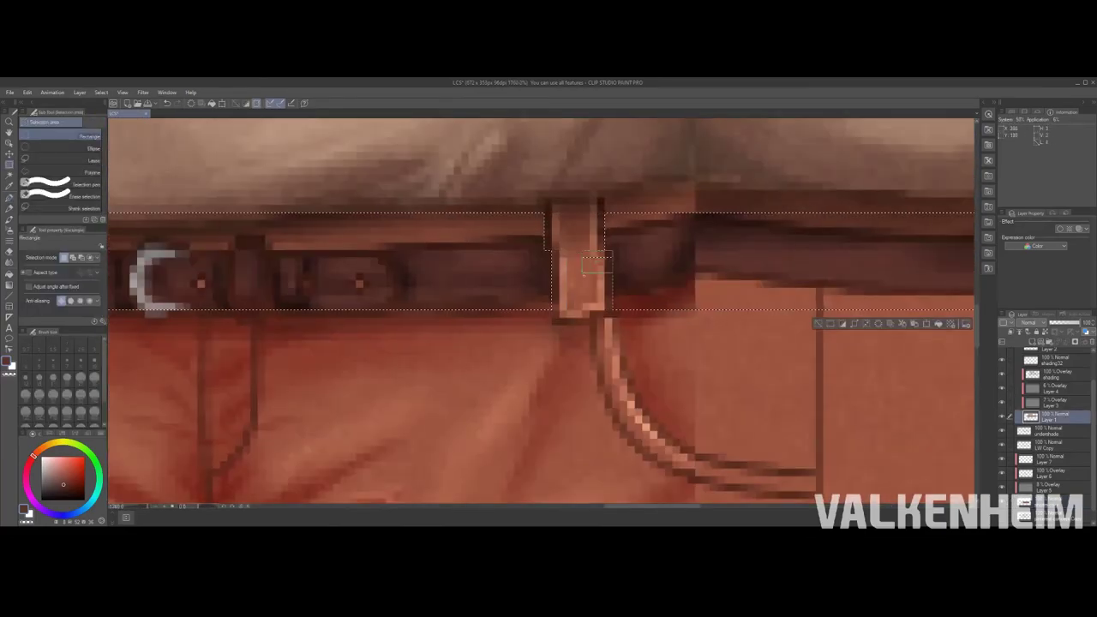
scroll(597, 263, "down", 5)
scroll(597, 263, "up", 3)
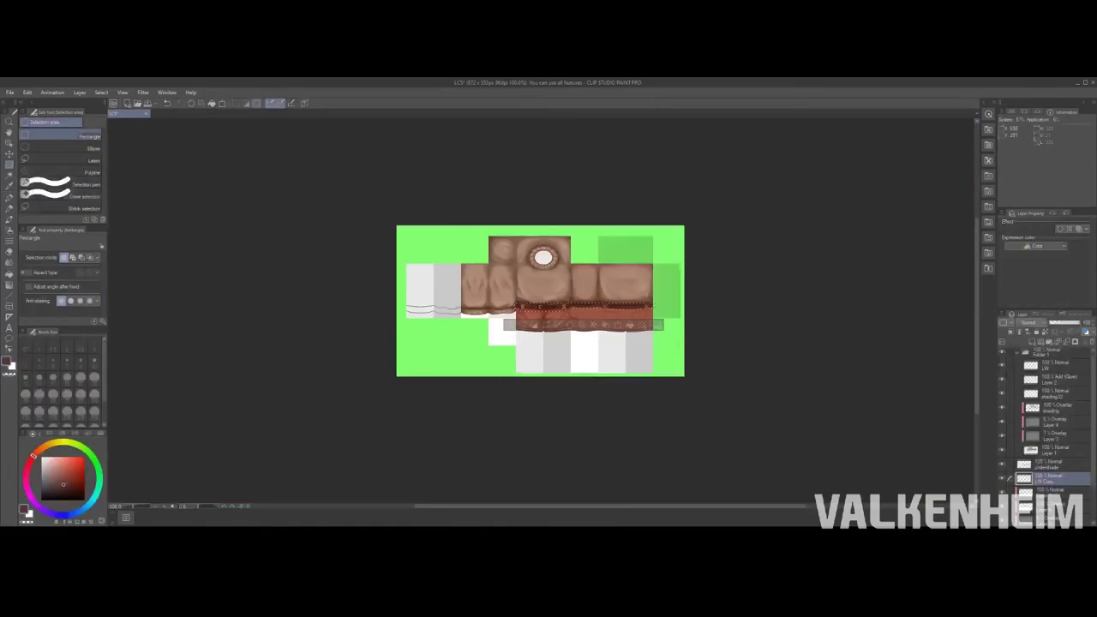
Step: Refine the dark shading of the belt and the area around the buckle on the shorts' front, using Layer 7 and the Layer 6 overlay
scroll(540, 313, "up", 10)
key("b")
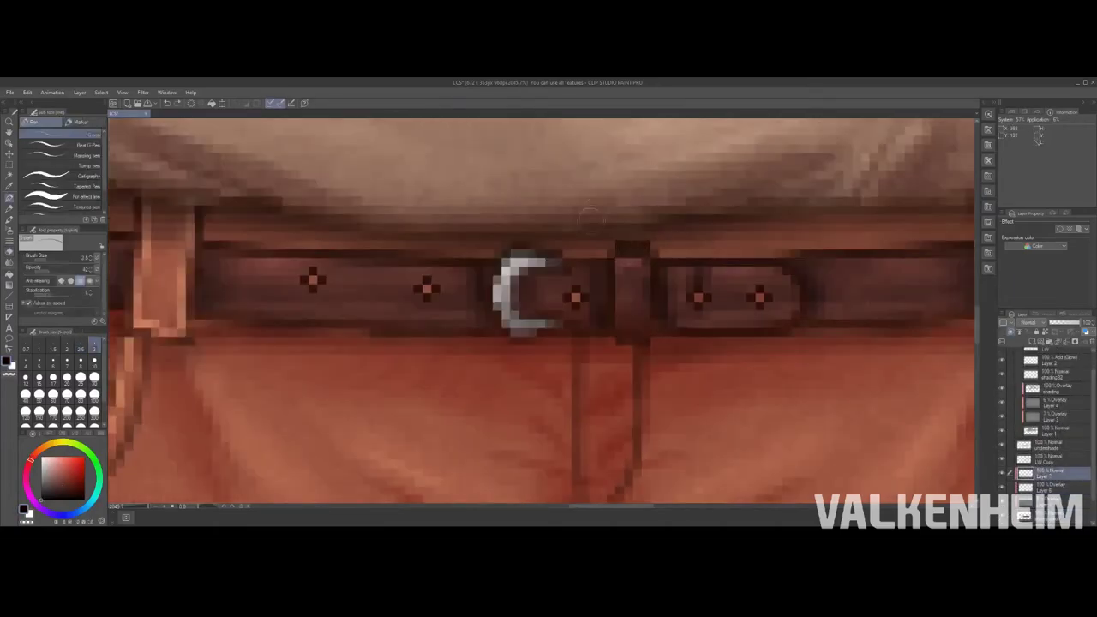
key("b")
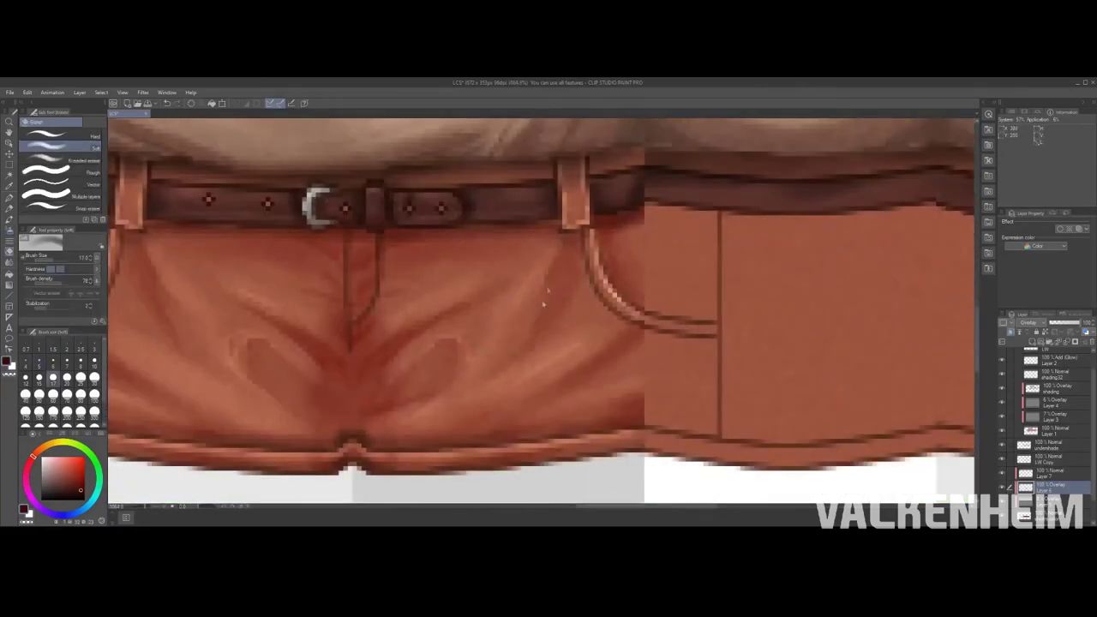
left_click(1038, 473)
Step: Paint additional creases beneath the front belt on the Layer 6 overlay with the pen and watercolor brush
key("b")
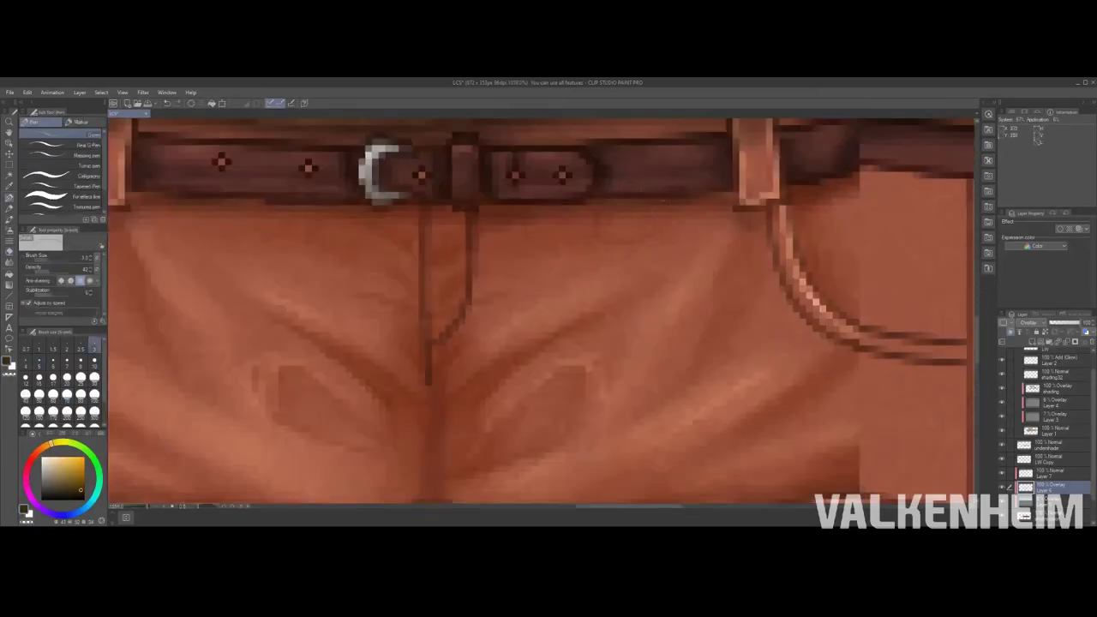
key("b")
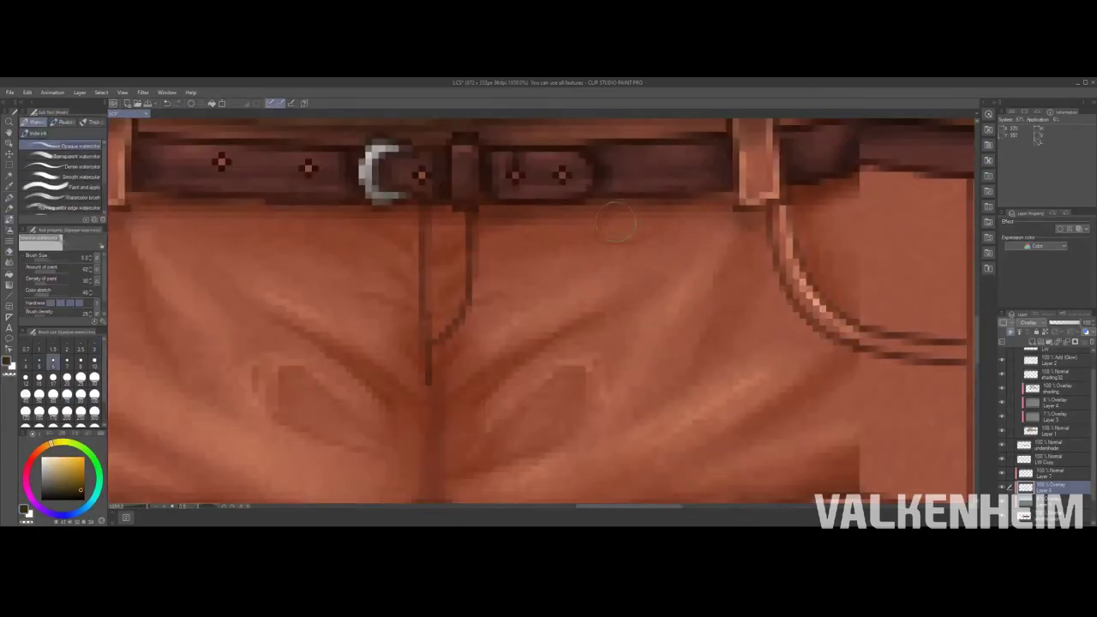
key("b")
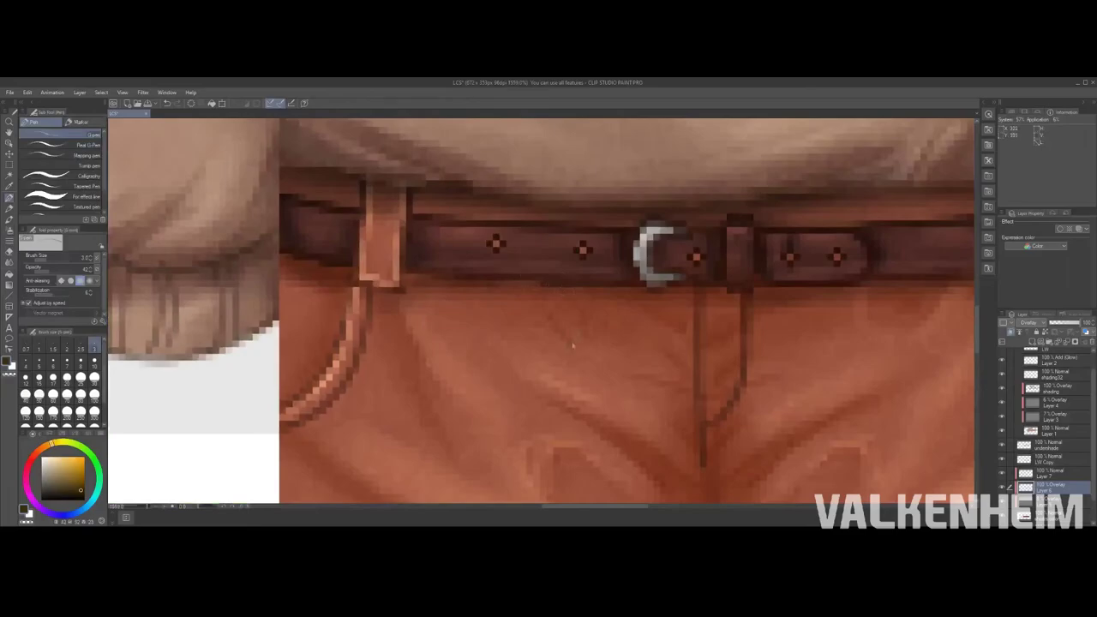
key("b")
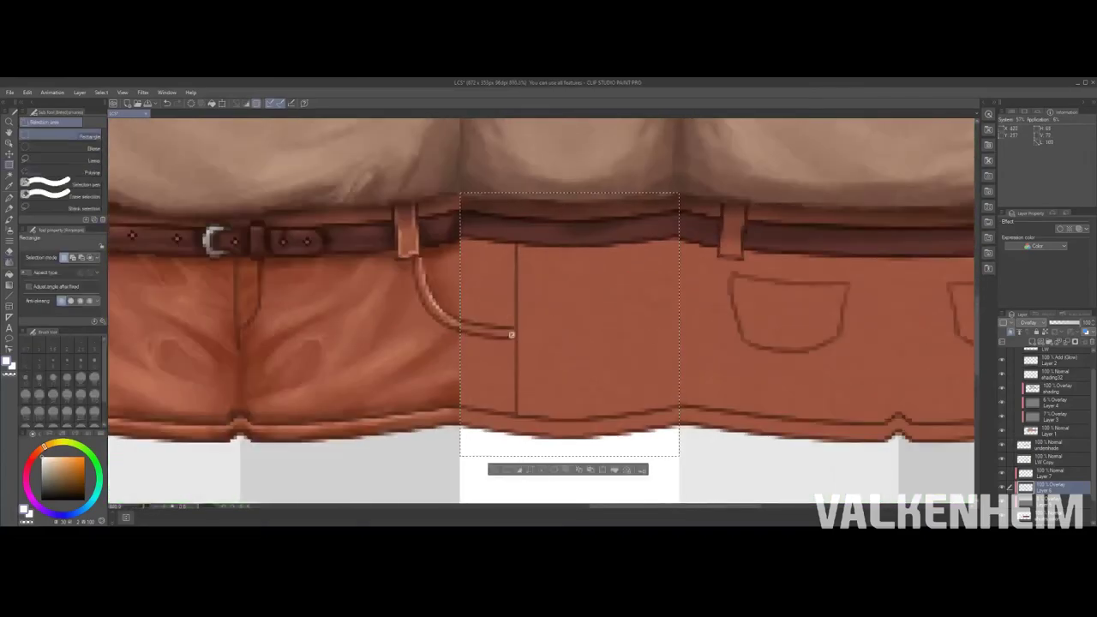
Step: Paint dark folds and edge shading inside the selected side panel of the shorts on Layer 6 with watercolor and soft airbrush
key("b")
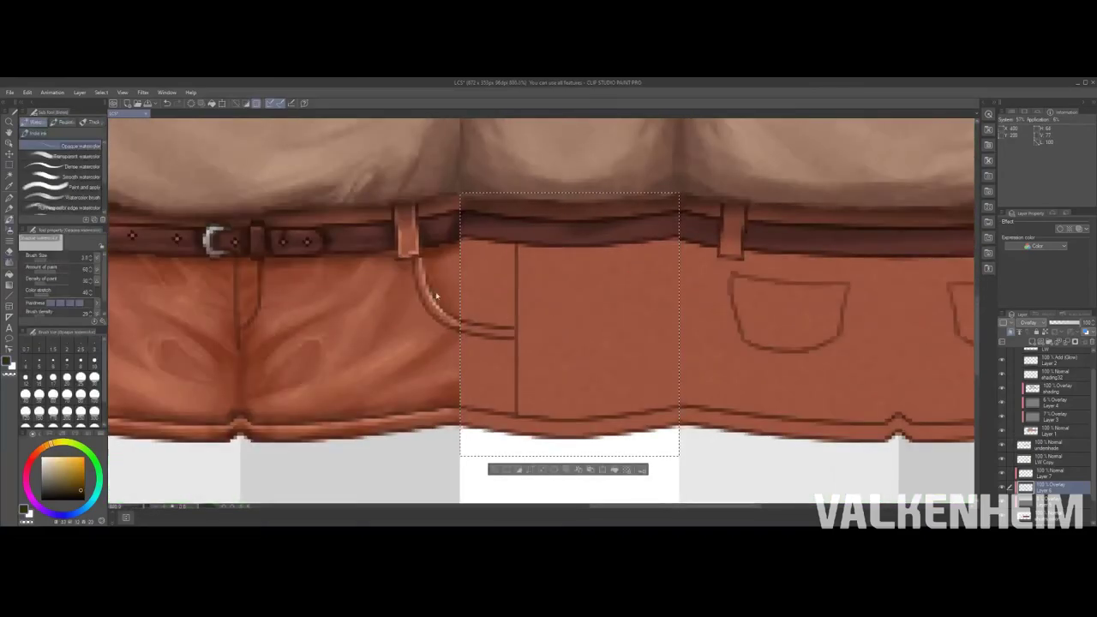
left_click_drag(617, 257, 557, 402)
left_click_drag(600, 292, 532, 359)
key("b")
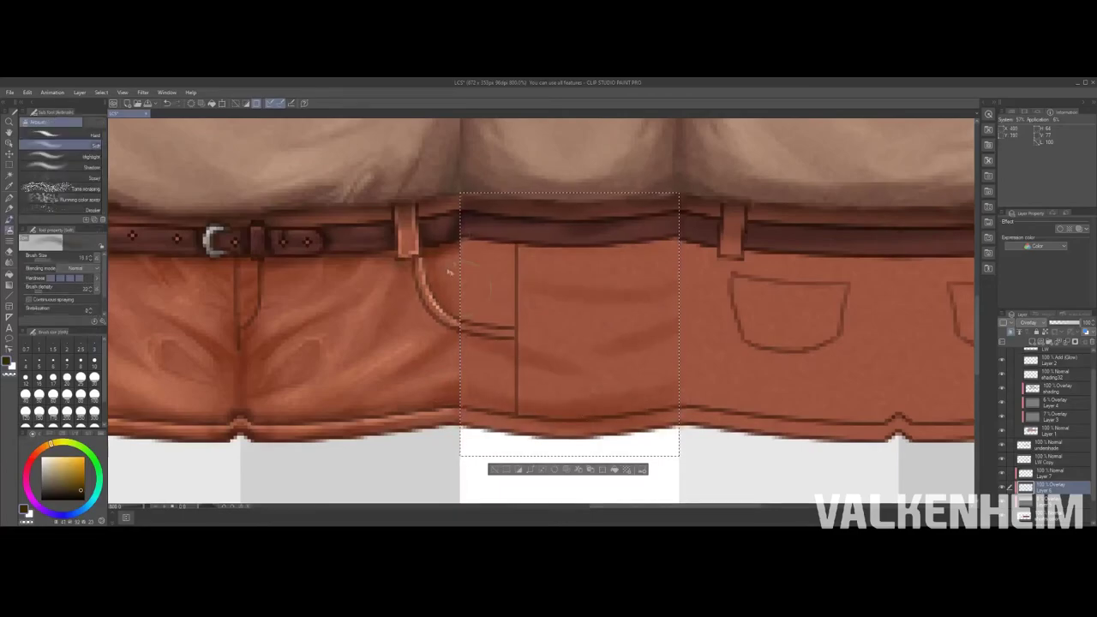
left_click_drag(480, 266, 488, 330)
key("b")
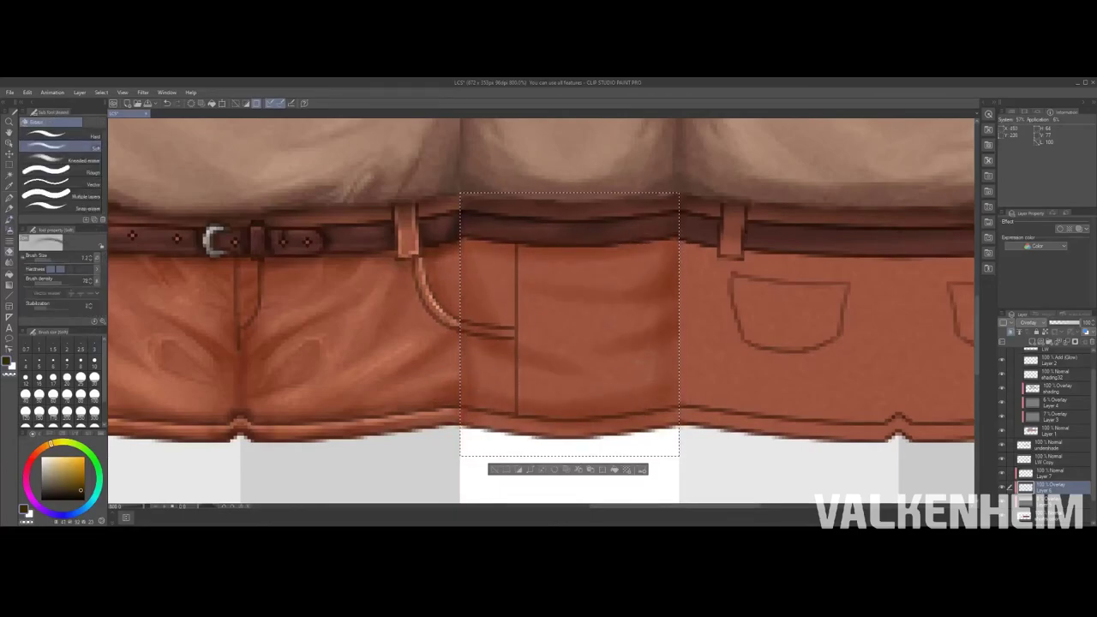
Step: Airbrush light highlights and a curved crease on the side panel, softening them with the soft eraser
key("b")
scroll(530, 342, "down", 5)
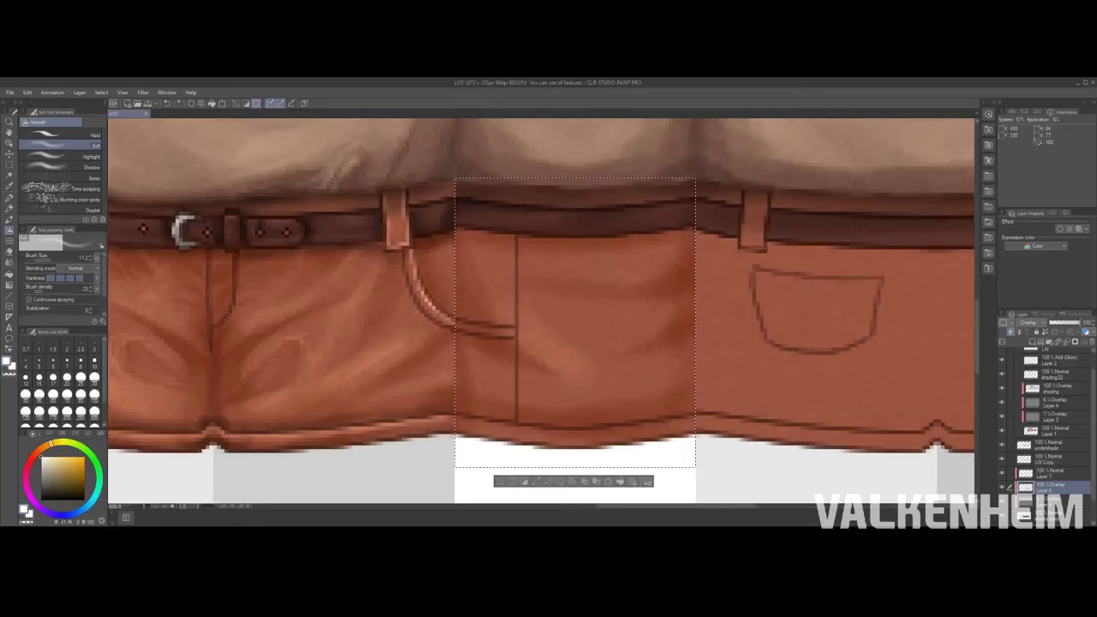
scroll(530, 342, "up", 5)
key("j")
left_click_drag(523, 248, 571, 322)
key("e")
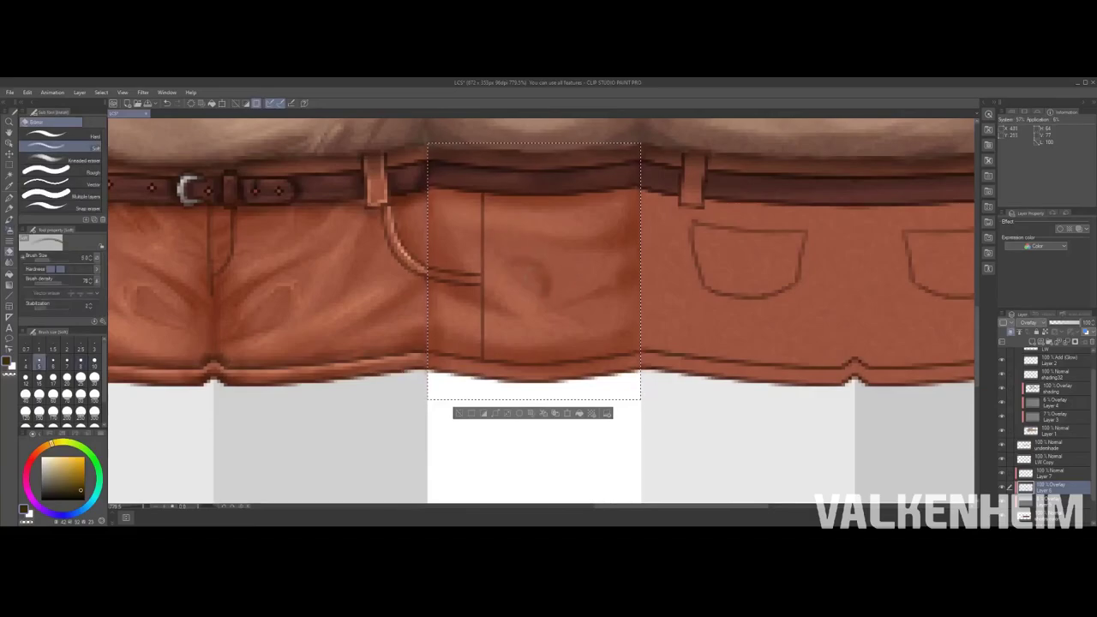
left_click(533, 287, "alt")
key("b")
key("e")
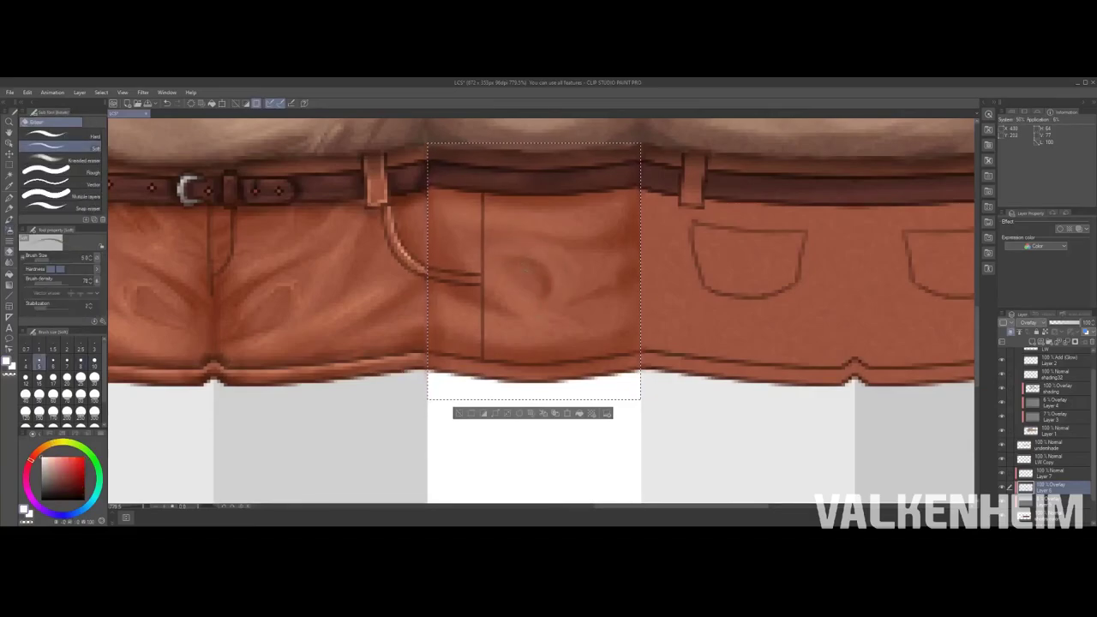
Step: Refine the side panel's fold highlights with a white soft airbrush and clear the selection
scroll(541, 312, "down", 5)
scroll(538, 306, "up", 6)
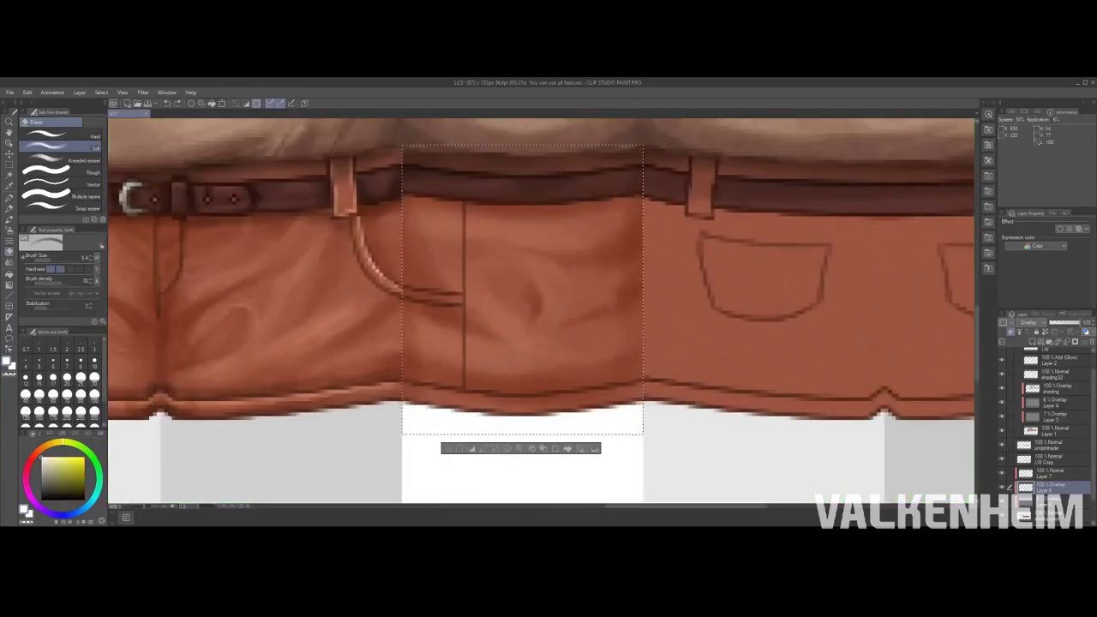
key("p")
key("b")
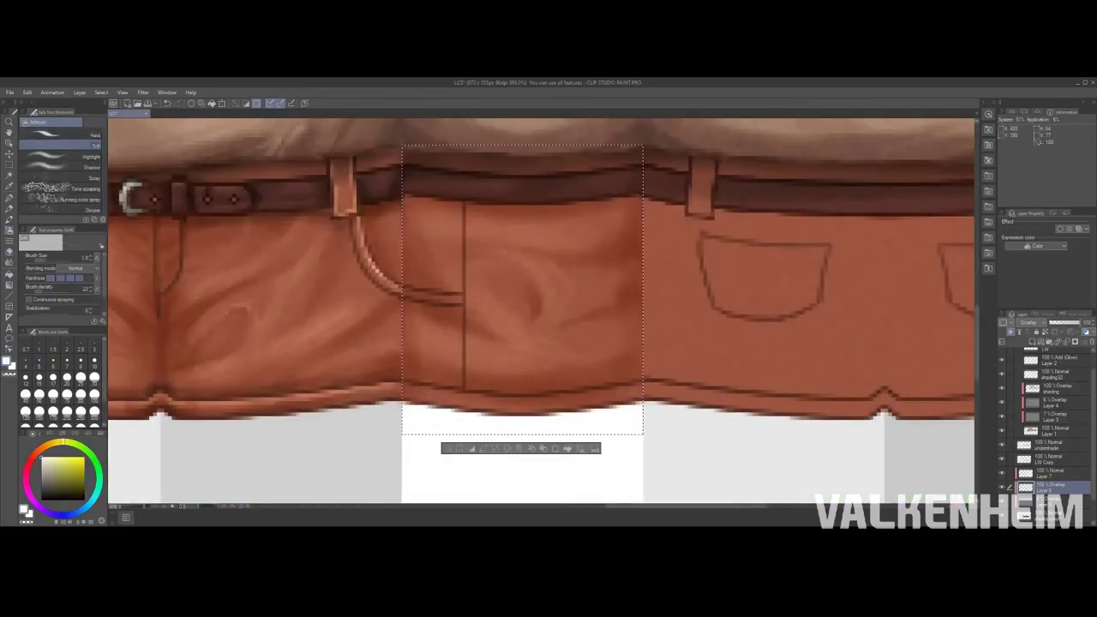
scroll(538, 306, "down", 5)
key("ctrl+d")
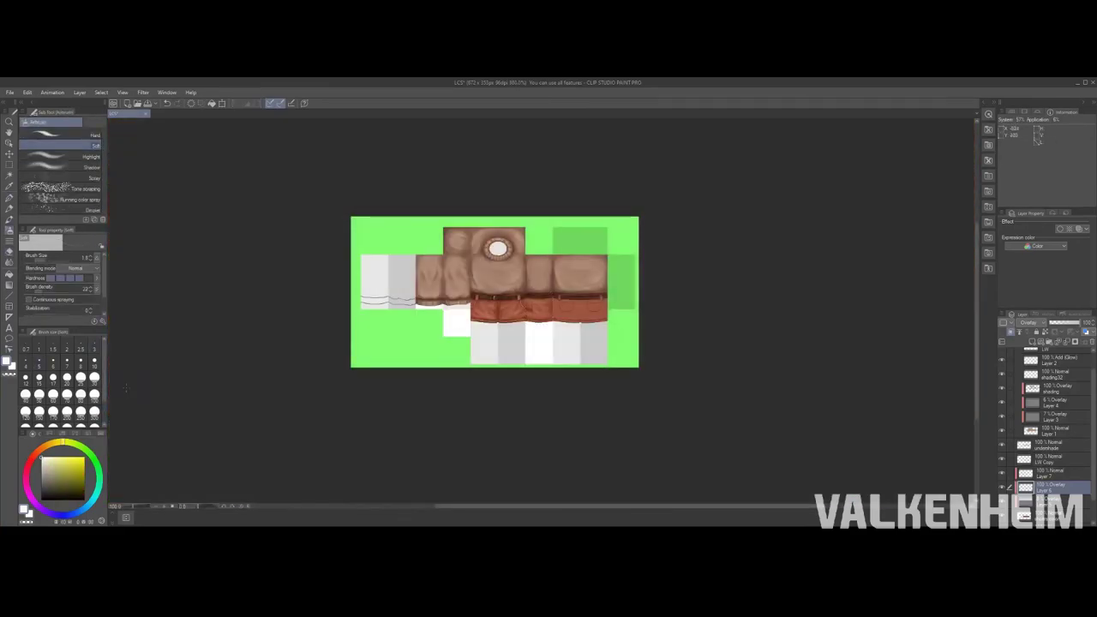
Step: Airbrush dark shading and white highlights along the side panel's hem on Layer 6, using a 2.5 brush for the highlights
scroll(538, 307, "up", 6)
key("j")
scroll(459, 377, "up", 3)
key("b")
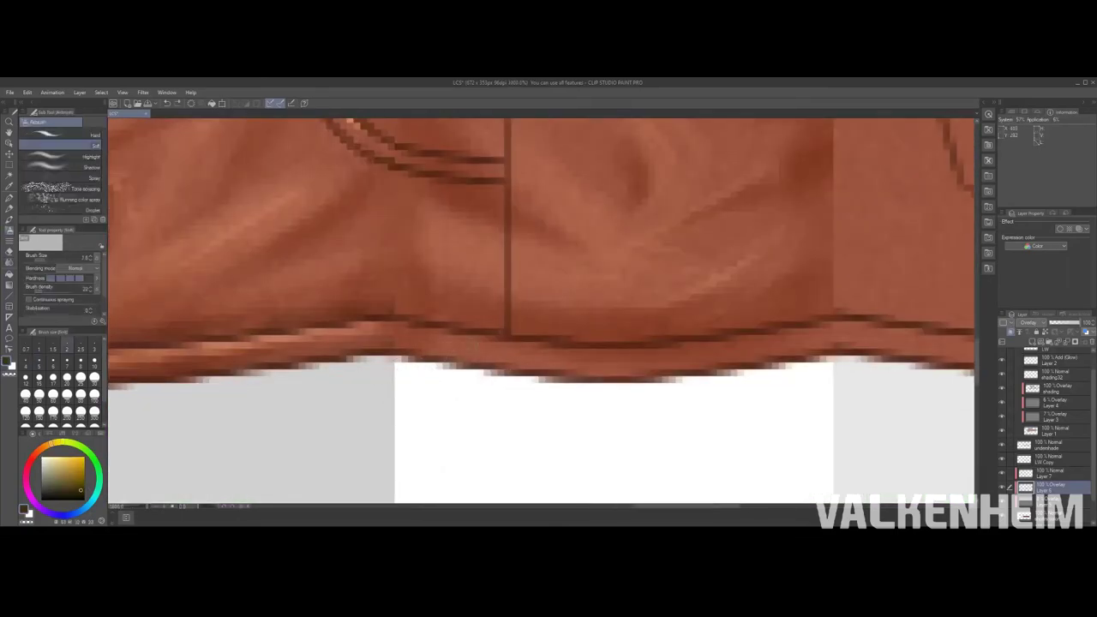
left_click_drag(390, 347, 853, 343)
left_click(81, 344)
left_click_drag(387, 330, 574, 345)
left_click_drag(450, 345, 831, 334)
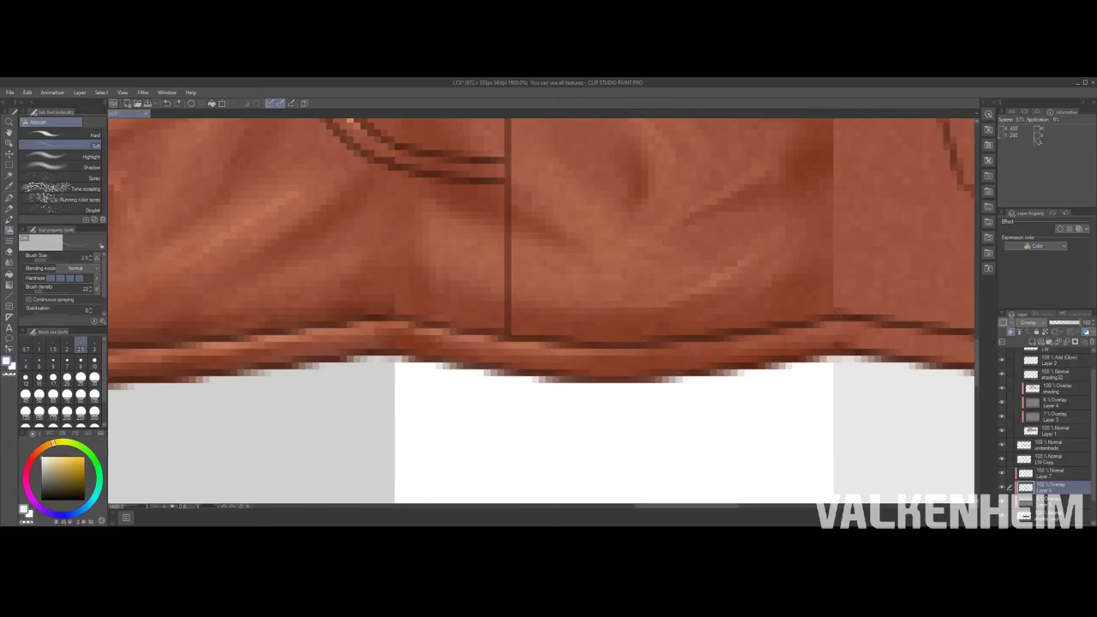
Step: Airbrush black shading along the side panel's hem line on Layer 7
scroll(540, 309, "down", 5)
scroll(540, 308, "up", 4)
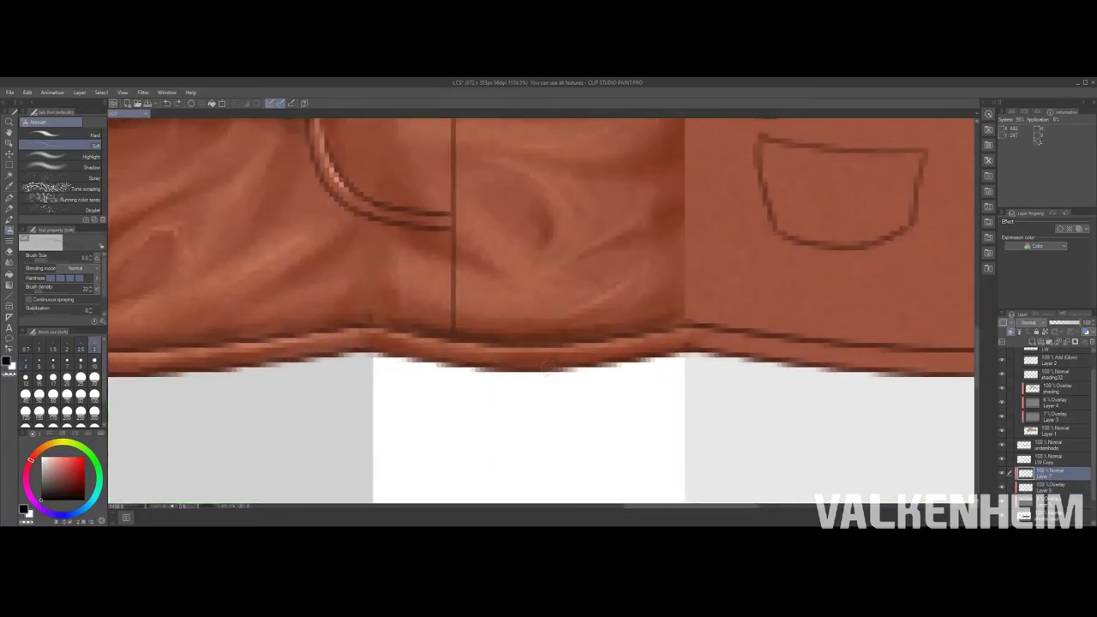
scroll(539, 309, "down", 4)
scroll(539, 308, "up", 4)
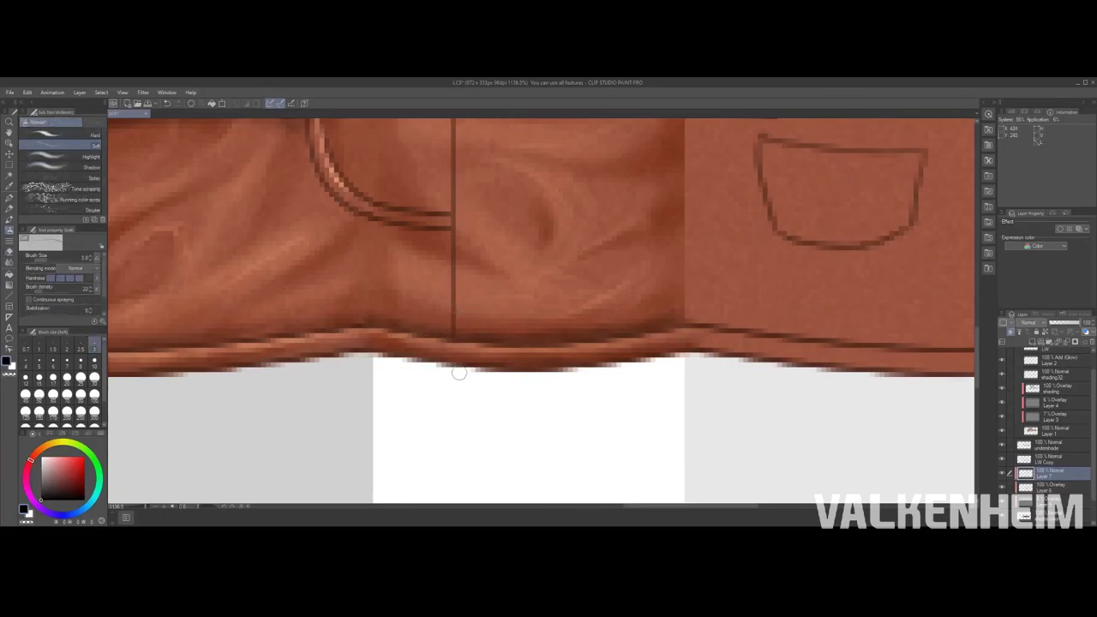
Step: Highlight the side pocket's edging on Layer 6 and airbrush black shading beneath the side belt on Layer 7
key("p")
scroll(459, 372, "up", 3)
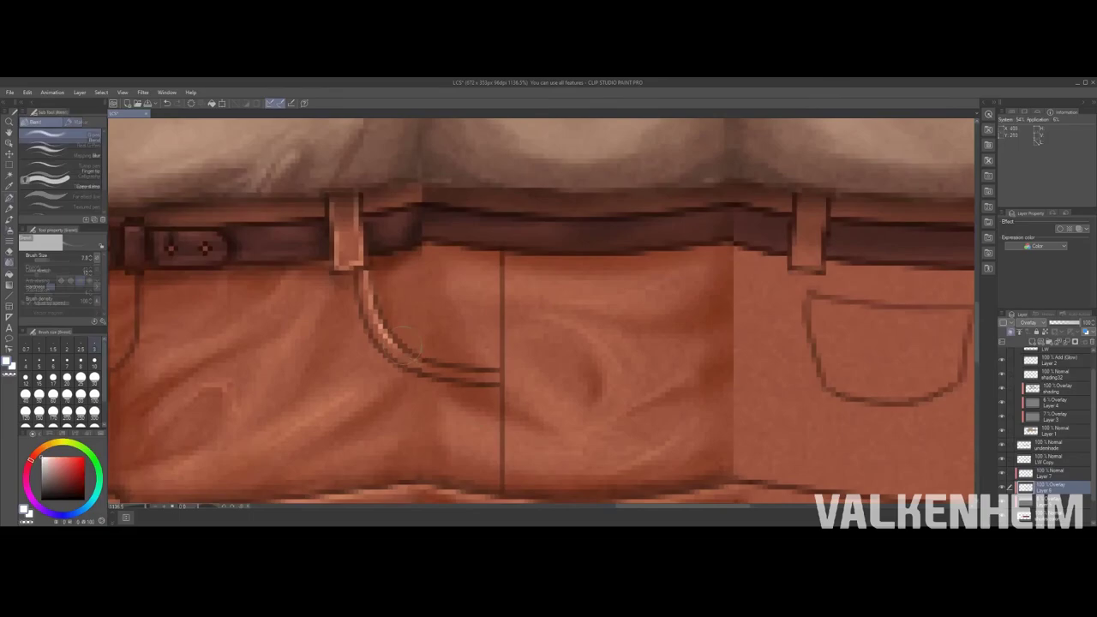
left_click(1049, 472)
key("b")
left_click_drag(433, 248, 719, 261)
key("j")
key("b")
key("b")
key("b")
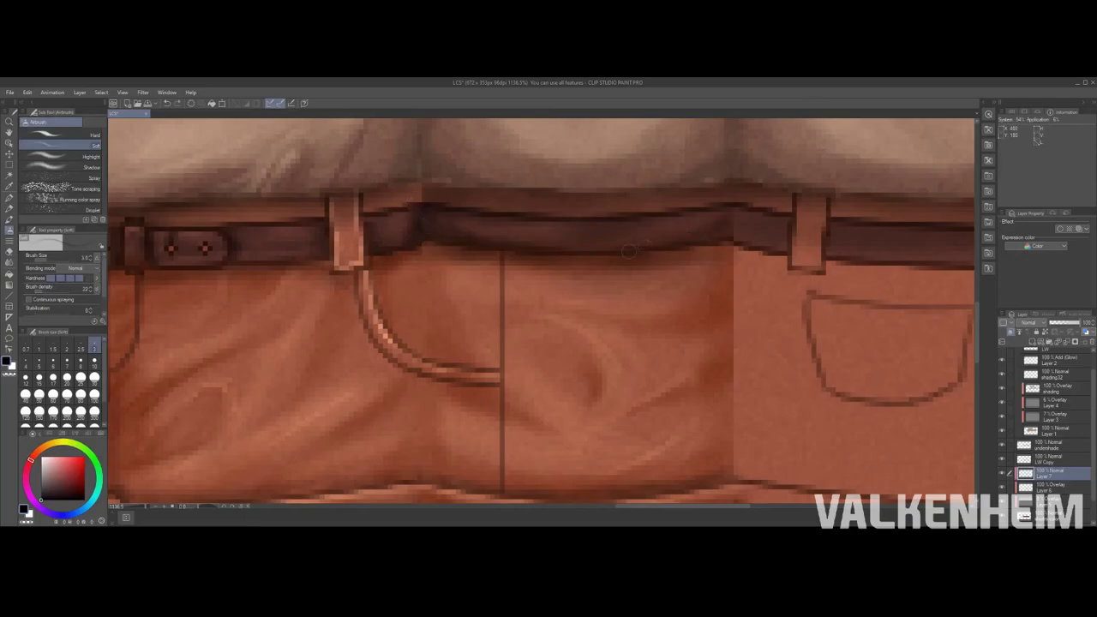
Step: Add a light sheen along the side belt on Layer 6 and deepen its edges with black on Layer 7
key("alt+bracketleft")
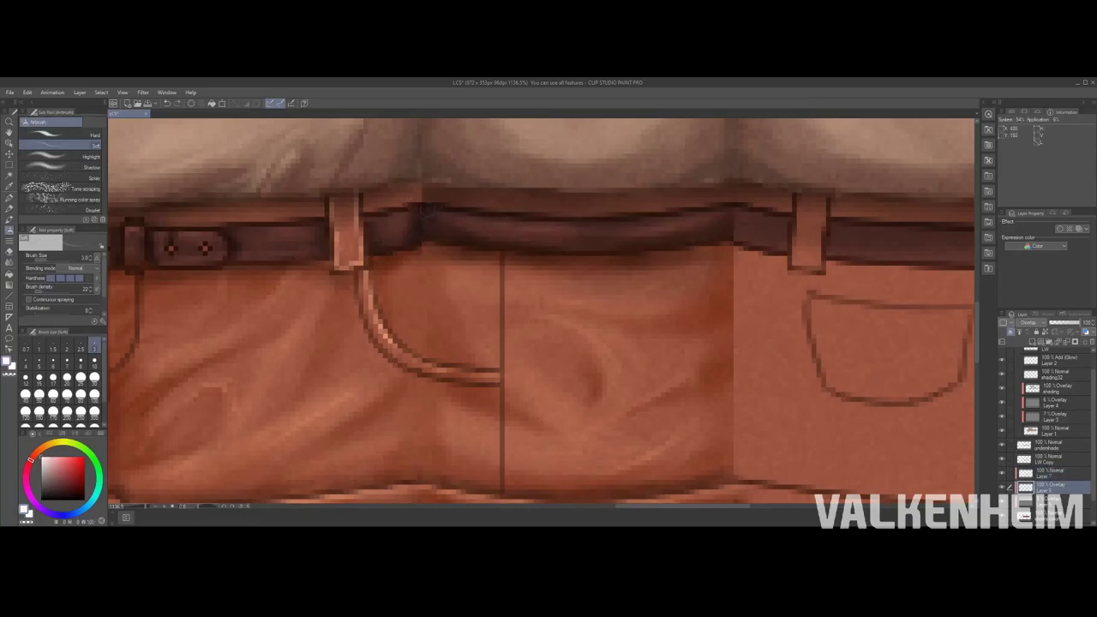
key("ctrl+0")
scroll(446, 292, "up", 8)
key("alt+bracketright")
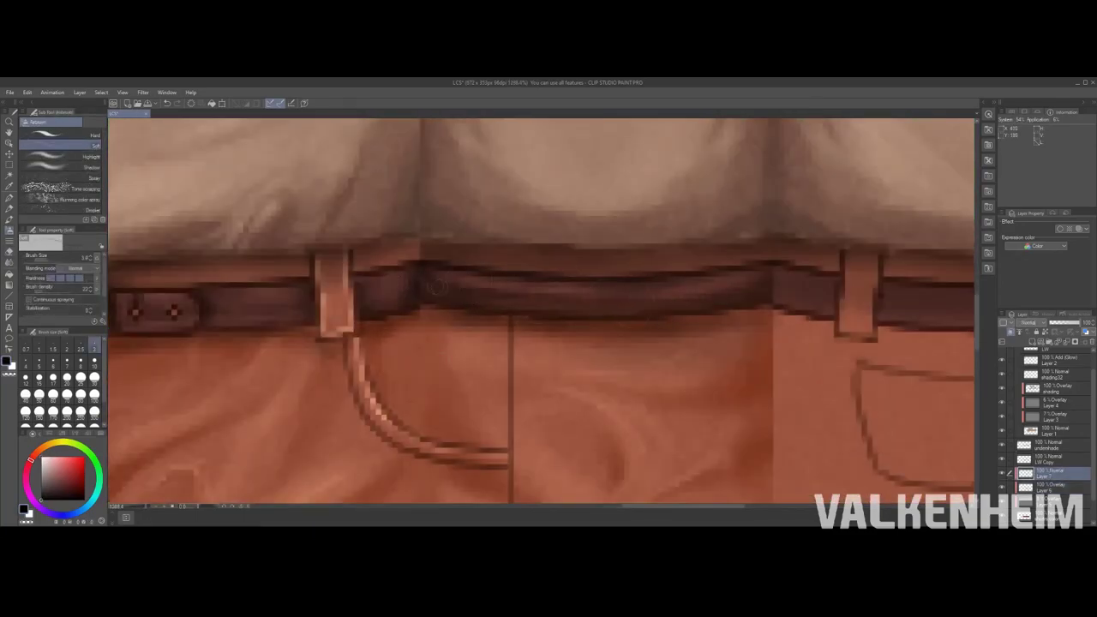
key("ctrl+0")
Step: Copy the front shading from Layer 6 and Layer 7 and move the copies onto the back of the shorts
scroll(453, 263, "up", 4)
key("m")
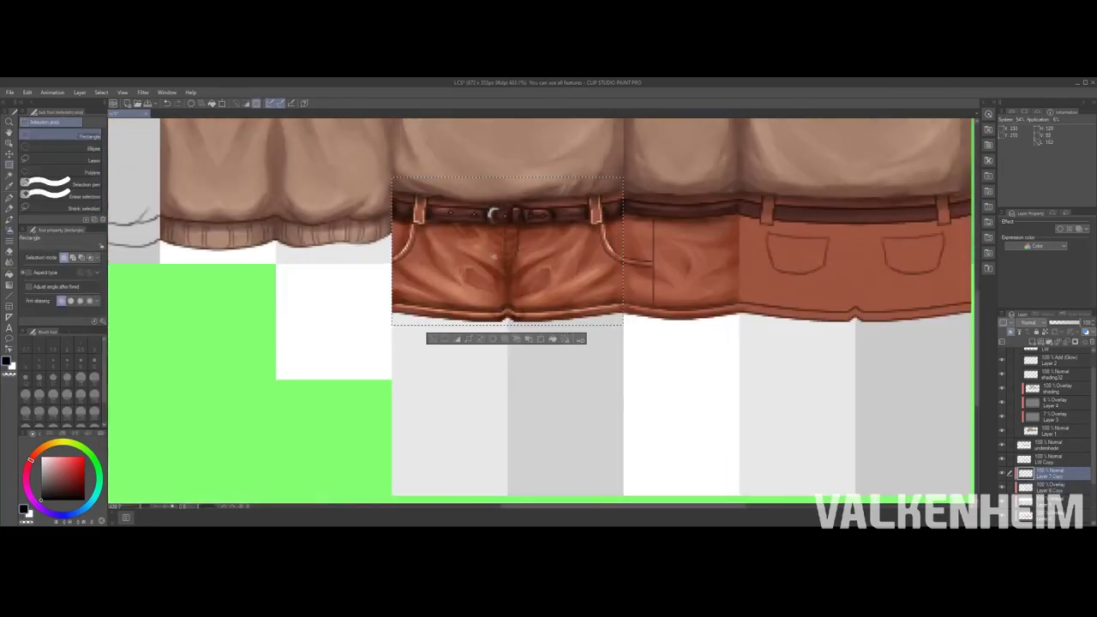
scroll(455, 247, "up", 2)
left_click_drag(455, 247, 765, 246)
scroll(765, 246, "right", 5)
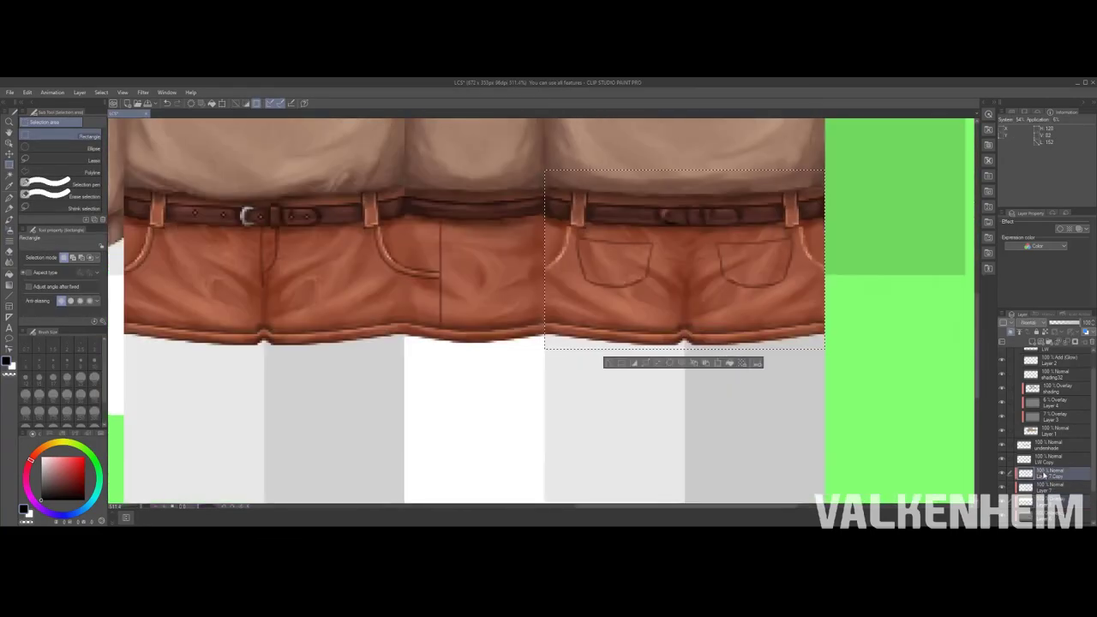
Step: Cover the copied buckle shading on the back belt by stretching a narrow strip of belt across it on the copied layers
scroll(765, 247, "up", 2)
scroll(616, 224, "up", 1)
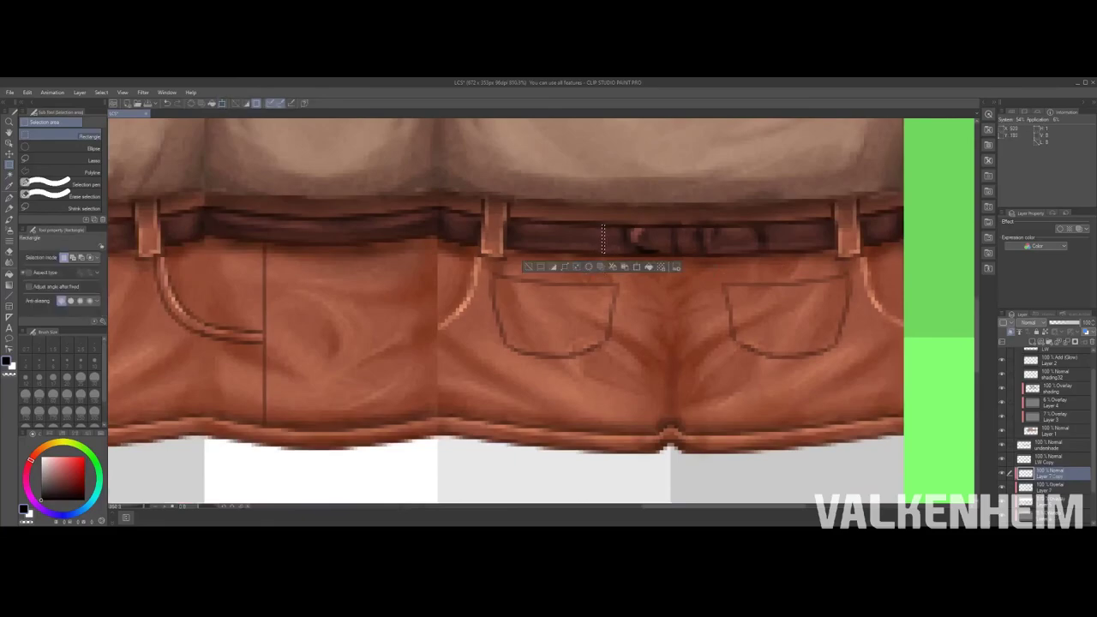
left_click(1049, 485)
key("ctrl+t")
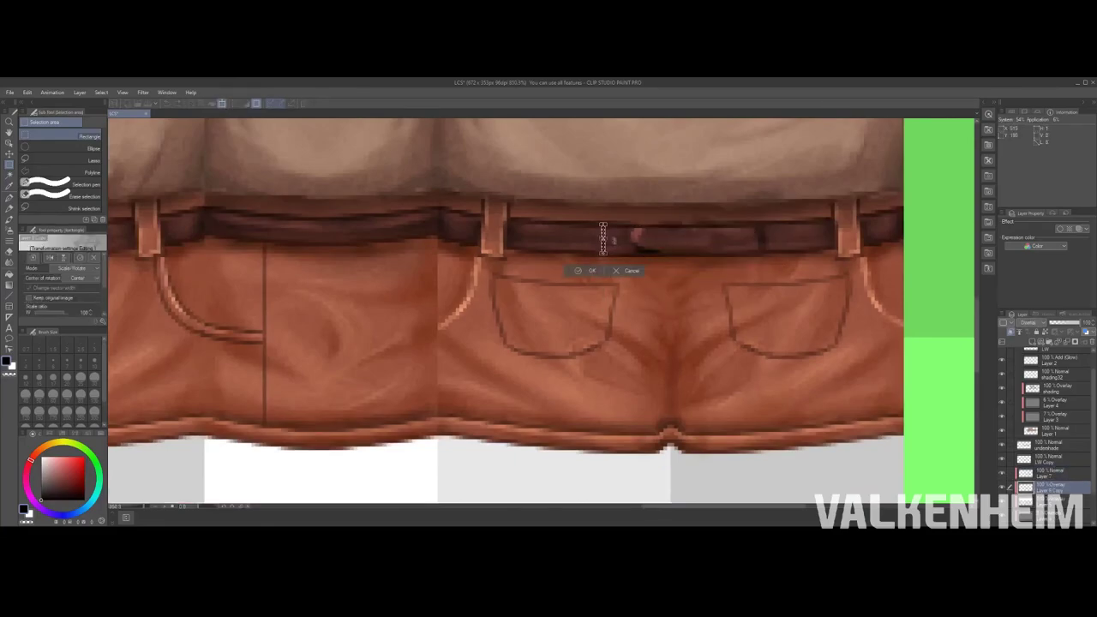
scroll(544, 314, "down", 5)
scroll(543, 314, "up", 5)
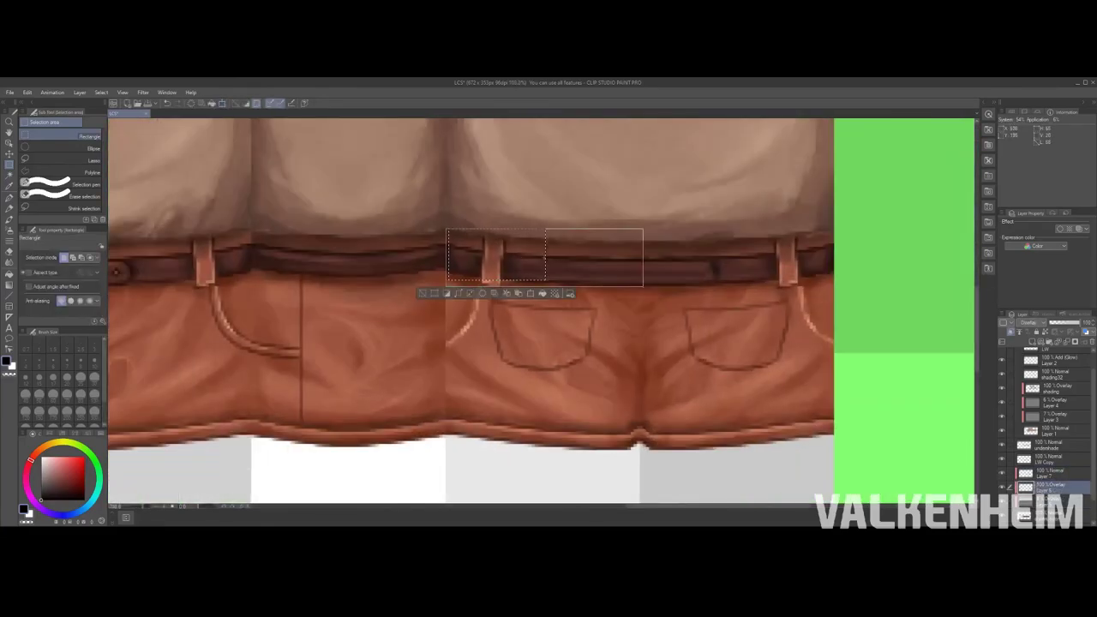
key("Return")
Step: Clean up leftover copied shading on the back belt with the soft eraser, working on Layer 7 and Layer 6
scroll(543, 314, "down", 2)
scroll(543, 314, "up", 3)
left_click(1049, 472)
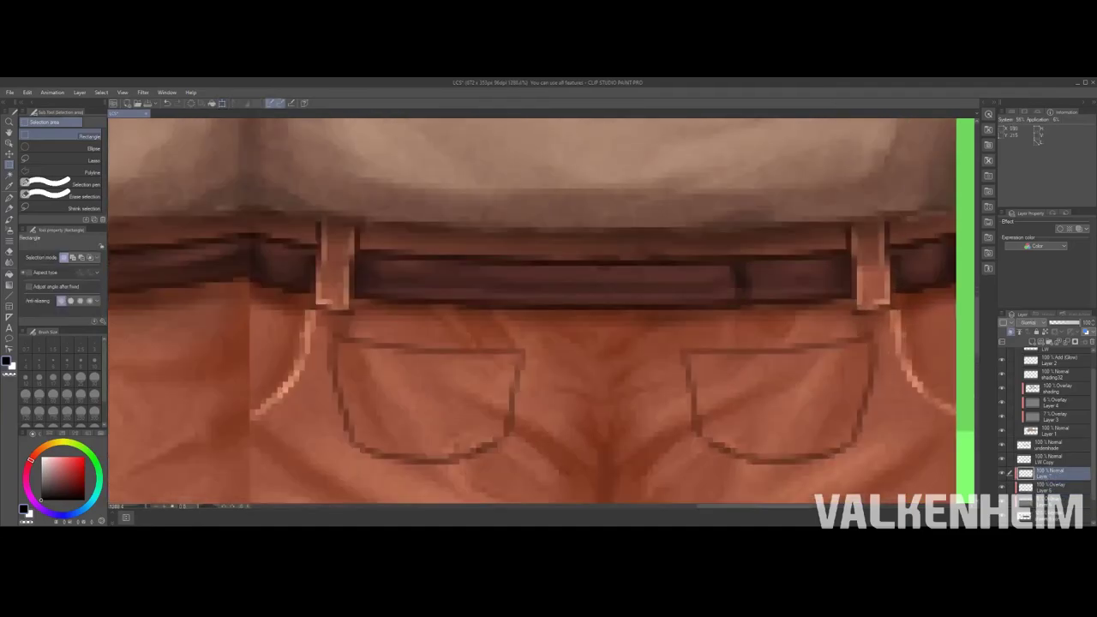
key("e")
scroll(543, 313, "down", 3)
left_click(1049, 485)
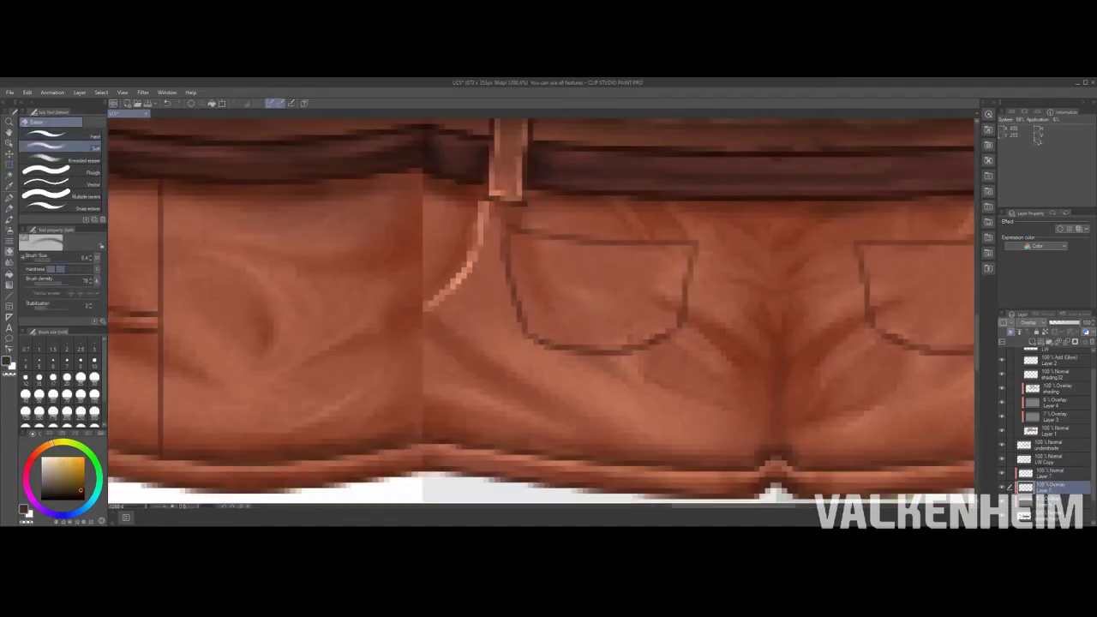
Step: Airbrush dark shading over the back pockets and surrounding folds on Layer 6 and smooth it with the Blend tool
scroll(543, 314, "up", 3)
key("b")
left_click_drag(532, 330, 668, 338)
left_click_drag(505, 317, 617, 377)
left_click_drag(617, 325, 385, 292)
left_click_drag(634, 283, 793, 334)
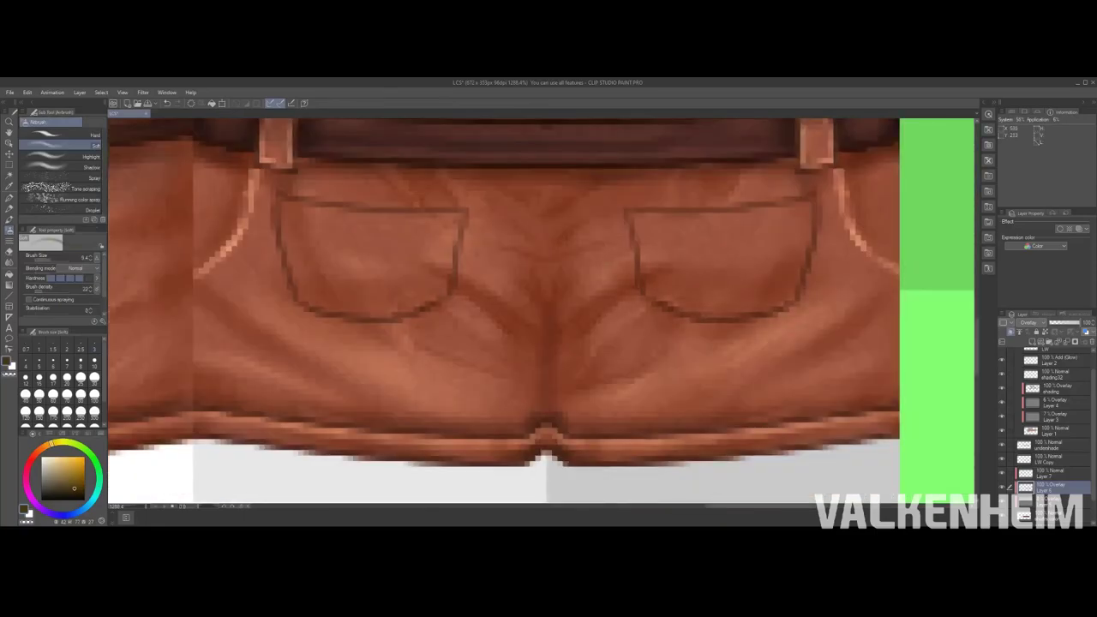
left_click_drag(480, 309, 626, 368)
key("bracketleft")
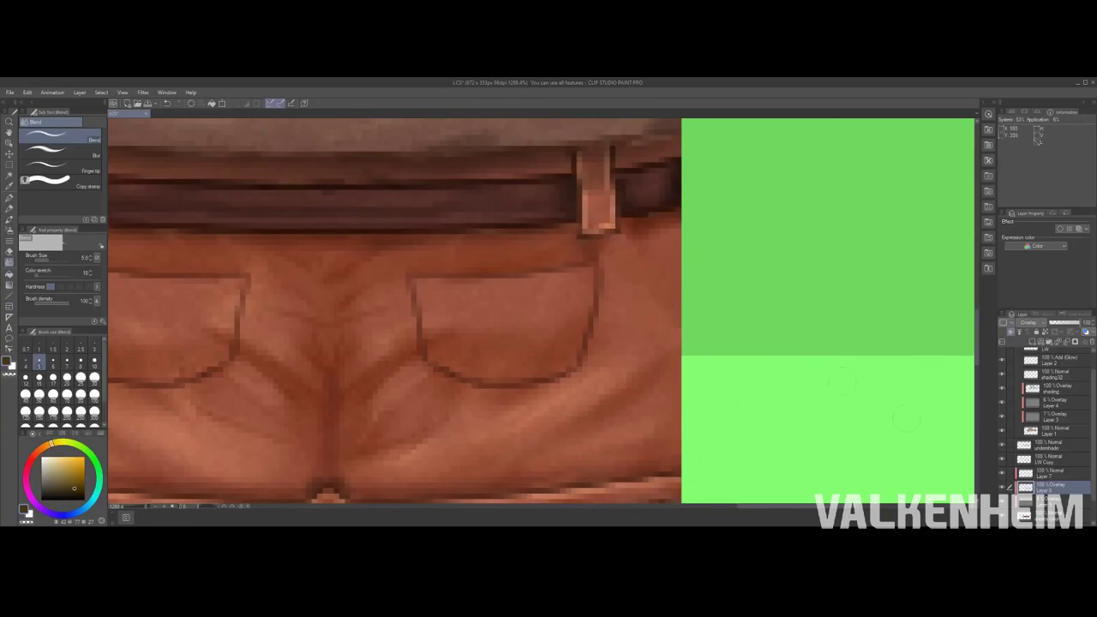
Step: Airbrush a fine white highlight along the upper edge of the back pocket on the Layer 6 overlay
left_click(1049, 472)
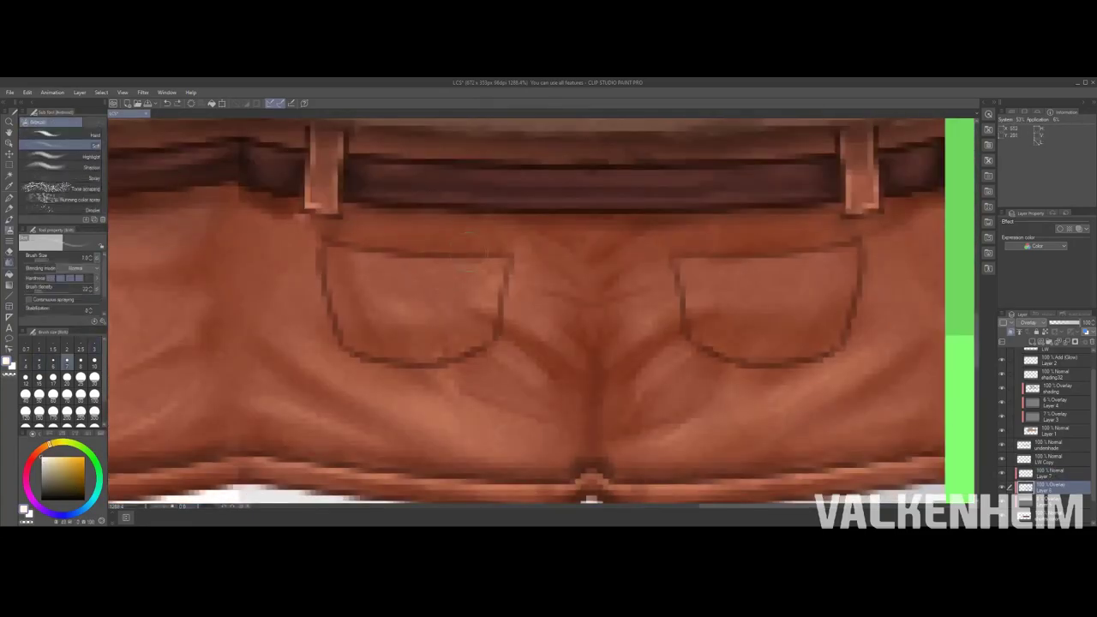
left_click(38, 362)
left_click_drag(335, 262, 445, 267)
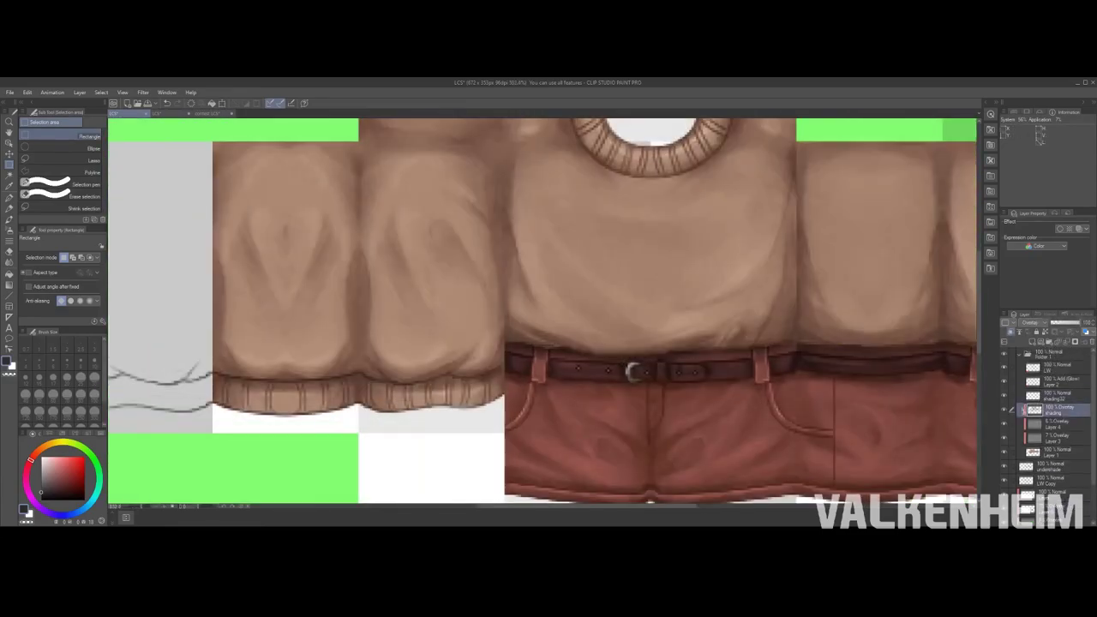
Step: Touch up the sweater shading on the shading overlay, and airbrush and blend the dark shadow under the sweater hem on the undershade layer
key("b")
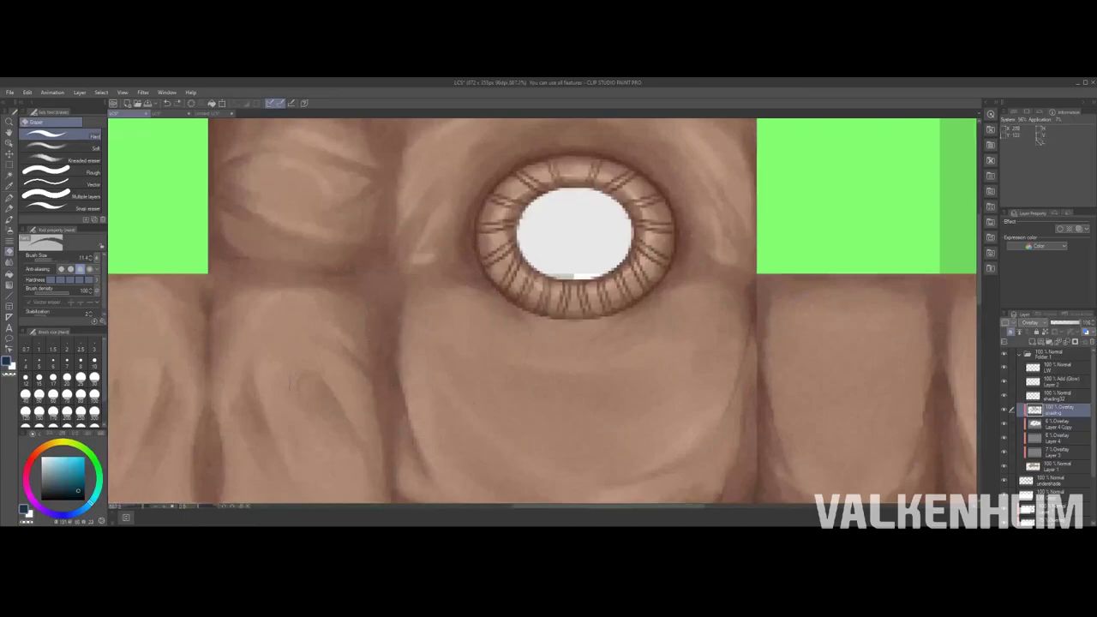
key("b")
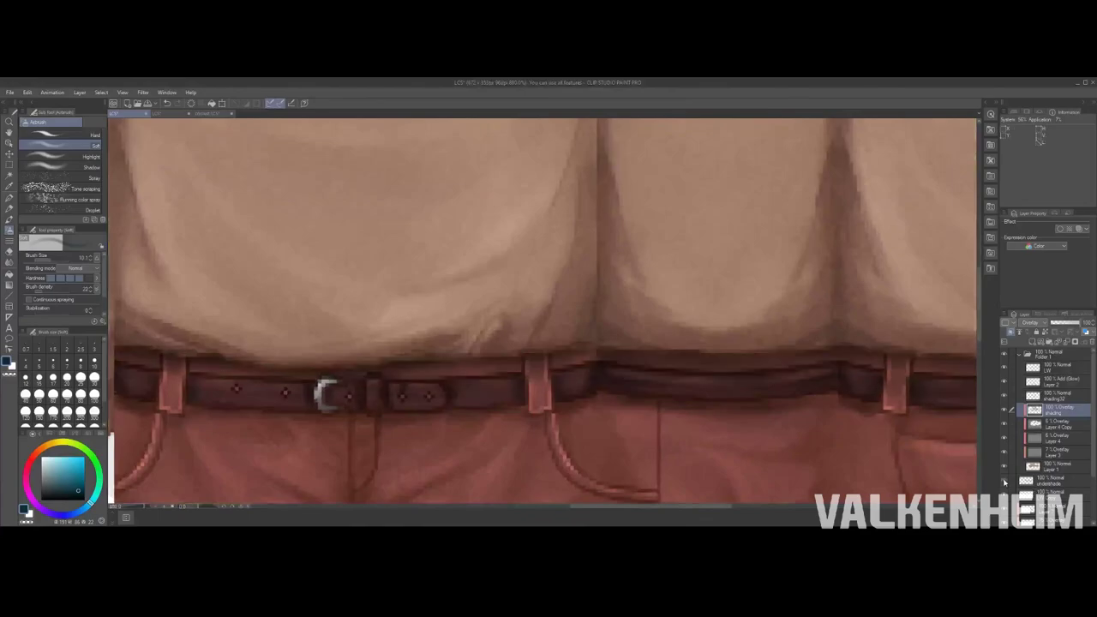
left_click(1007, 482)
left_click(591, 352, "alt")
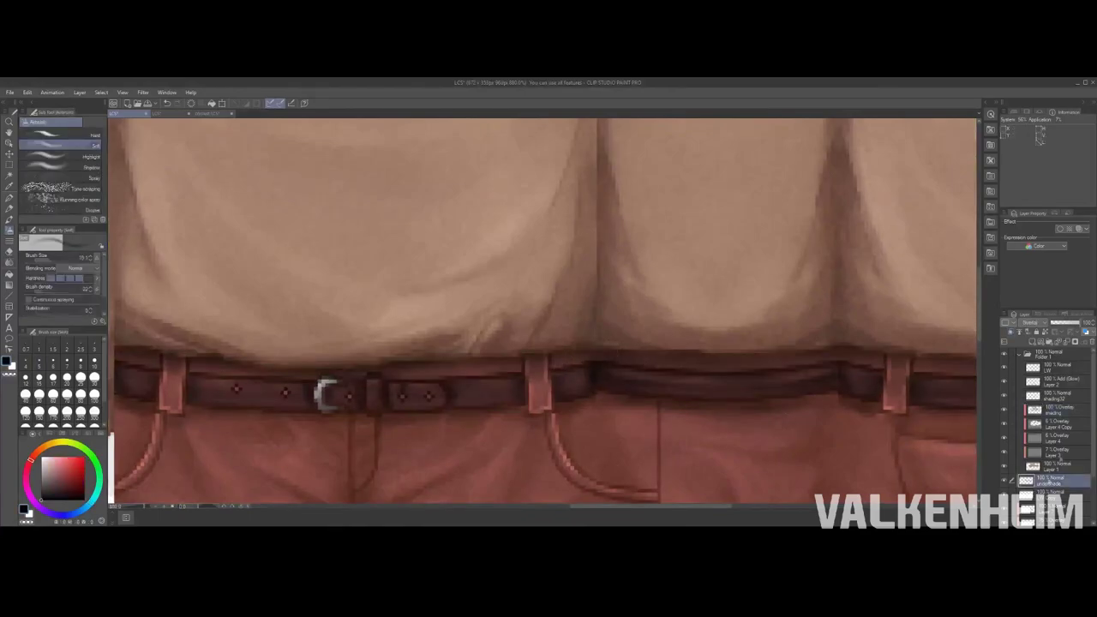
key("j")
Step: Refine the shorts' pocket detail on Layer 6 with a fine white airbrush on the back and dark red shading on the front
scroll(325, 394, "down", 6)
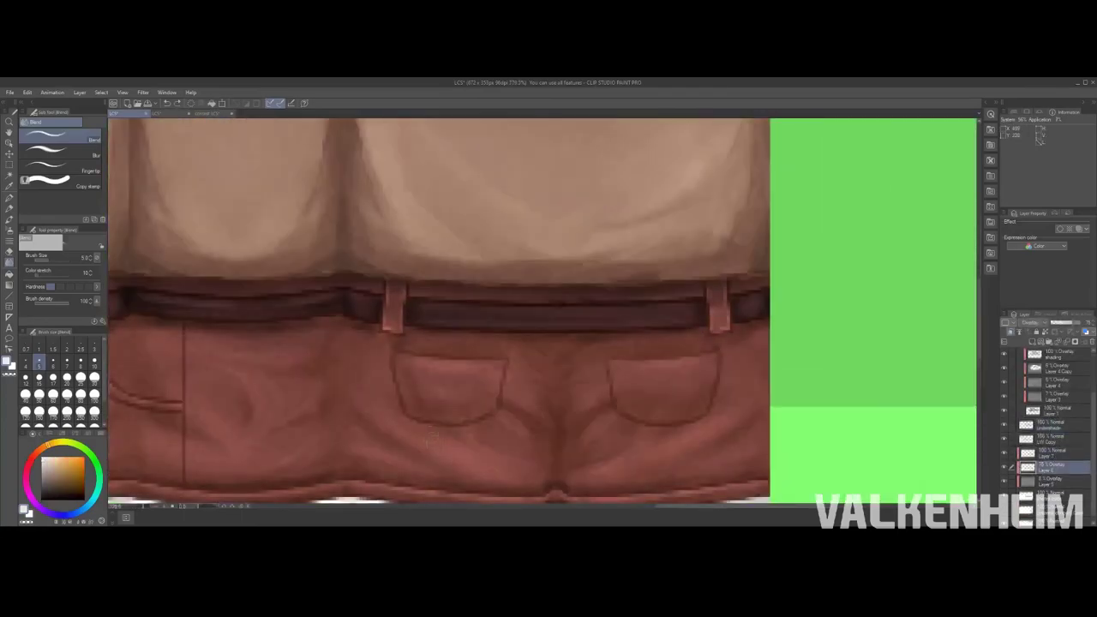
key("b")
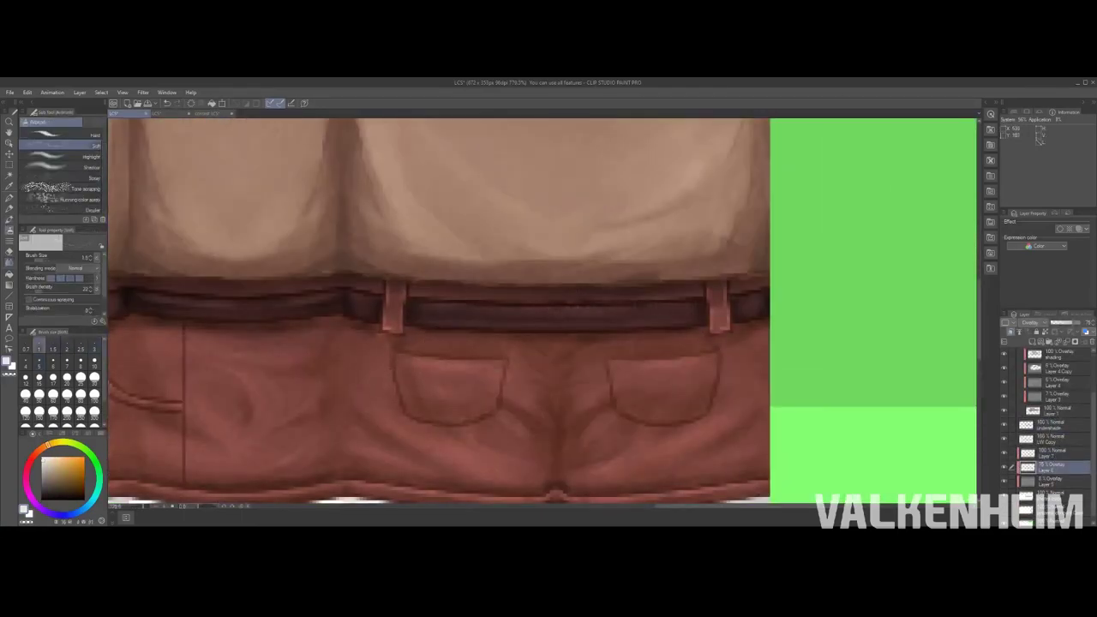
key("p")
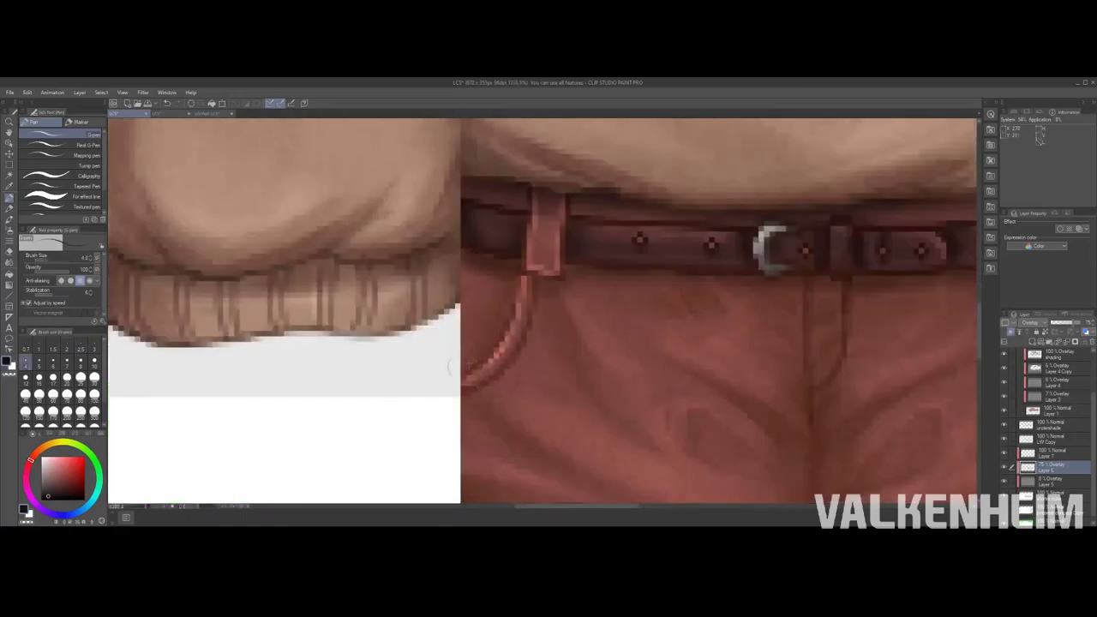
key("b")
scroll(541, 313, "right", 5)
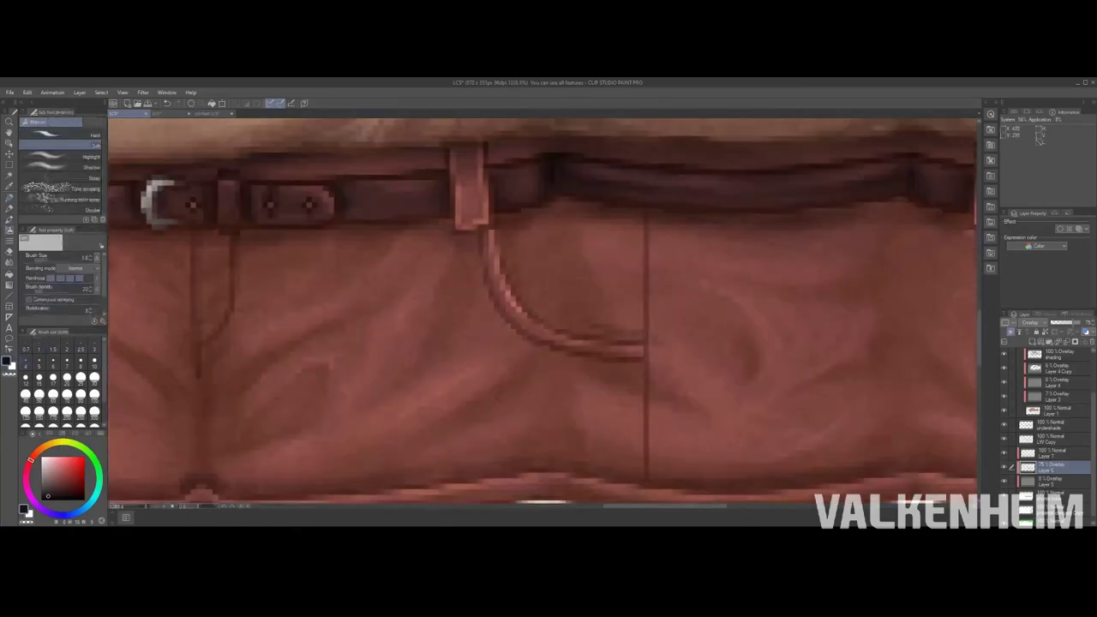